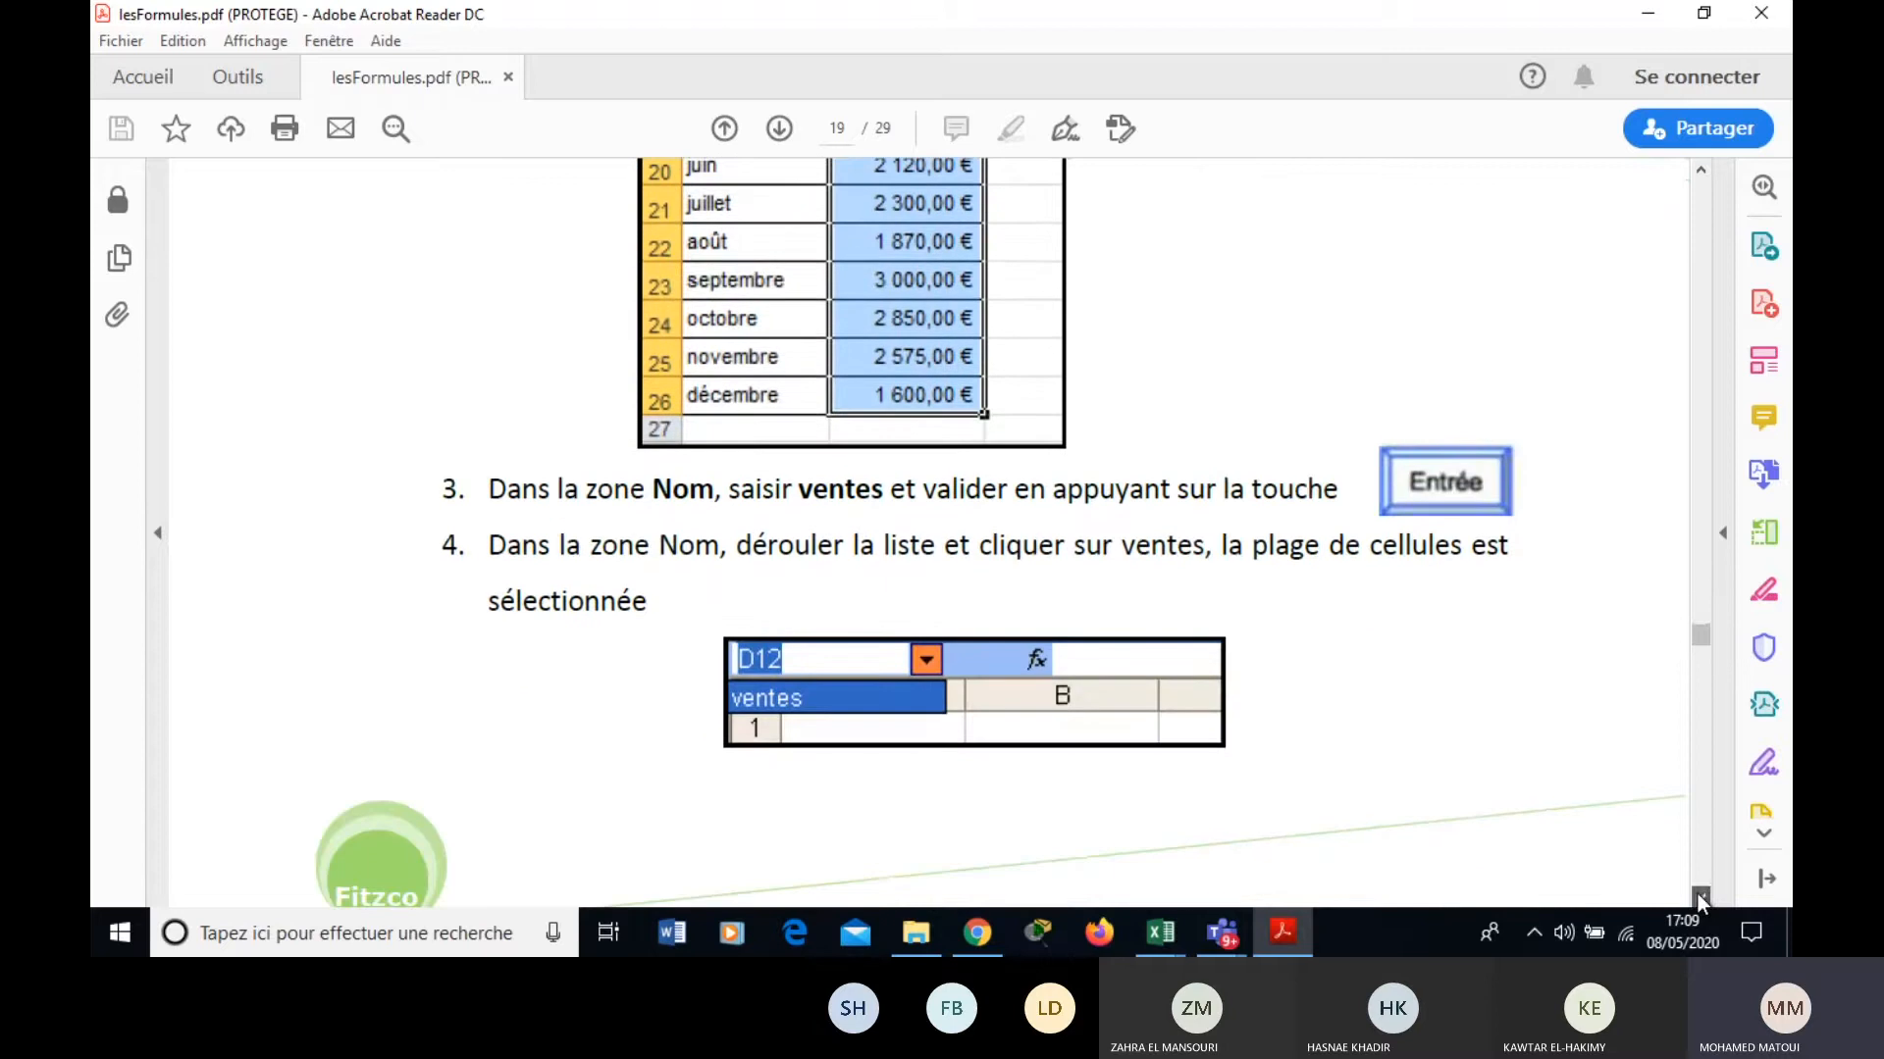
Switch from the PDF course to Excel and close exercice8.xlsx to bring up exercice9.xlsx.
{"action": "left_click", "coordinate": [1698, 895]}
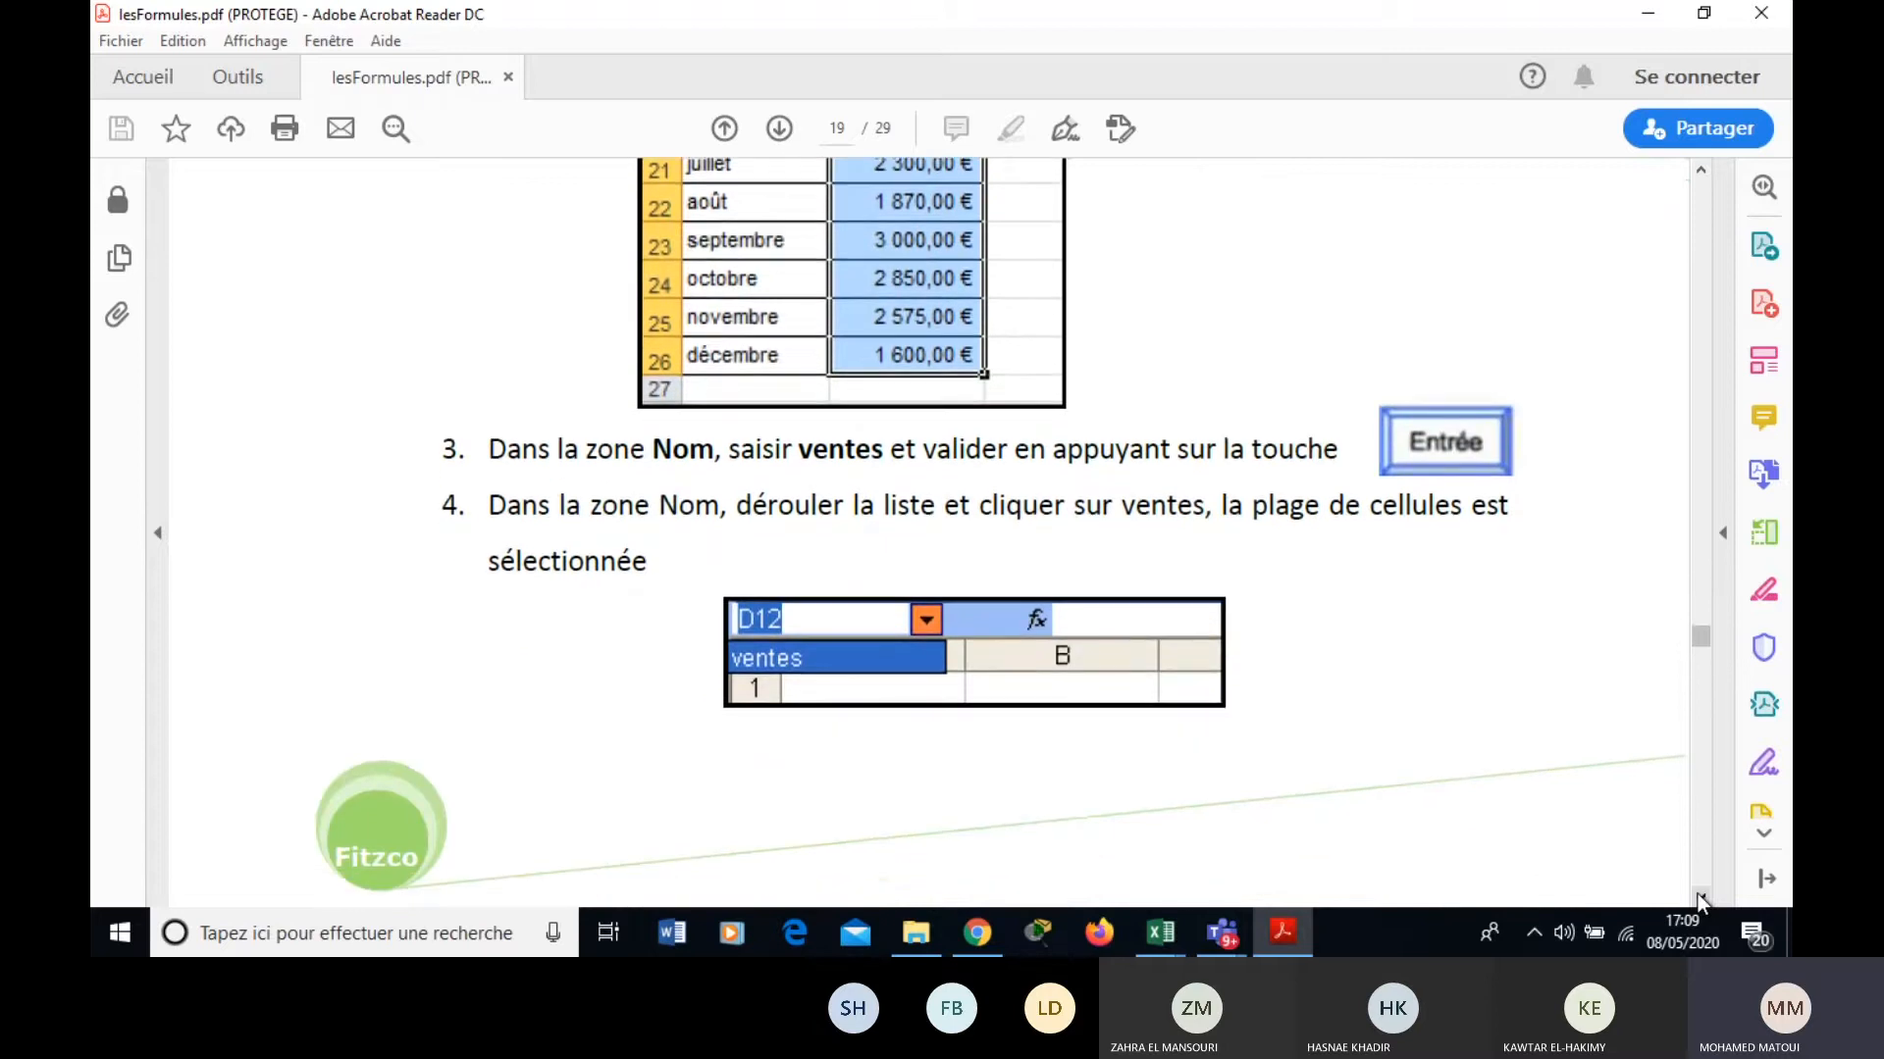
{"action": "left_click", "coordinate": [1698, 894]}
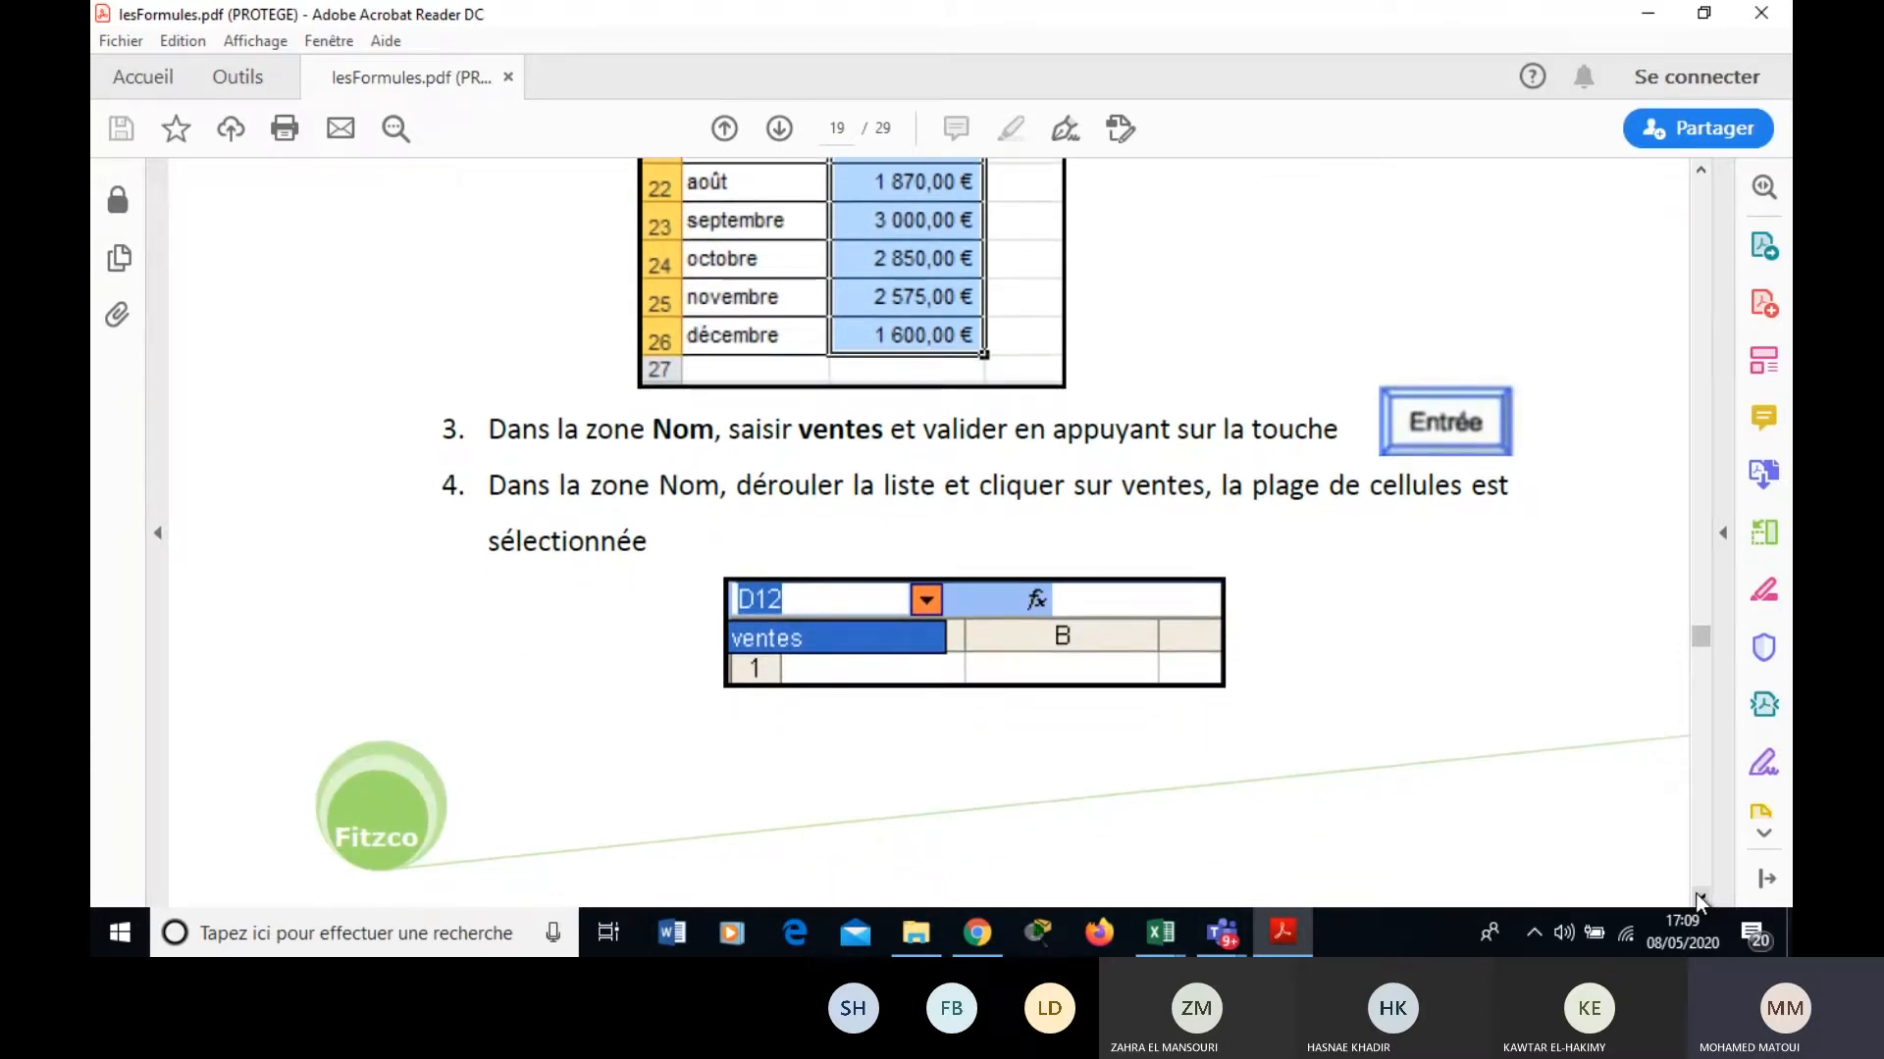
{"action": "key", "text": "alt+Tab"}
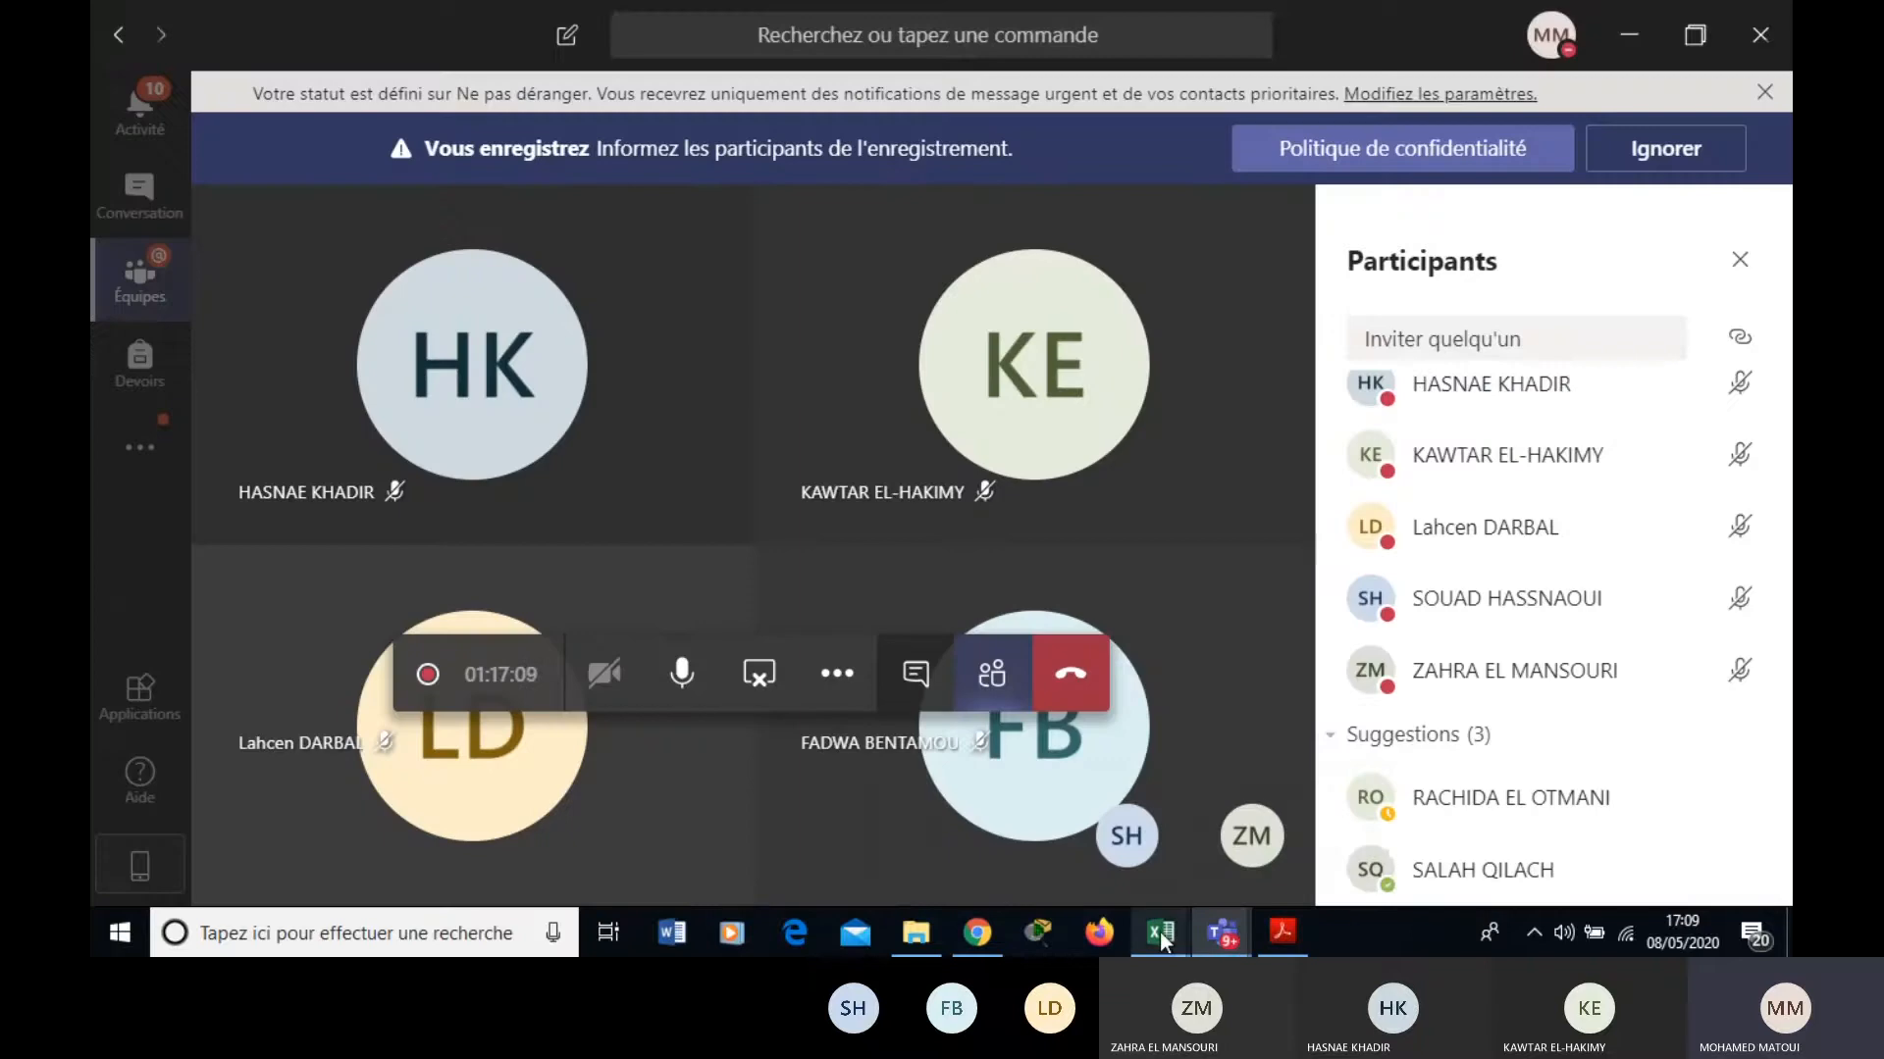
{"action": "mouse_move", "coordinate": [1160, 942]}
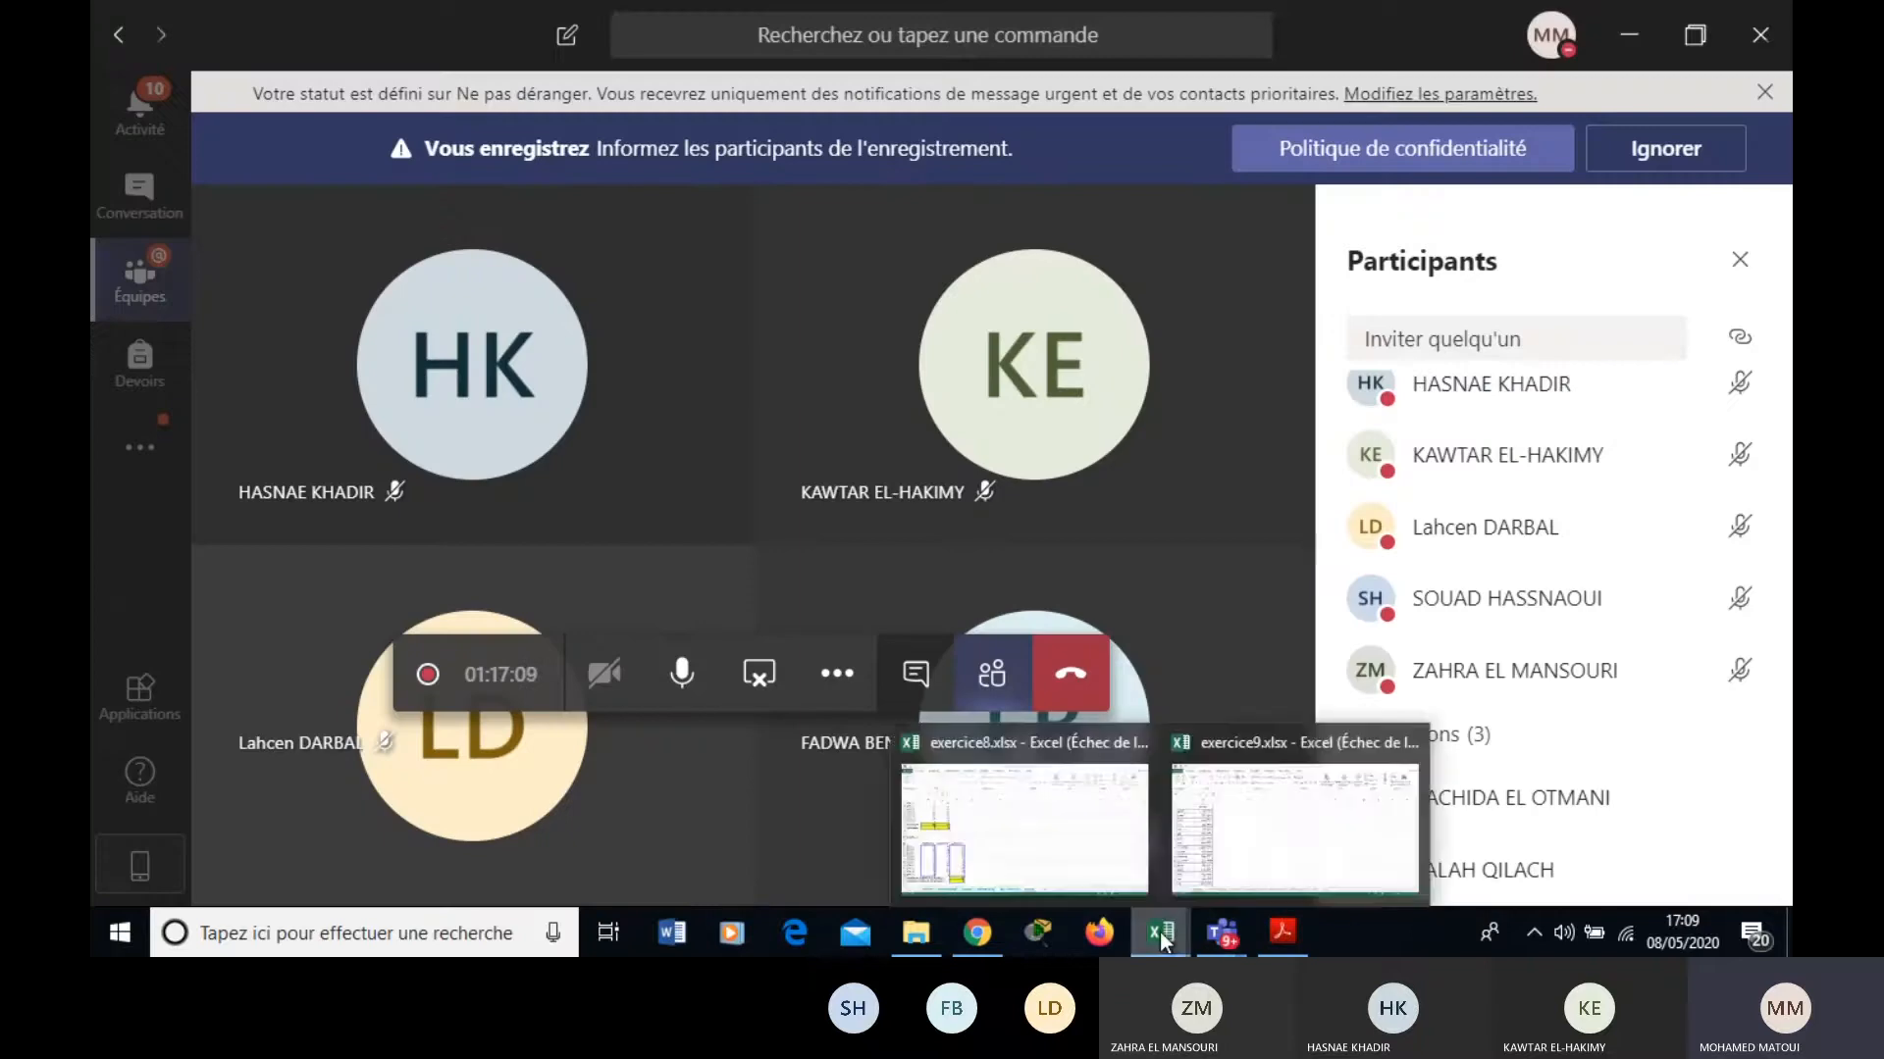
{"action": "left_click", "coordinate": [1034, 837]}
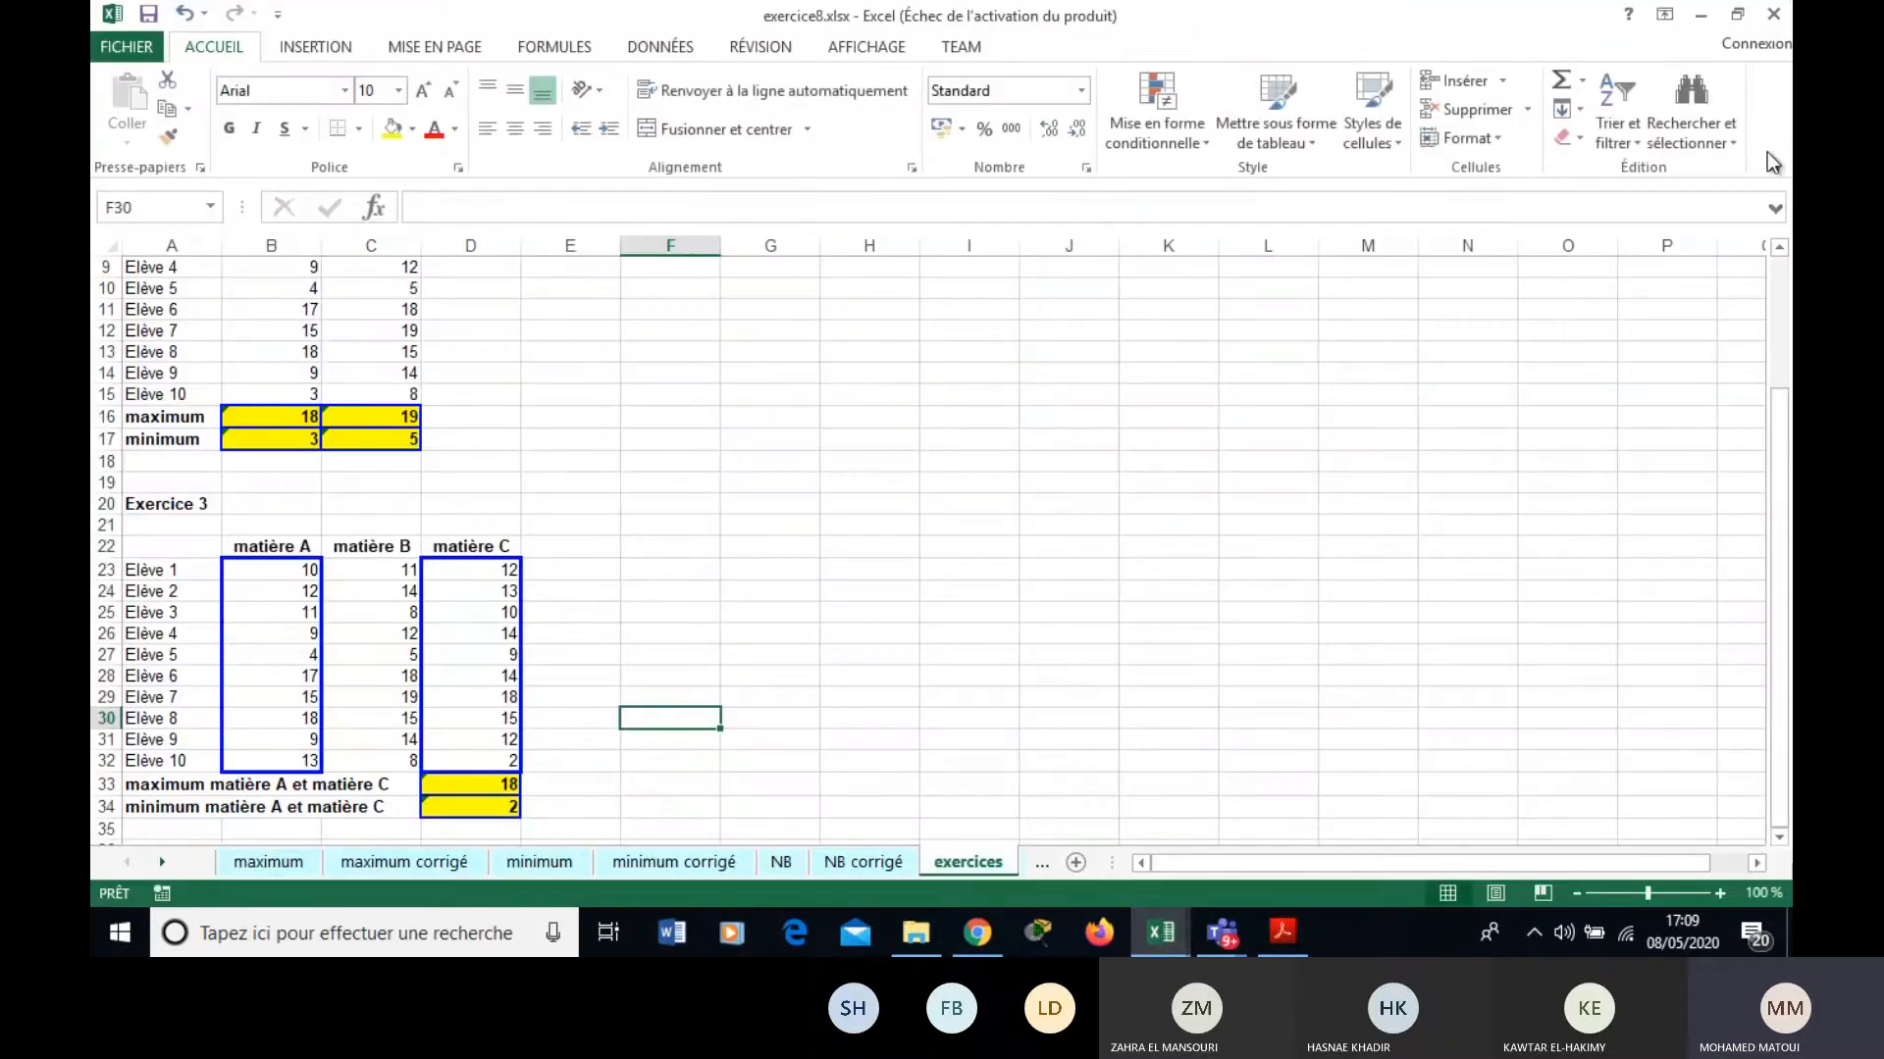
{"action": "left_click", "coordinate": [1773, 14]}
{"action": "left_click", "coordinate": [967, 498]}
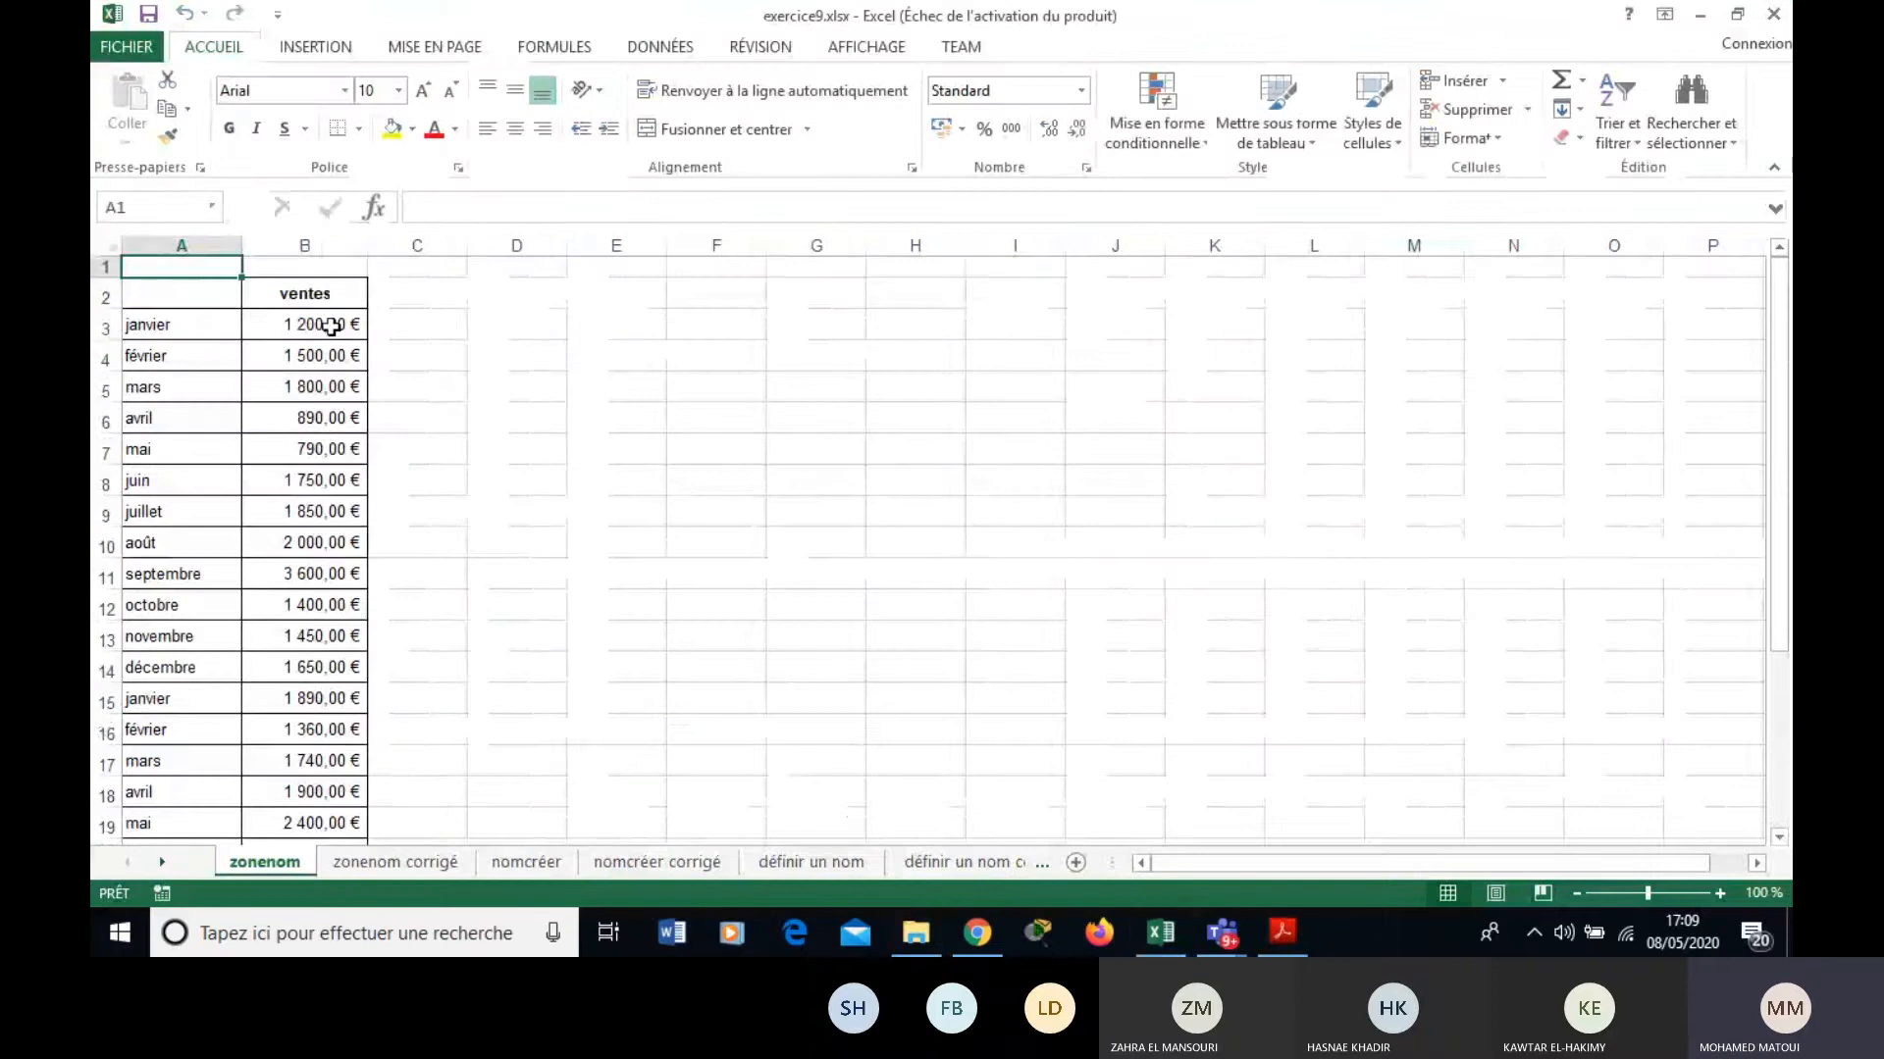
Try to name the monthly sales range B3:B26 "vente" on the zonenom sheet and look for it among the defined names.
{"action": "left_click_drag", "start_coordinate": [355, 323], "coordinate": [323, 615]}
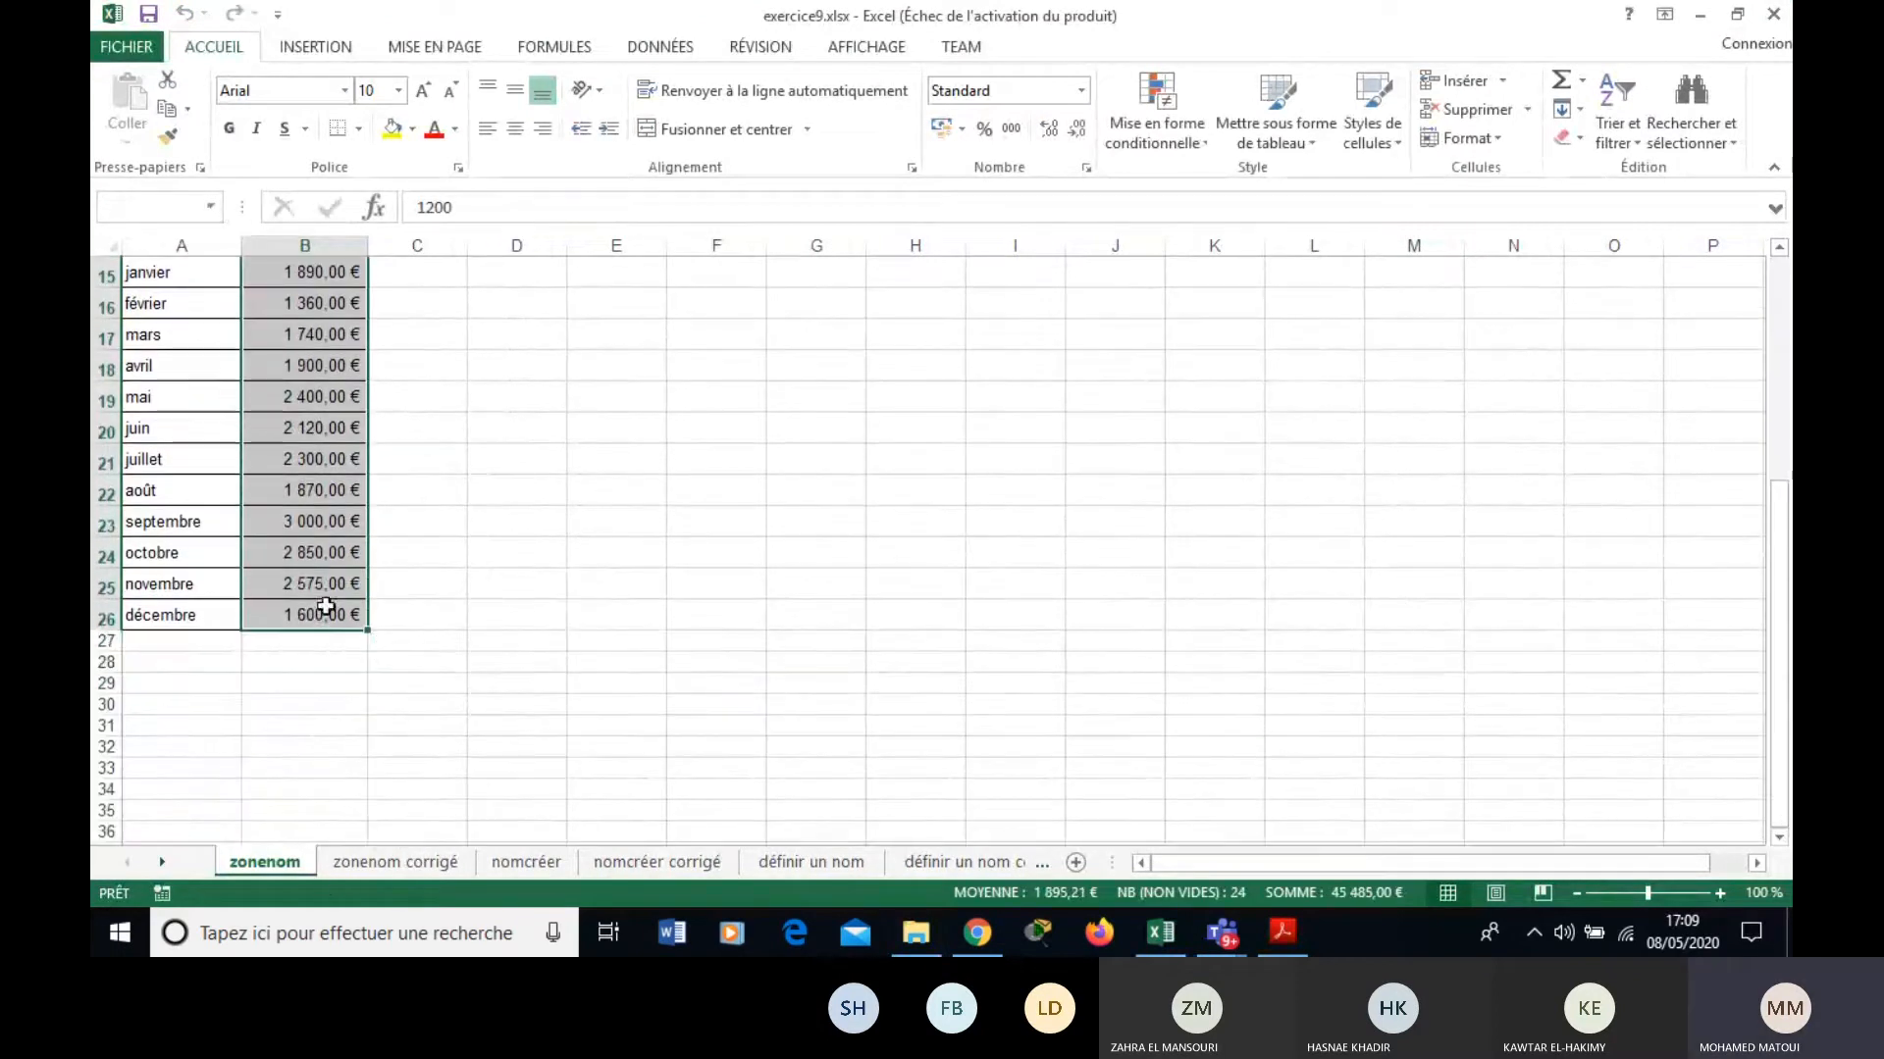
{"action": "left_click", "coordinate": [180, 208]}
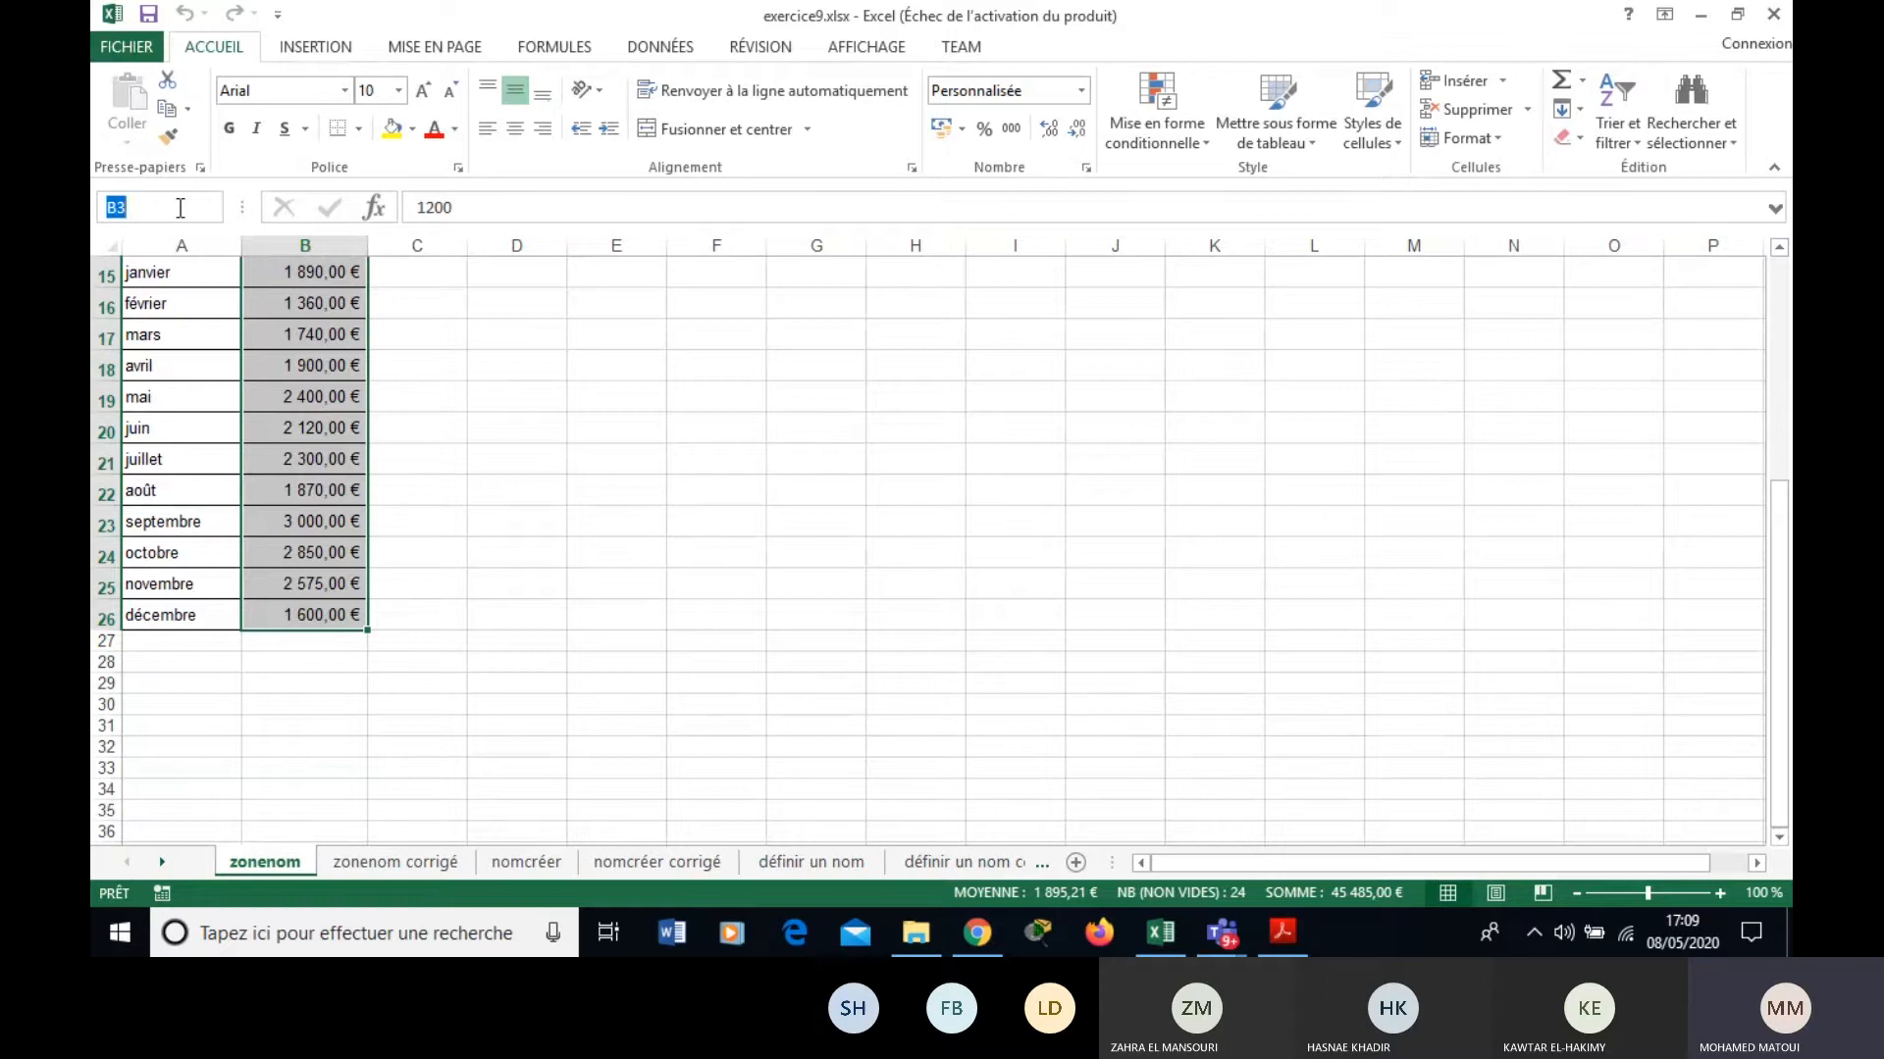
{"action": "type", "text": "vente"}
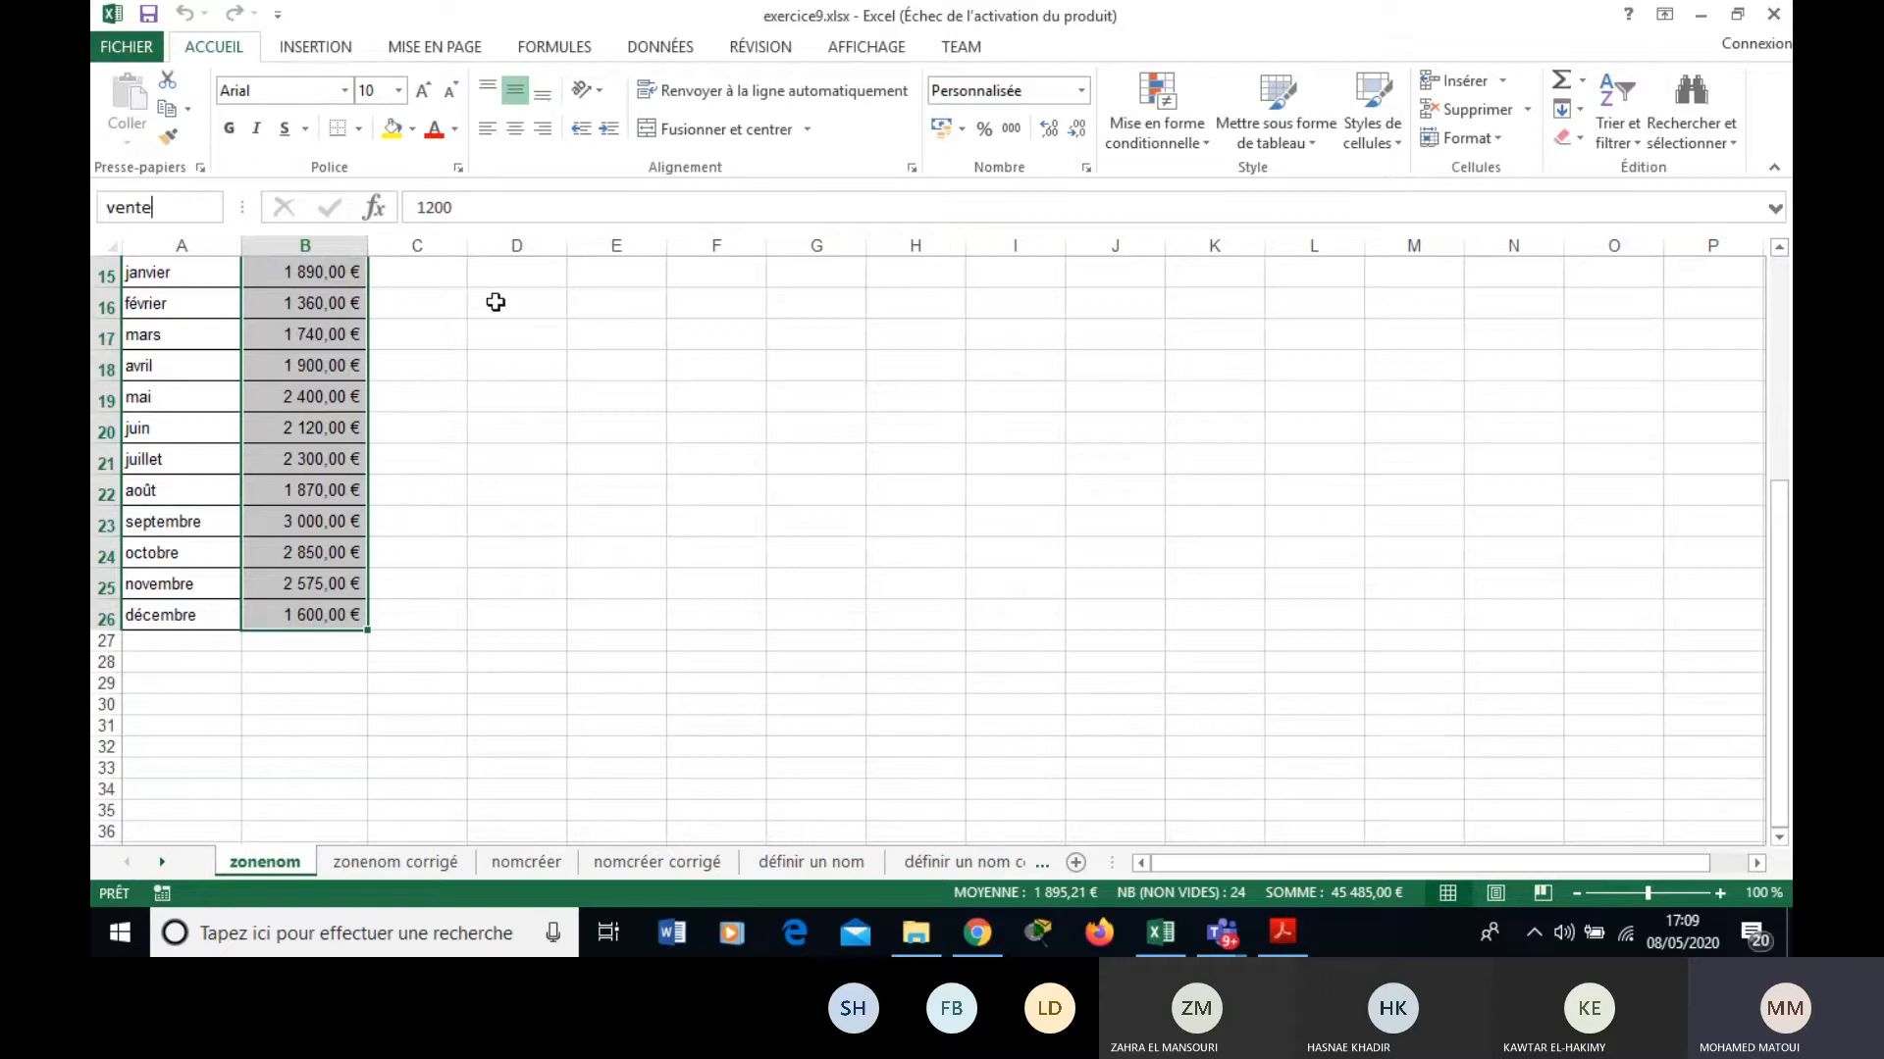
{"action": "left_click", "coordinate": [532, 307]}
{"action": "left_click", "coordinate": [210, 208]}
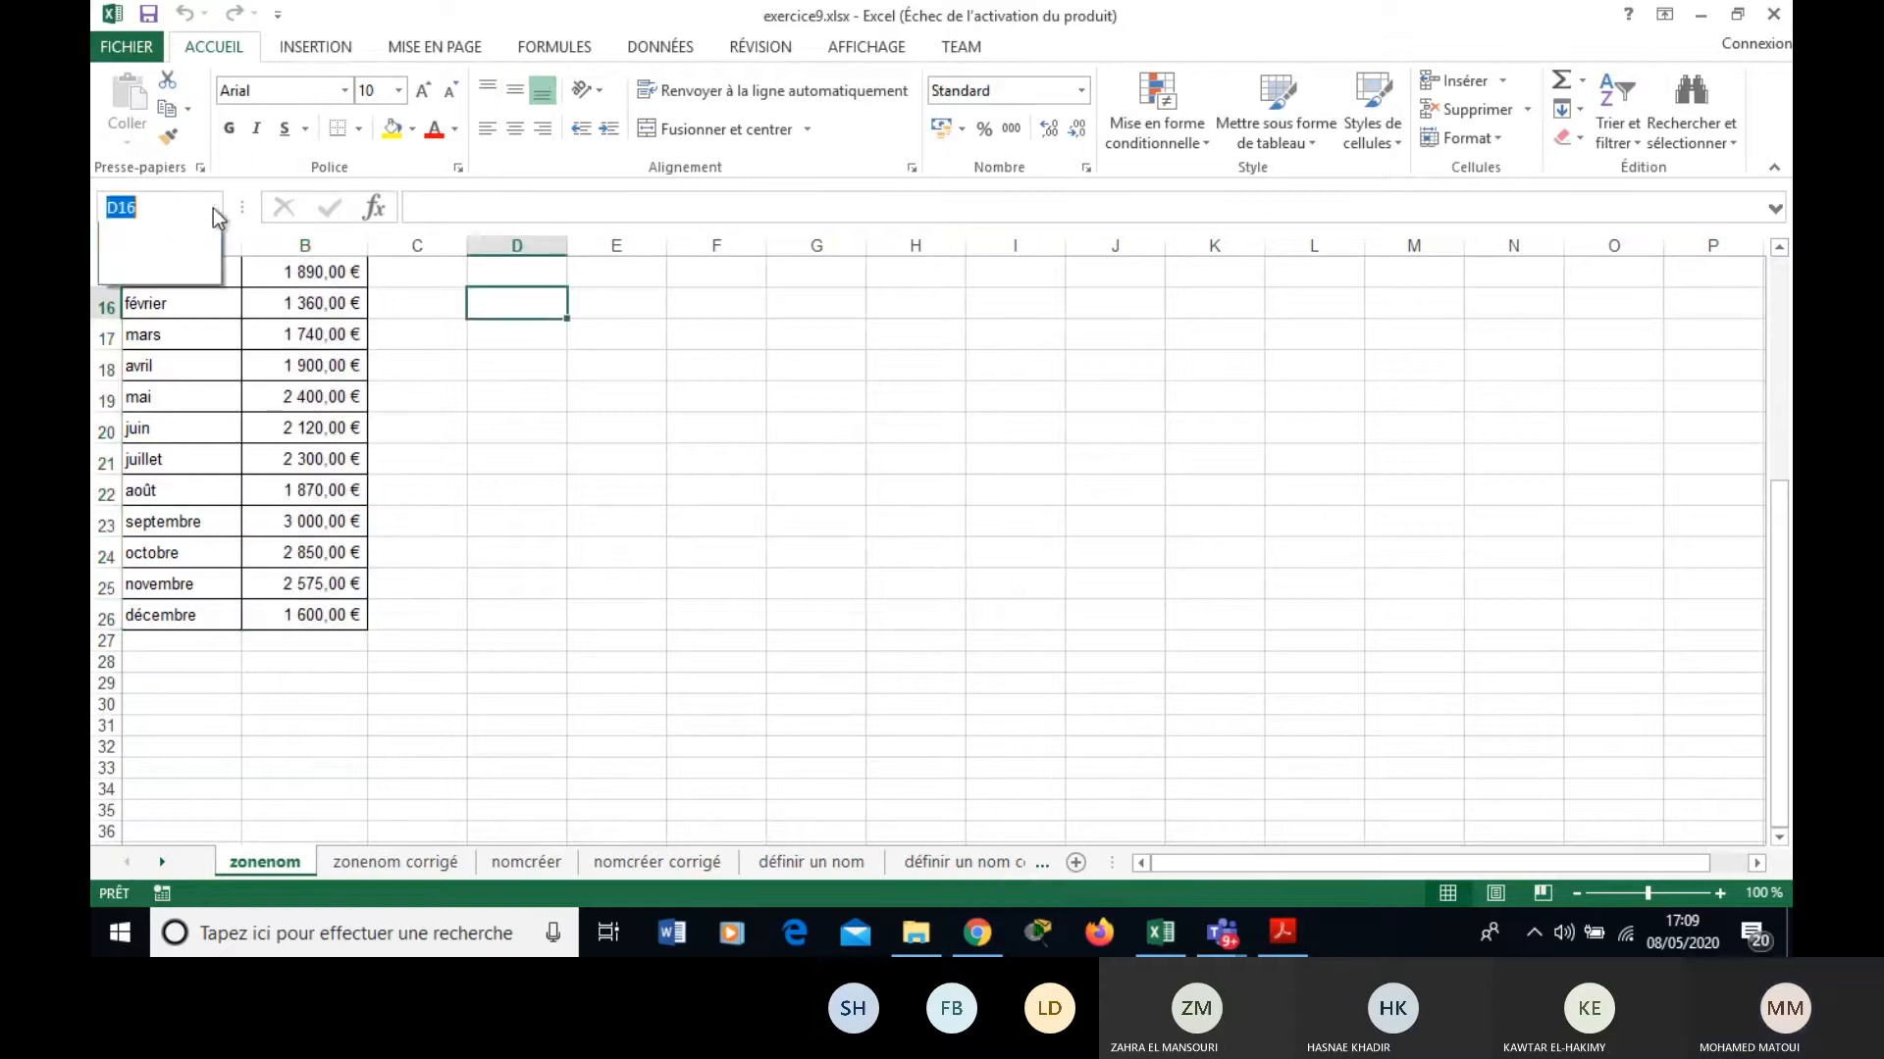
{"action": "left_click", "coordinate": [445, 405]}
Select the sales amounts B3:B26 and name the range "vente".
{"action": "left_click_drag", "start_coordinate": [1780, 522], "coordinate": [1771, 280]}
{"action": "left_click", "coordinate": [347, 306]}
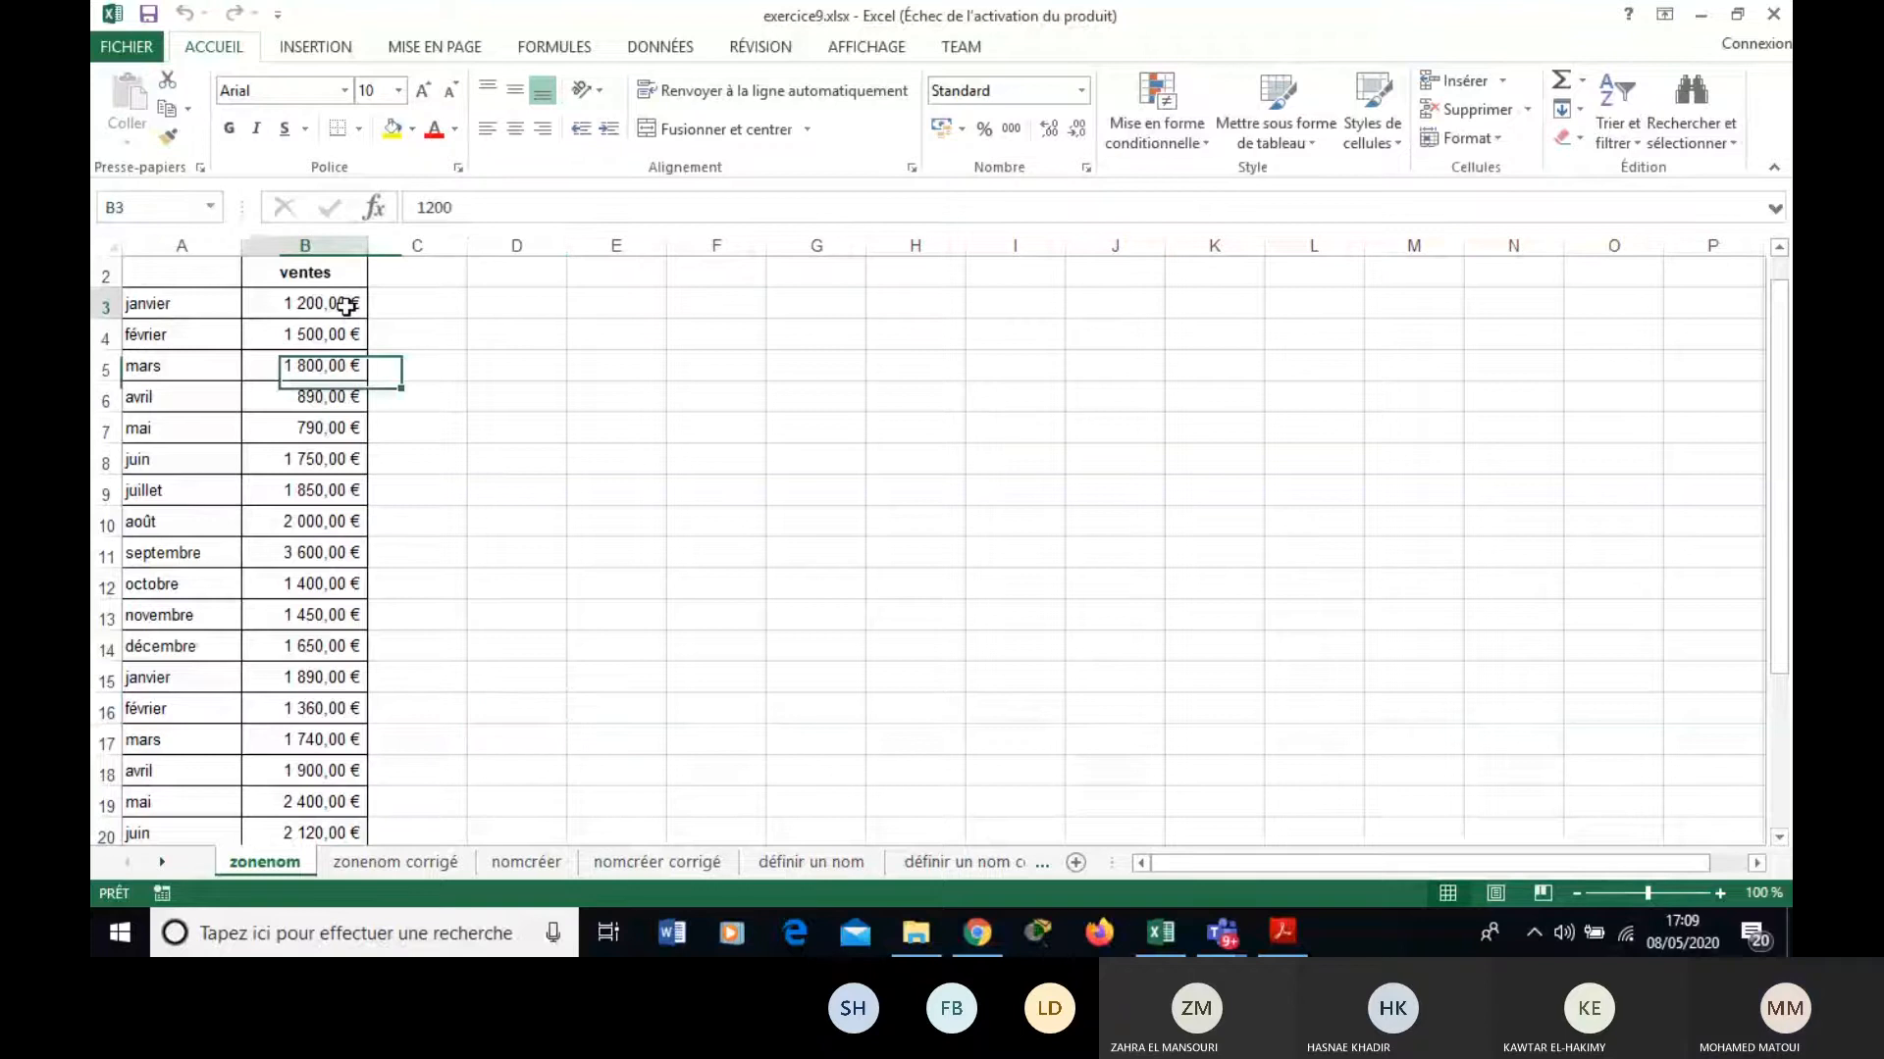
{"action": "key", "text": "ctrl+shift+Down"}
{"action": "left_click", "coordinate": [176, 202]}
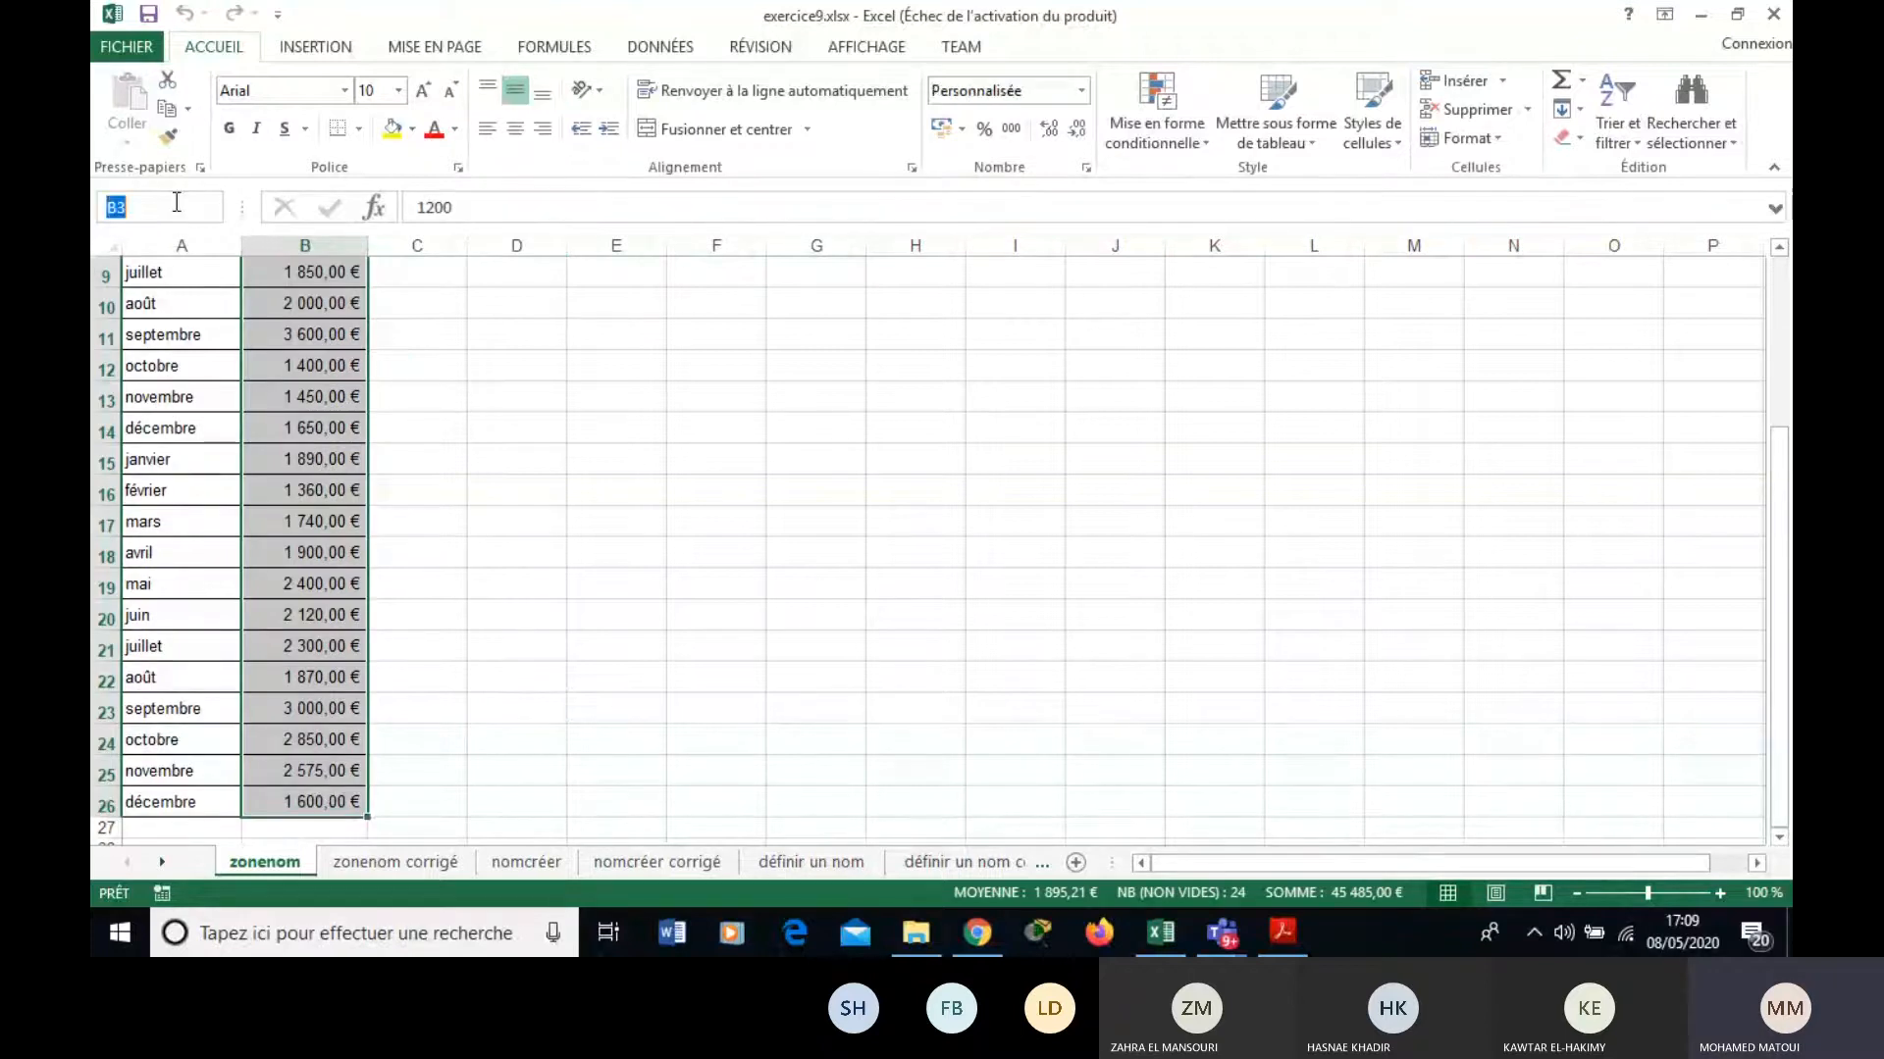
{"action": "type", "text": "ventes"}
{"action": "key", "text": "Return"}
Starting from an empty cell, select the sales range by its defined name vente.
{"action": "left_click", "coordinate": [1015, 418]}
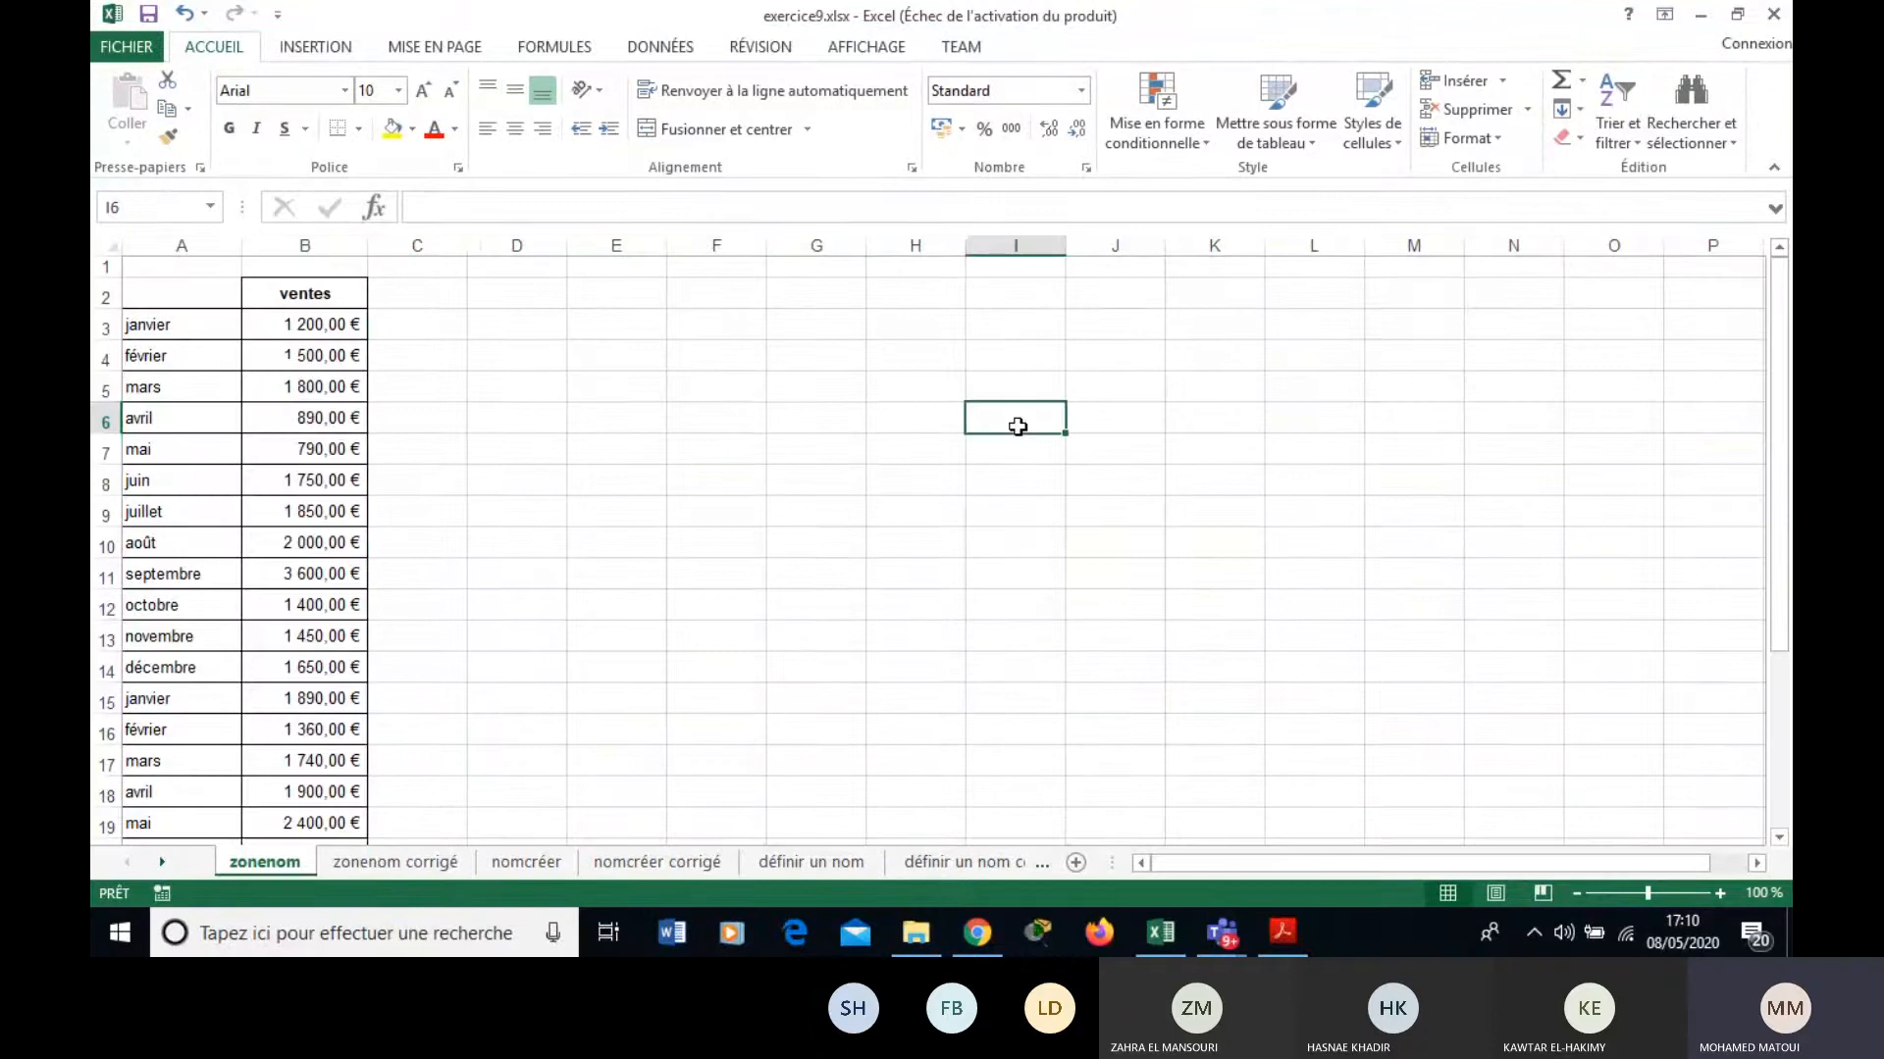
{"action": "left_click", "coordinate": [210, 207]}
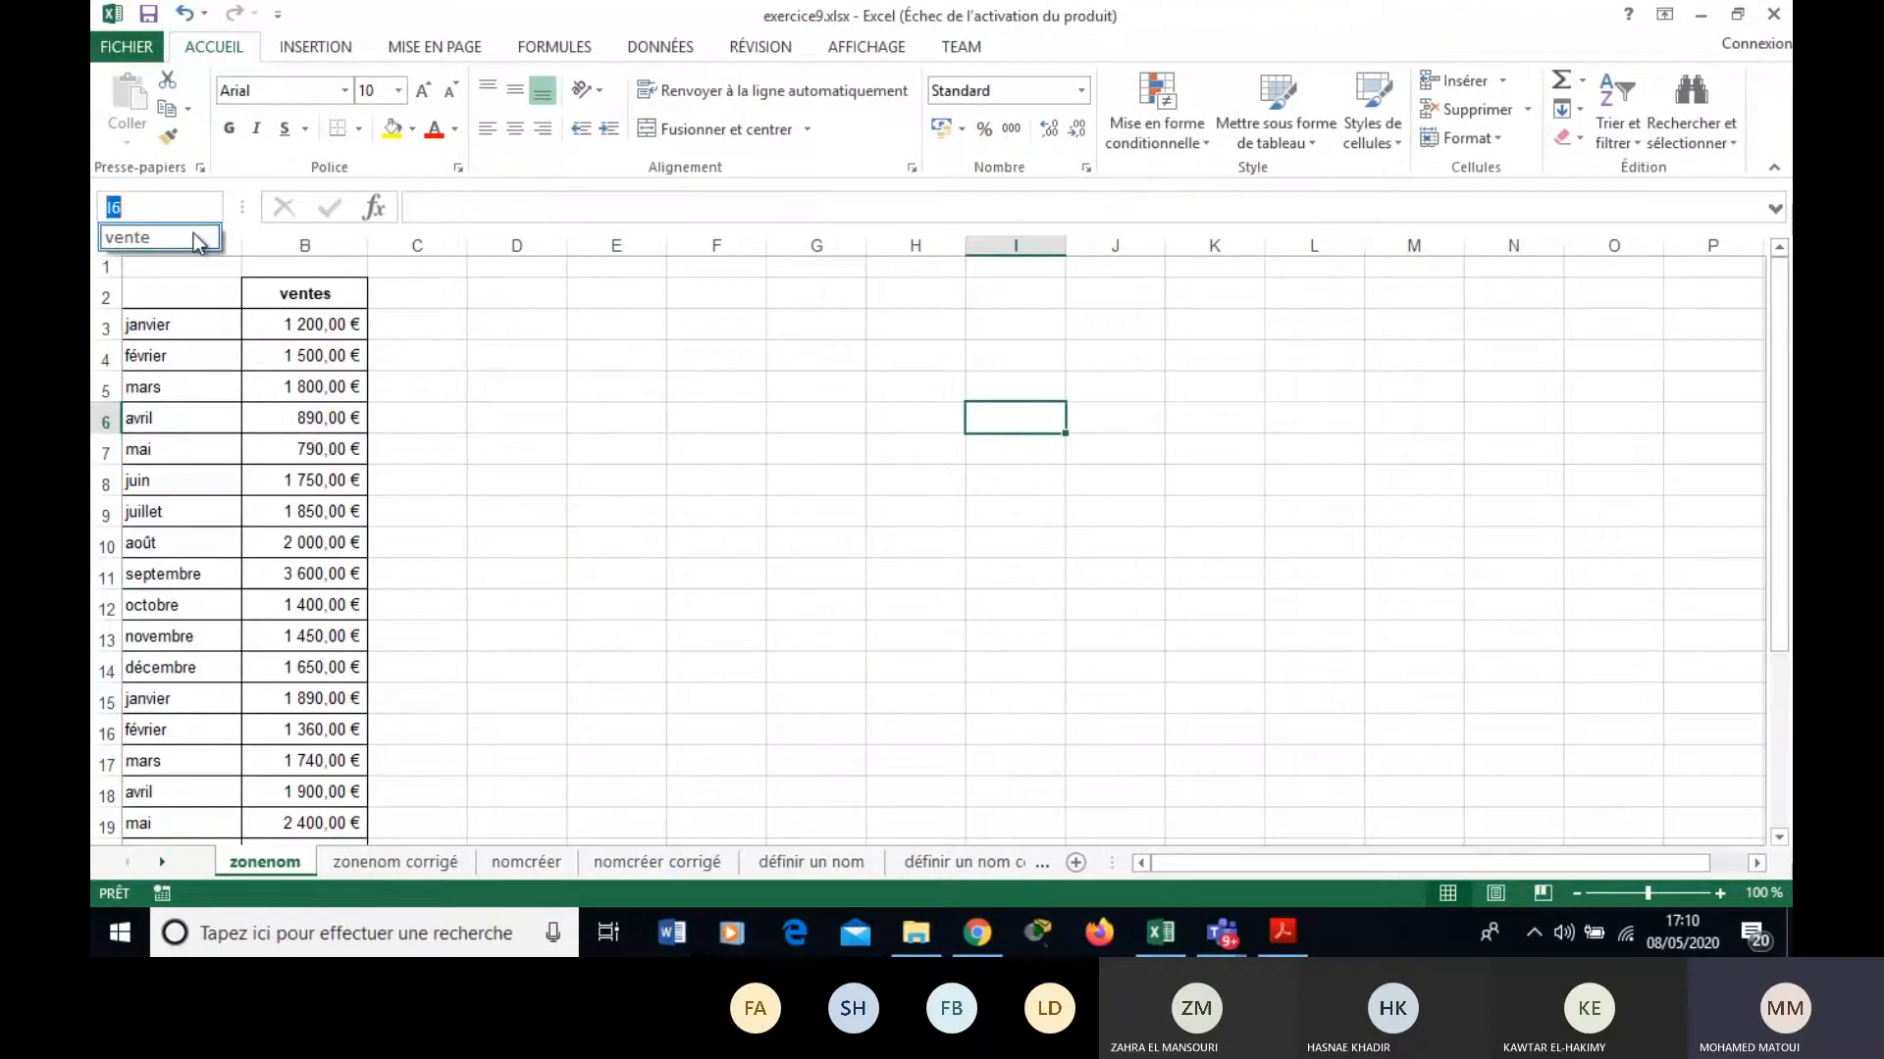
{"action": "left_click", "coordinate": [196, 241]}
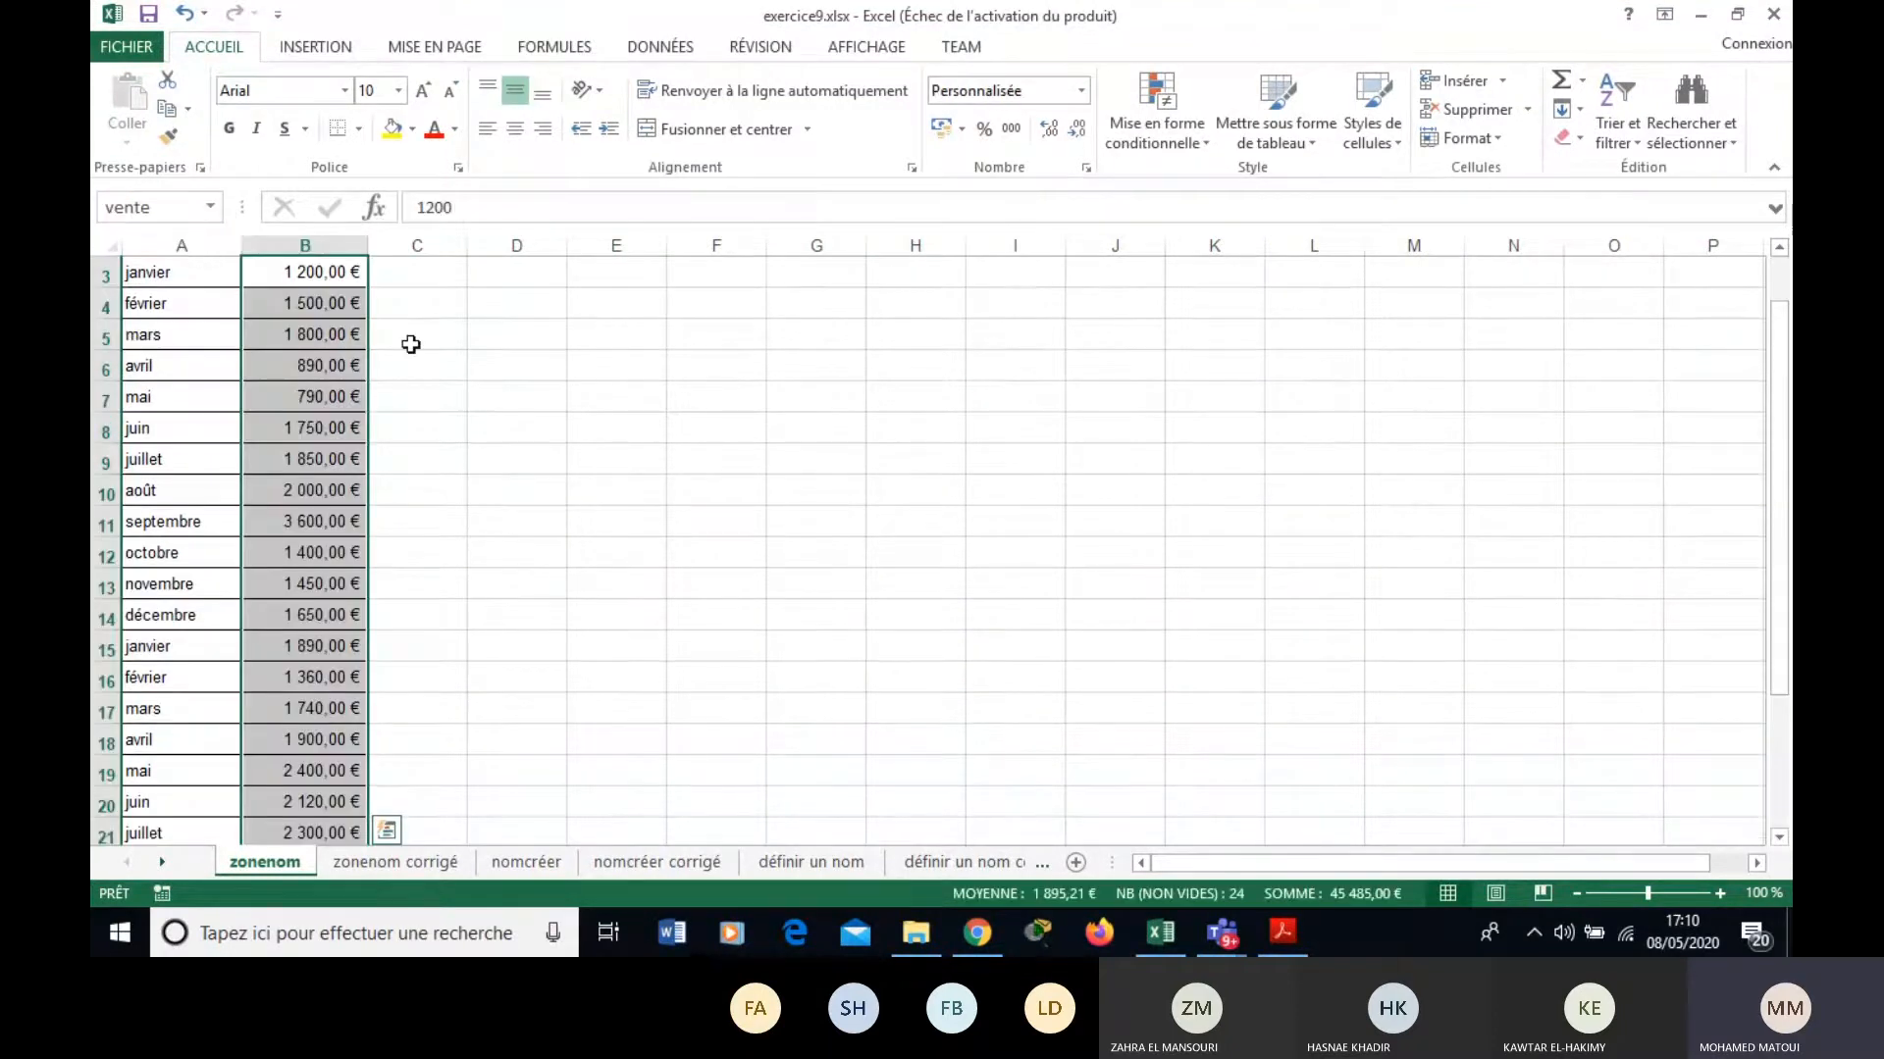
Enter =SOMME(vente) in cell E6, inserting the range name from the list of defined names.
{"action": "left_click", "coordinate": [608, 354]}
{"action": "type", "text": "=somme("}
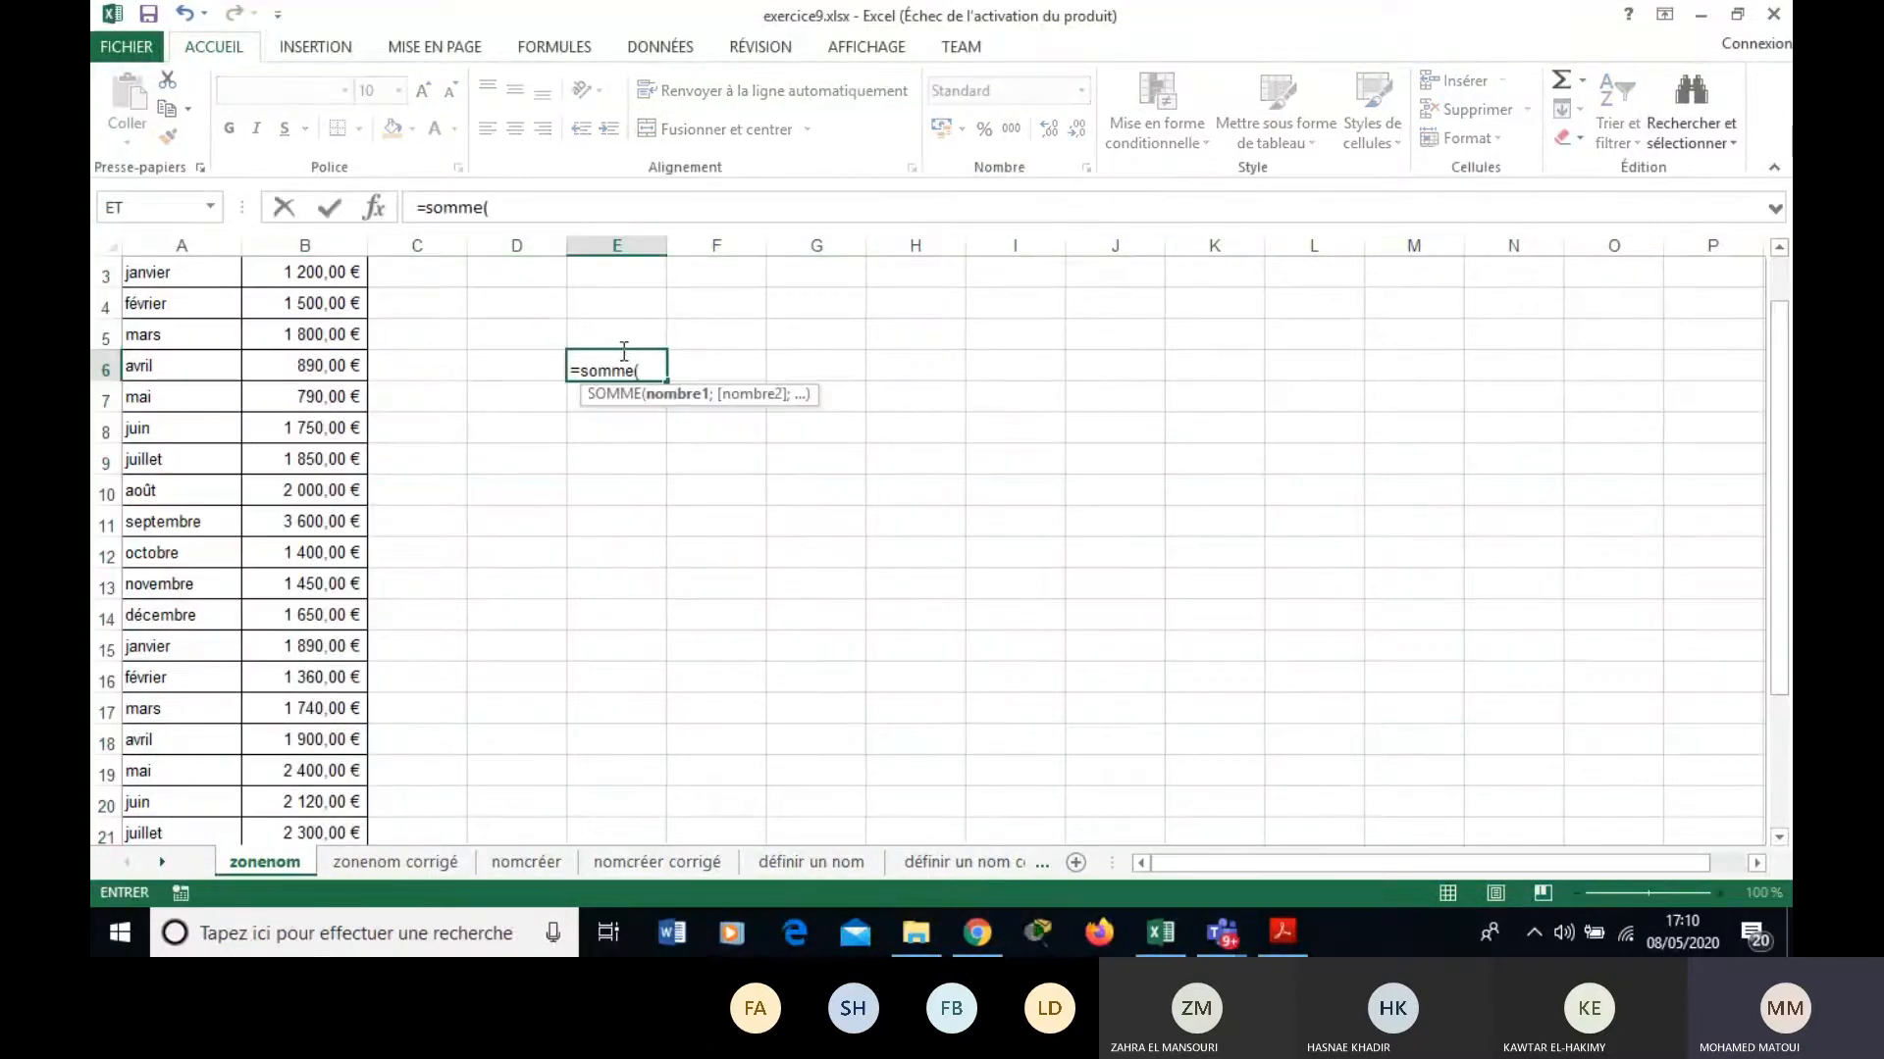
{"action": "key", "text": "F3"}
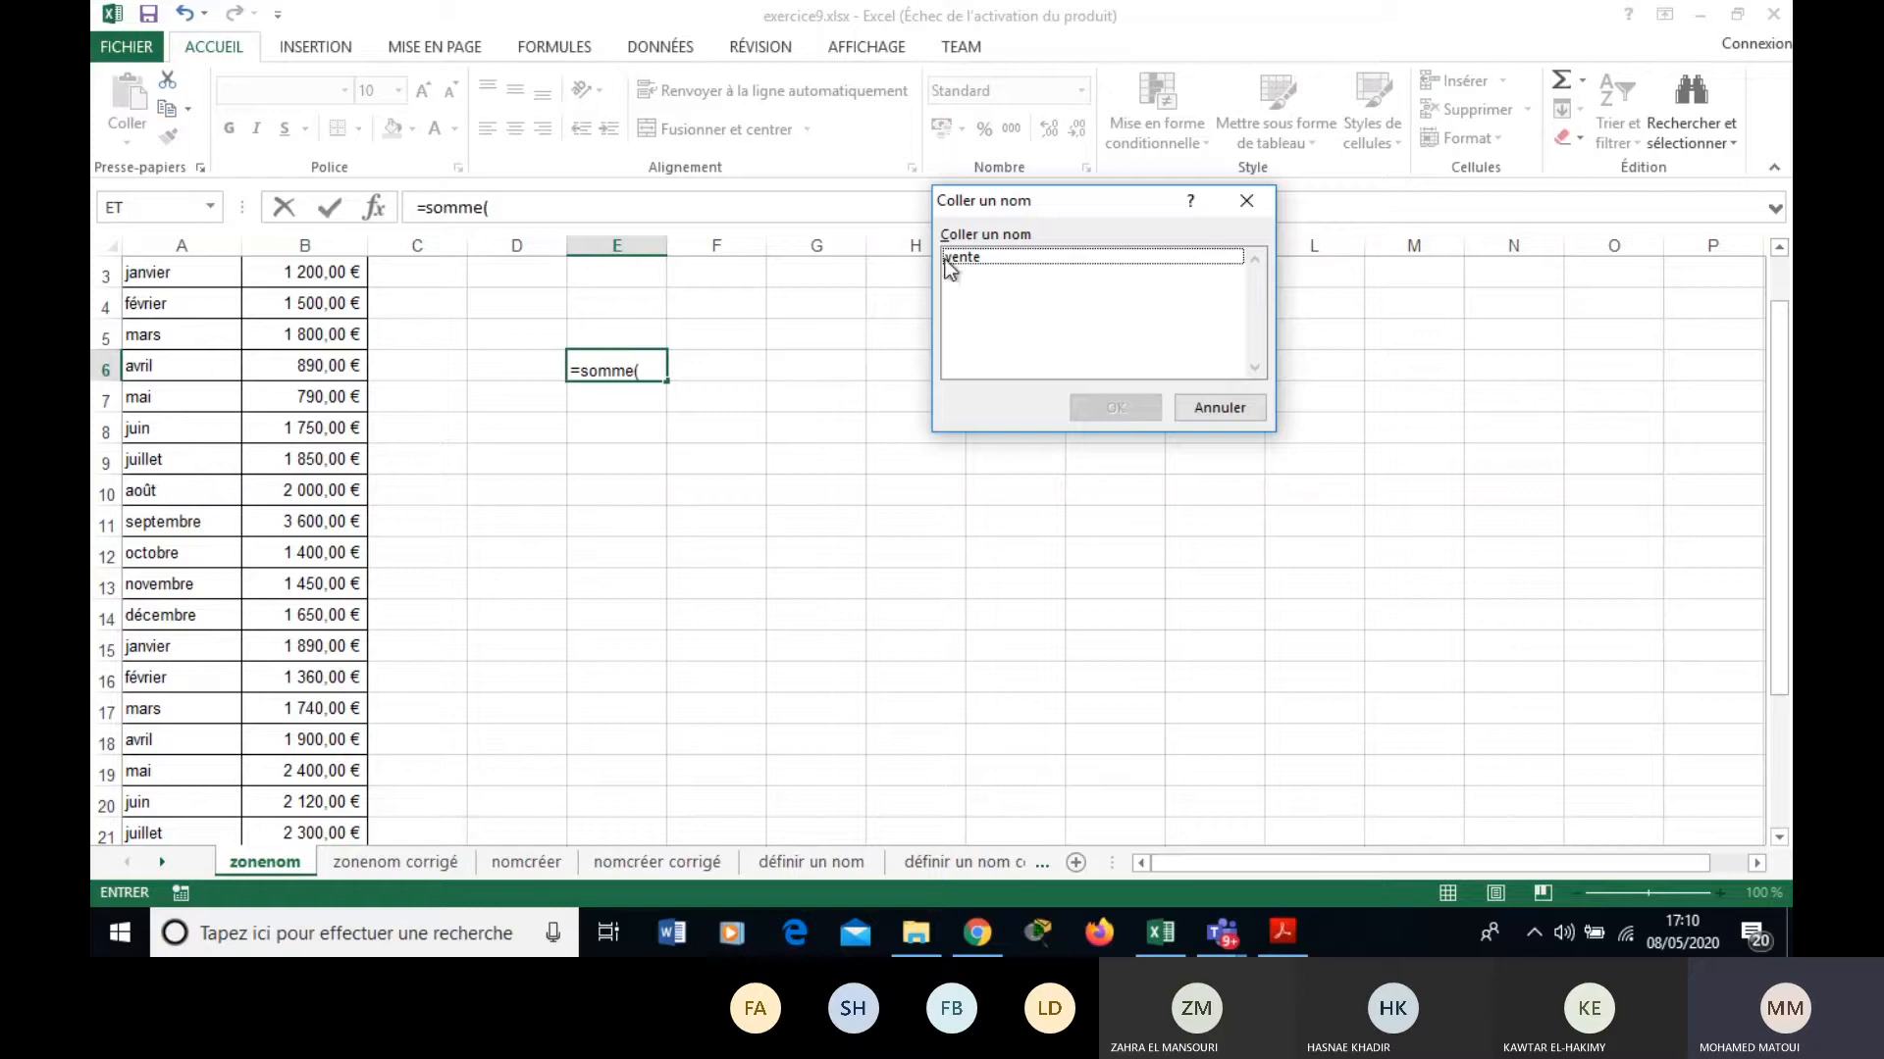
{"action": "left_click", "coordinate": [946, 259]}
{"action": "left_click", "coordinate": [1115, 408]}
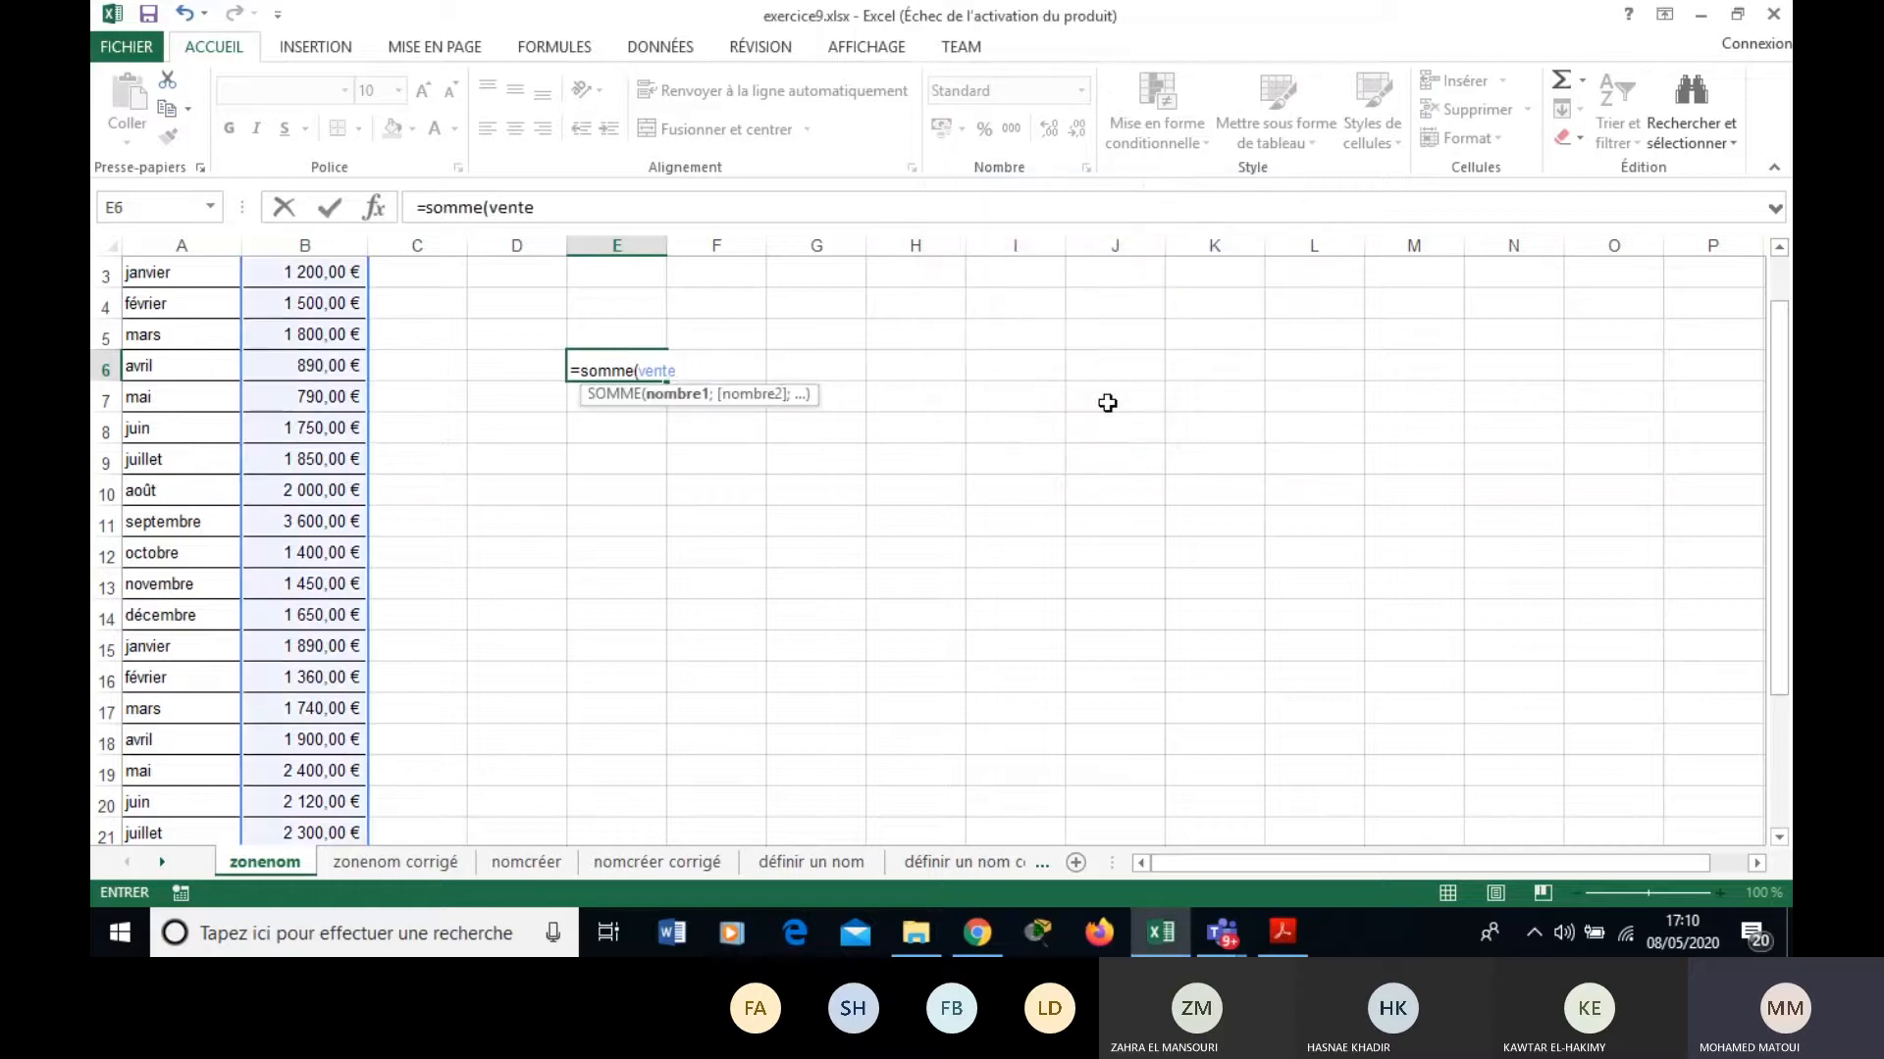
{"action": "key", "text": "Return"}
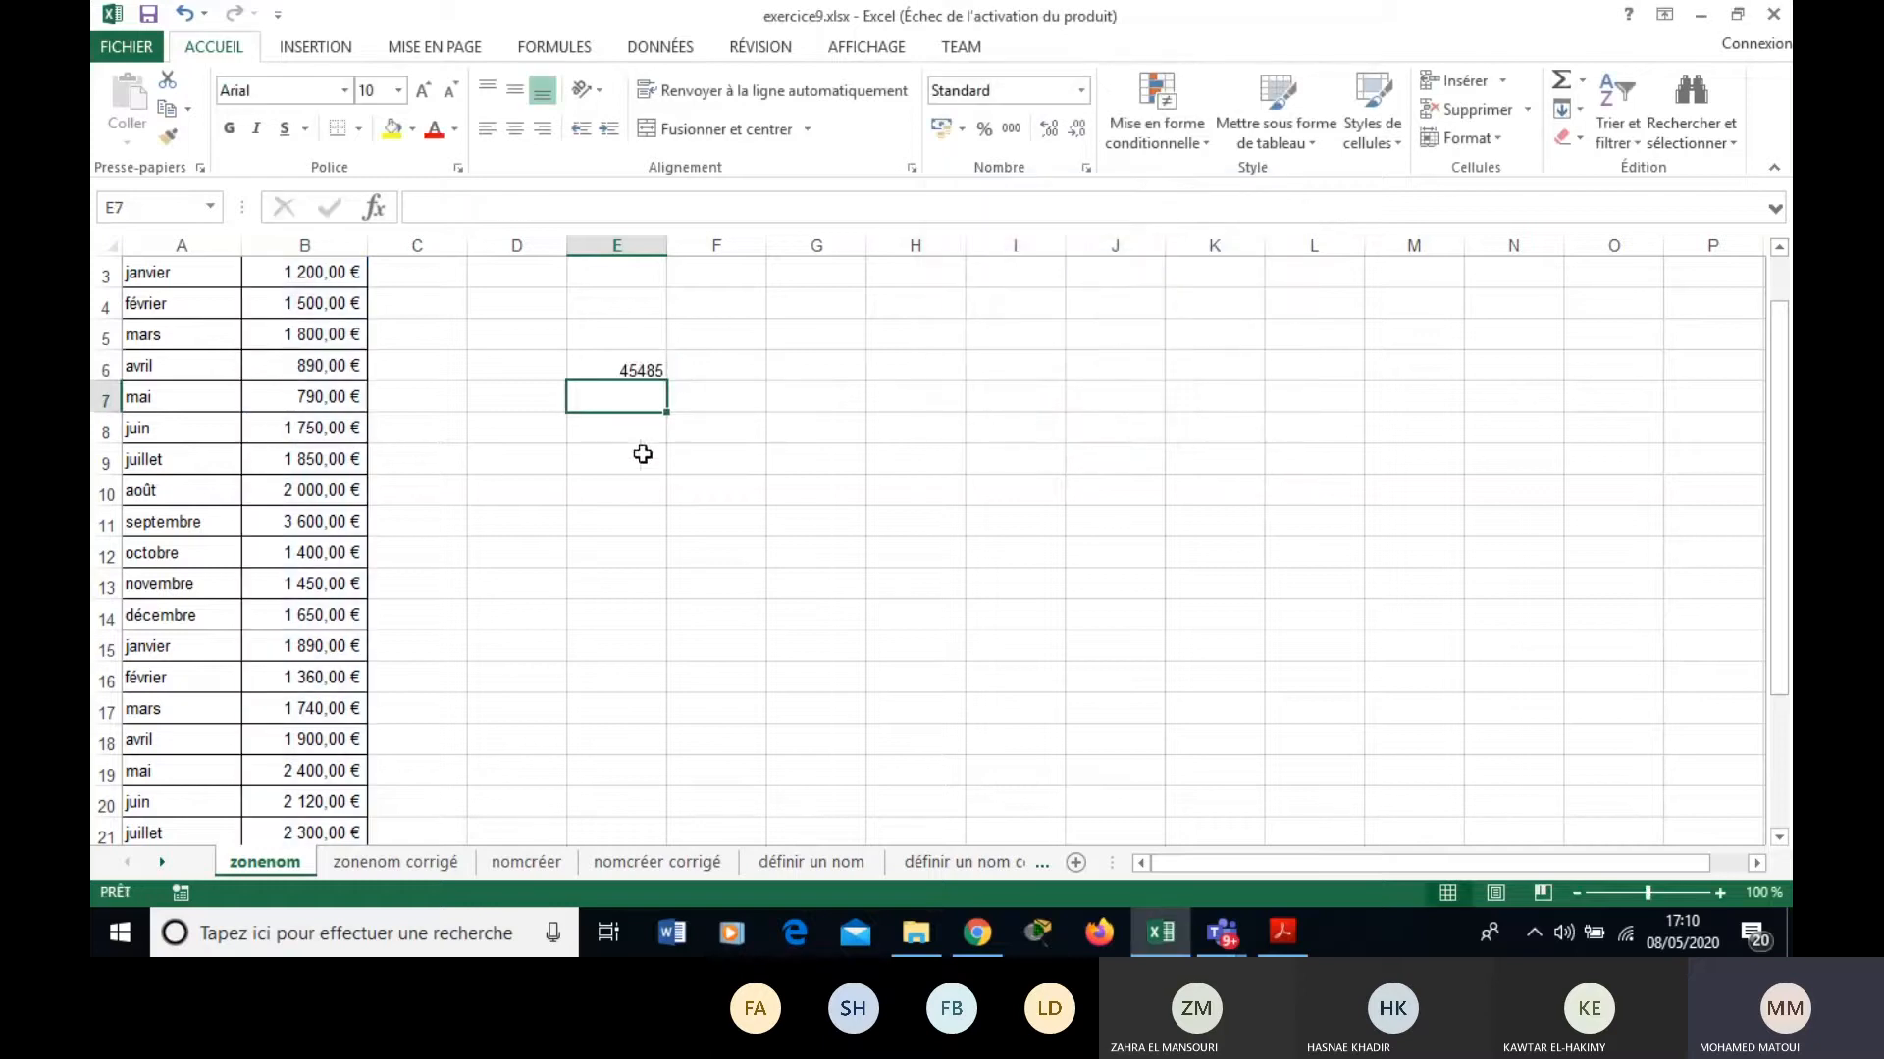
Replace the formula in E6 with =MOYENNE(vente) to average the named sales range.
{"action": "left_click", "coordinate": [628, 368]}
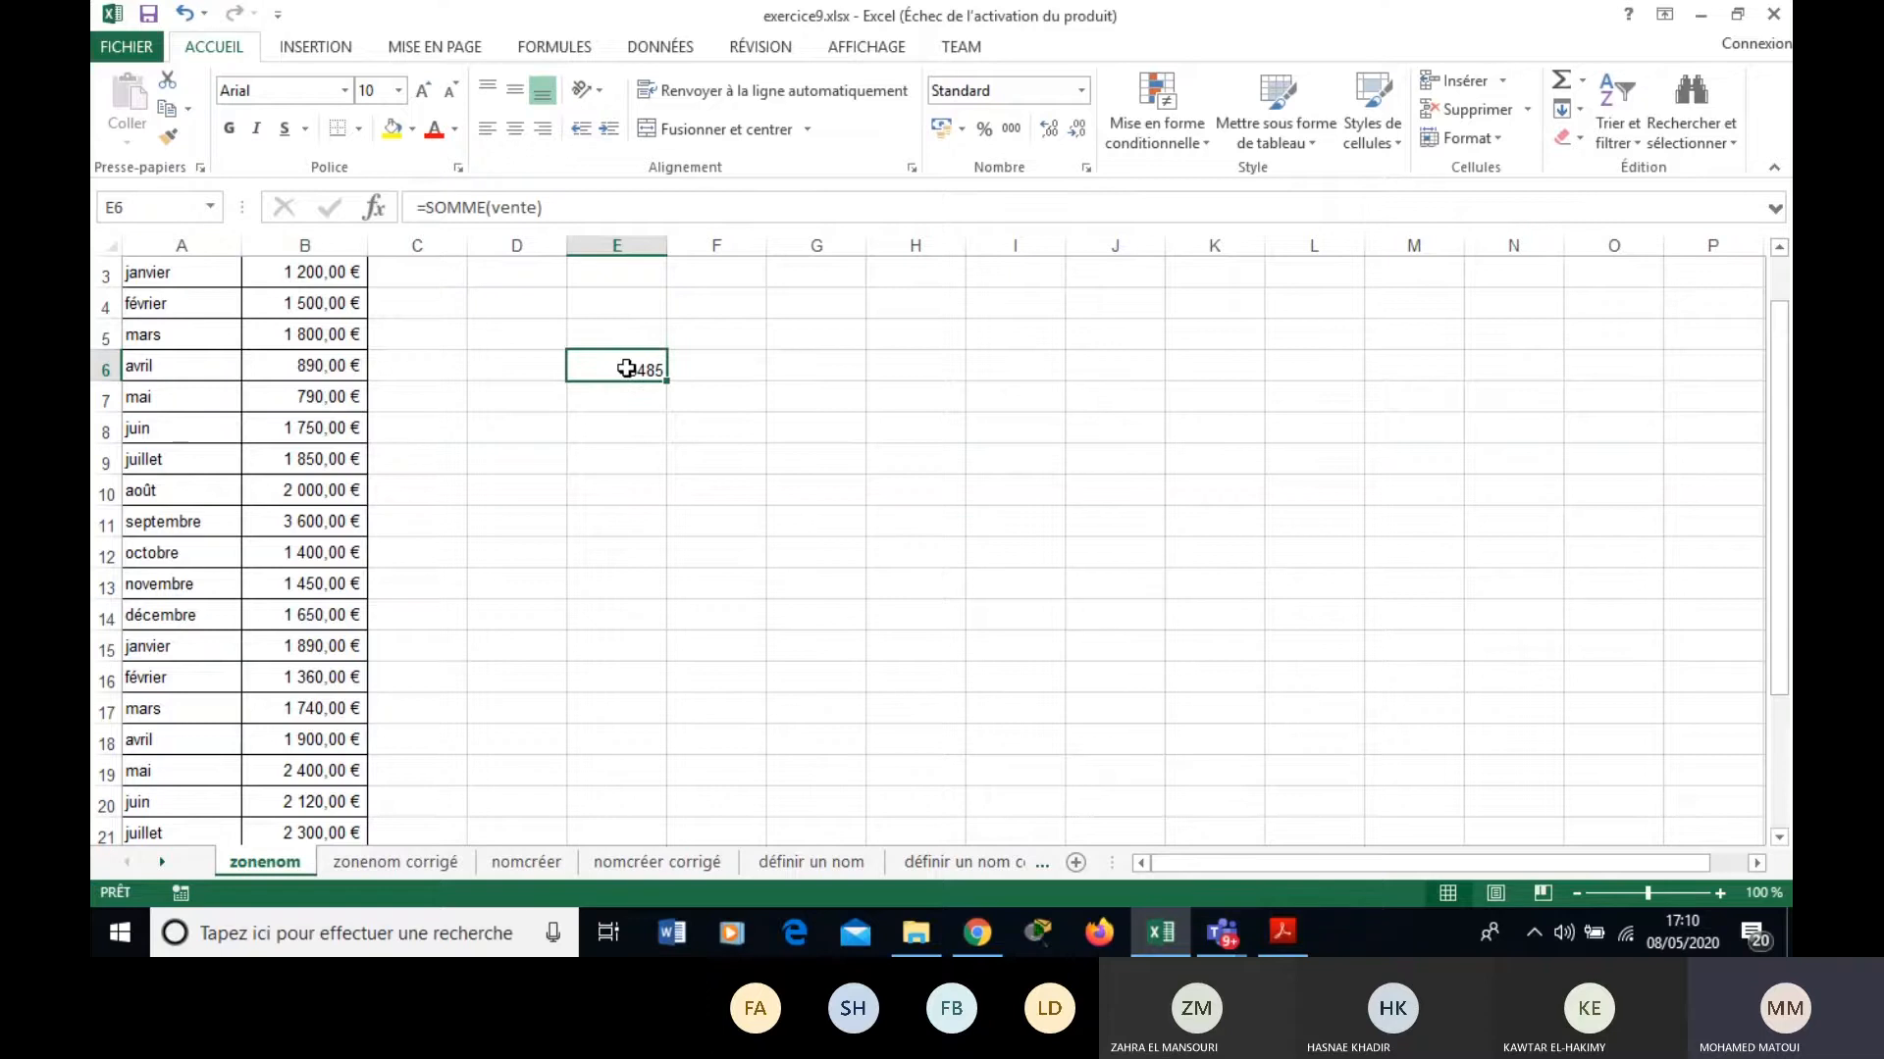
{"action": "type", "text": "=moyenne"}
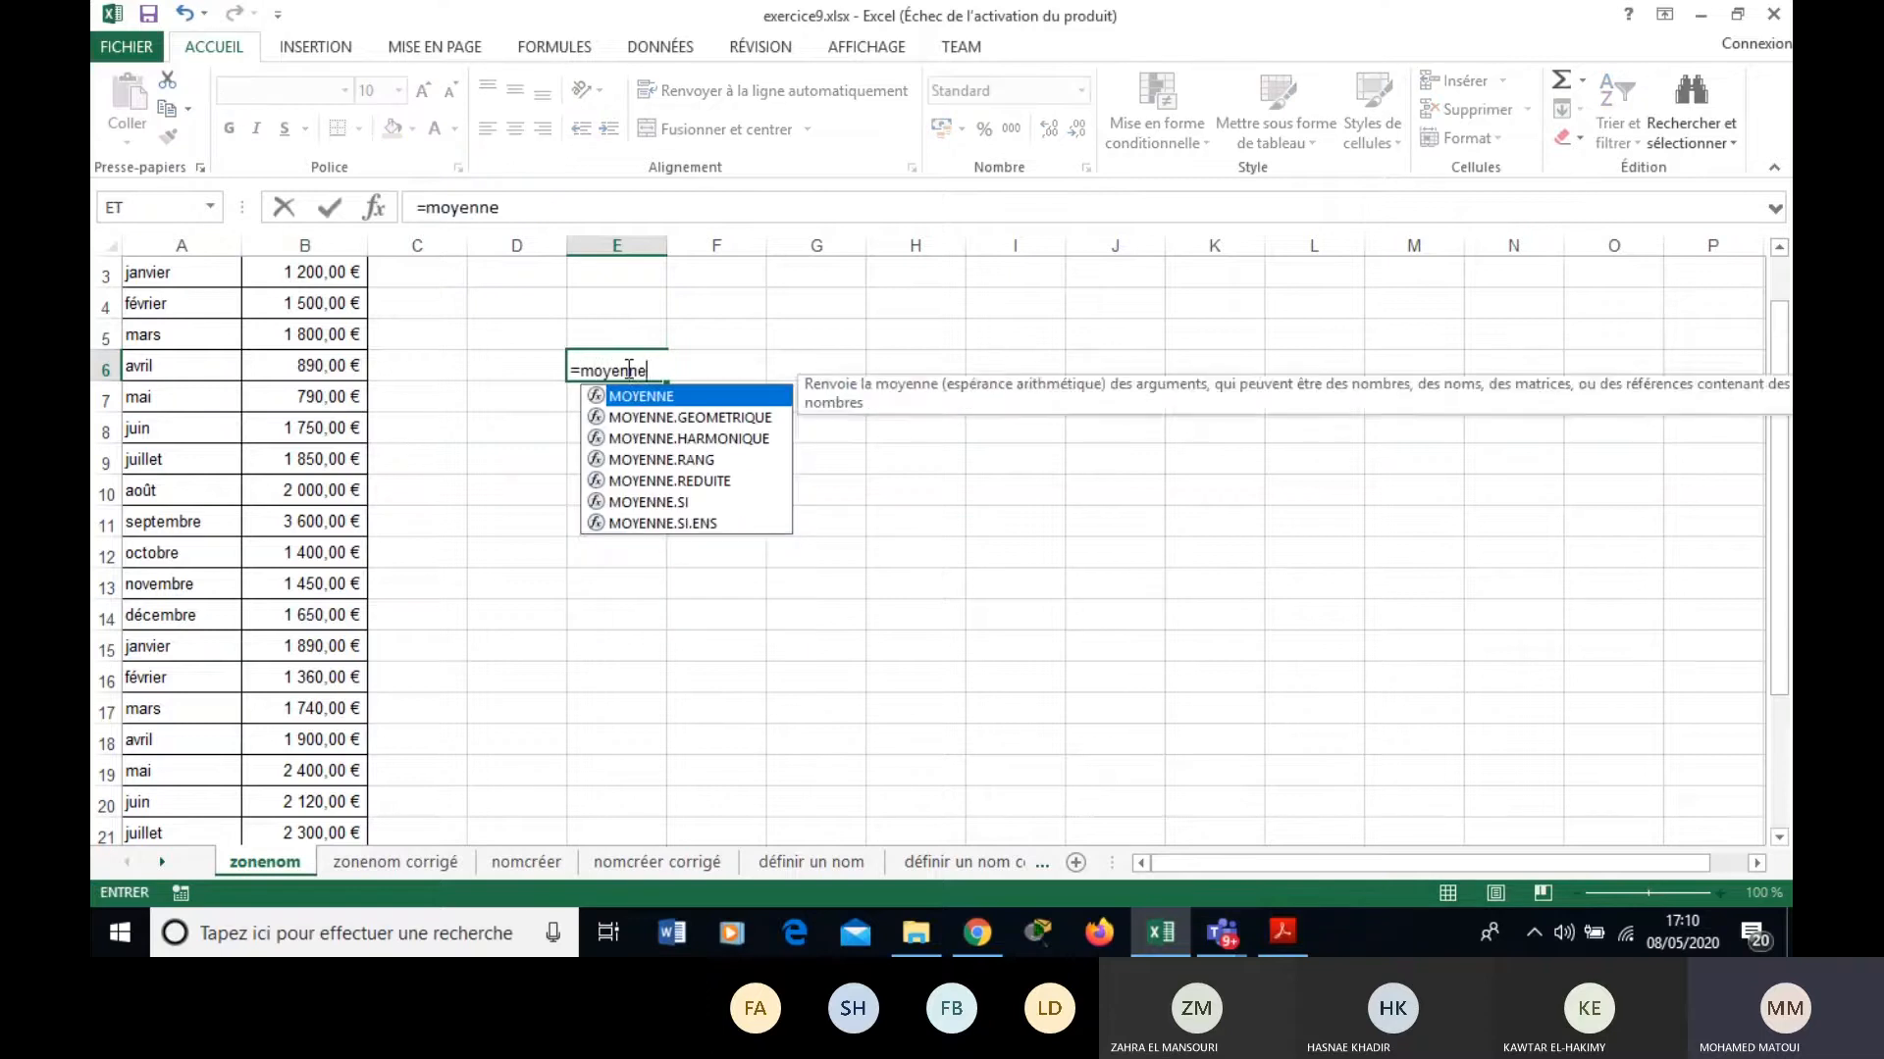
{"action": "type", "text": "(vente)"}
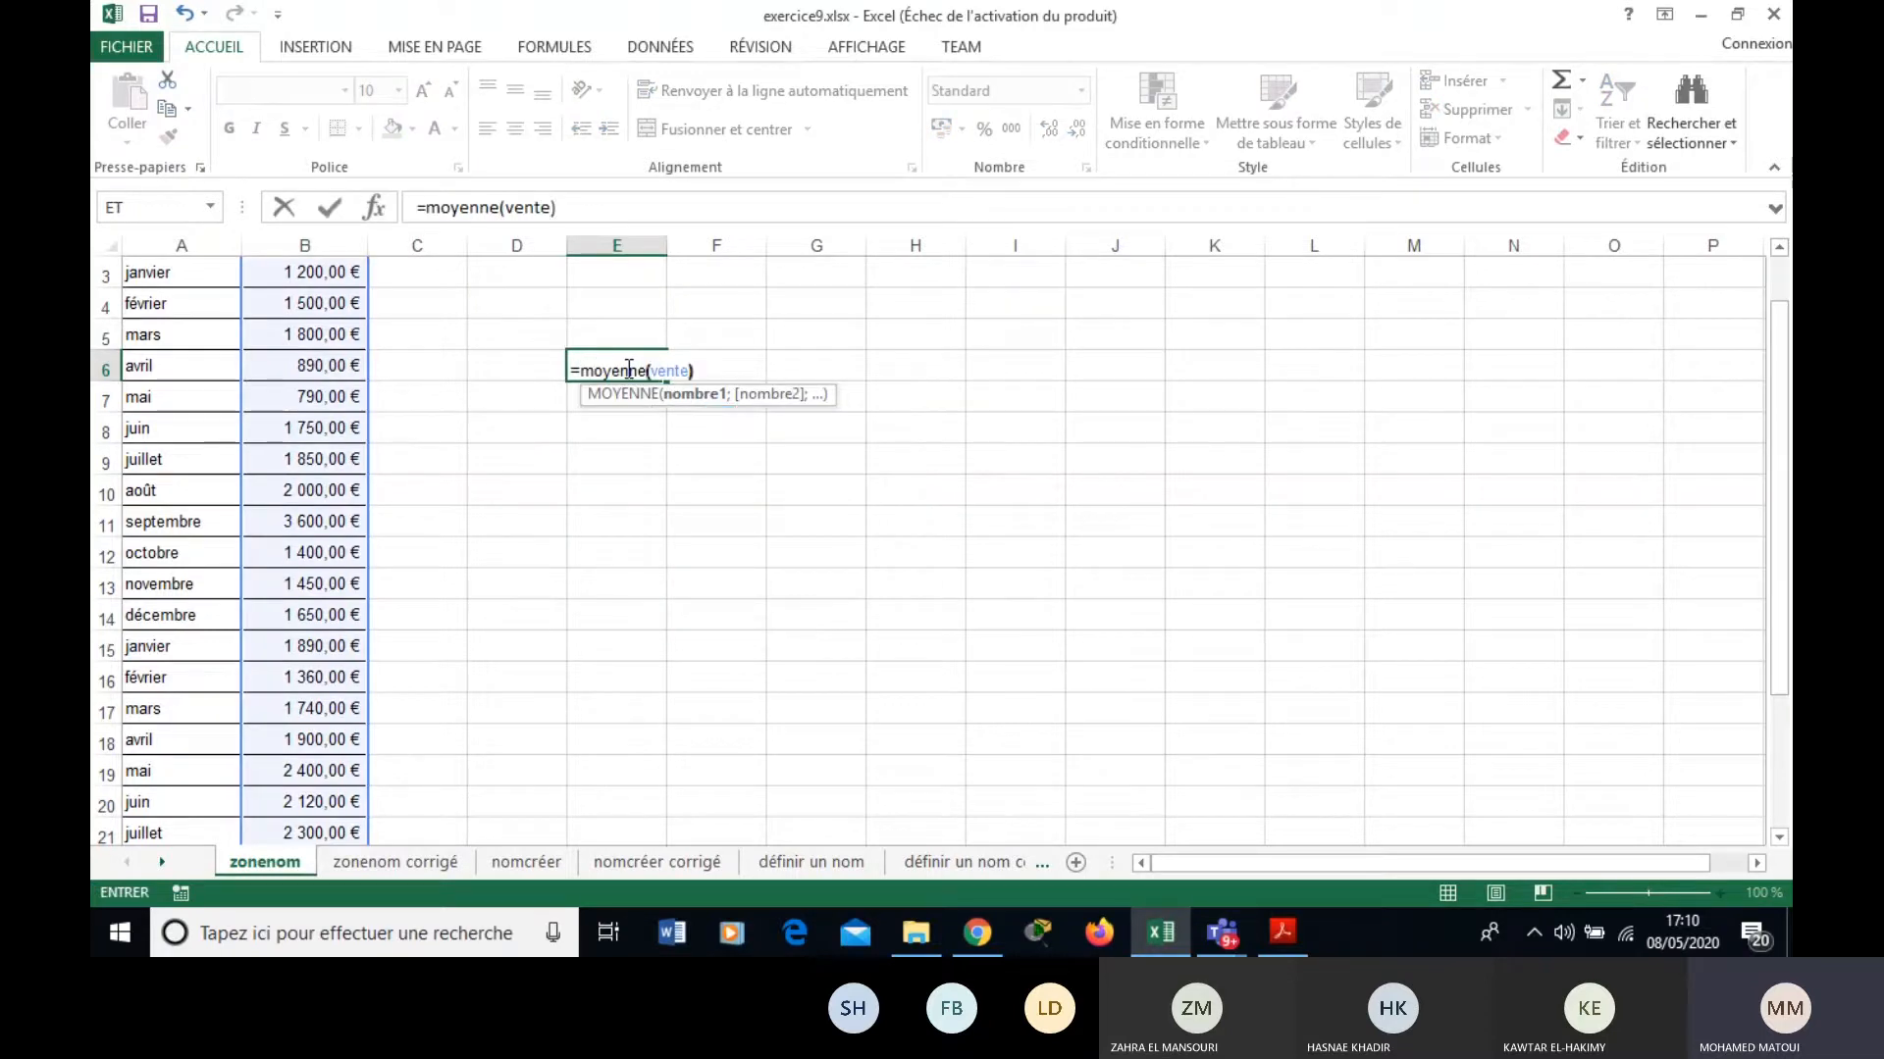
{"action": "key", "text": "Return"}
Replace the formula in E6 with =MAX(vente) to get the highest sale.
{"action": "left_click", "coordinate": [636, 371]}
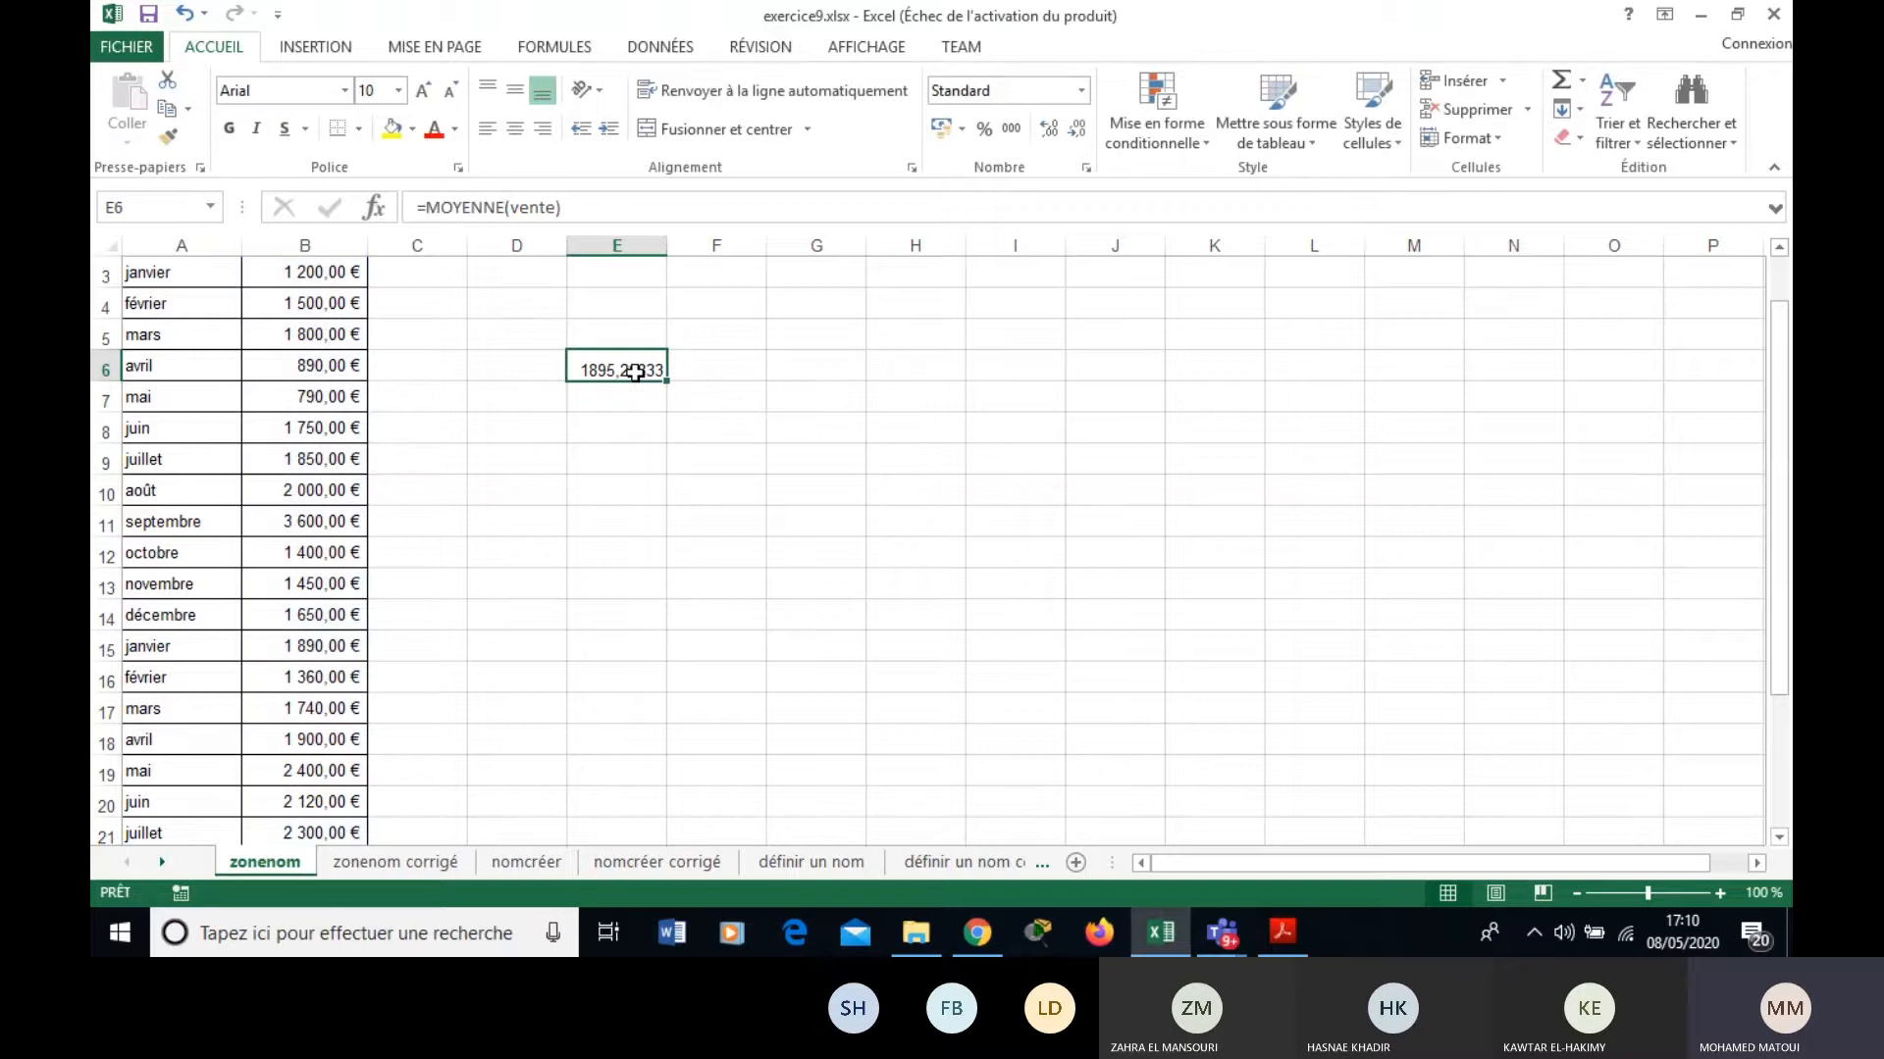
{"action": "type", "text": "=max"}
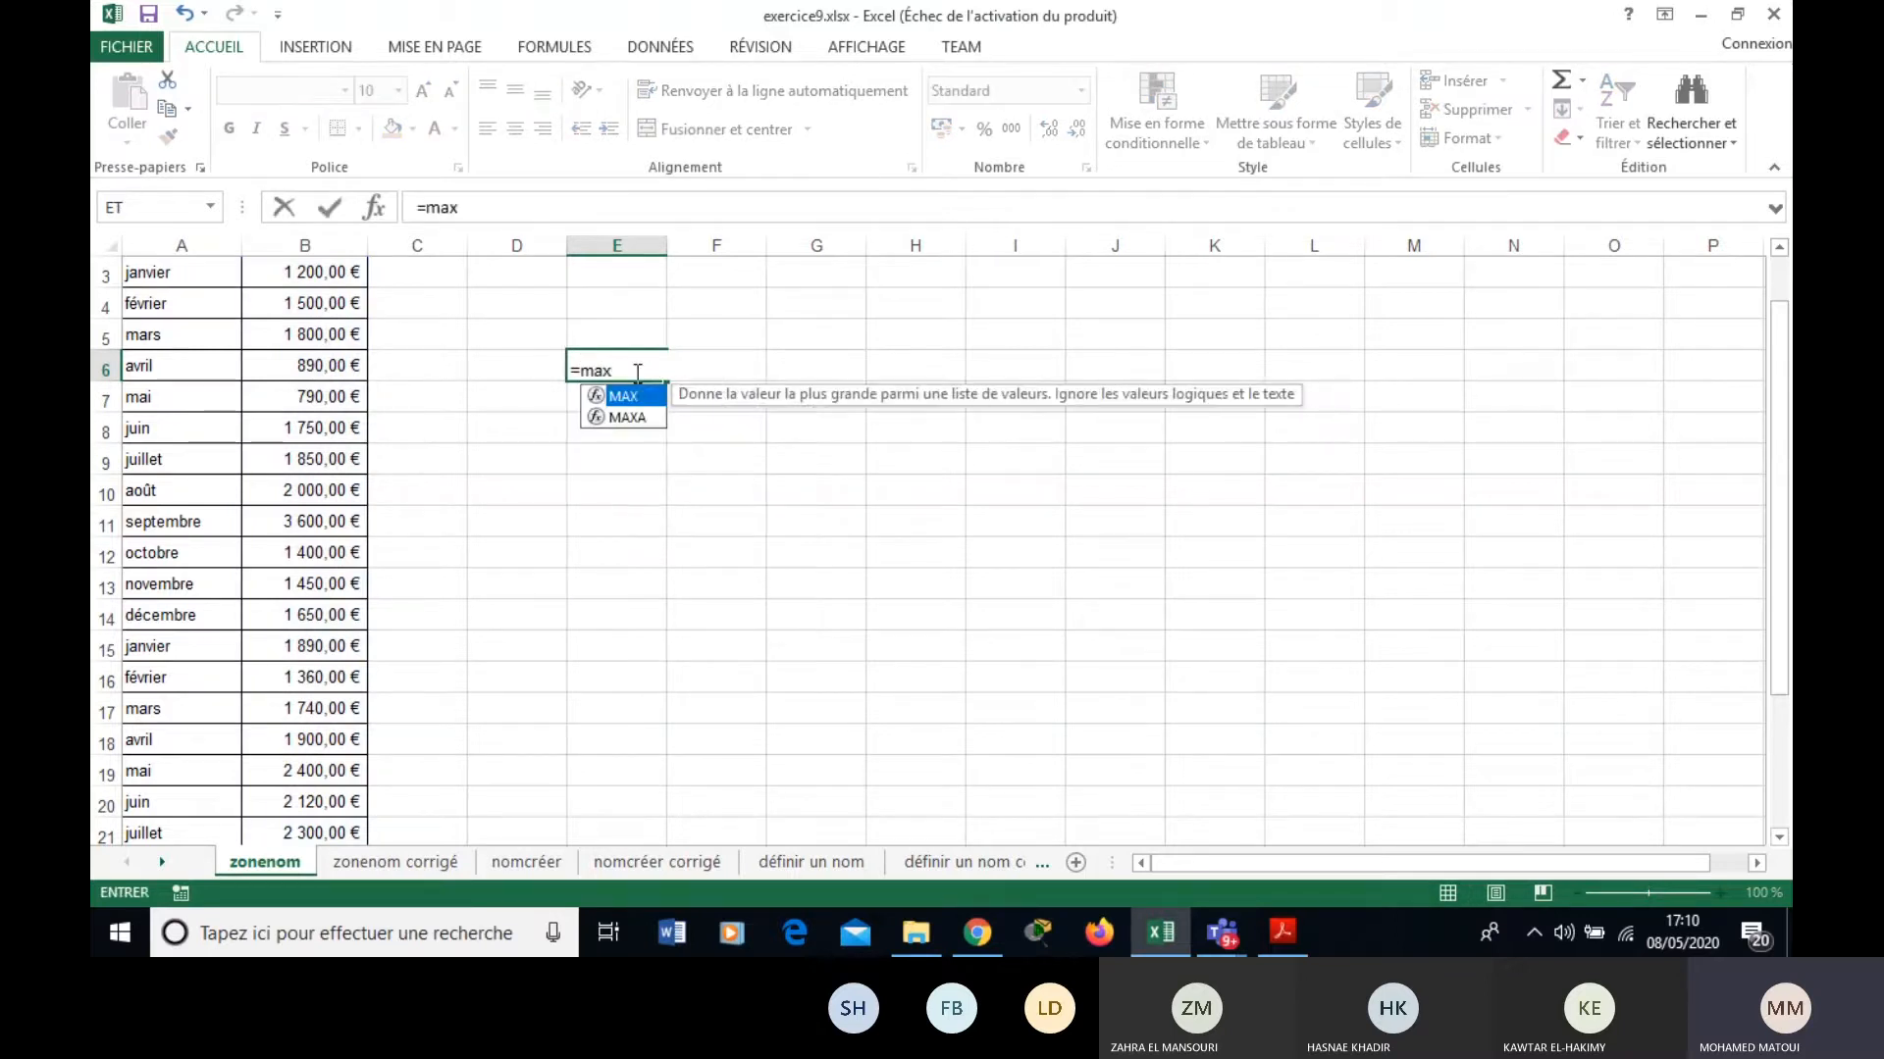
{"action": "type", "text": "(vente"}
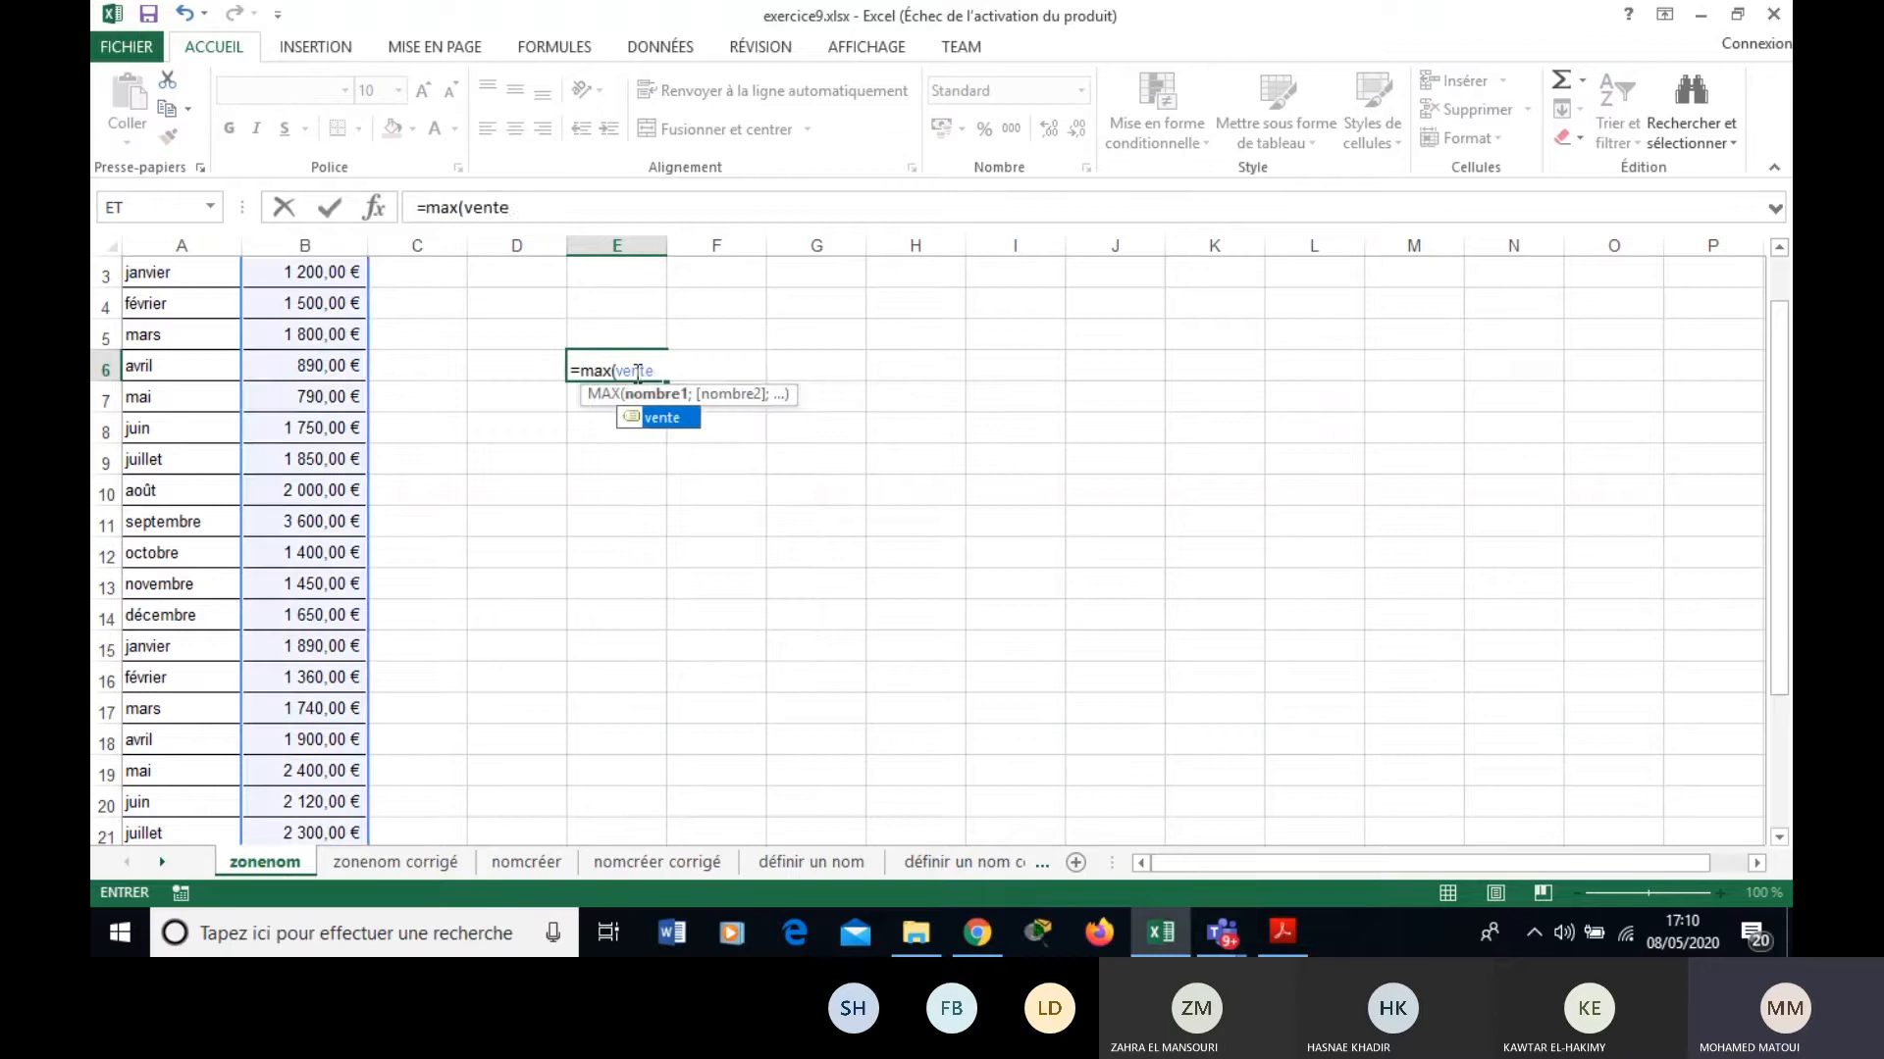
{"action": "type", "text": ")"}
{"action": "key", "text": "Return"}
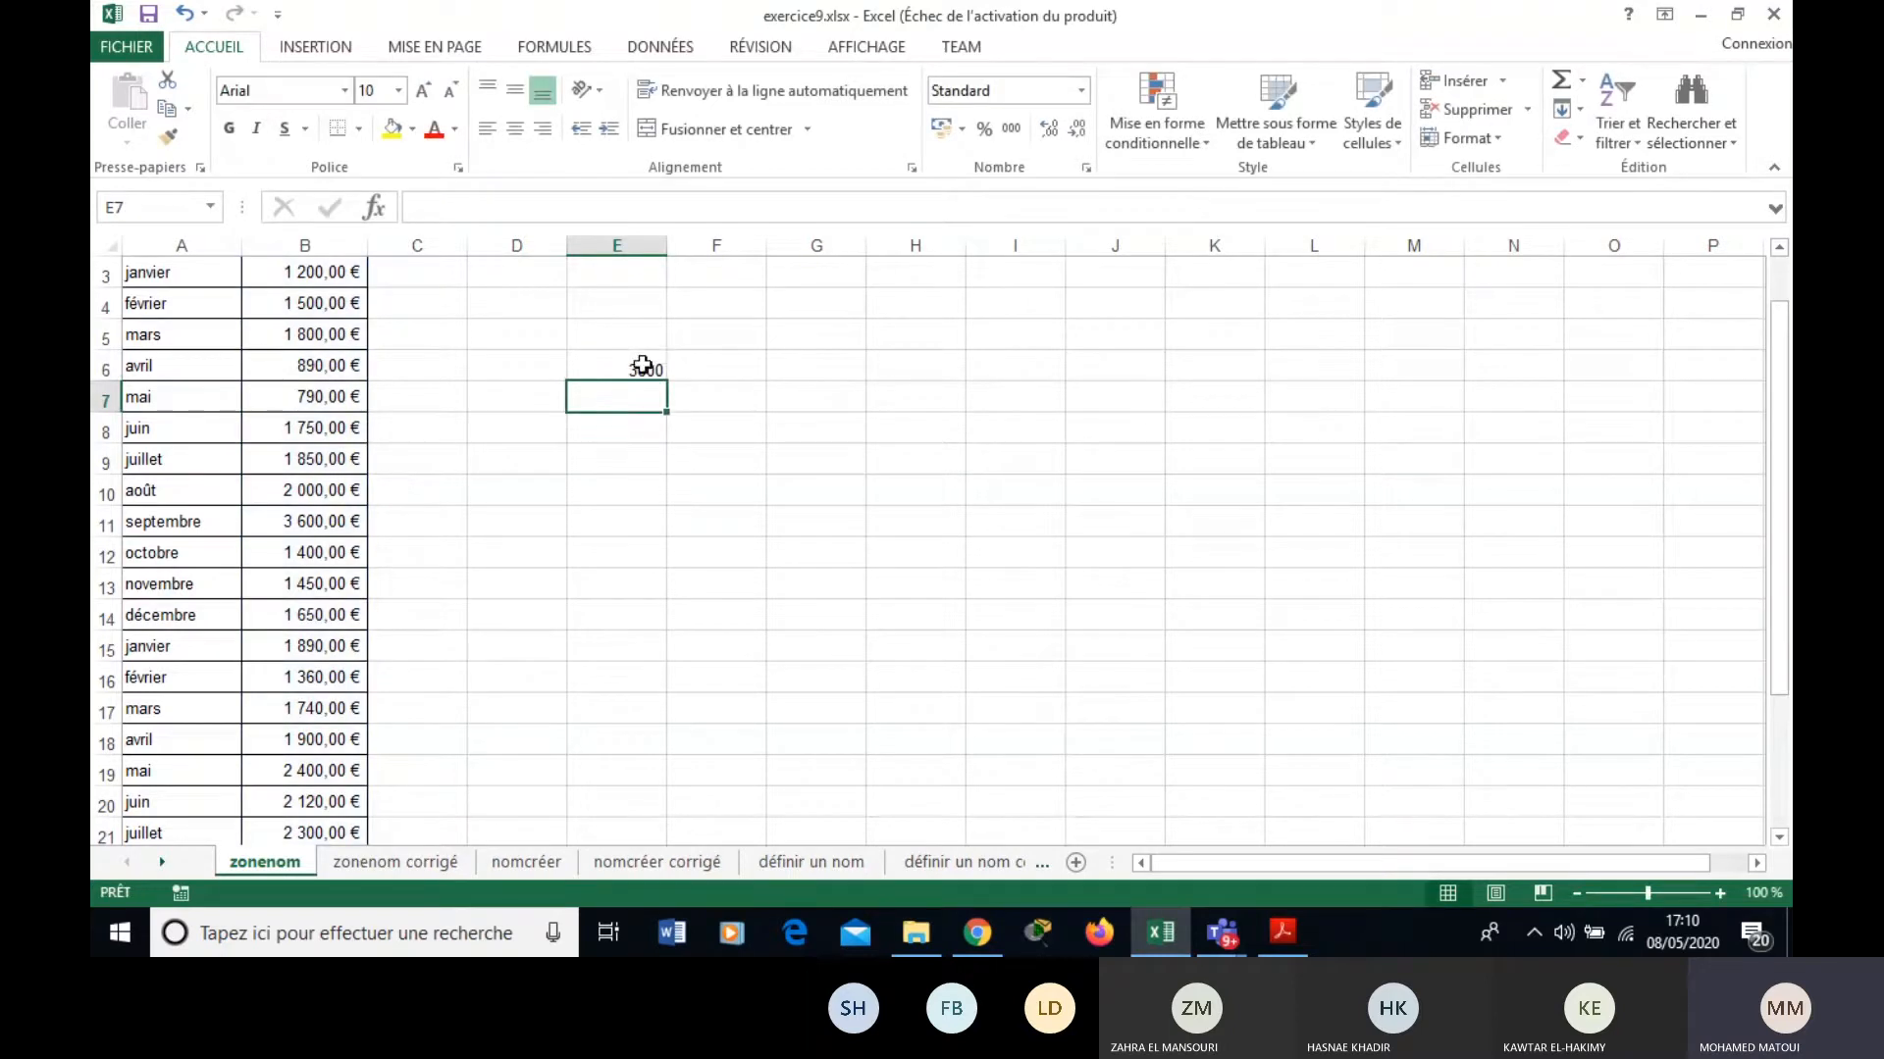
Replace the formula in E6 with =MIN(vente) to get the lowest sale.
{"action": "left_click", "coordinate": [641, 367]}
{"action": "type", "text": "="}
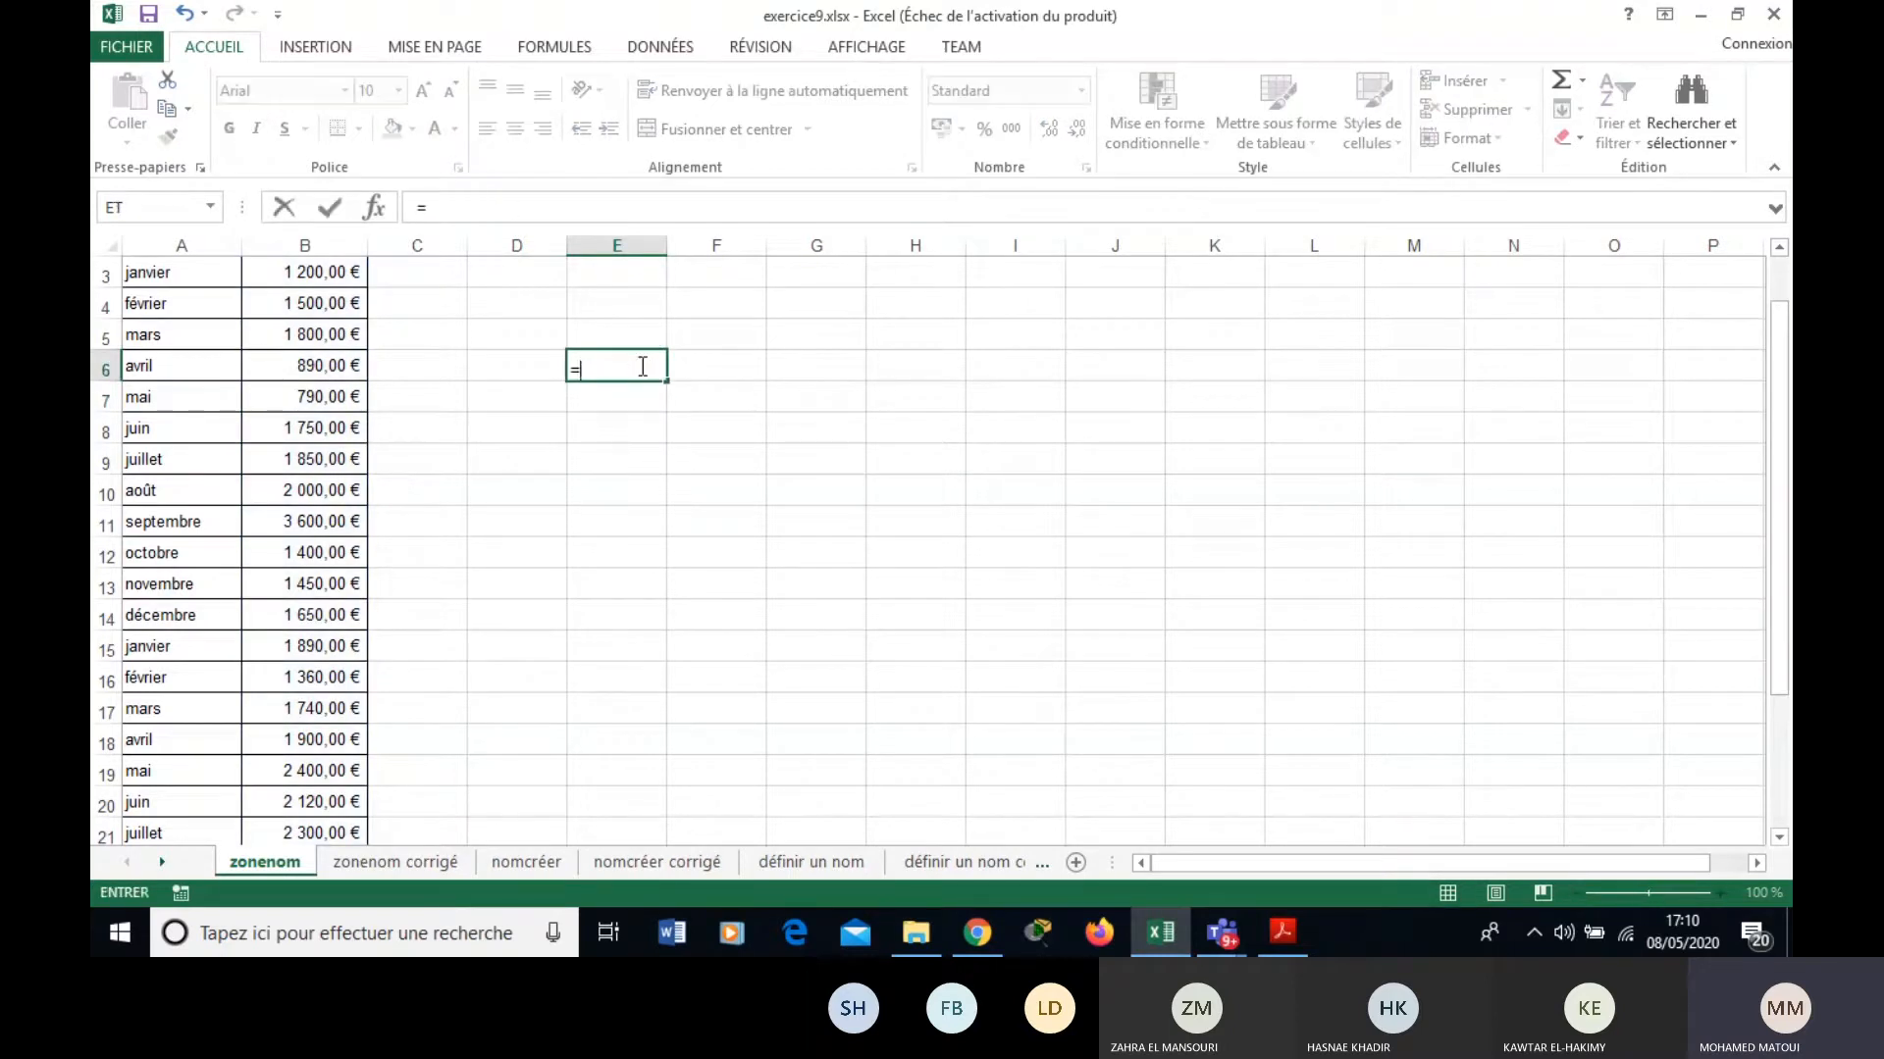
{"action": "type", "text": "min(vente)"}
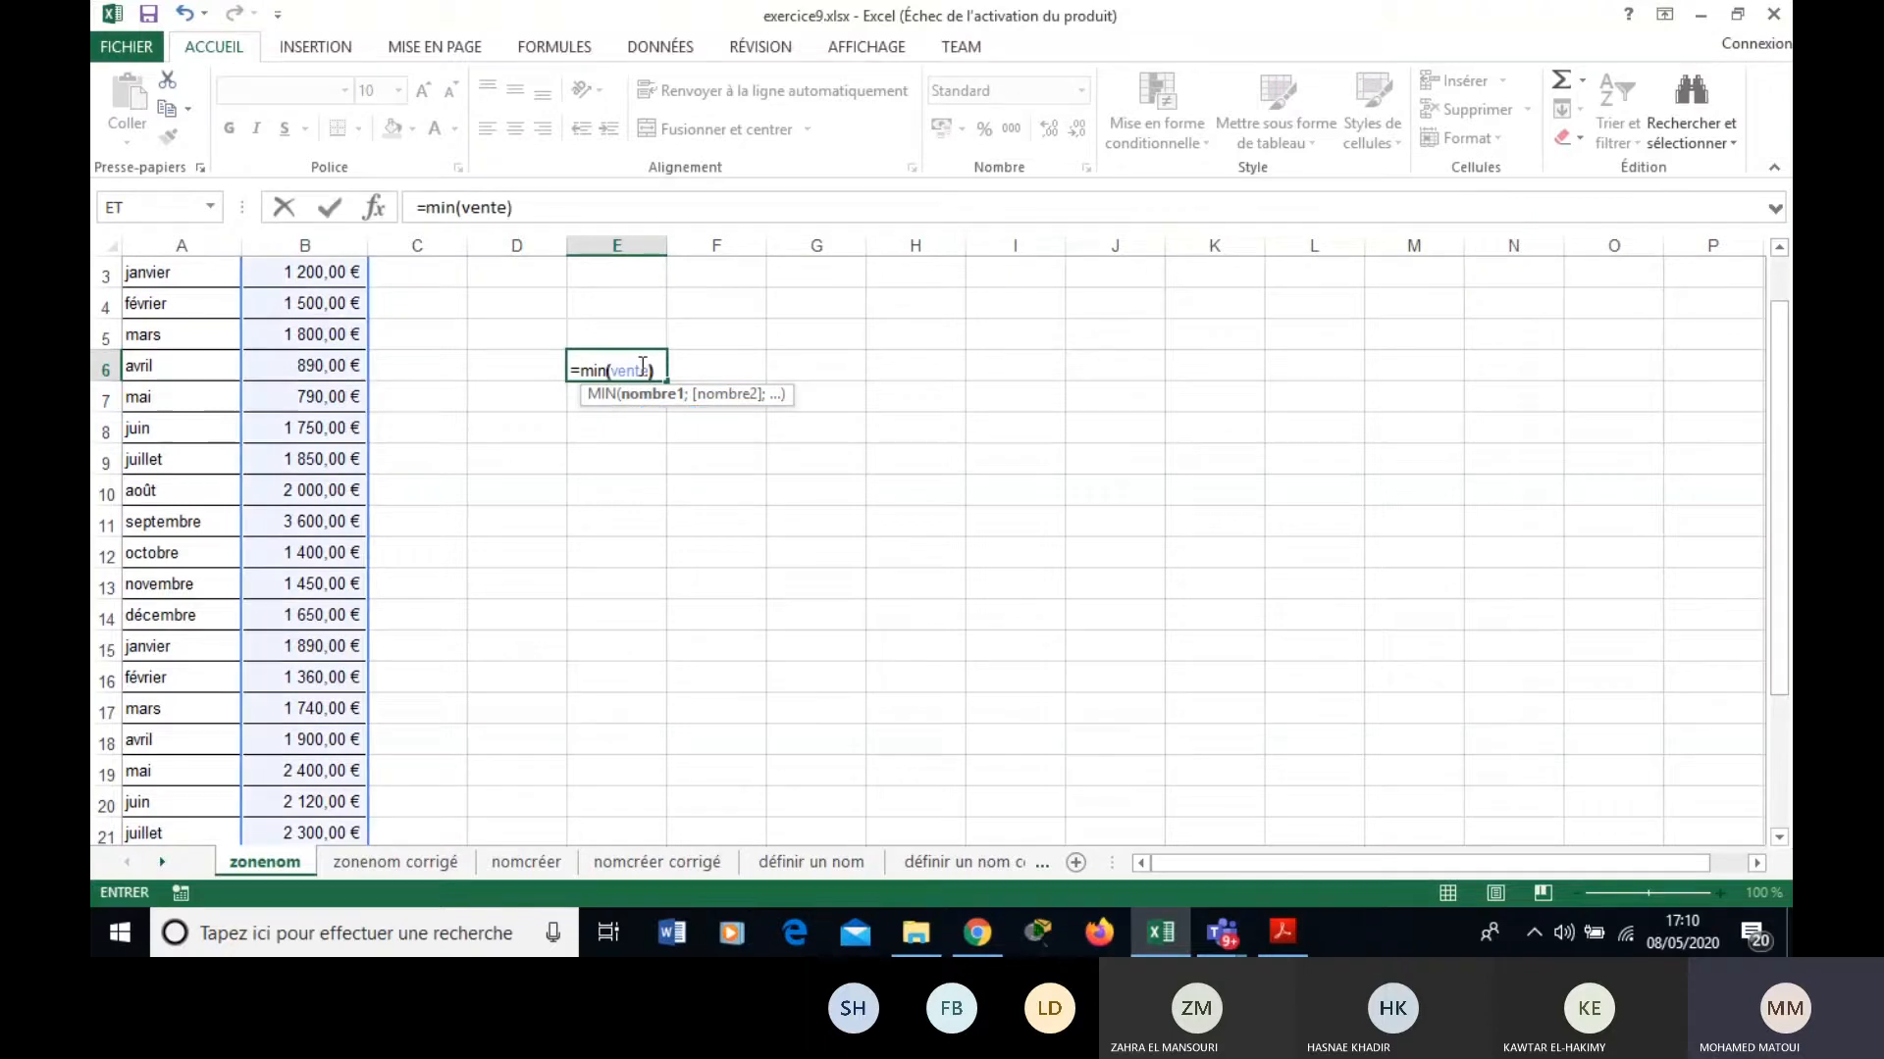
{"action": "key", "text": "Return"}
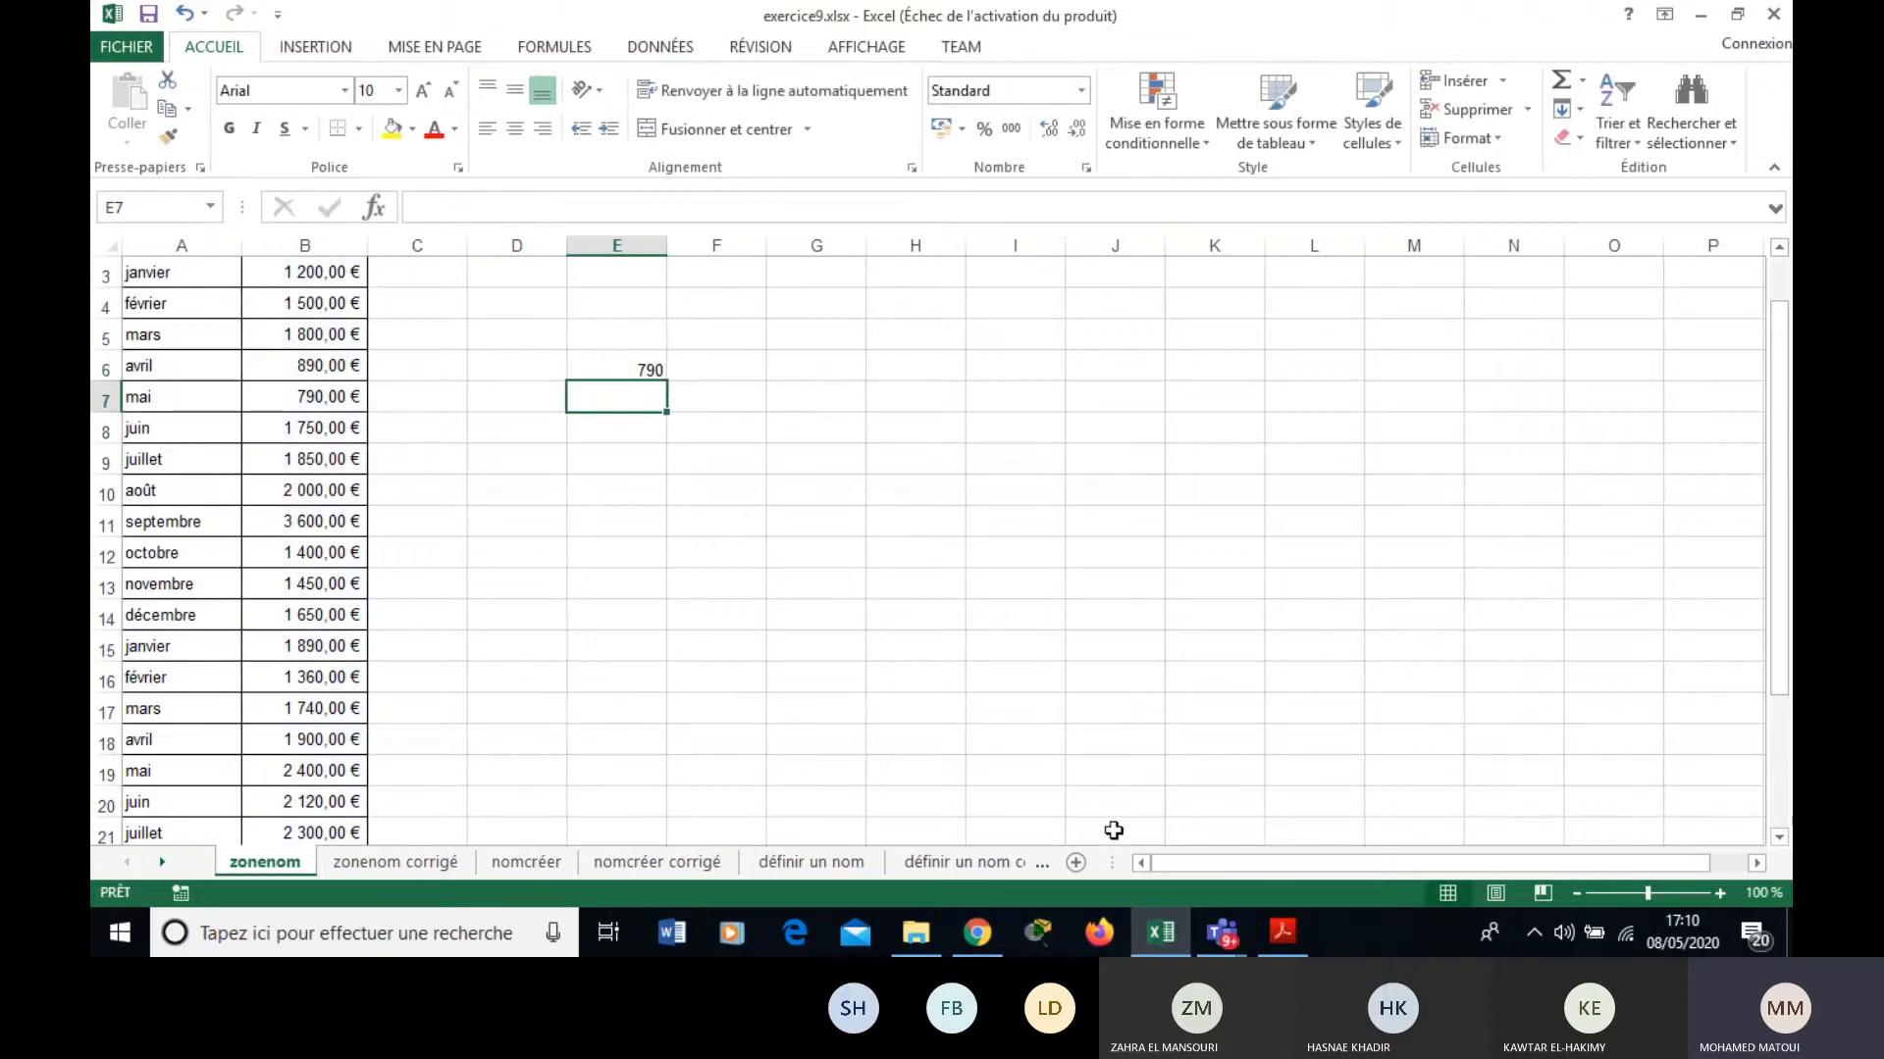
Switch to the lesFormules.pdf course in Acrobat Reader and read the page 20 instructions for the second method of naming cells.
{"action": "left_click", "coordinate": [1281, 934]}
{"action": "scroll", "coordinate": [1704, 896], "scroll_direction": "down", "scroll_amount": 3}
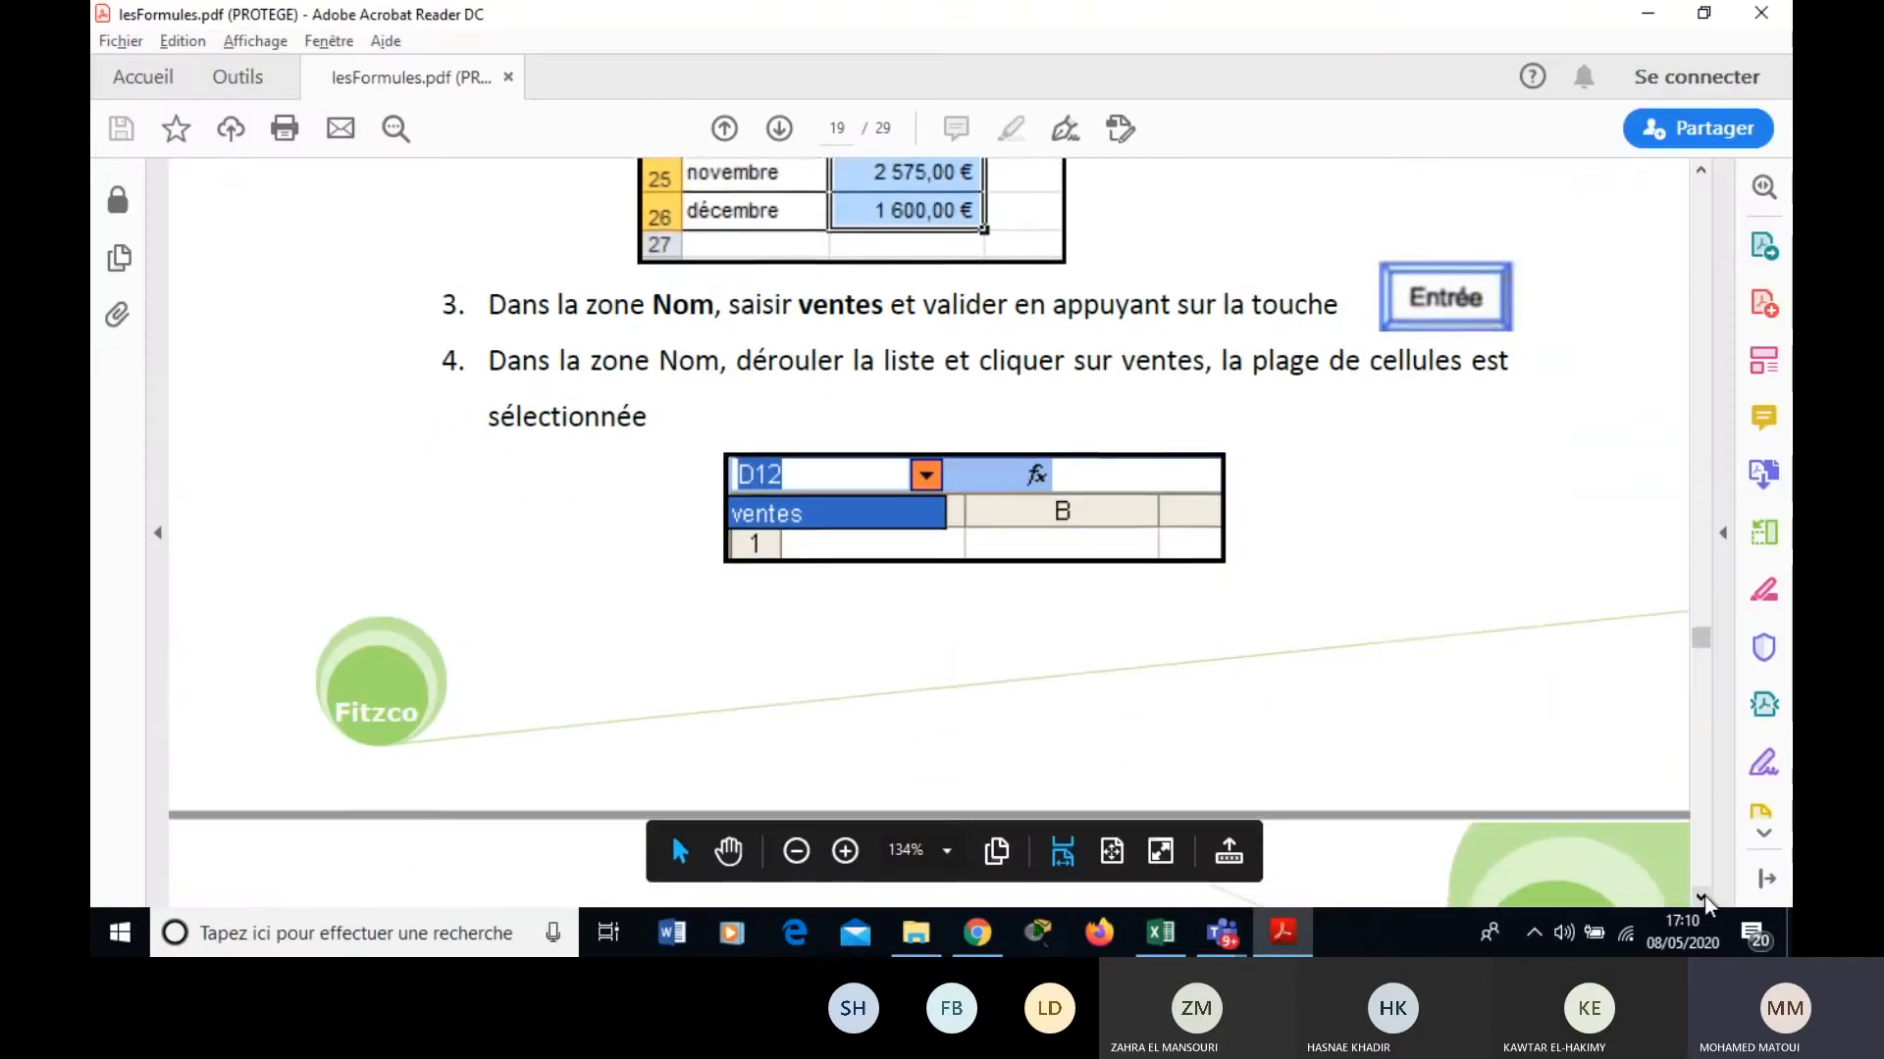
{"action": "scroll", "coordinate": [1704, 897], "scroll_direction": "down", "scroll_amount": 10}
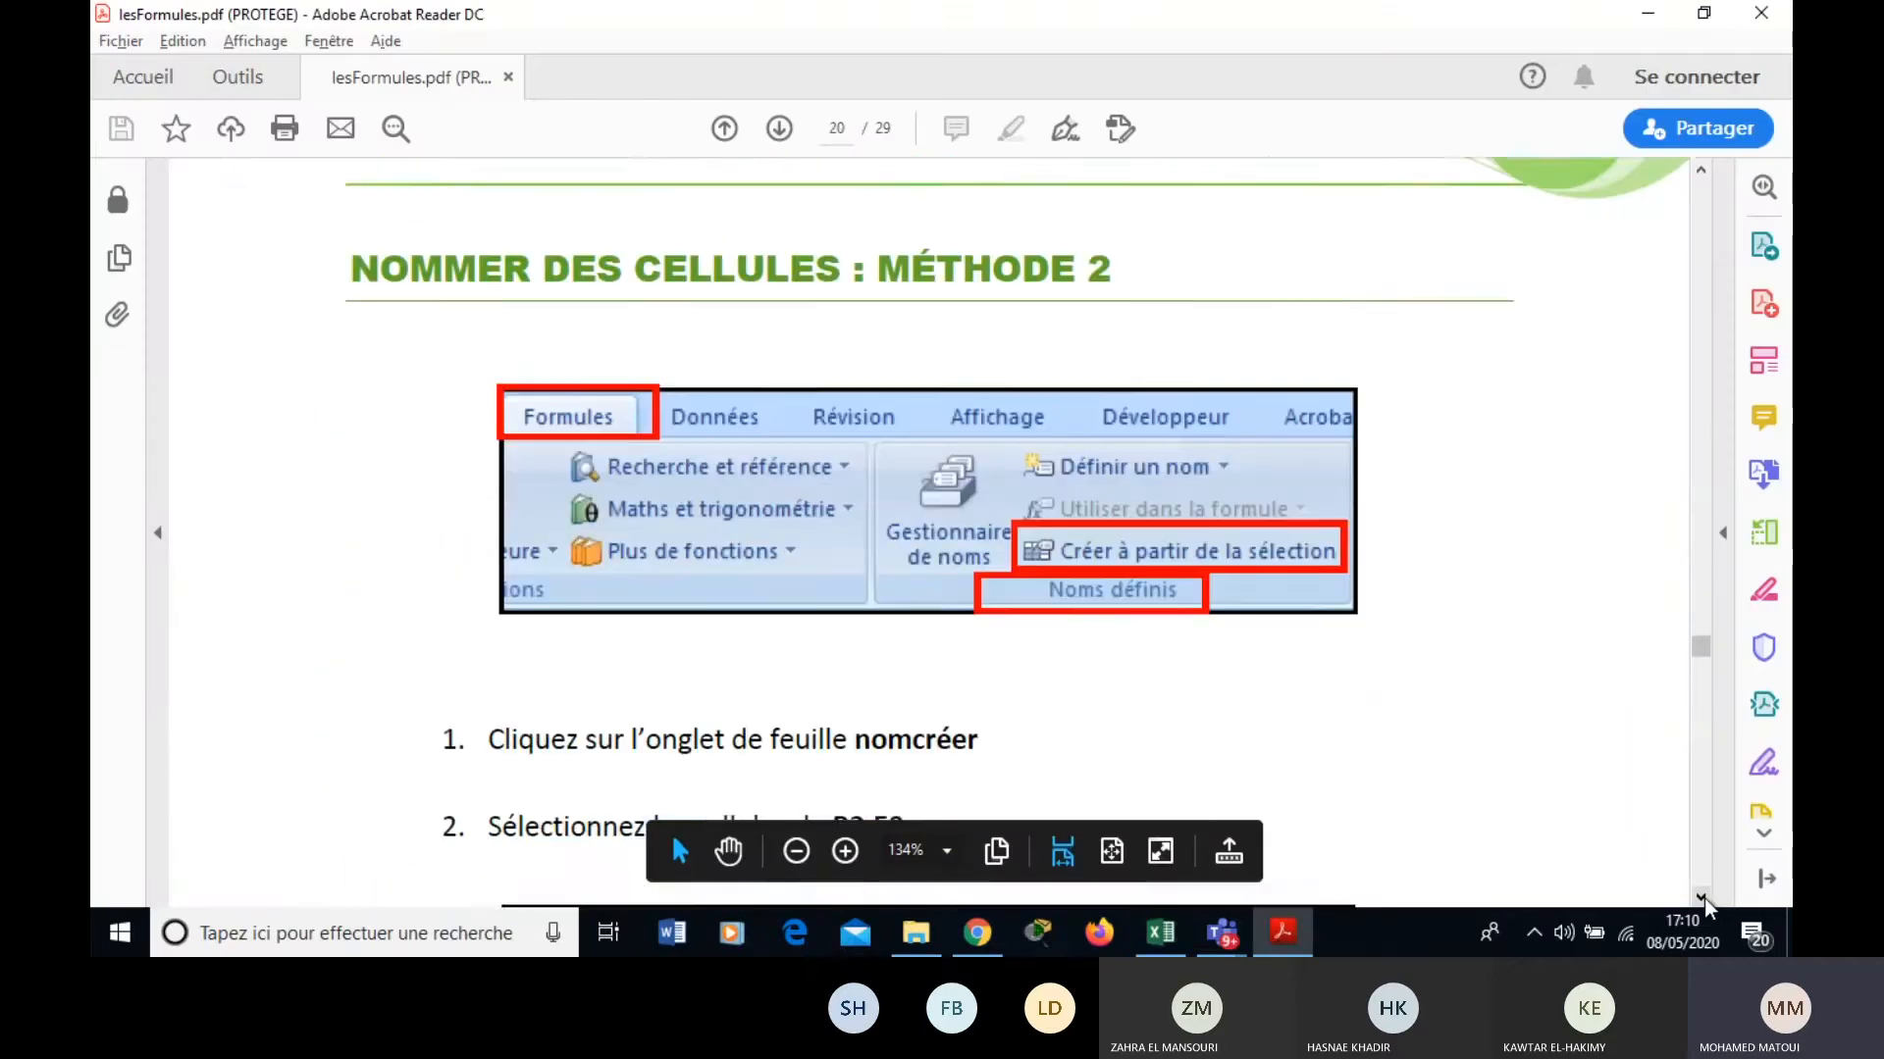
{"action": "scroll", "coordinate": [1704, 899], "scroll_direction": "down", "scroll_amount": 7}
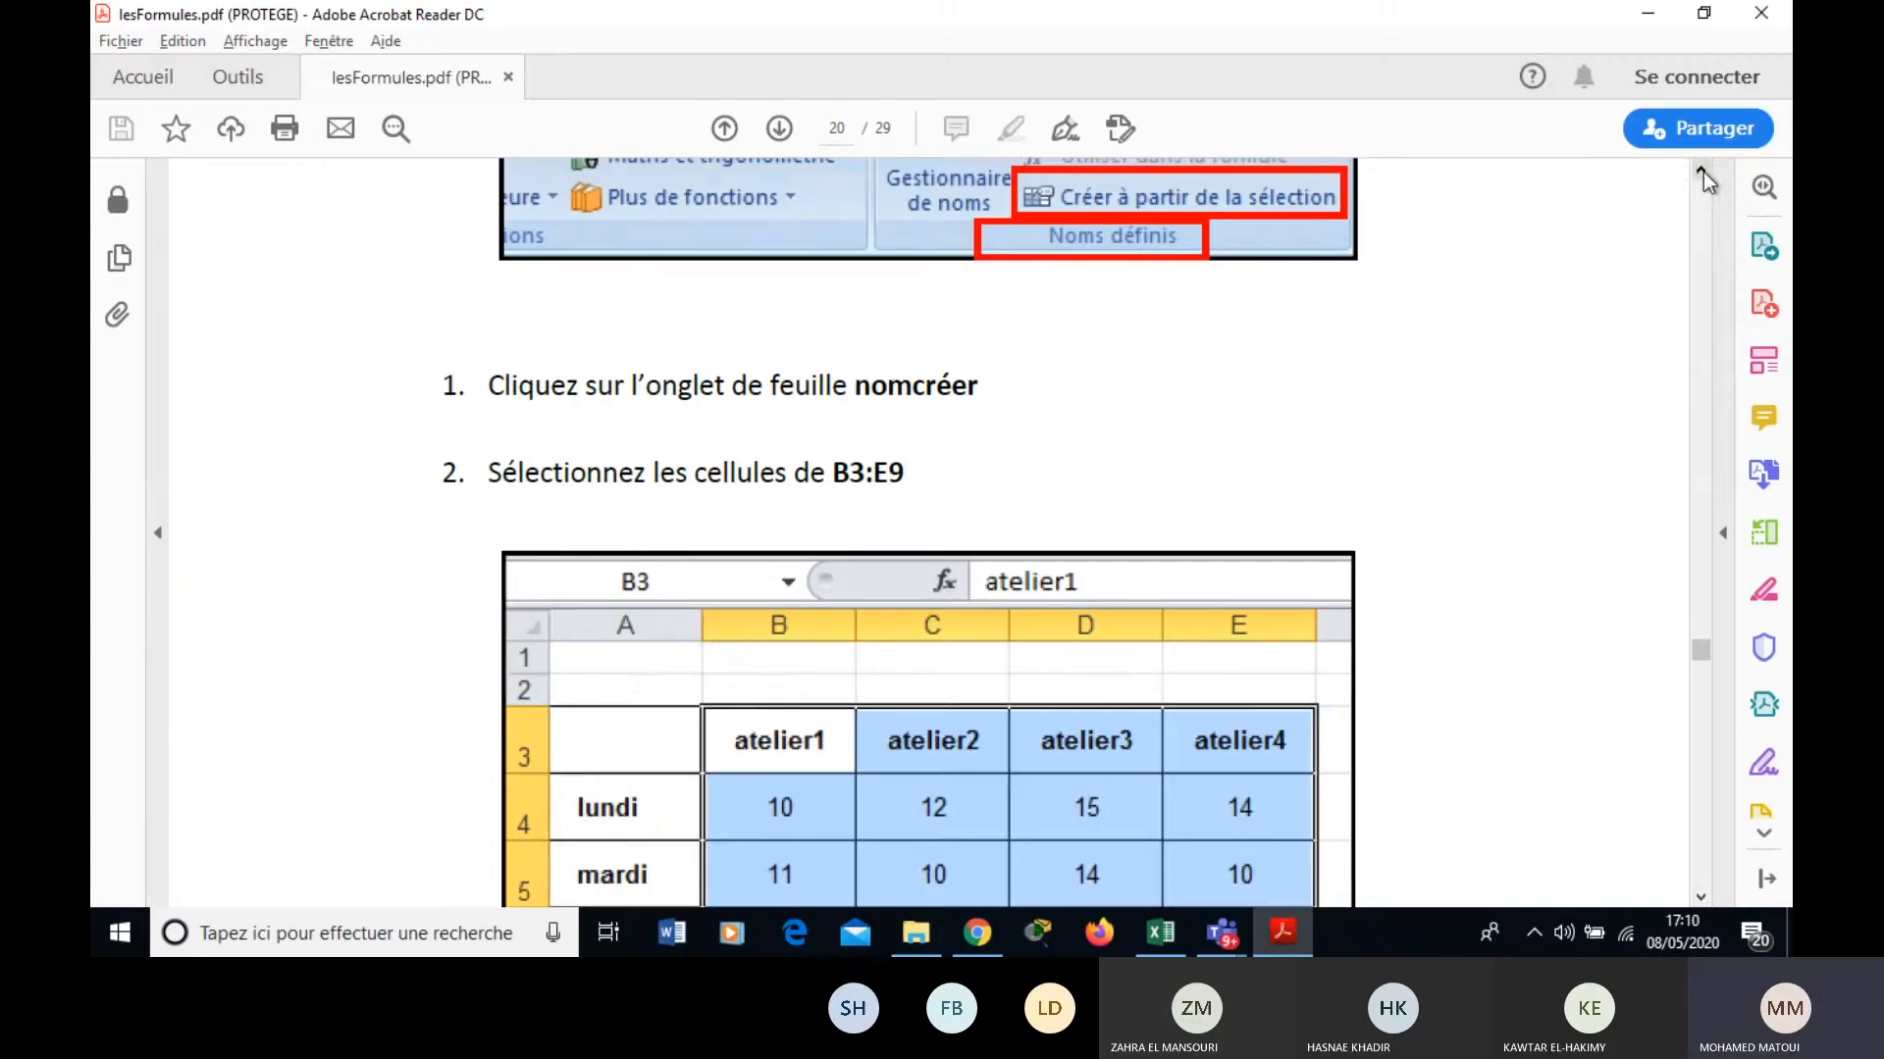
{"action": "scroll", "coordinate": [1703, 172], "scroll_direction": "up", "scroll_amount": 5}
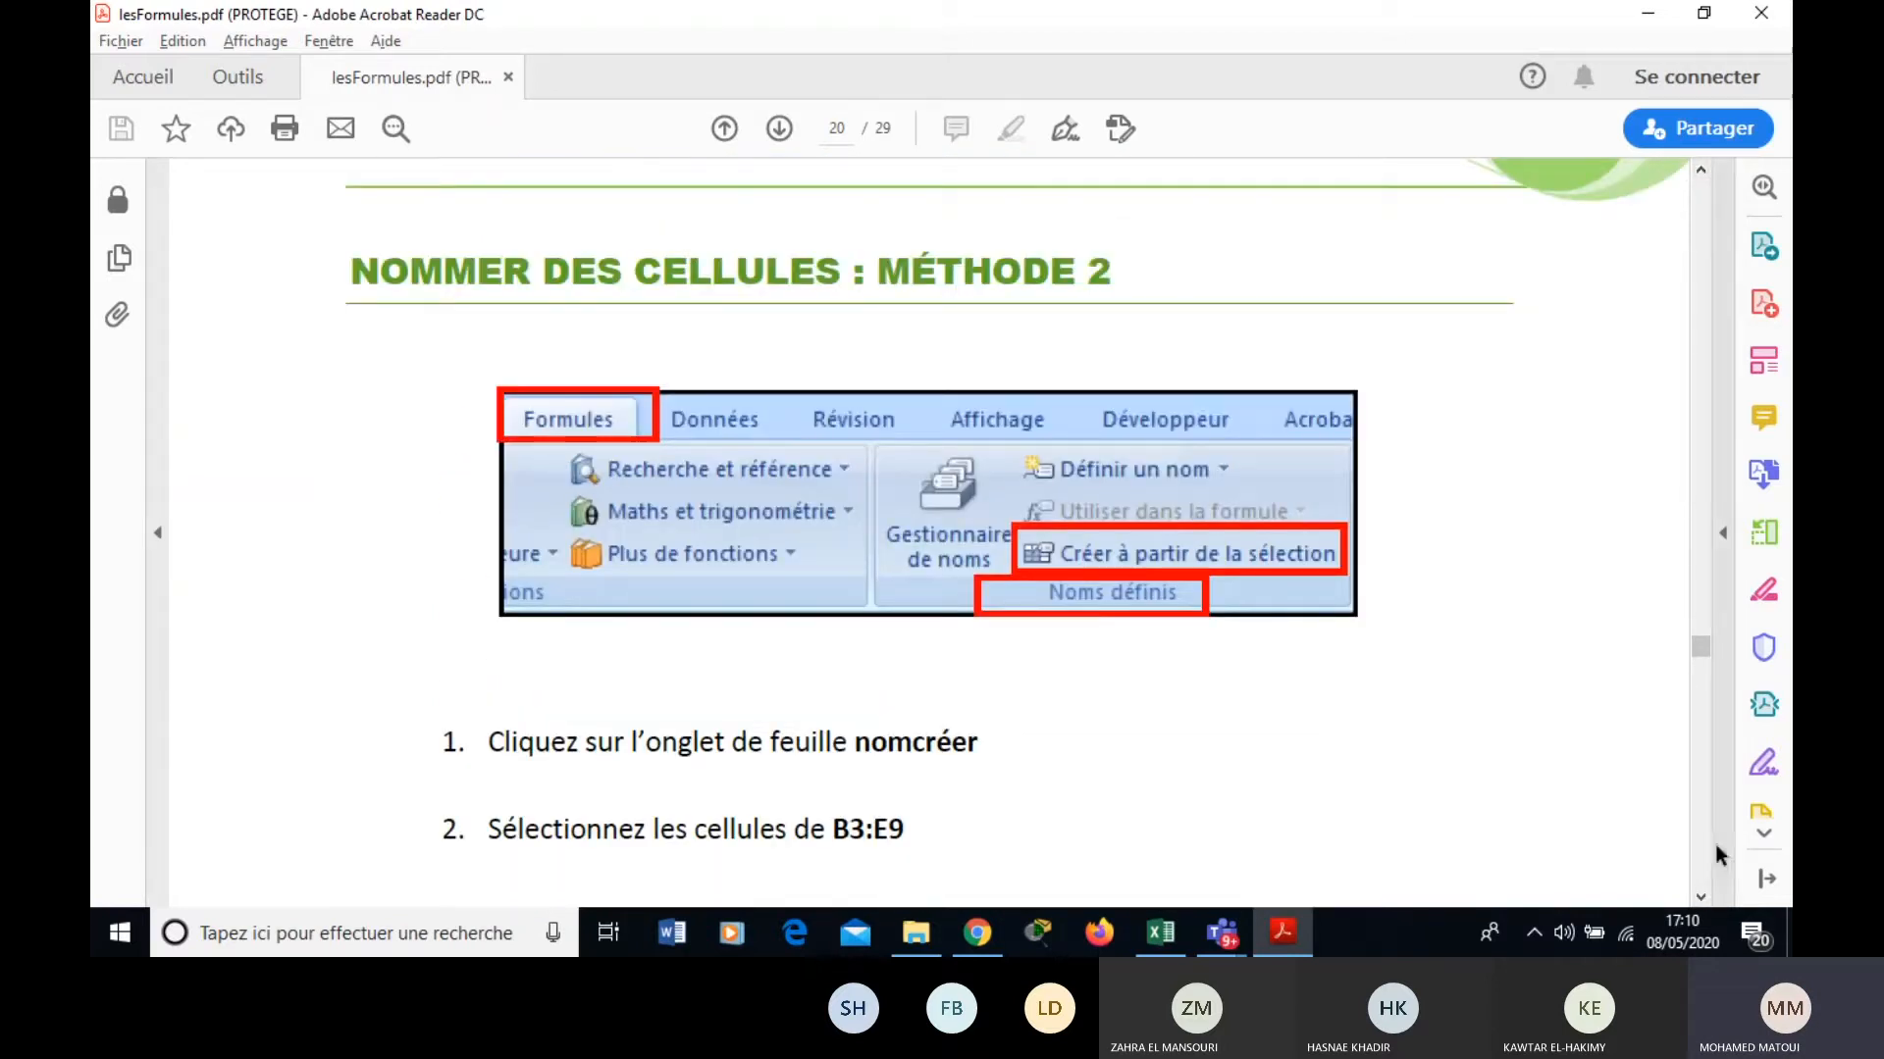
{"action": "scroll", "coordinate": [1709, 895], "scroll_direction": "down", "scroll_amount": 2}
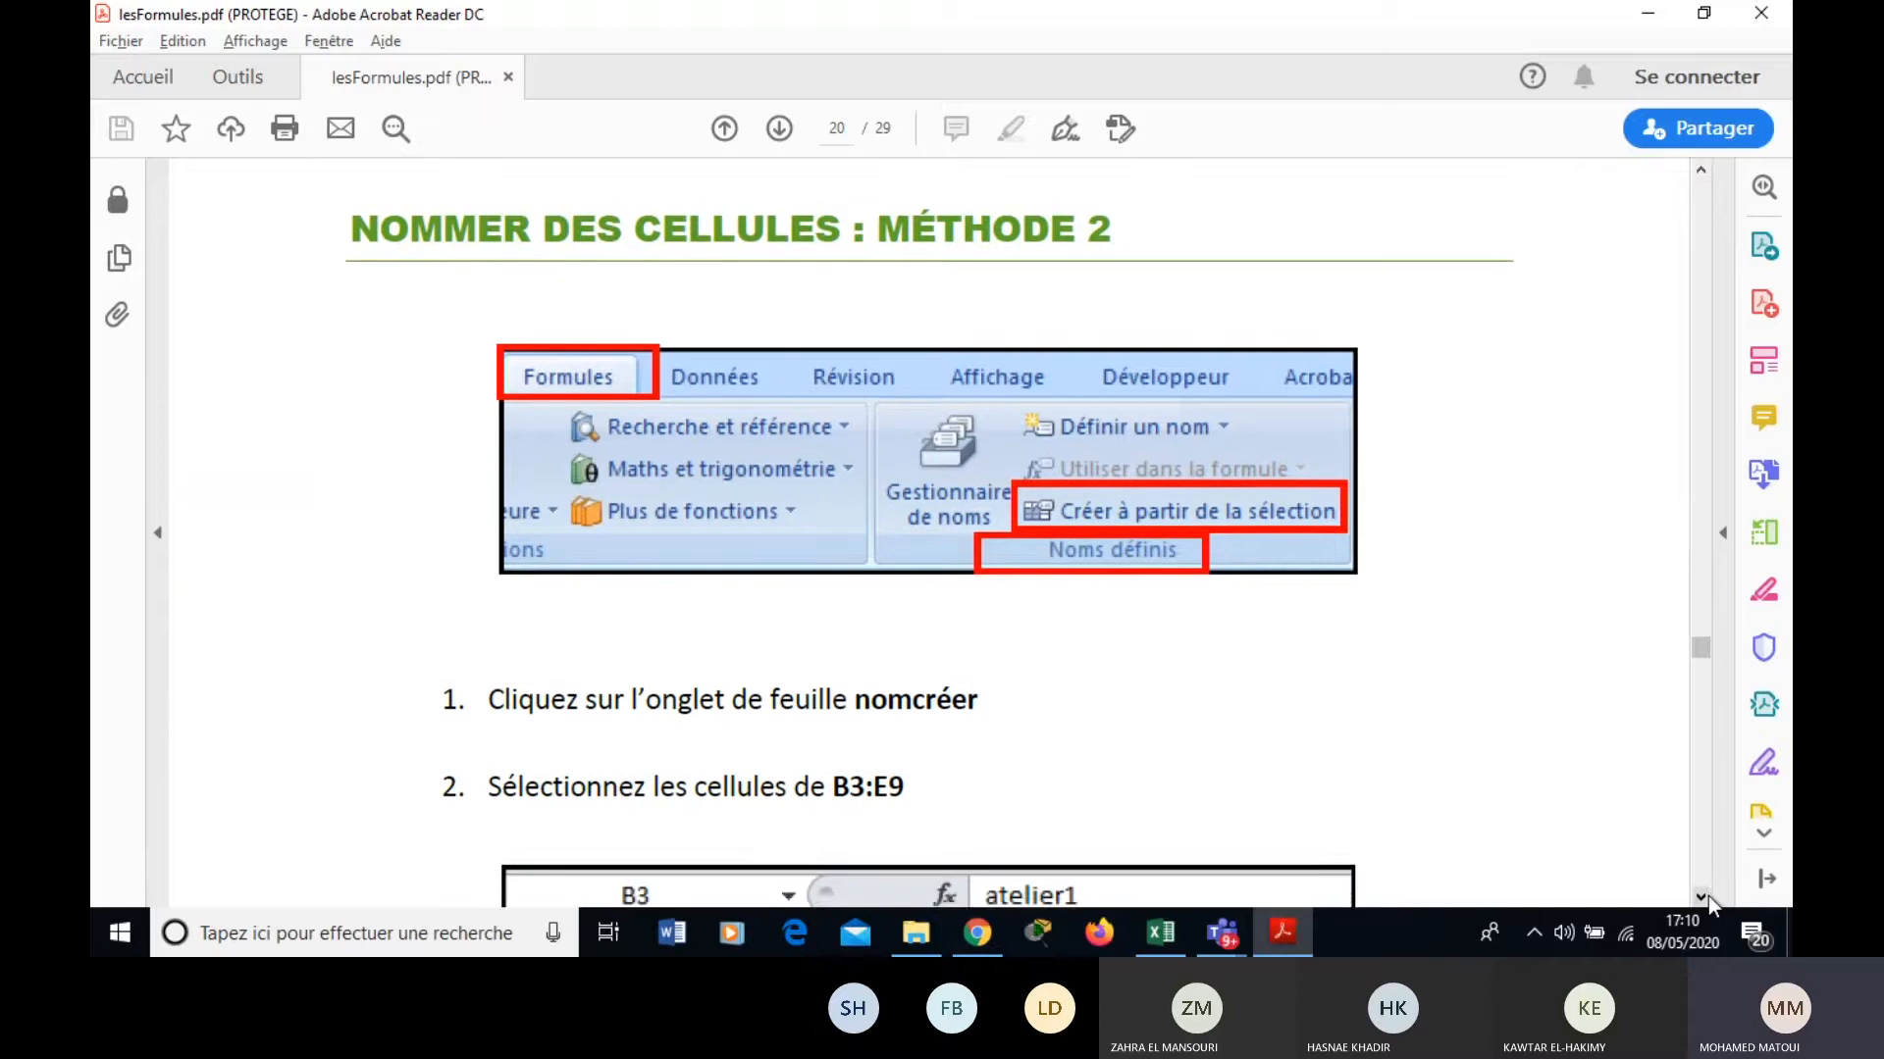
{"action": "scroll", "coordinate": [1709, 897], "scroll_direction": "down", "scroll_amount": 3}
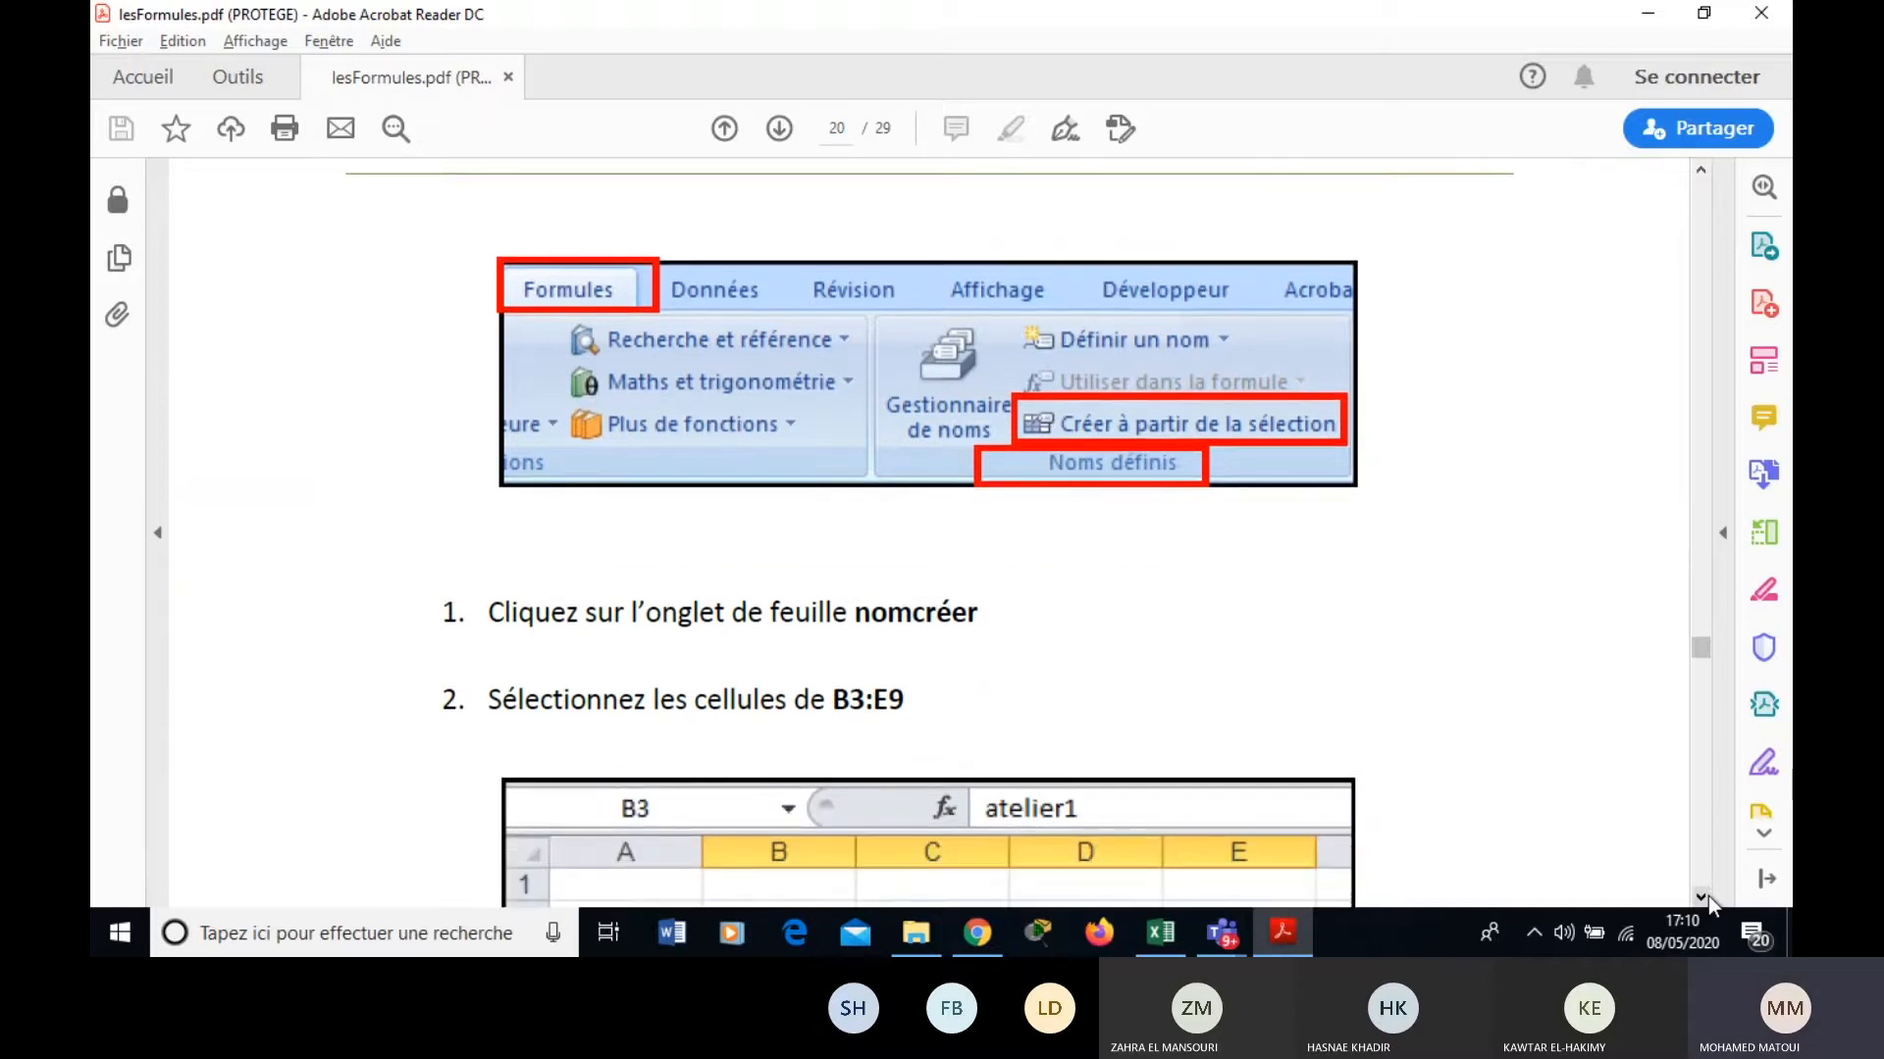
Read the course's remaining steps for creating names from a selection and the third method, defining the name ateliers, on pages 20 to 23.
{"action": "scroll", "coordinate": [1709, 897], "scroll_direction": "down", "scroll_amount": 15}
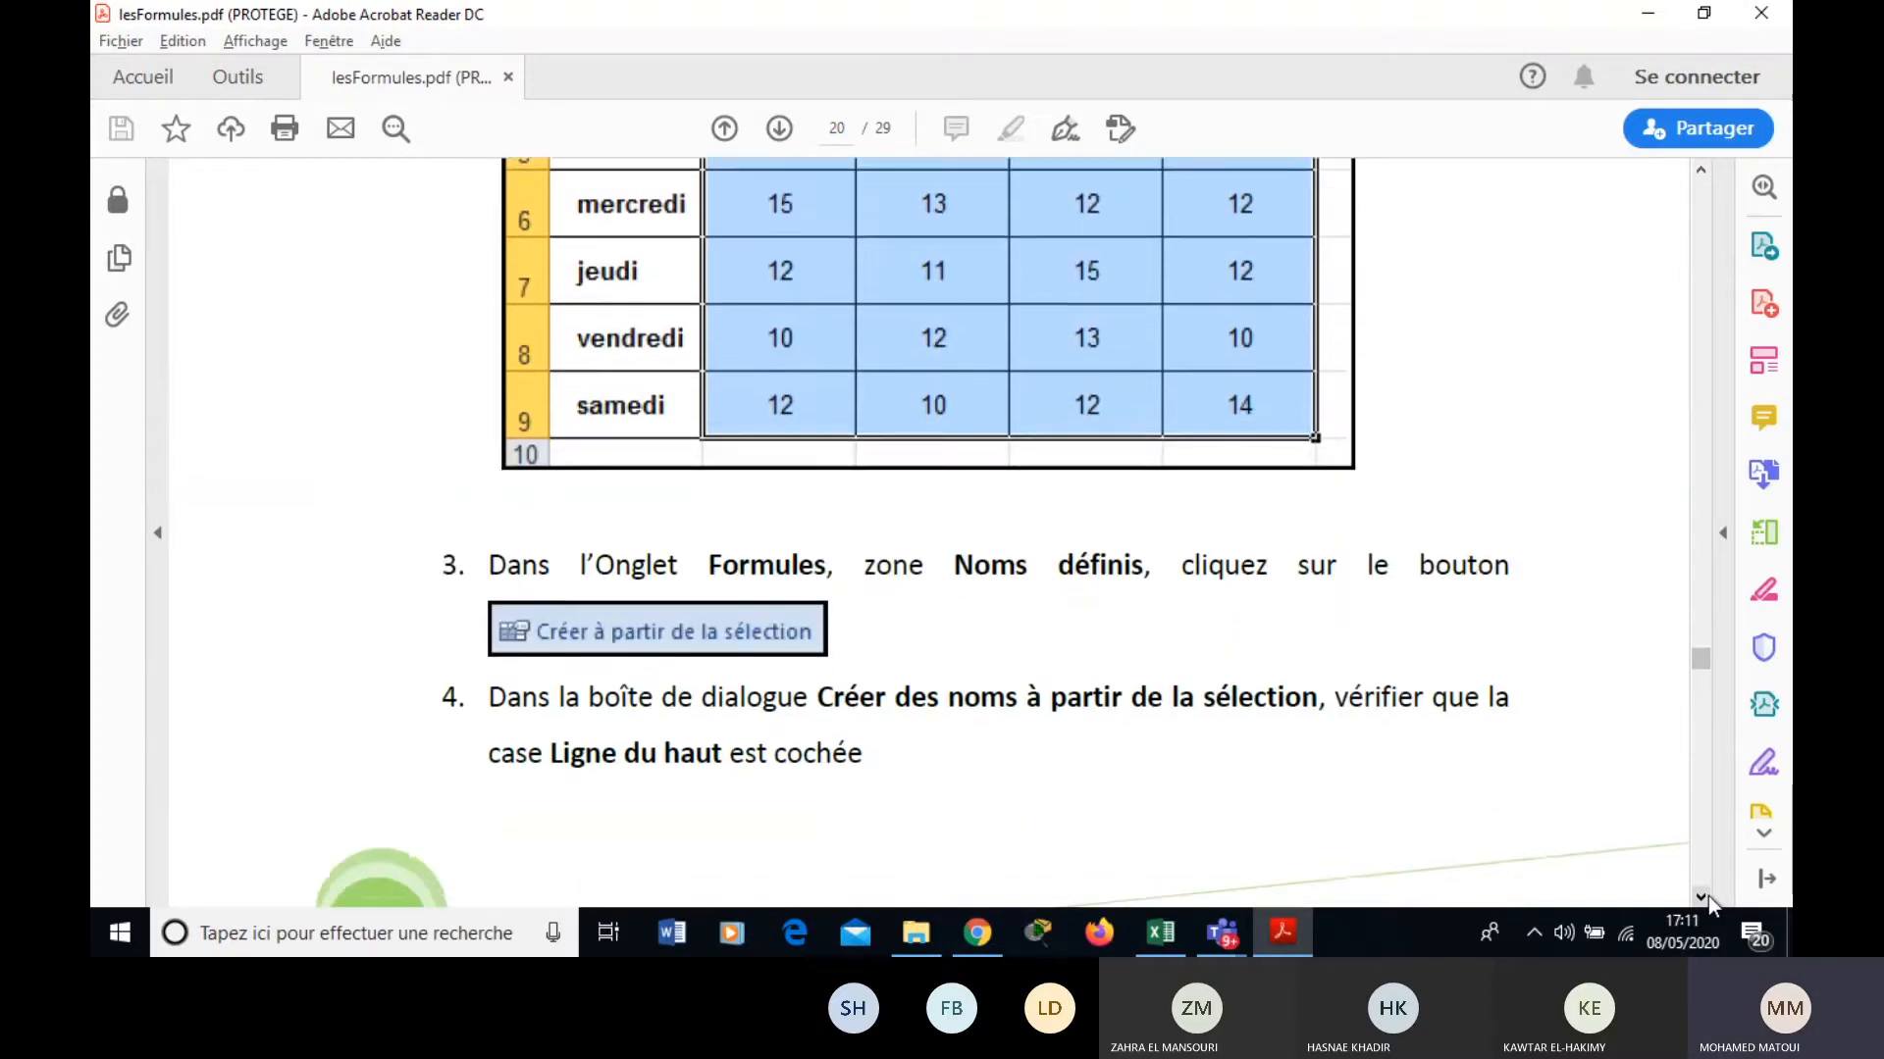
{"action": "scroll", "coordinate": [1709, 897], "scroll_direction": "down", "scroll_amount": 15}
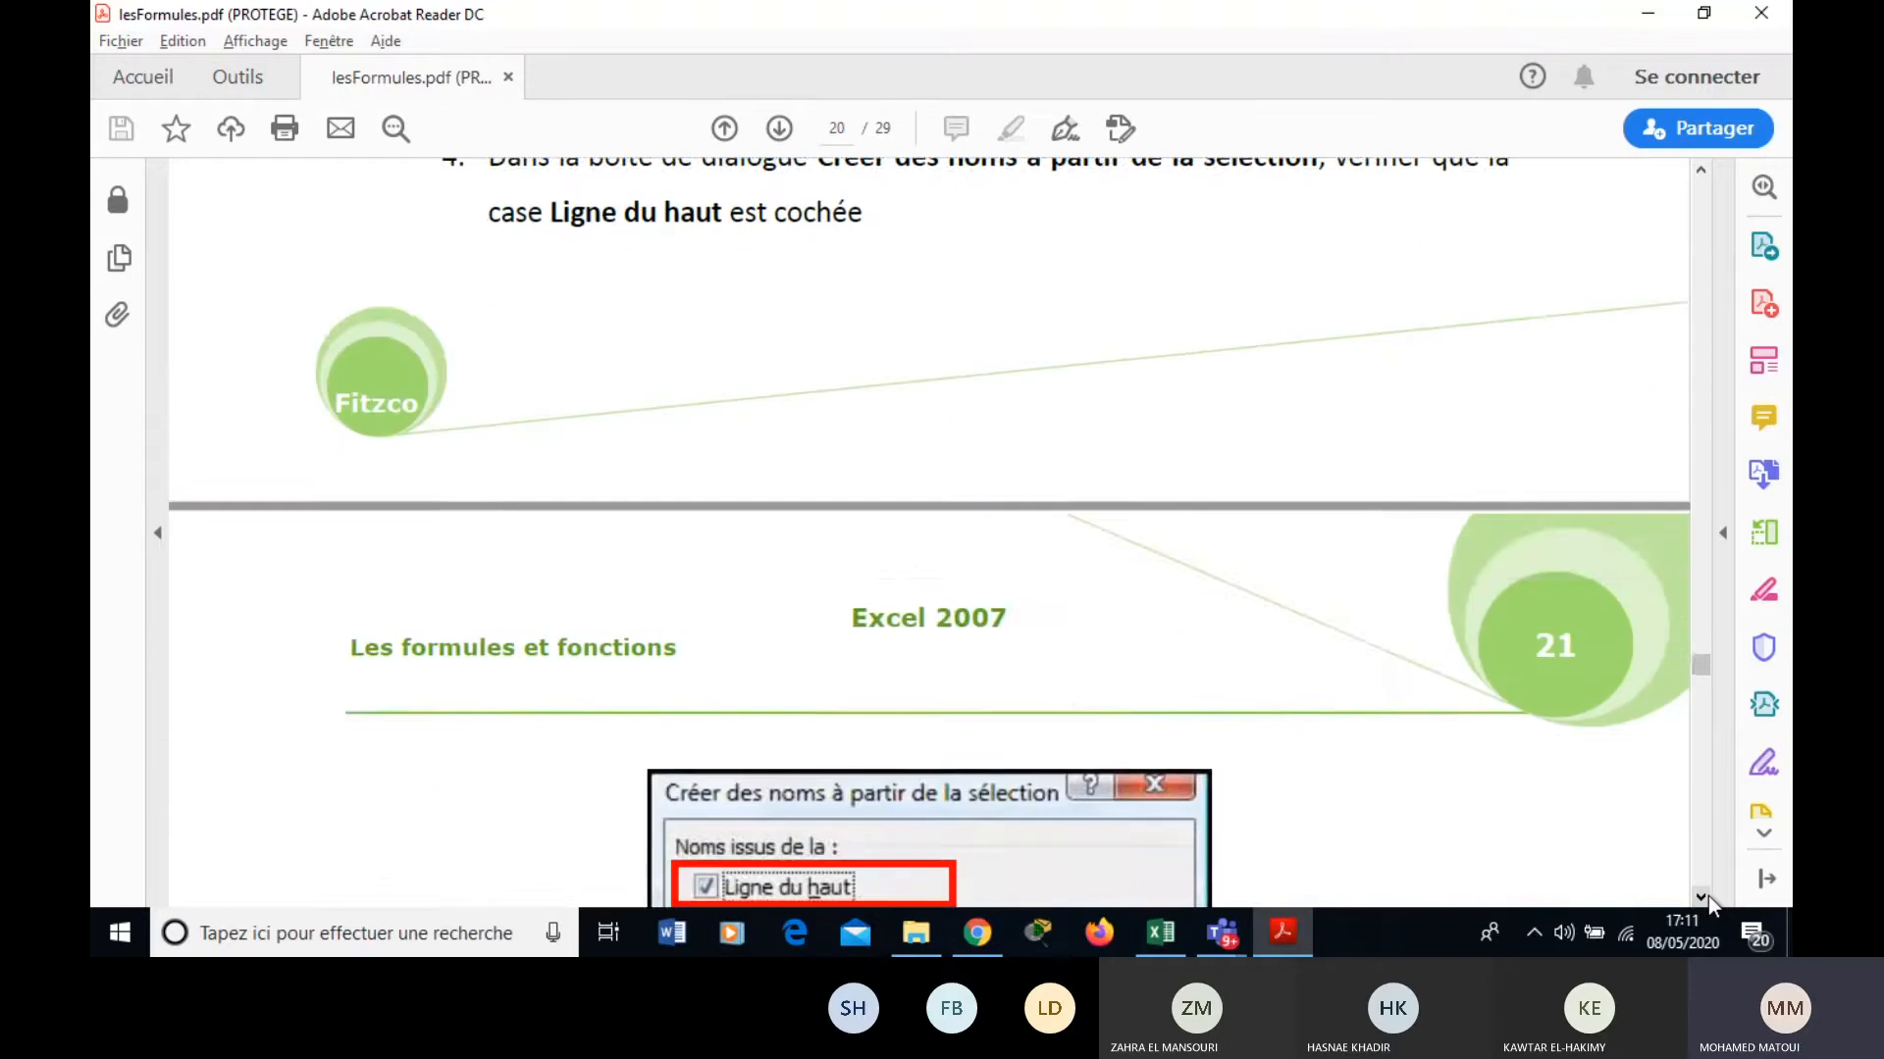
{"action": "scroll", "coordinate": [1708, 897], "scroll_direction": "down", "scroll_amount": 20}
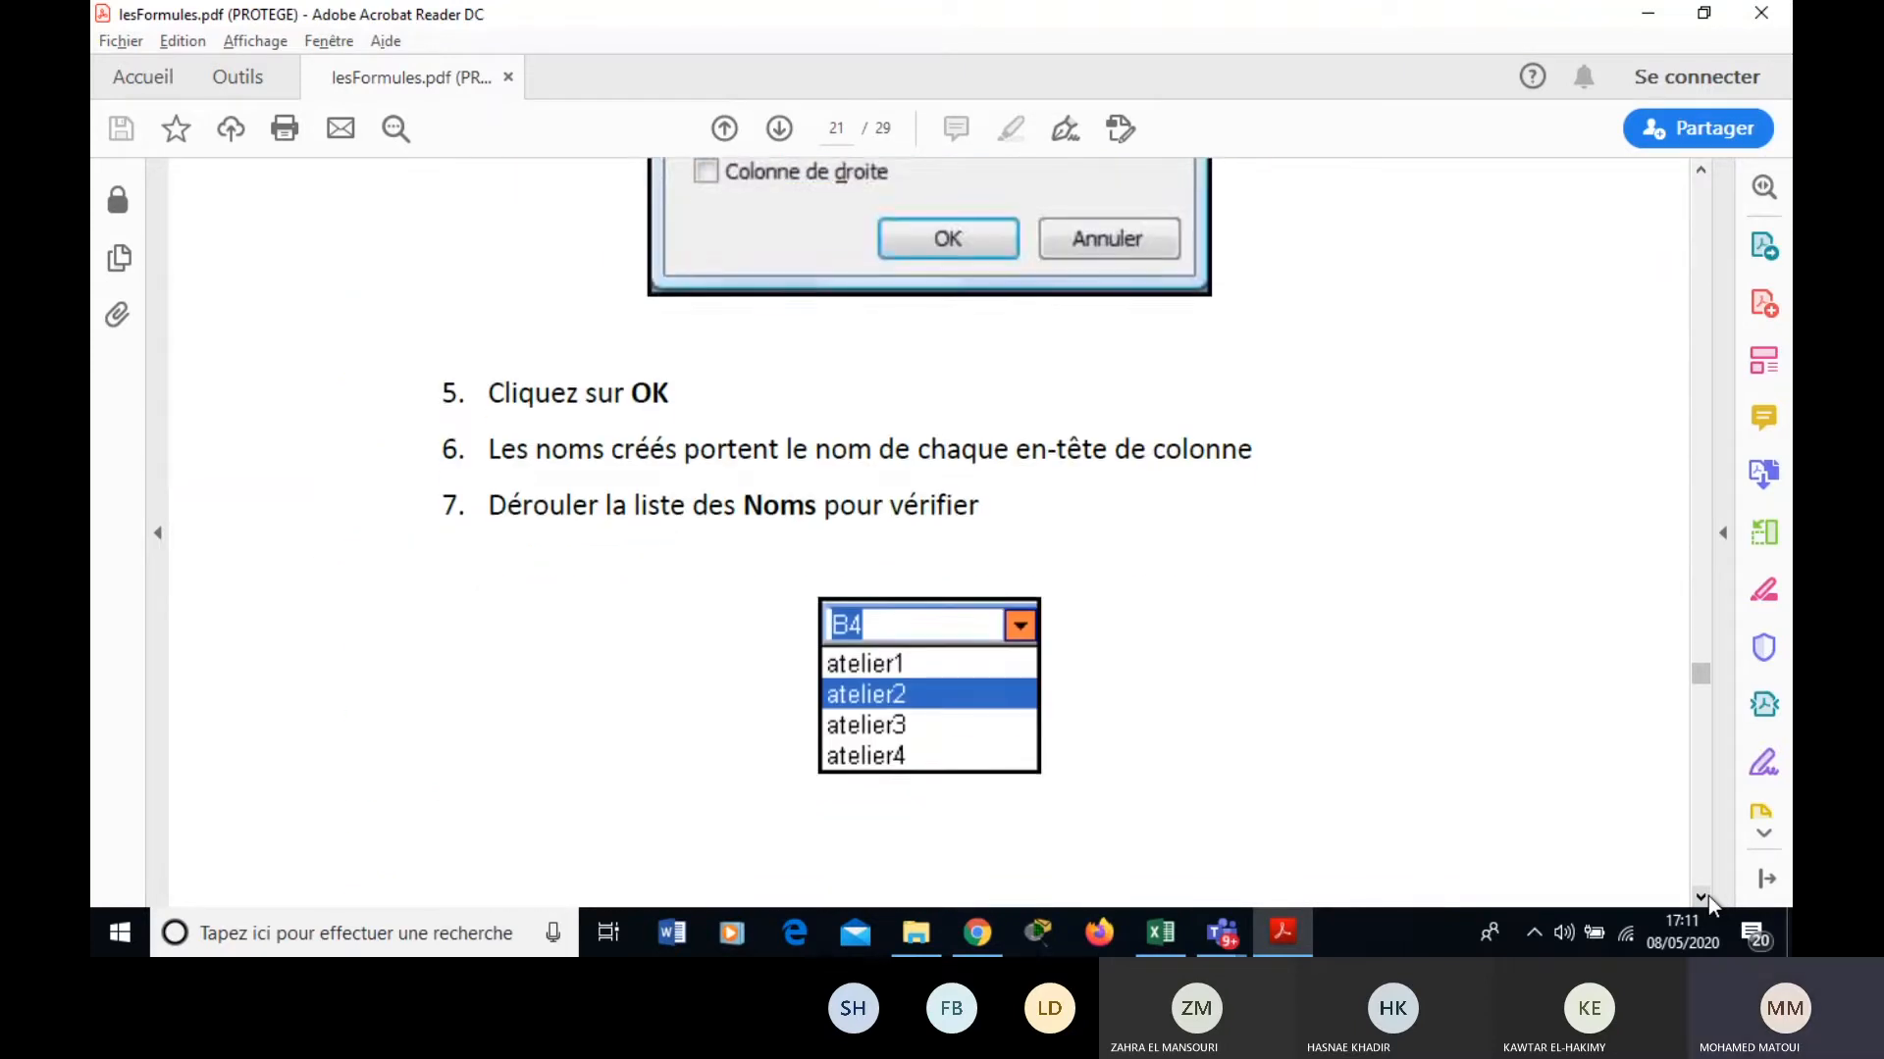
{"action": "scroll", "coordinate": [1709, 897], "scroll_direction": "down", "scroll_amount": 15}
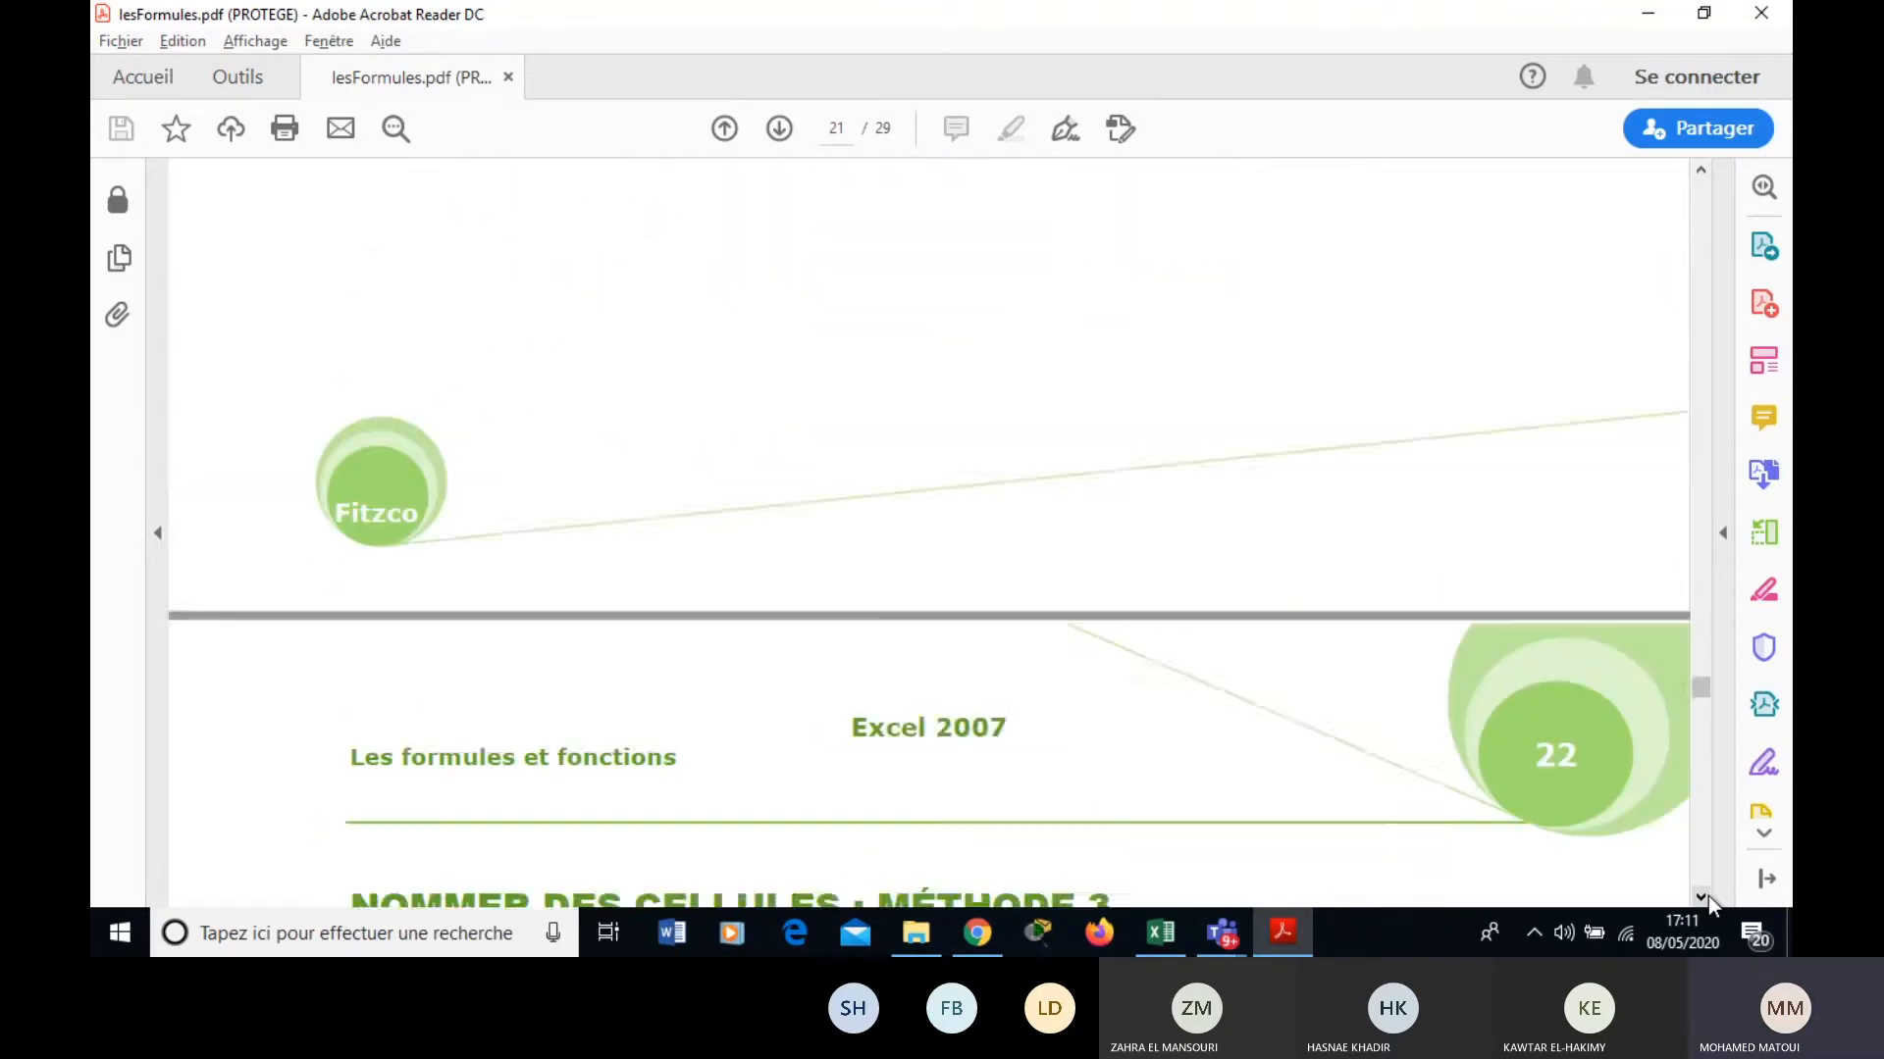
{"action": "scroll", "coordinate": [1708, 897], "scroll_direction": "down", "scroll_amount": 20}
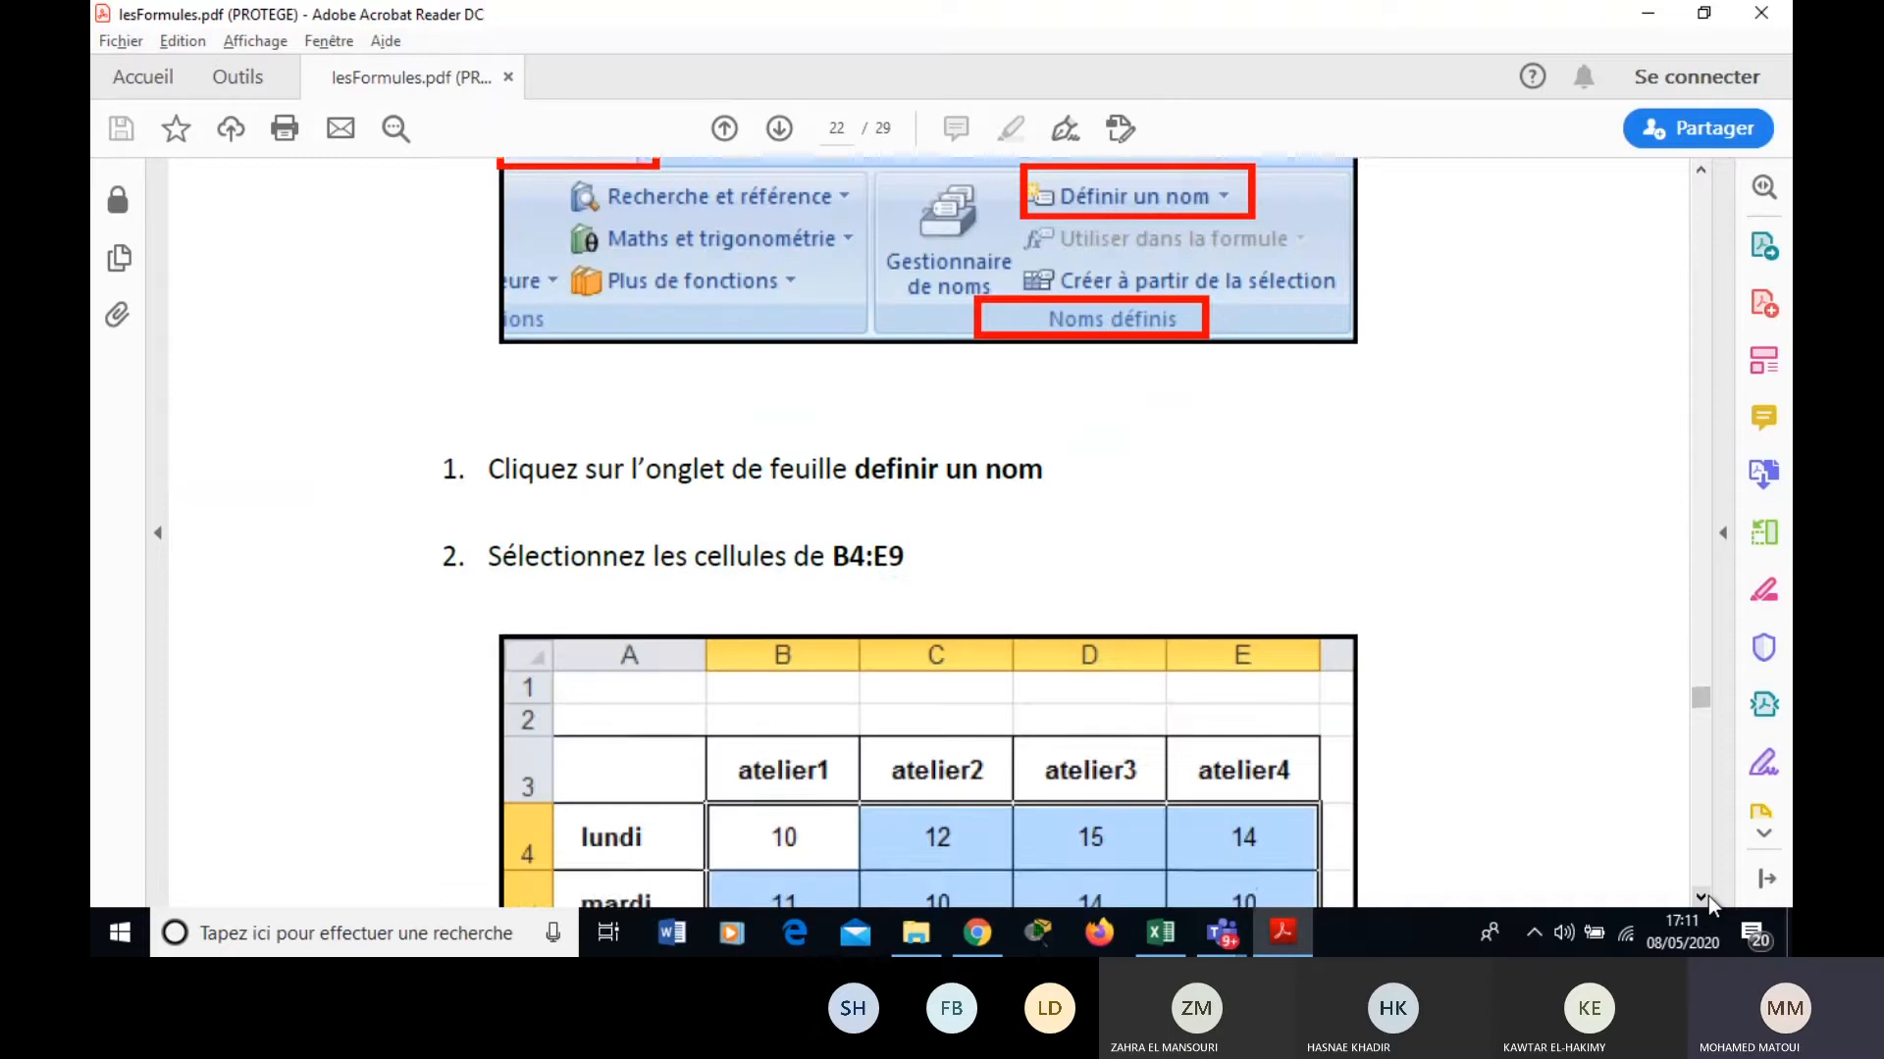
{"action": "scroll", "coordinate": [1709, 896], "scroll_direction": "down", "scroll_amount": 20}
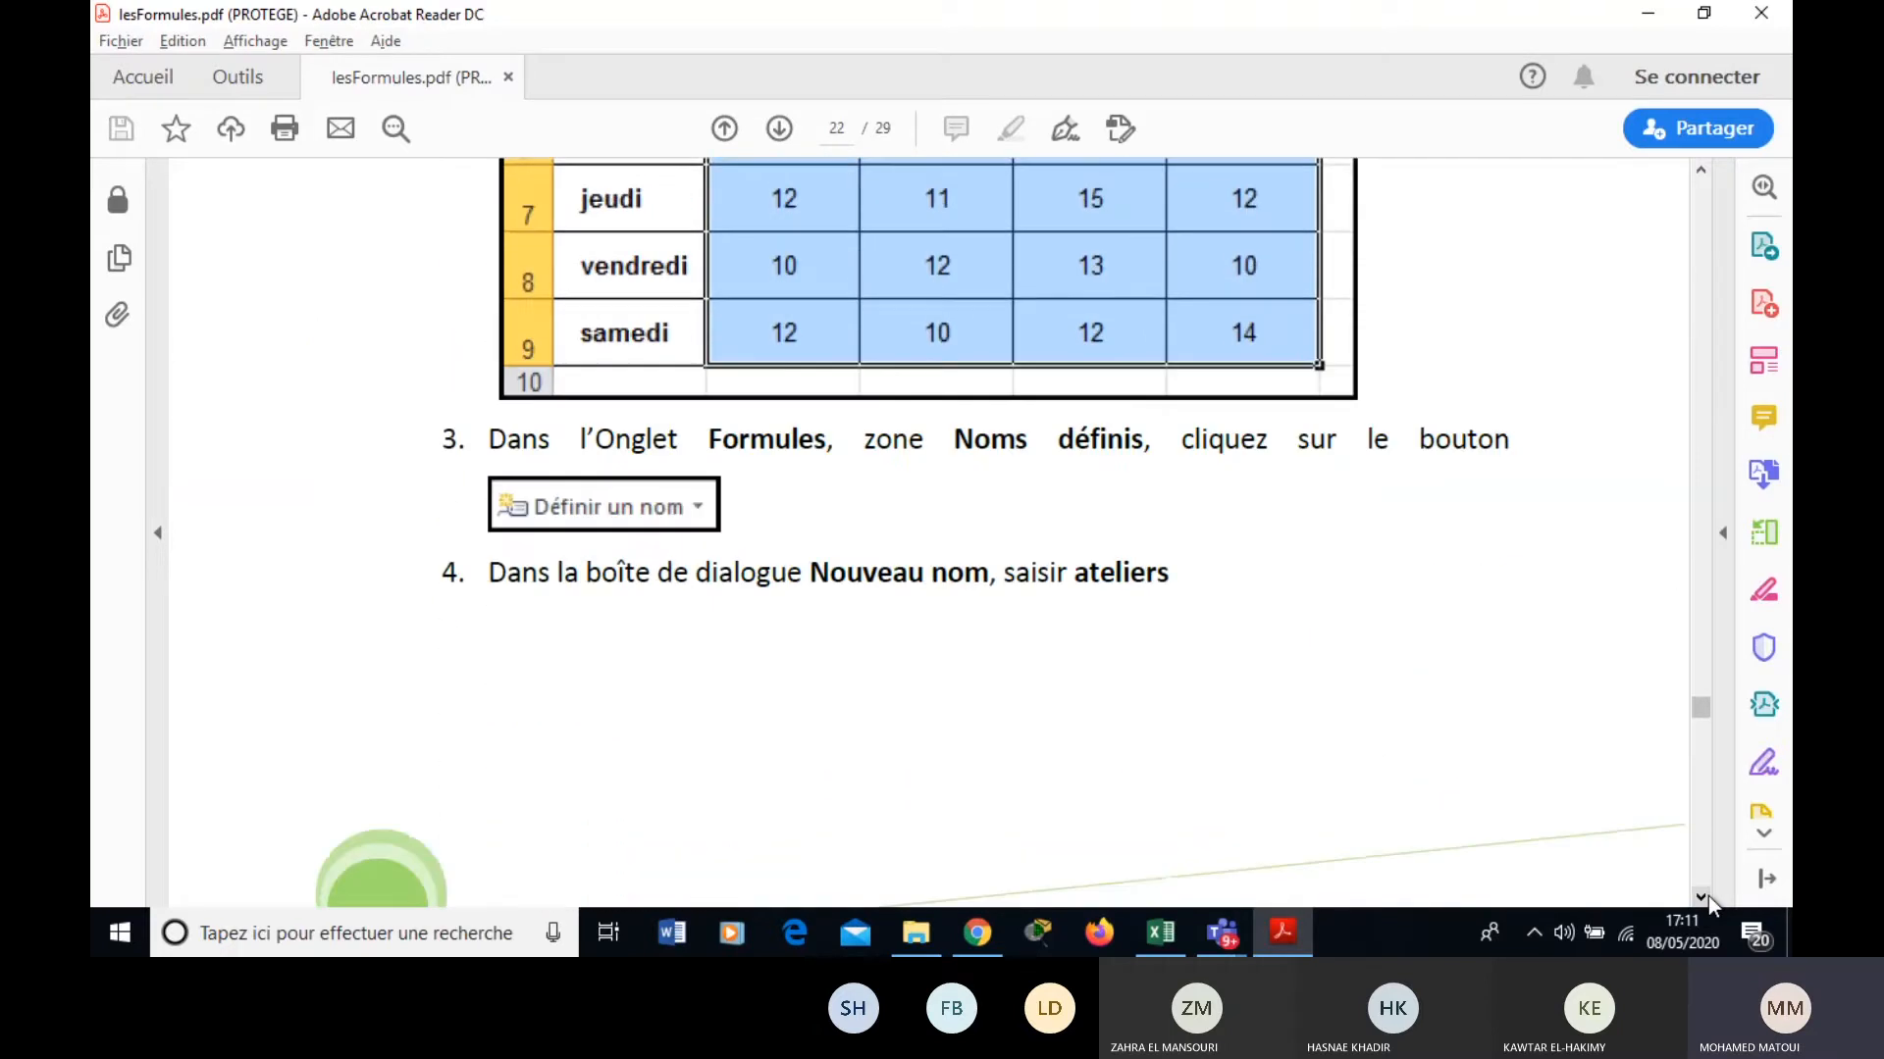
{"action": "scroll", "coordinate": [1709, 897], "scroll_direction": "down", "scroll_amount": 20}
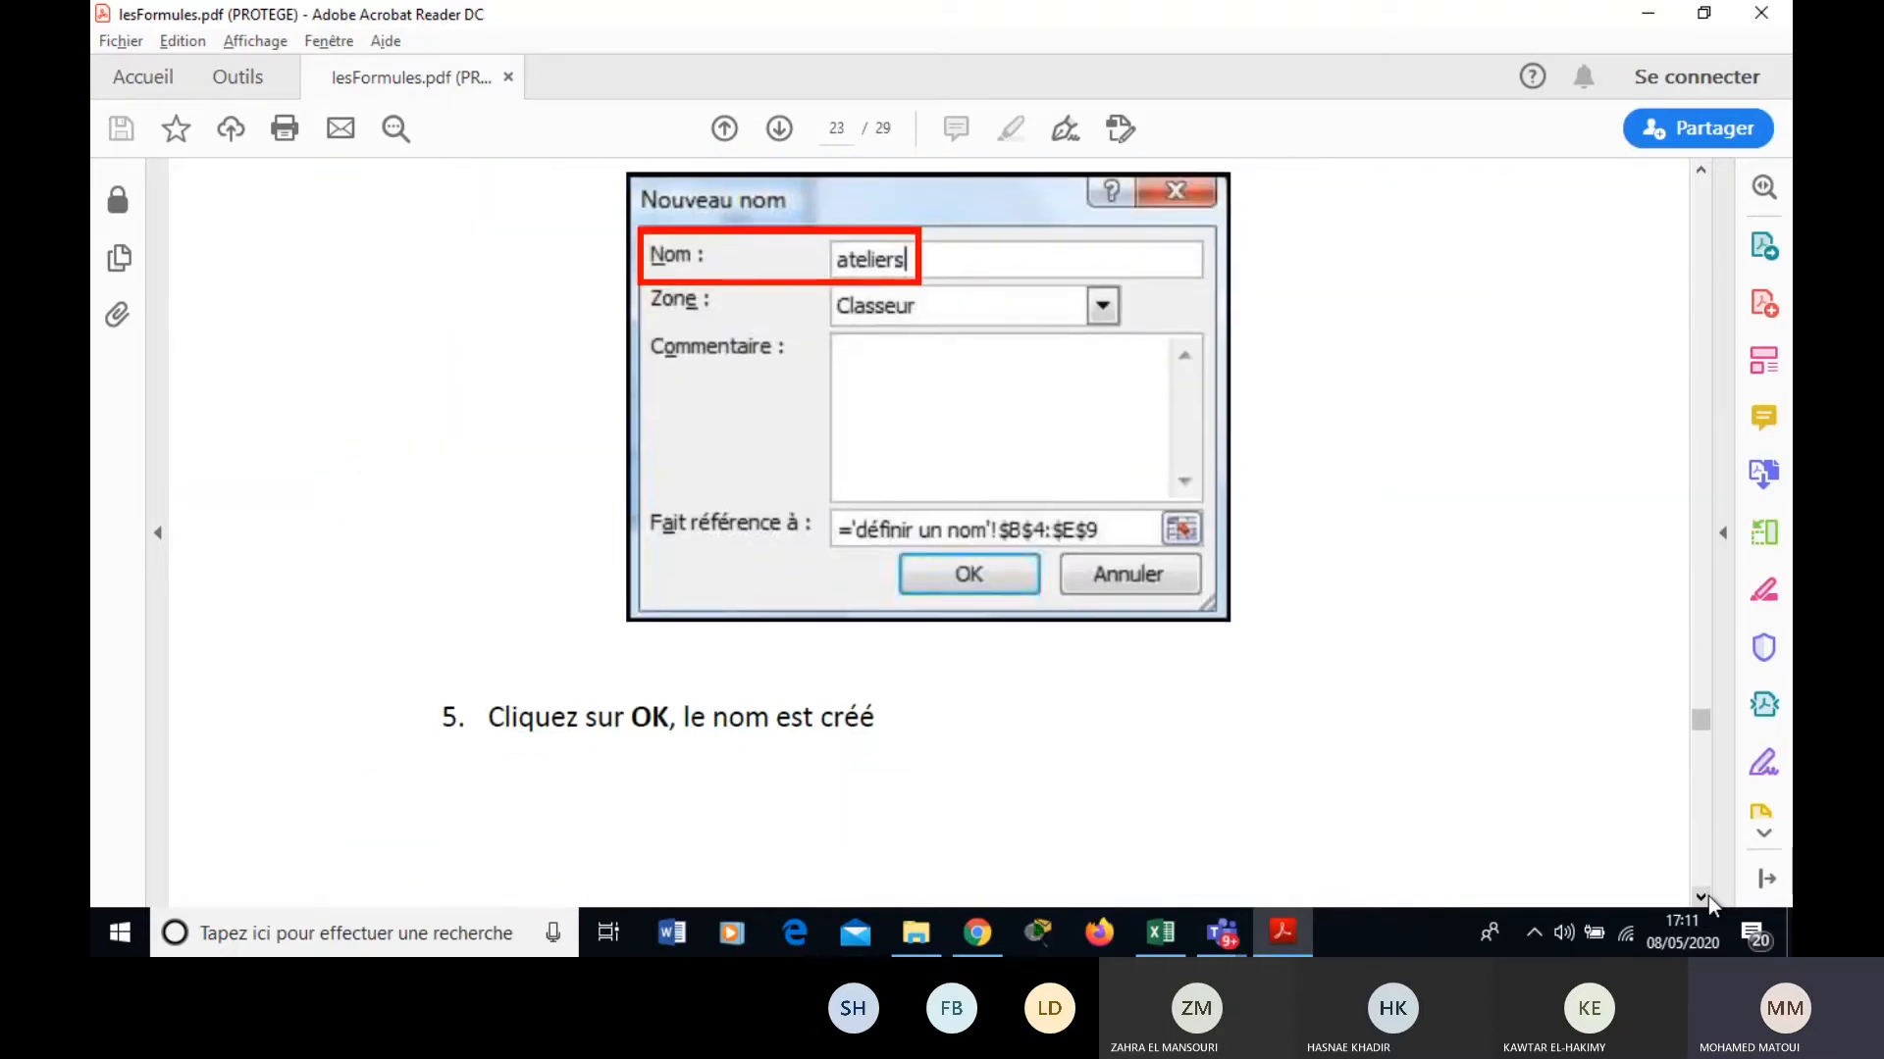
Switch to exercice9.xlsx in Excel and enter =MOYENNE(vente) in cell B27 of the zonenom sheet.
{"action": "left_click", "coordinate": [1167, 944]}
{"action": "left_click_drag", "start_coordinate": [1766, 628], "coordinate": [1766, 687]}
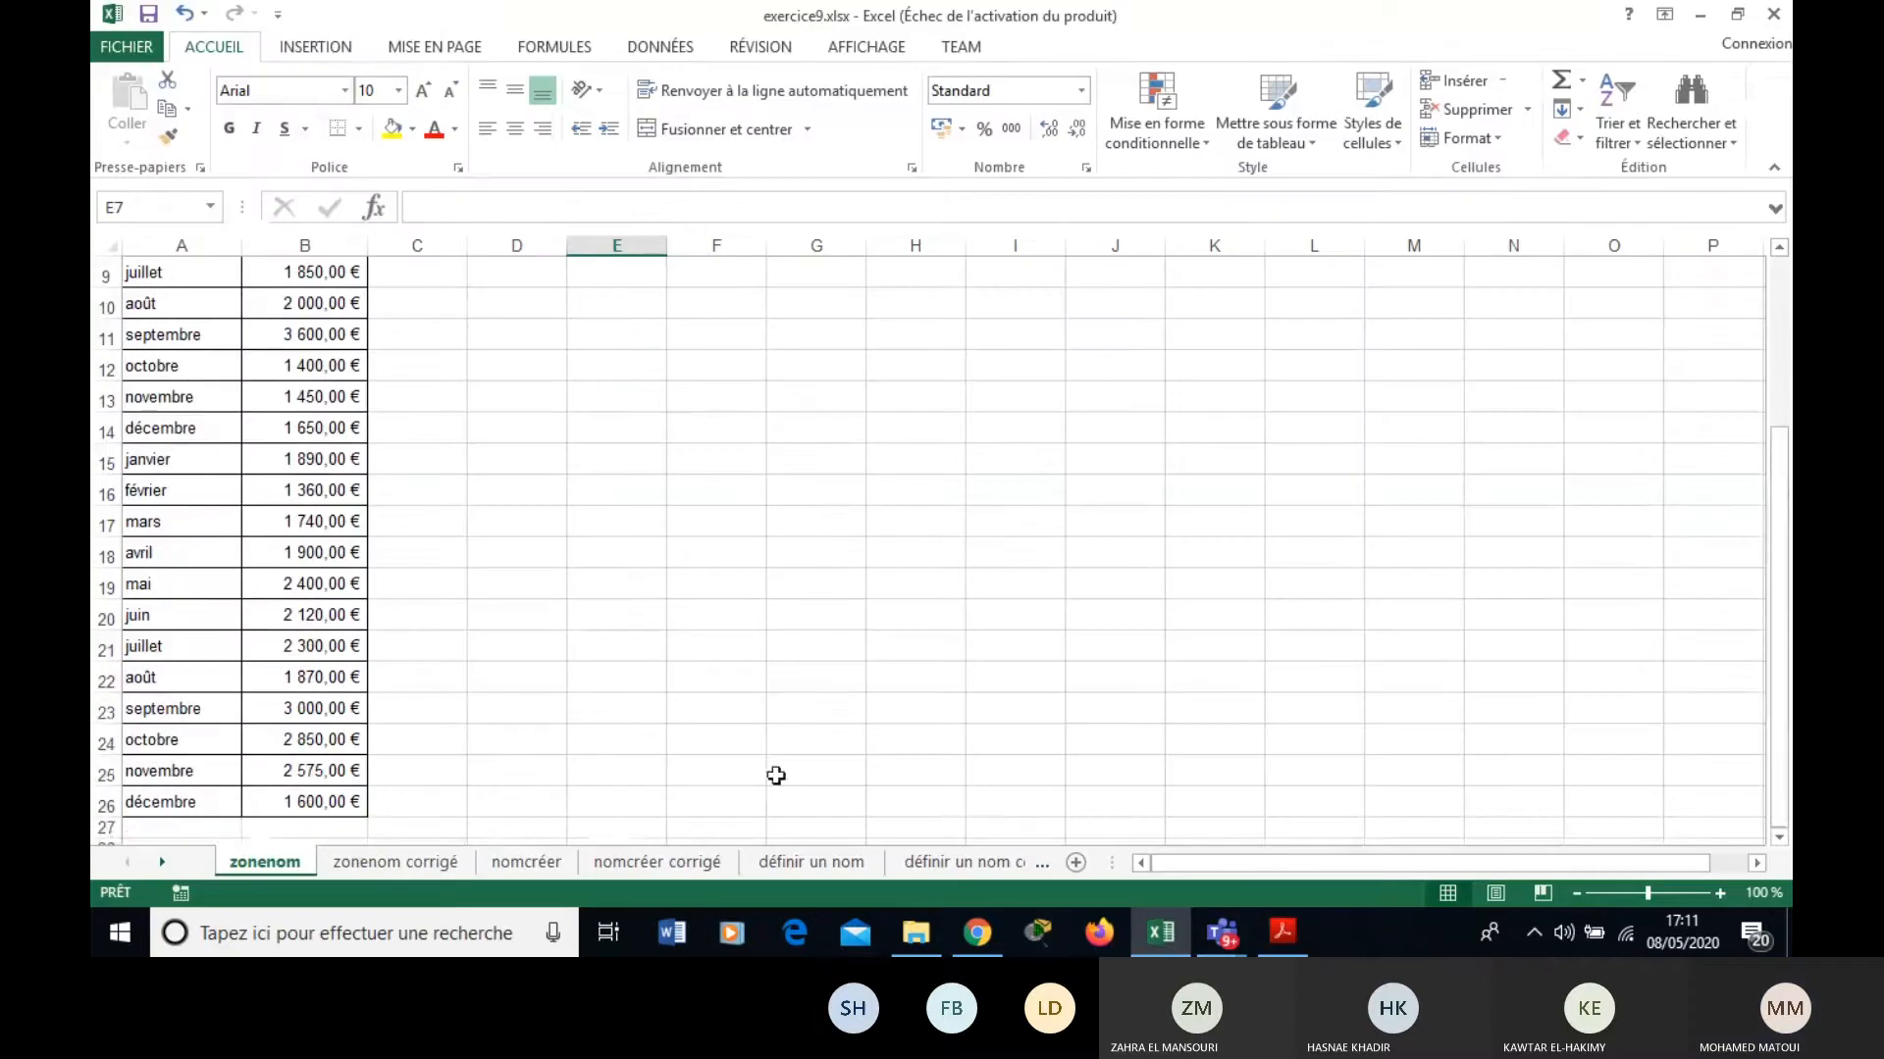
{"action": "left_click", "coordinate": [340, 830]}
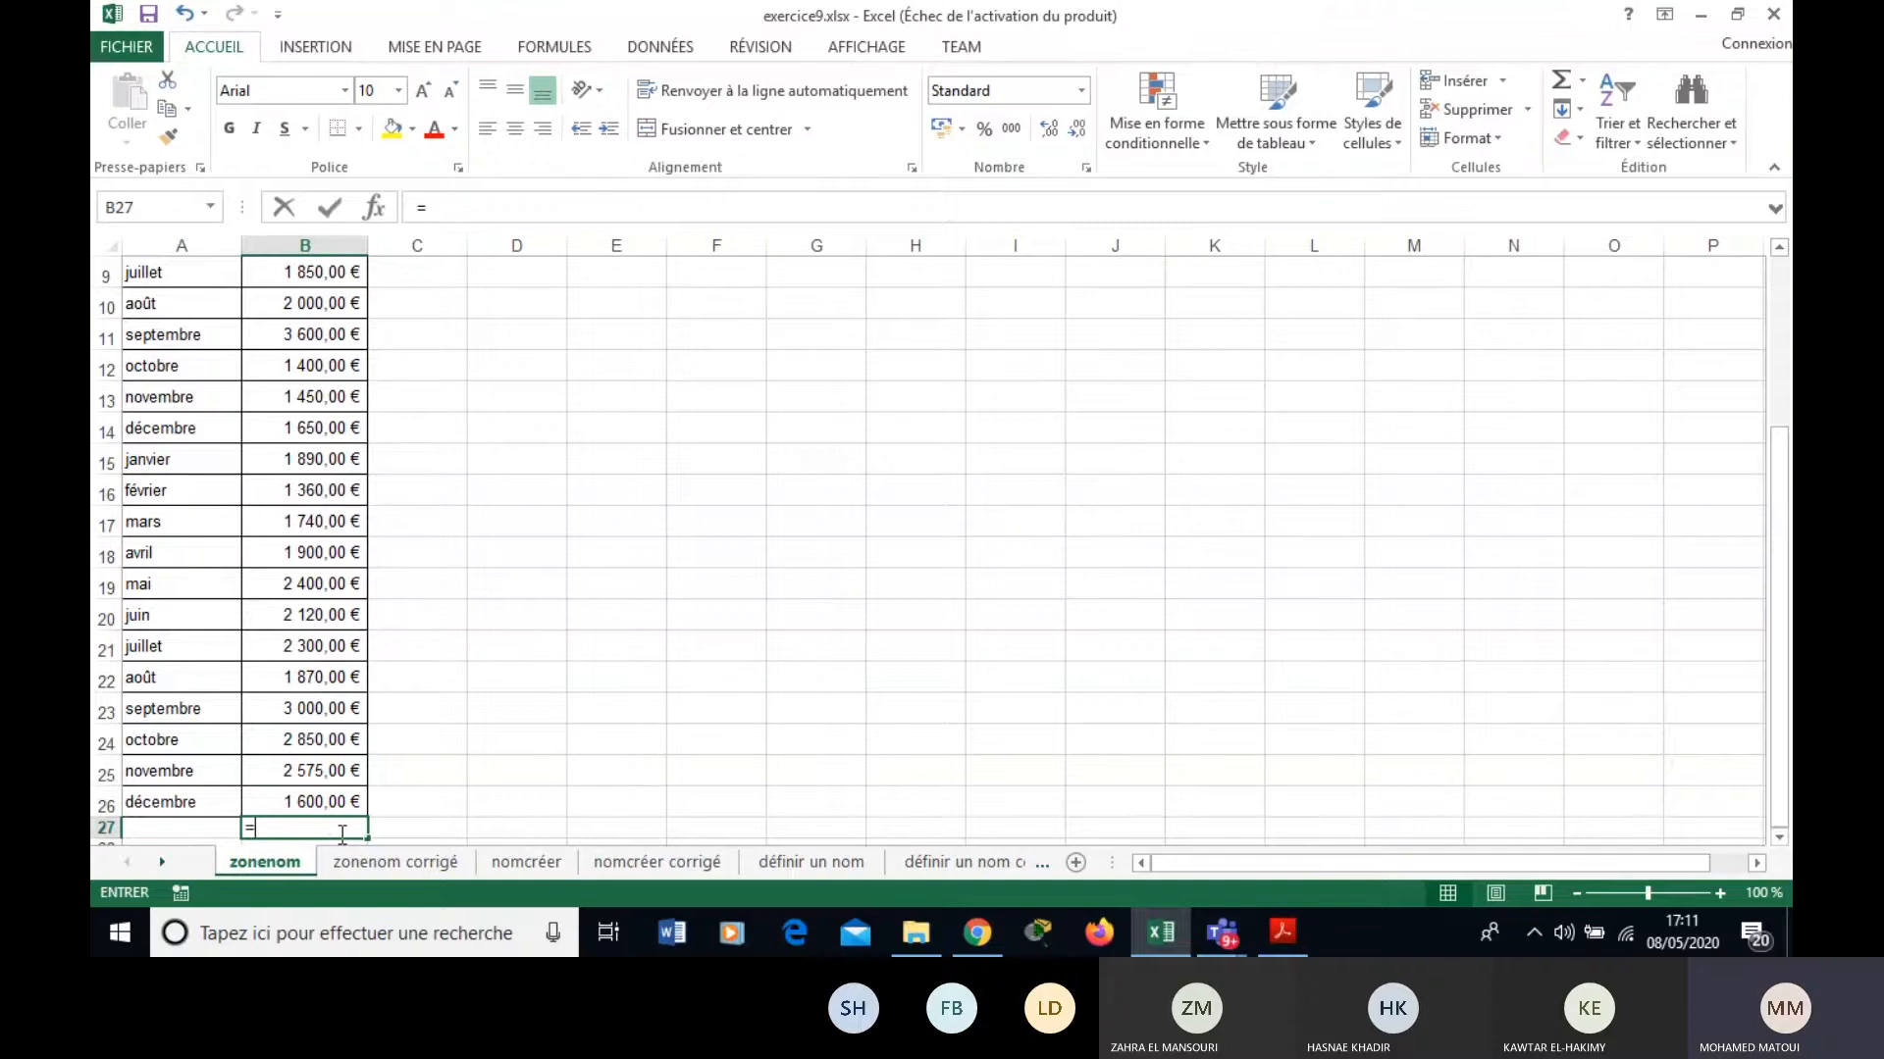
{"action": "type", "text": "=moyenne"}
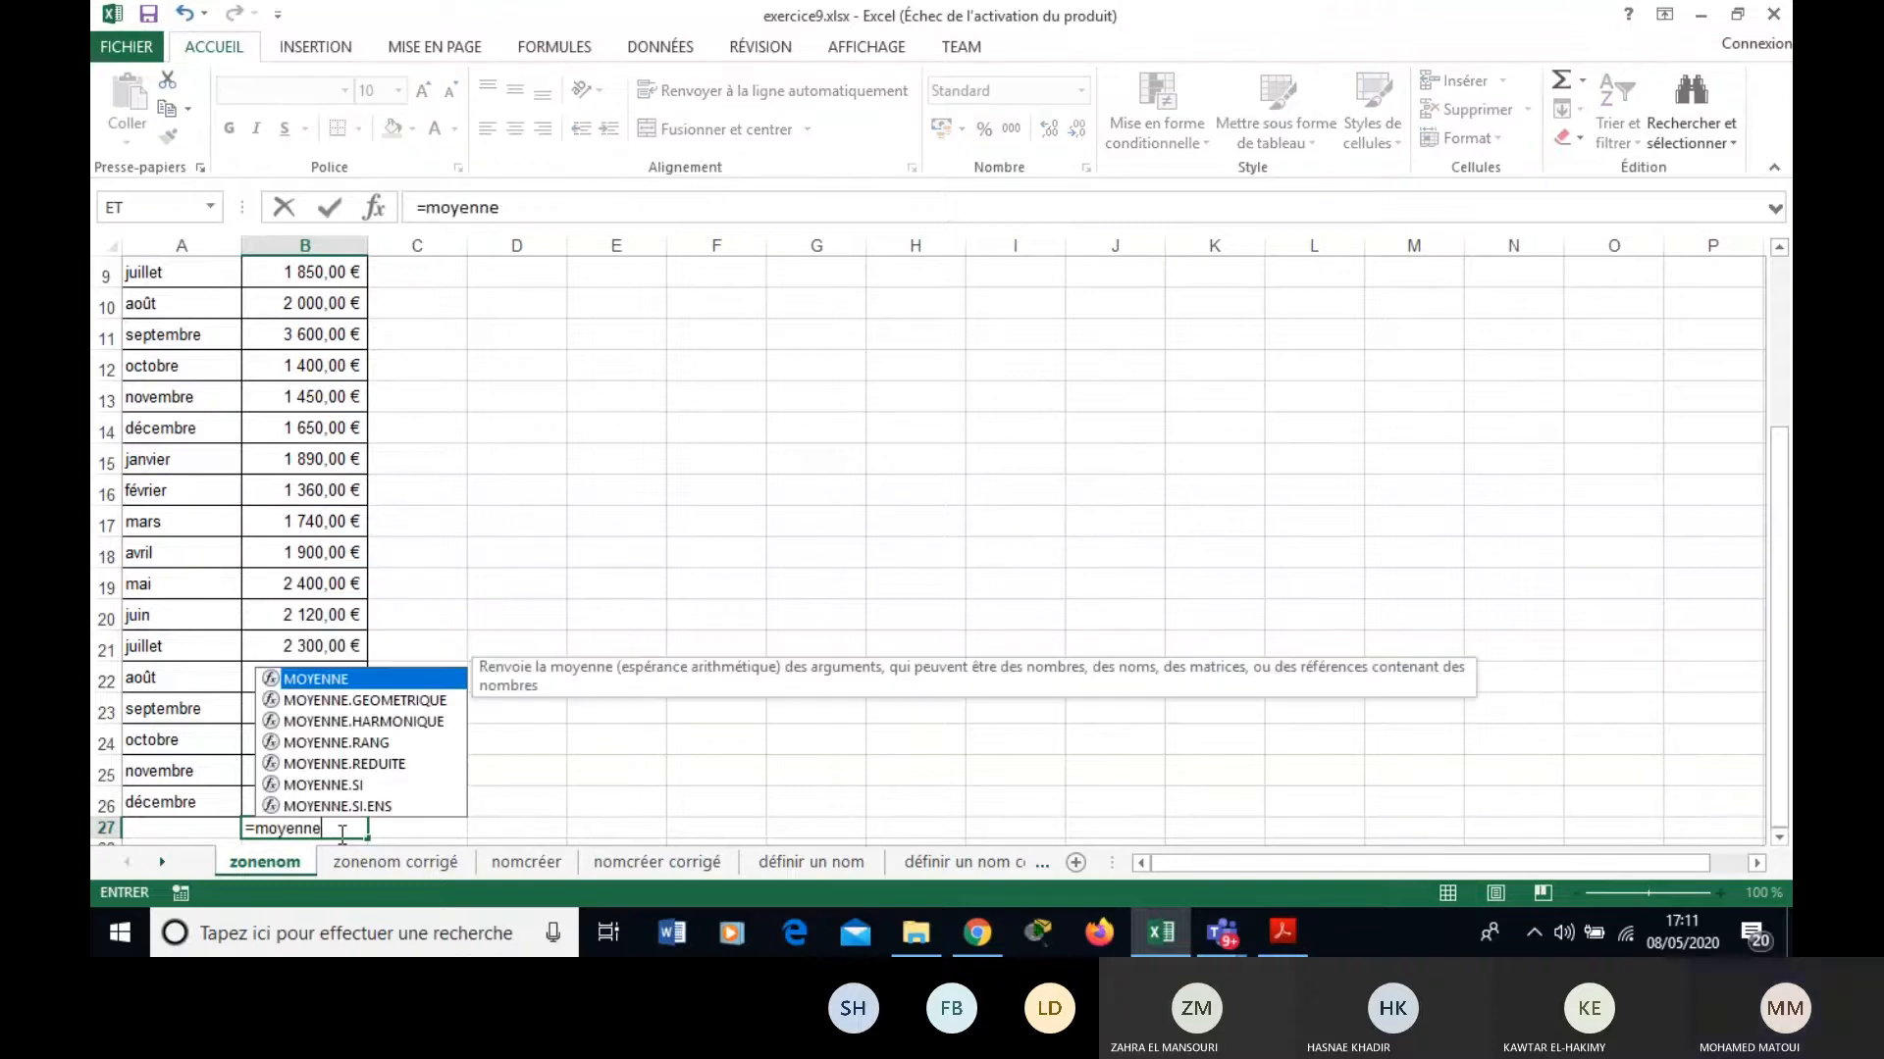
{"action": "type", "text": "(vente)"}
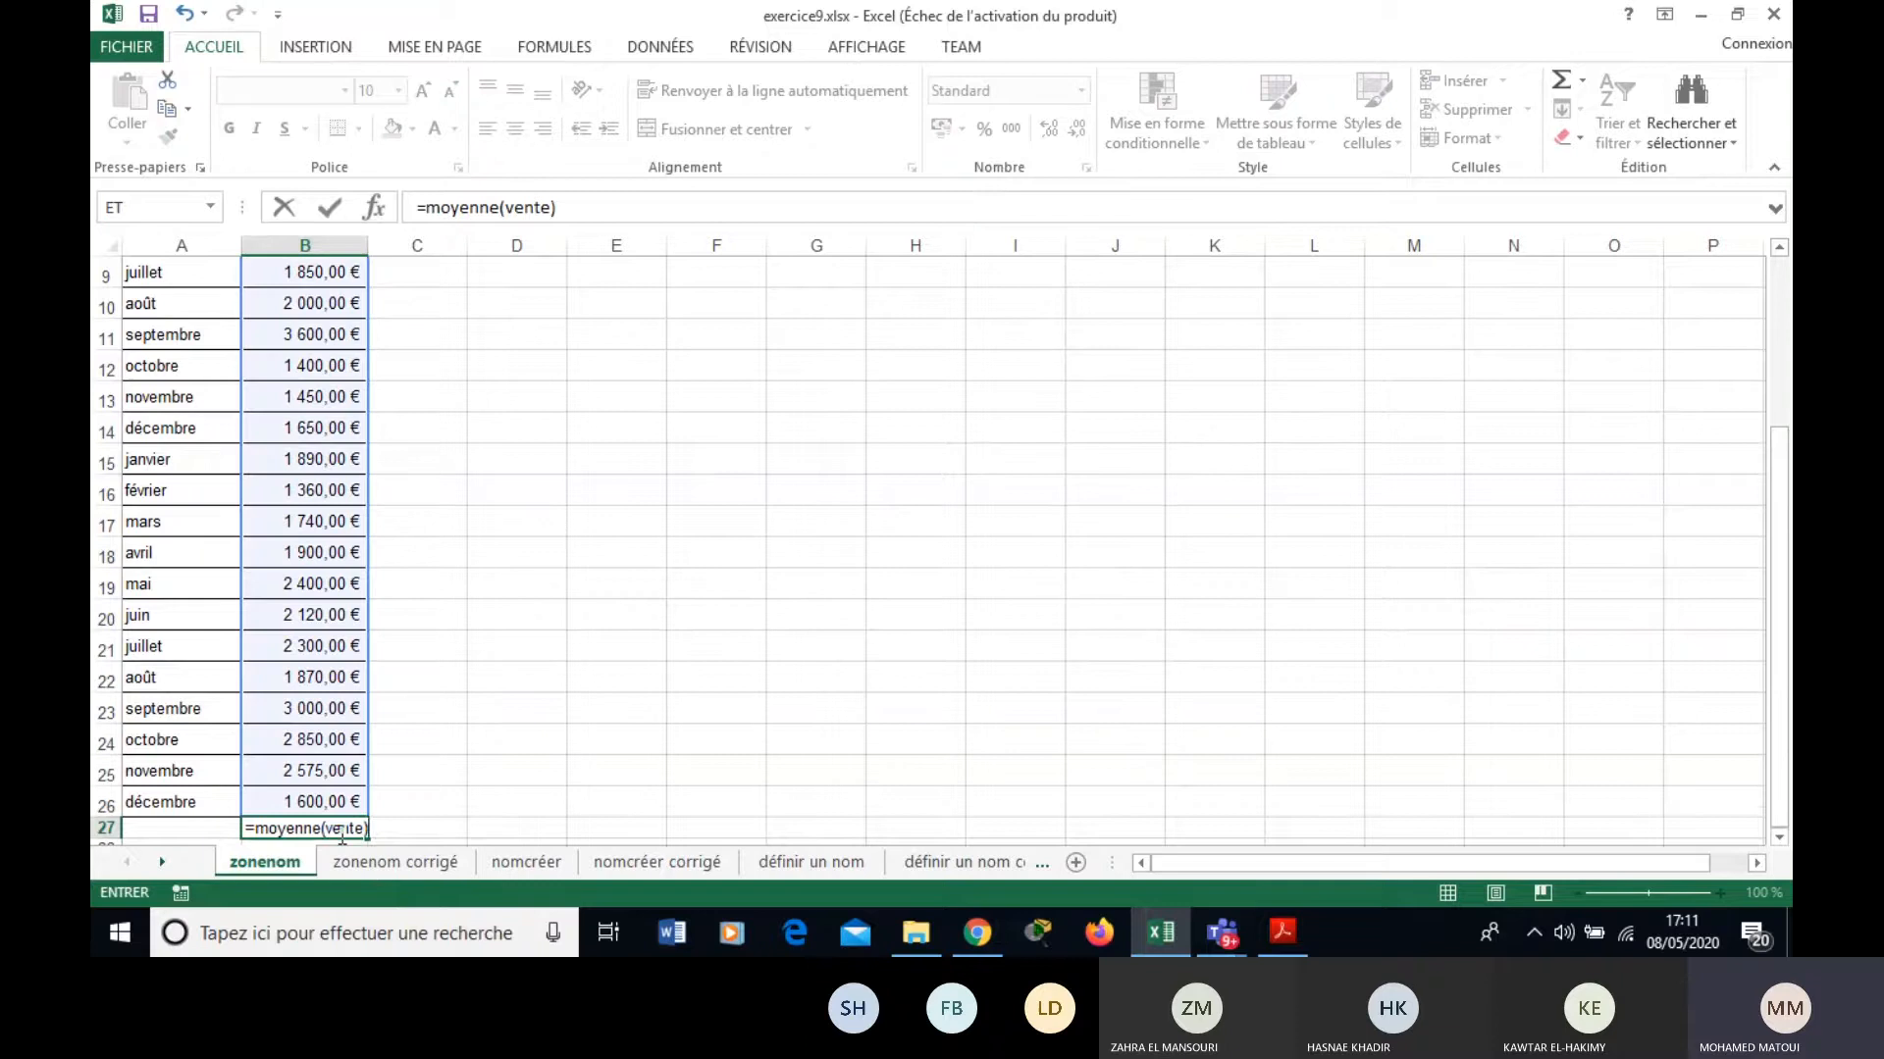
{"action": "key", "text": "Return"}
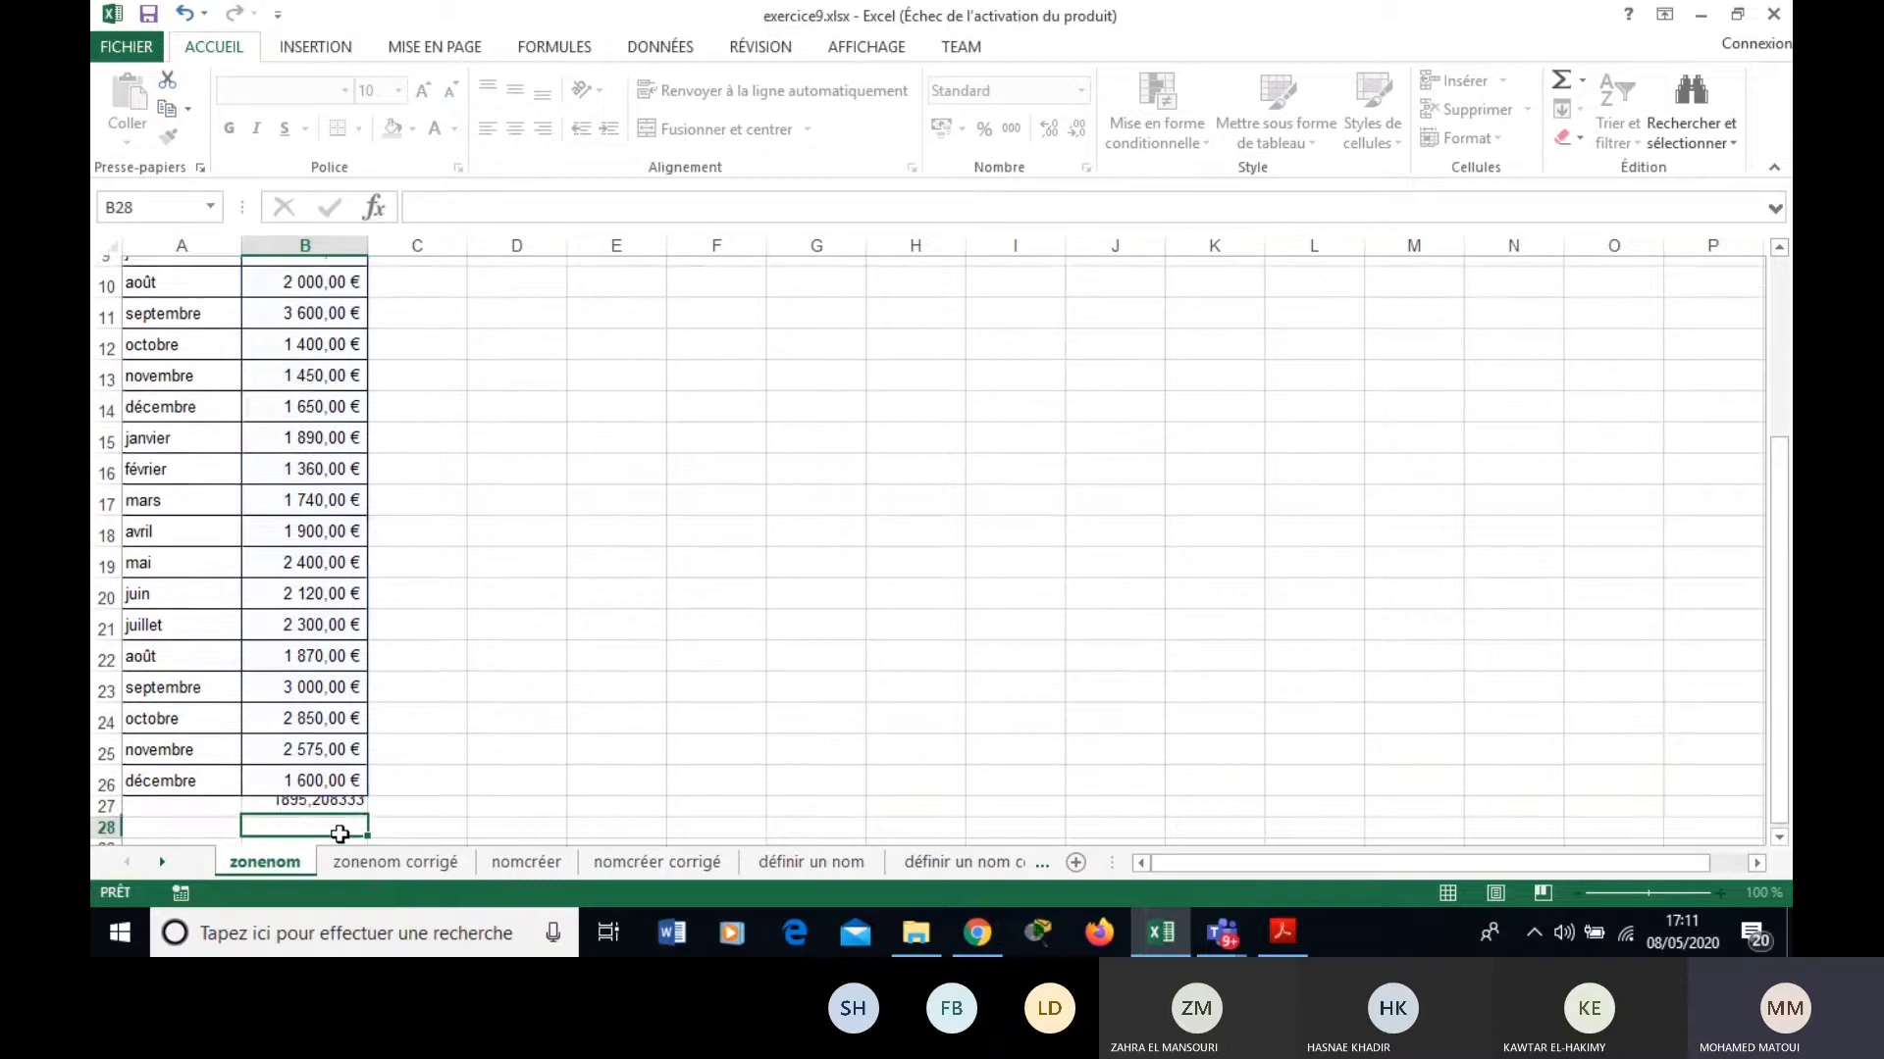
Name cell B27, which holds the sales average, moyenne.
{"action": "left_click", "coordinate": [338, 797]}
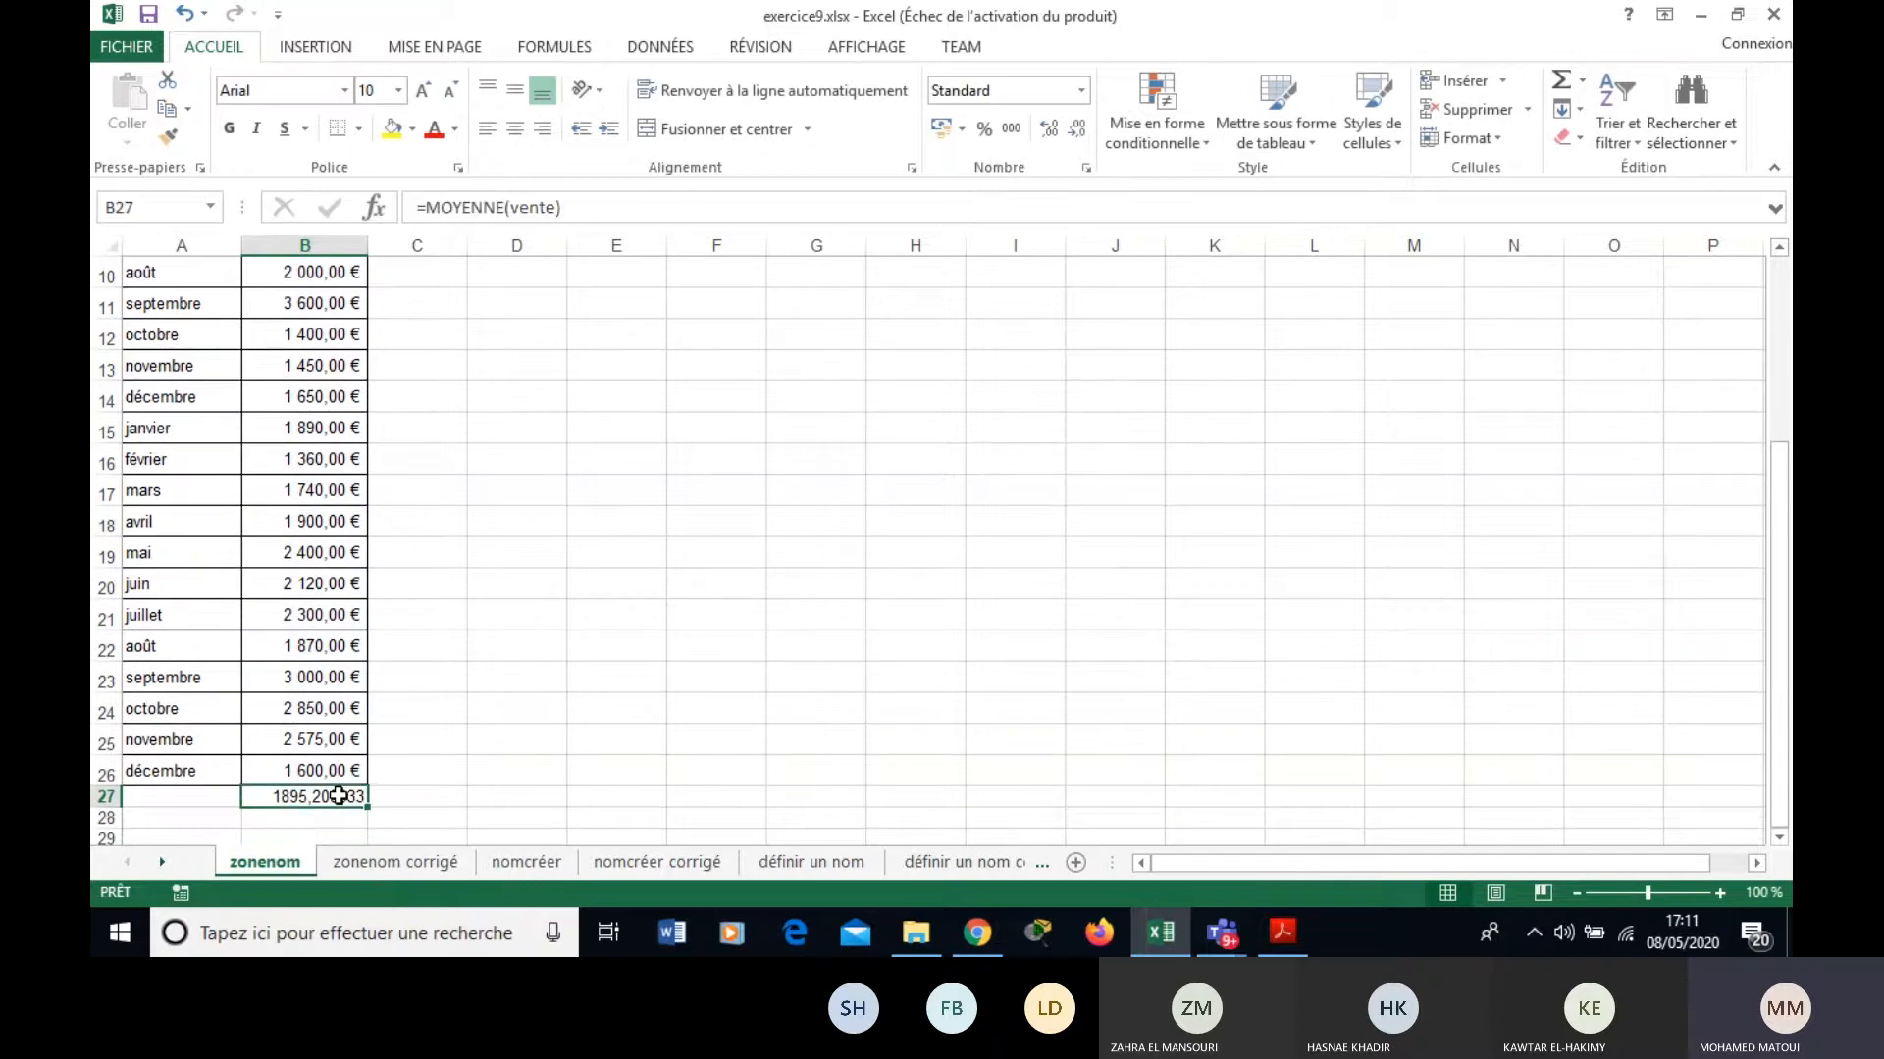
{"action": "left_click", "coordinate": [172, 203]}
{"action": "type", "text": "moyenne"}
{"action": "key", "text": "Return"}
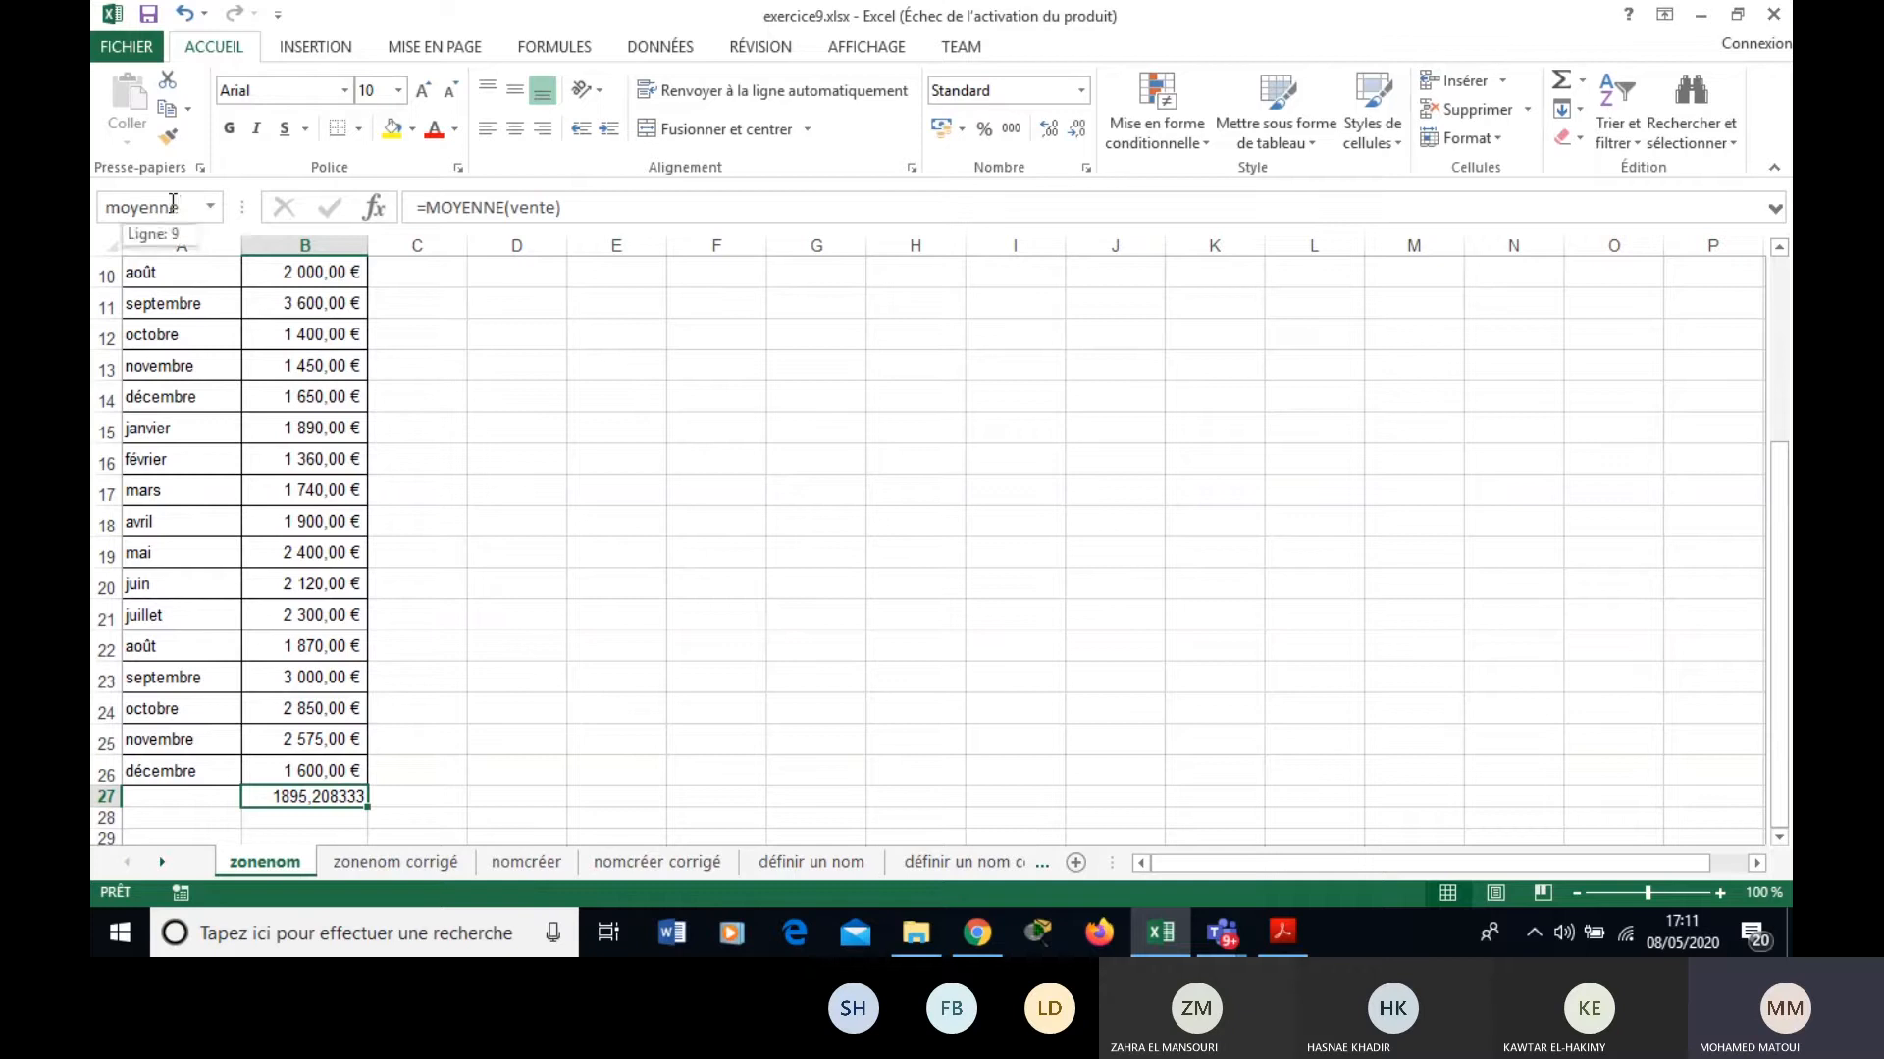
Try to build the formula =moyenne+vente in cell G15 by pasting the defined names from the Paste Name list.
{"action": "left_click", "coordinate": [774, 422]}
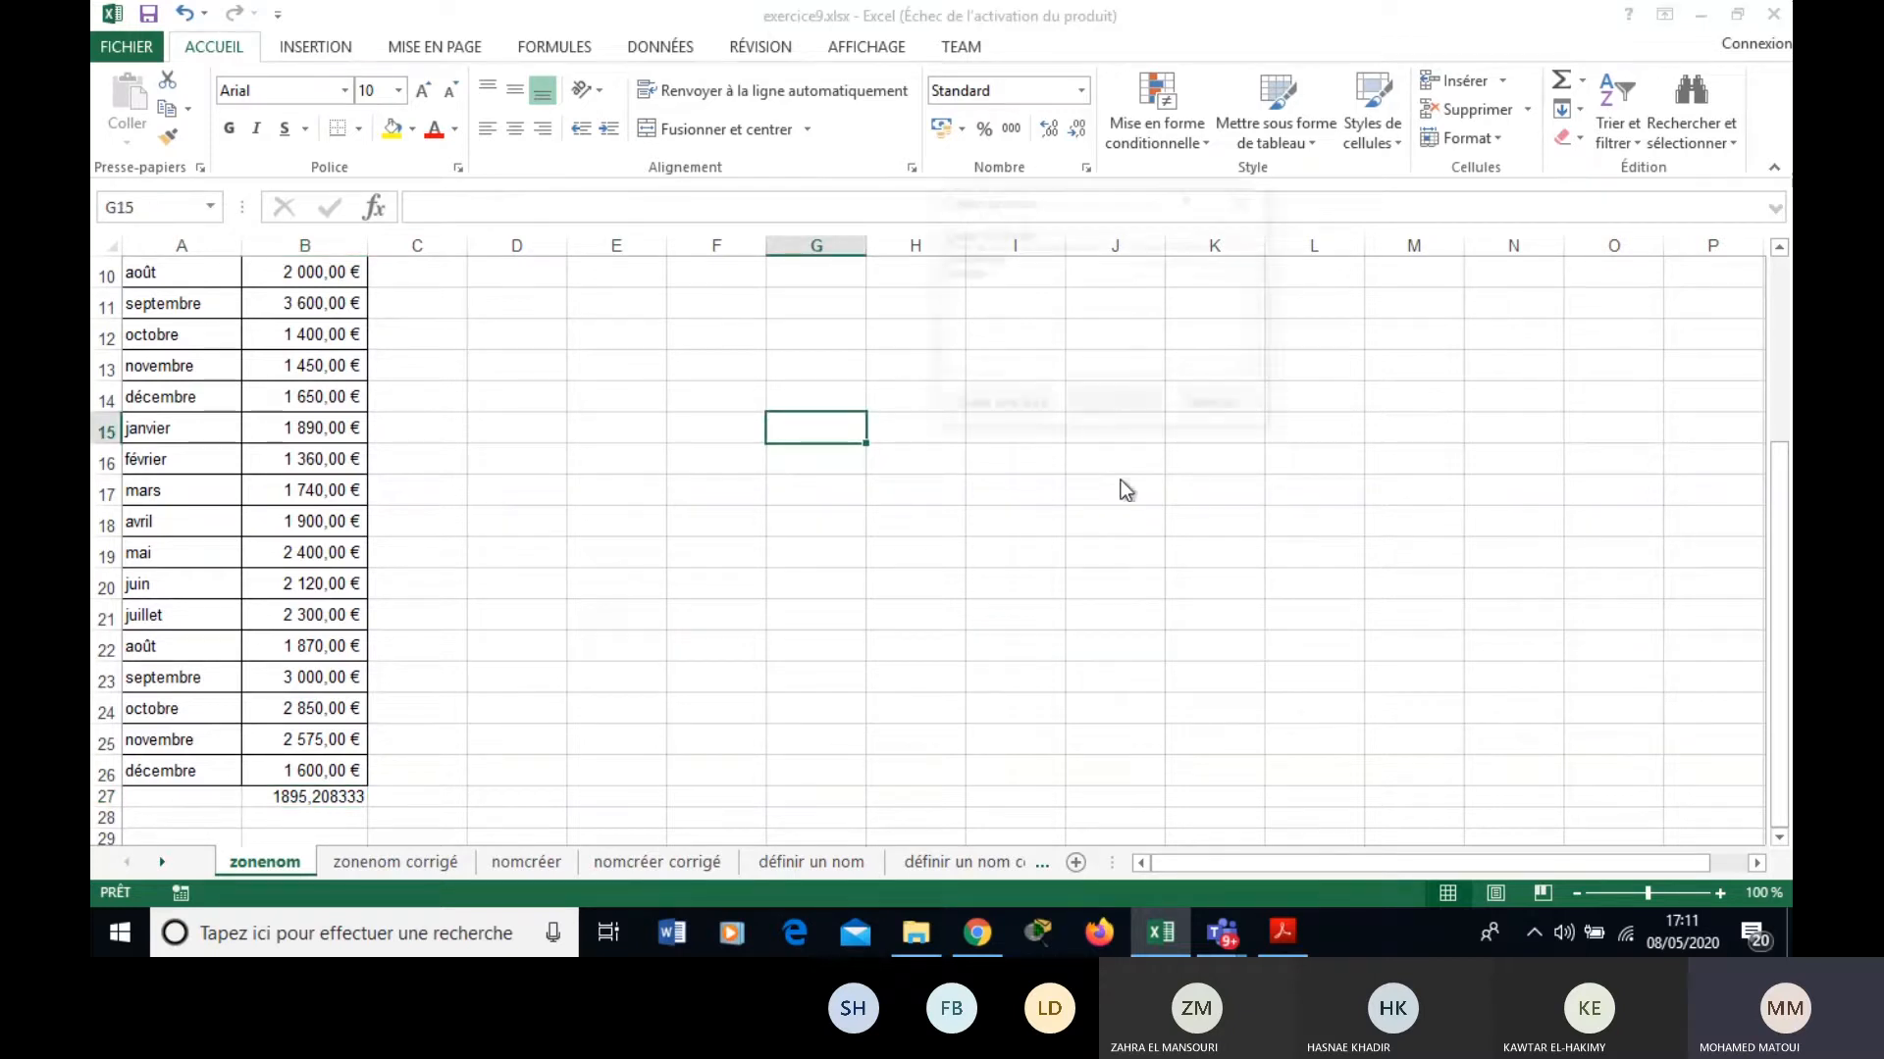
{"action": "key", "text": "F3"}
{"action": "left_click", "coordinate": [995, 257]}
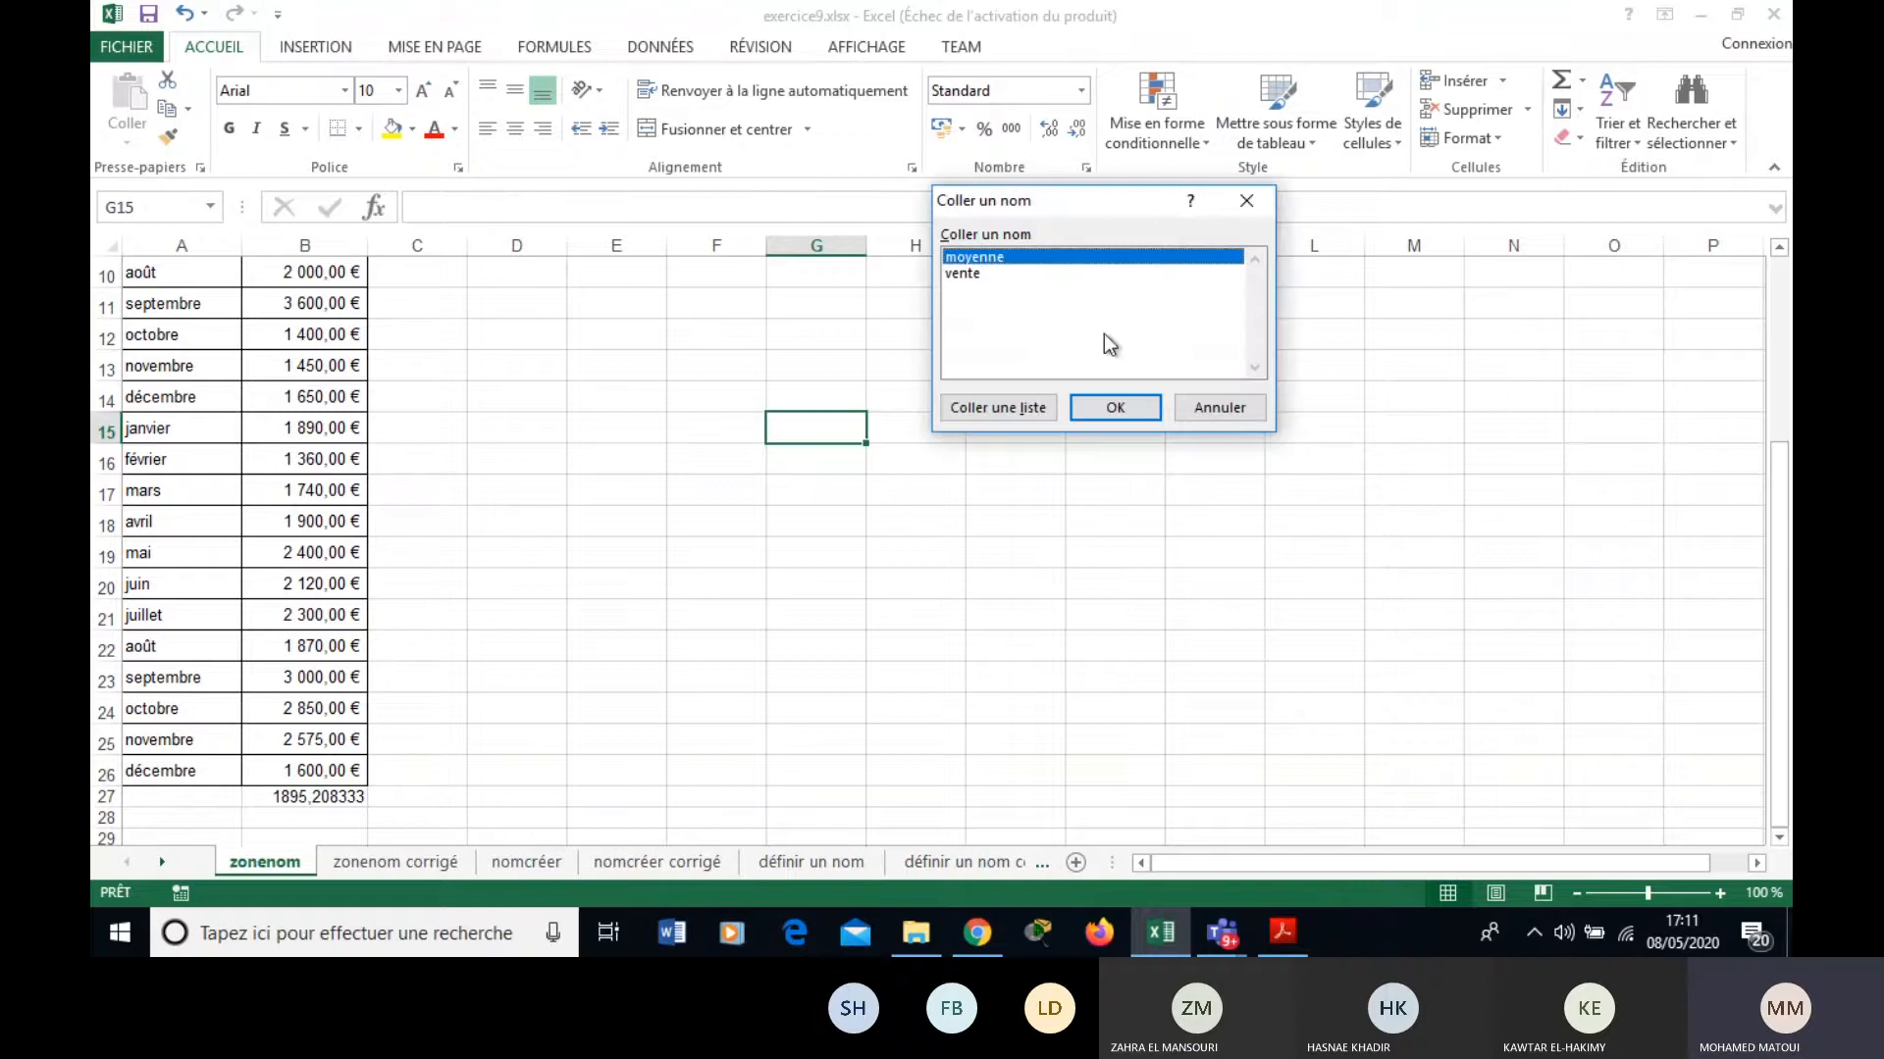
{"action": "left_click", "coordinate": [1146, 409]}
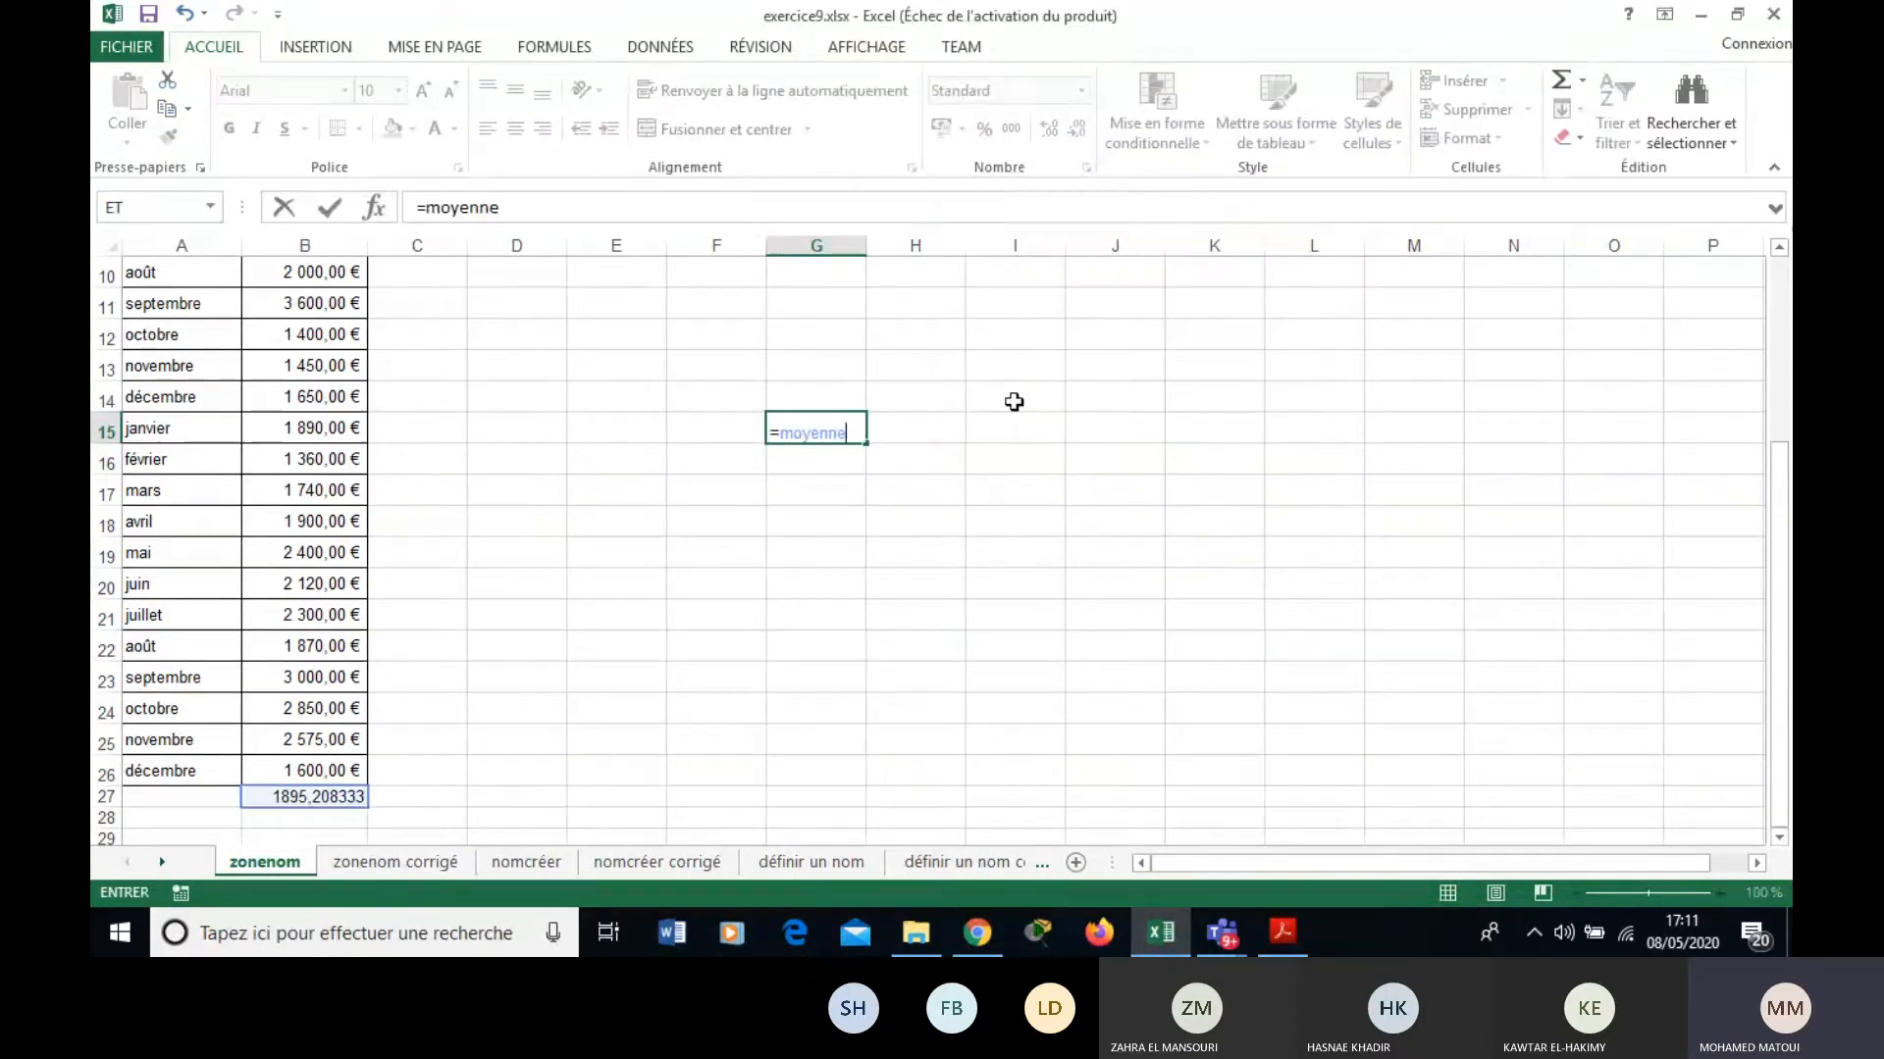
{"action": "key", "text": "F3"}
{"action": "left_click", "coordinate": [967, 275]}
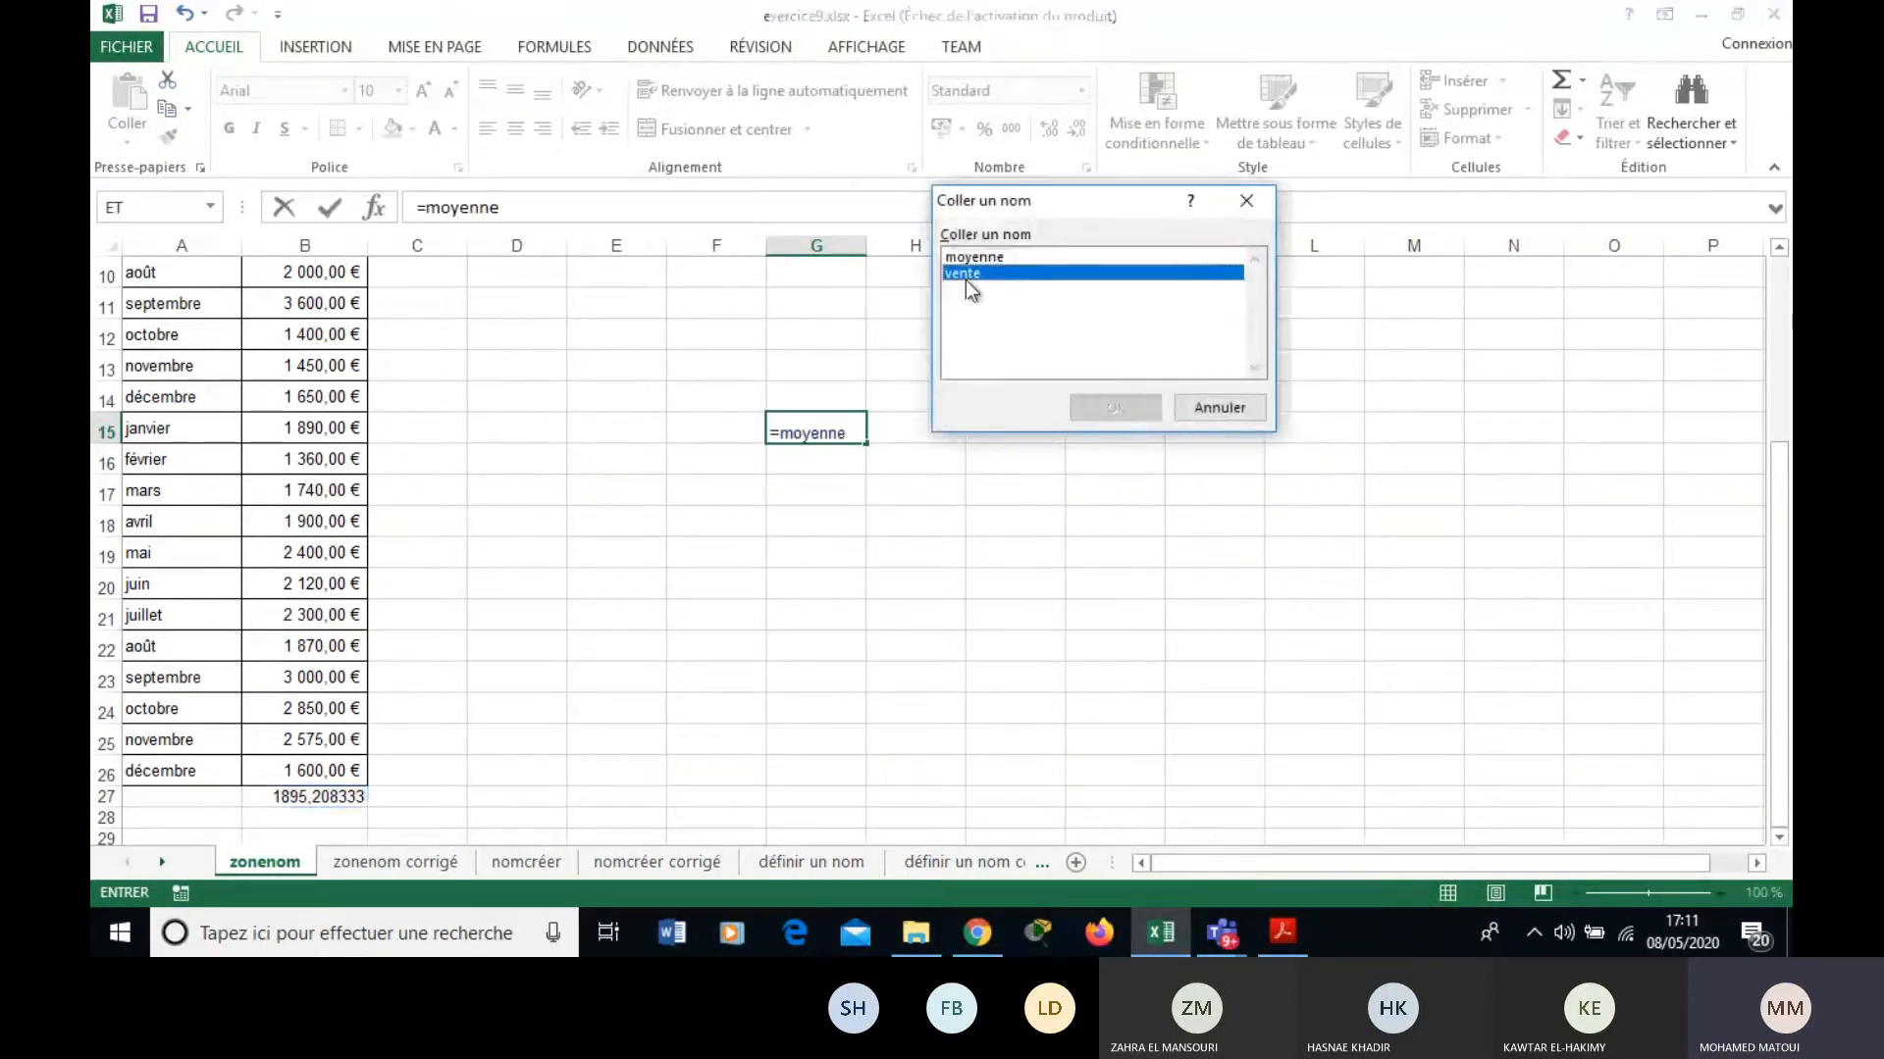
{"action": "left_click", "coordinate": [1118, 407]}
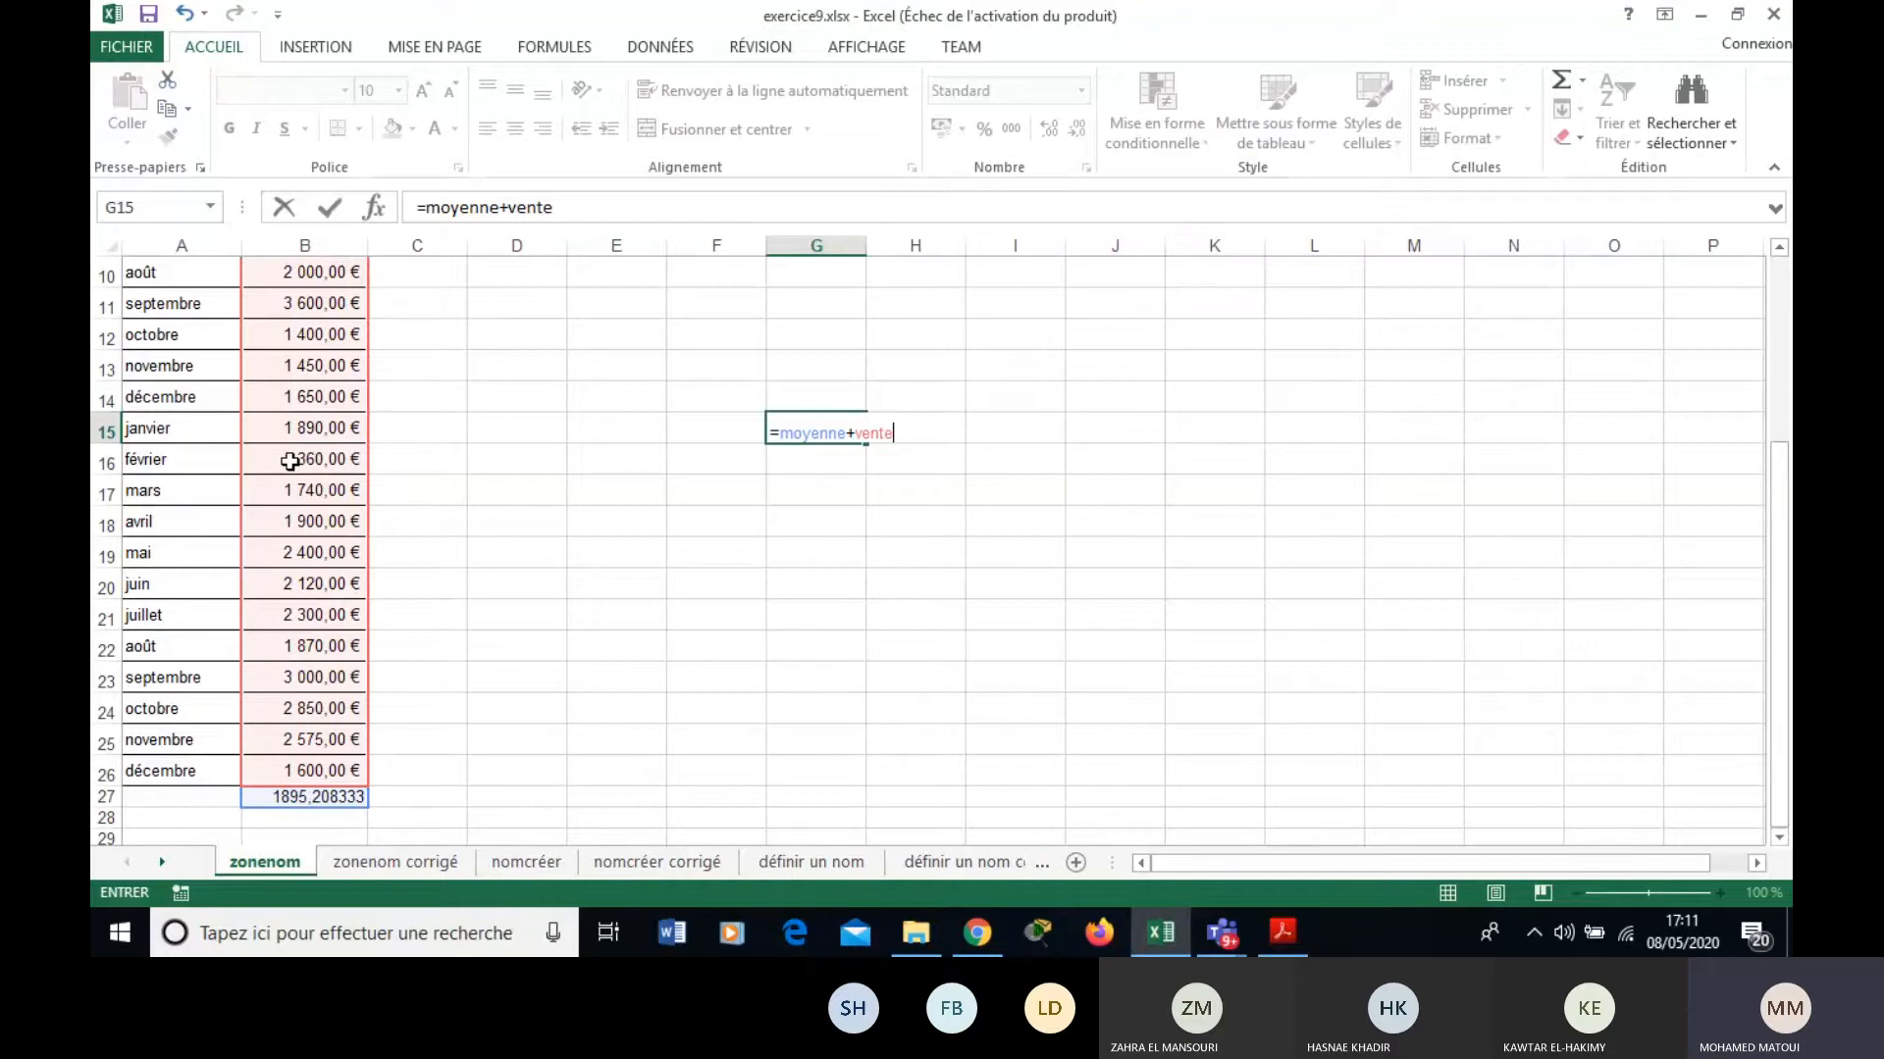
{"action": "key", "text": "Escape"}
{"action": "left_click", "coordinate": [721, 431]}
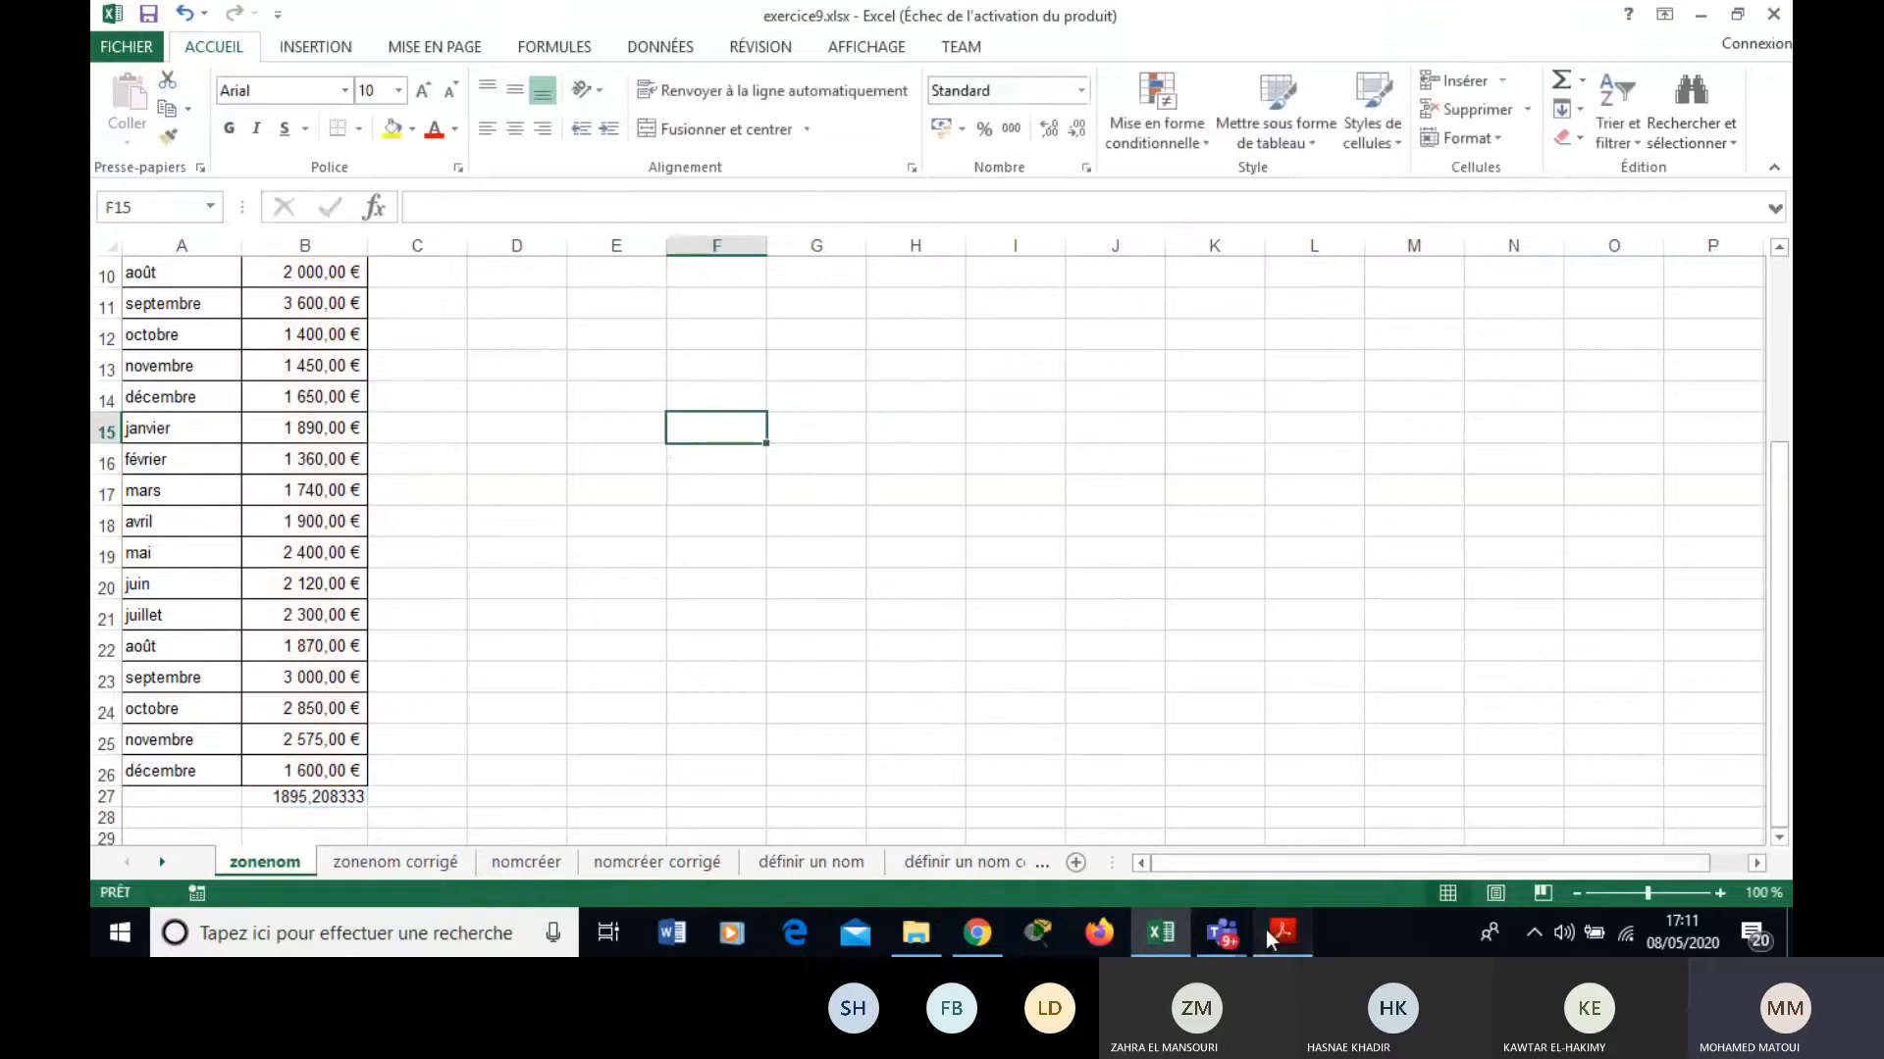
Switch to the lesFormules.pdf course in Acrobat Reader and read the page 24 section on modifying or deleting a name.
{"action": "left_click", "coordinate": [1275, 930]}
{"action": "left_click", "coordinate": [1703, 896]}
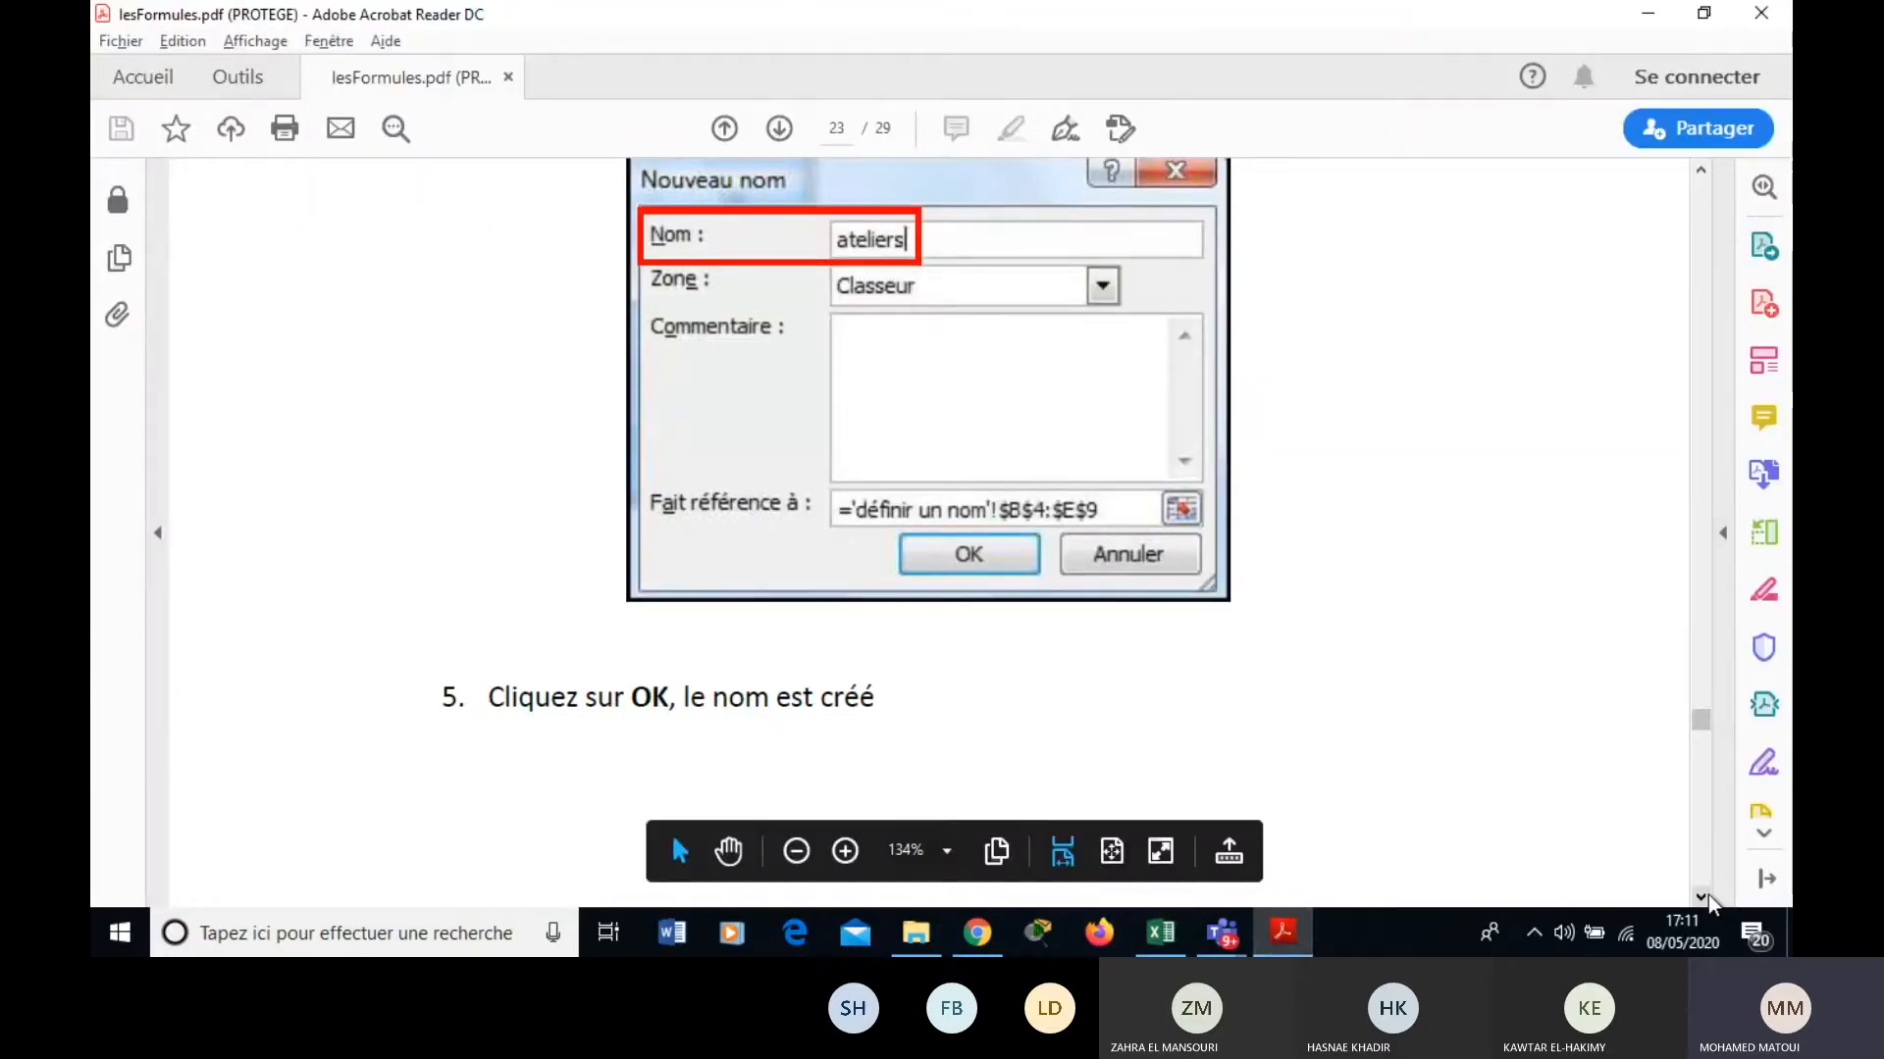
{"action": "scroll", "coordinate": [1709, 895], "scroll_direction": "down", "scroll_amount": 10}
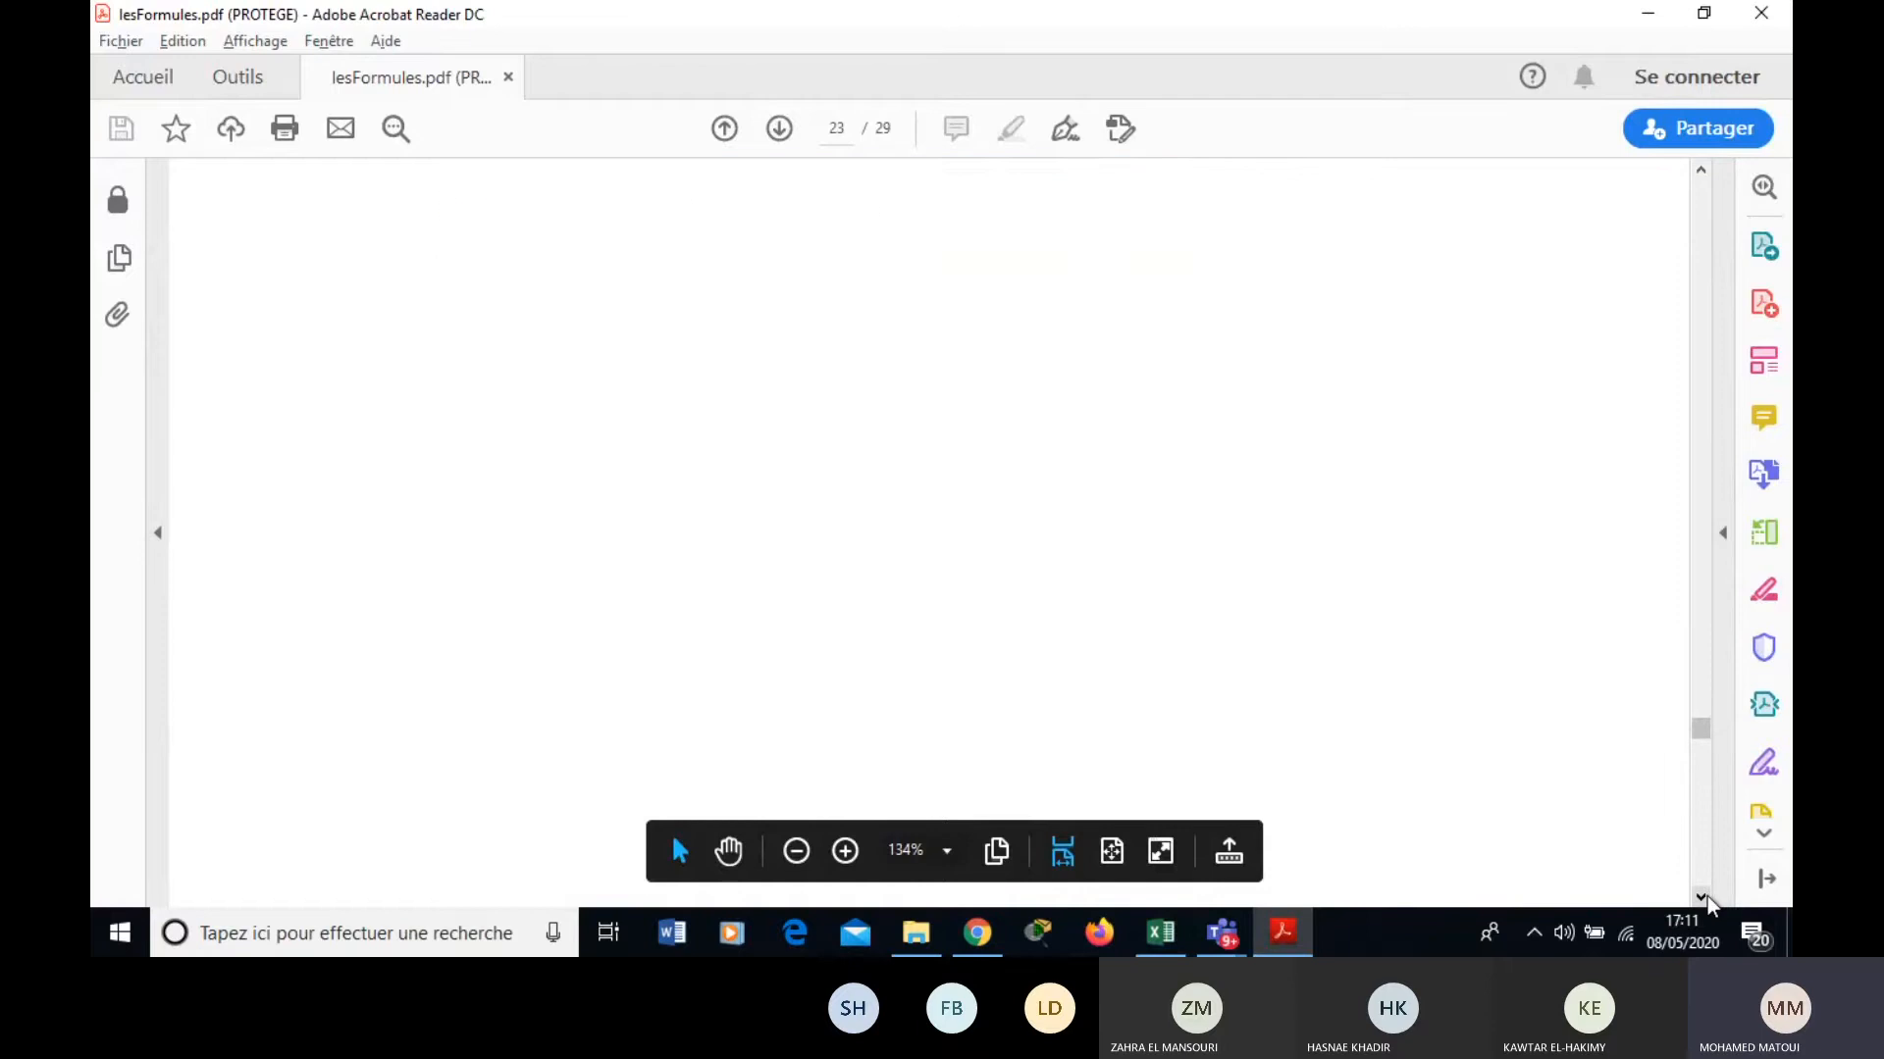
{"action": "scroll", "coordinate": [1707, 897], "scroll_direction": "down", "scroll_amount": 4}
{"action": "scroll", "coordinate": [1707, 900], "scroll_direction": "down", "scroll_amount": 1}
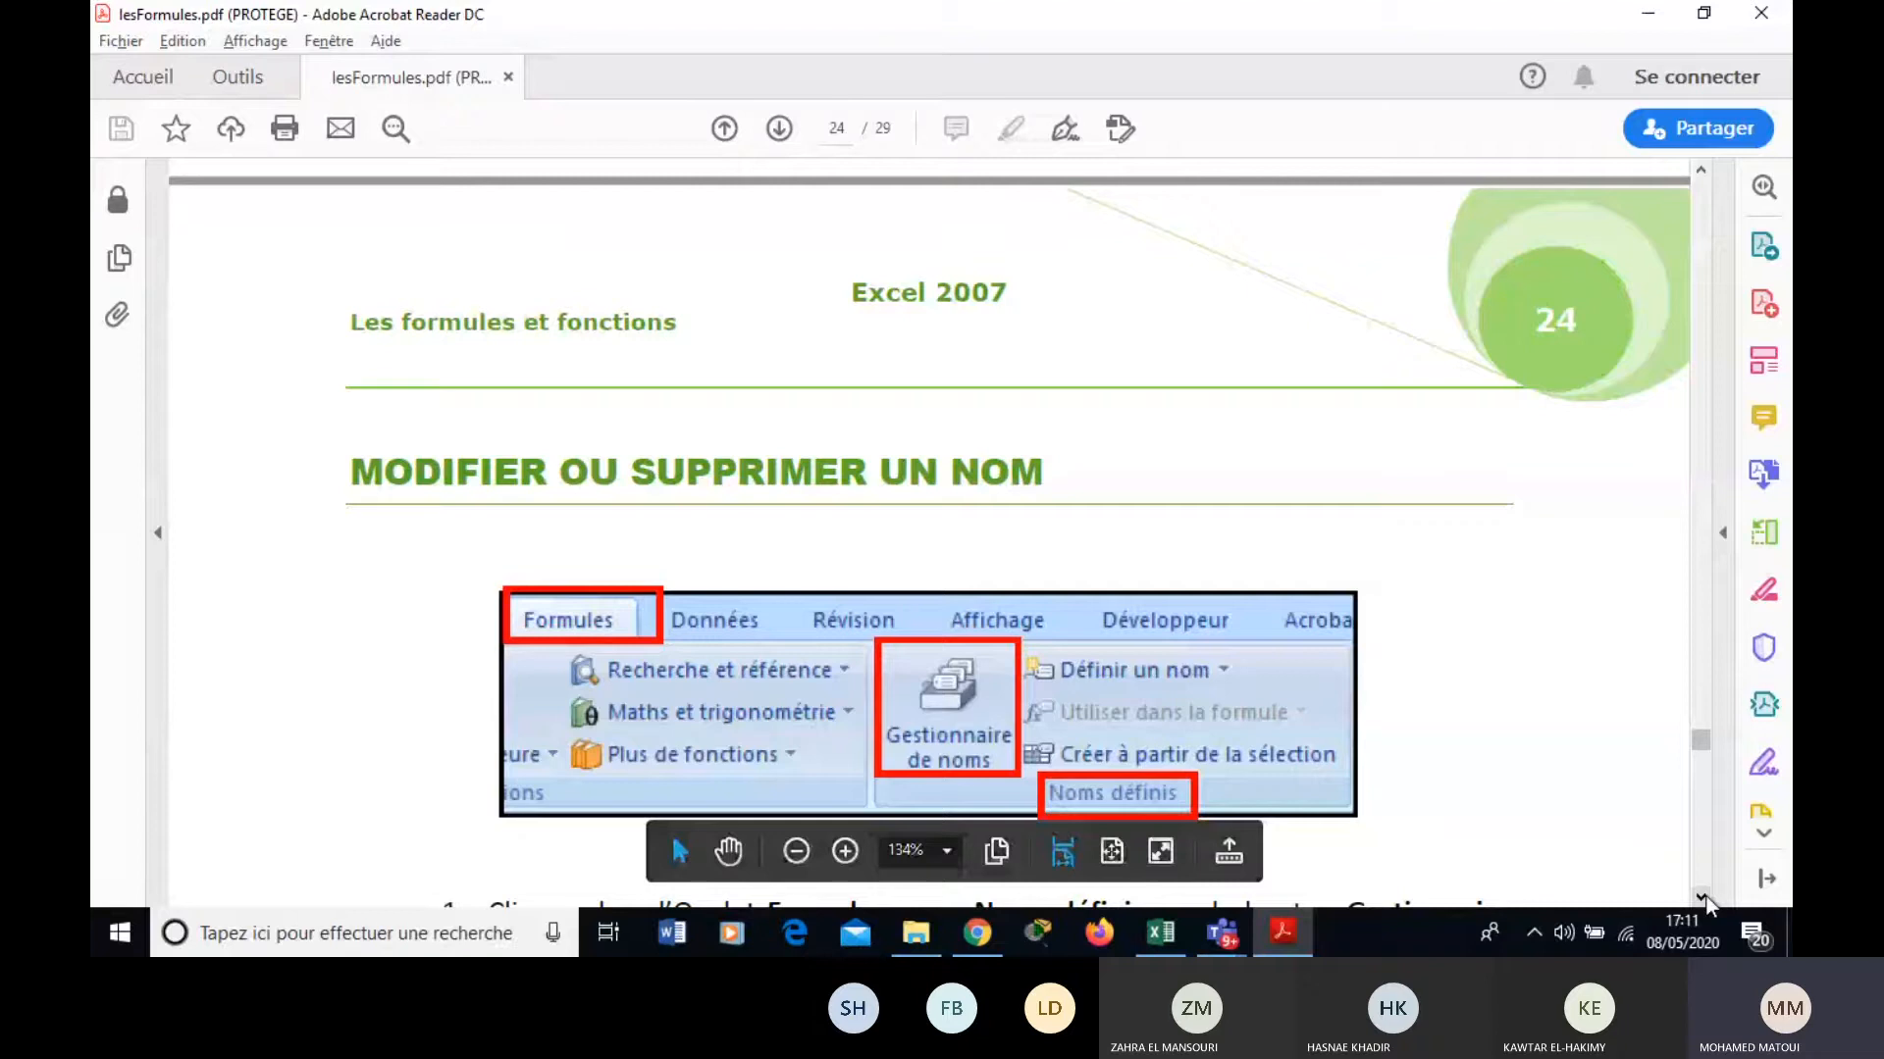
{"action": "scroll", "coordinate": [1706, 900], "scroll_direction": "down", "scroll_amount": 4}
Switch to Excel and view the definition of the name moyenne through the Name Manager, accepting it as it is.
{"action": "left_click", "coordinate": [1162, 933]}
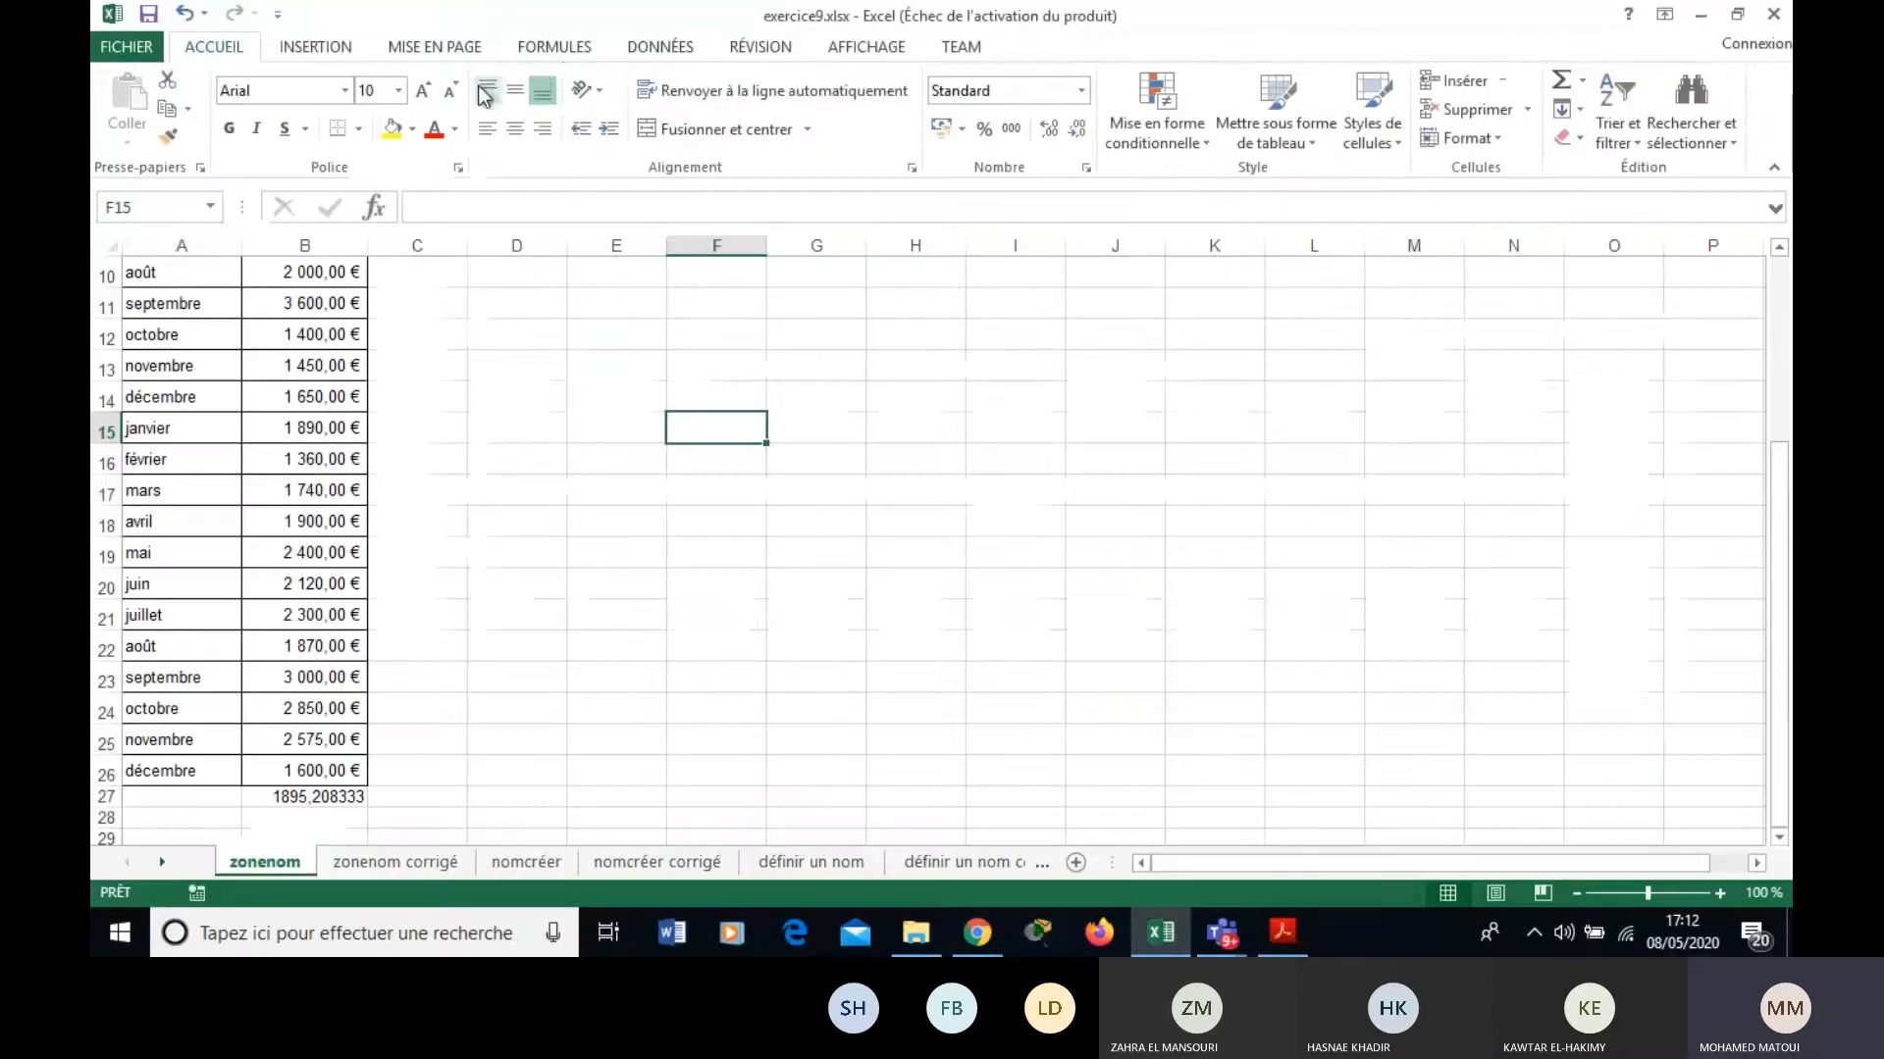
{"action": "left_click", "coordinate": [563, 57]}
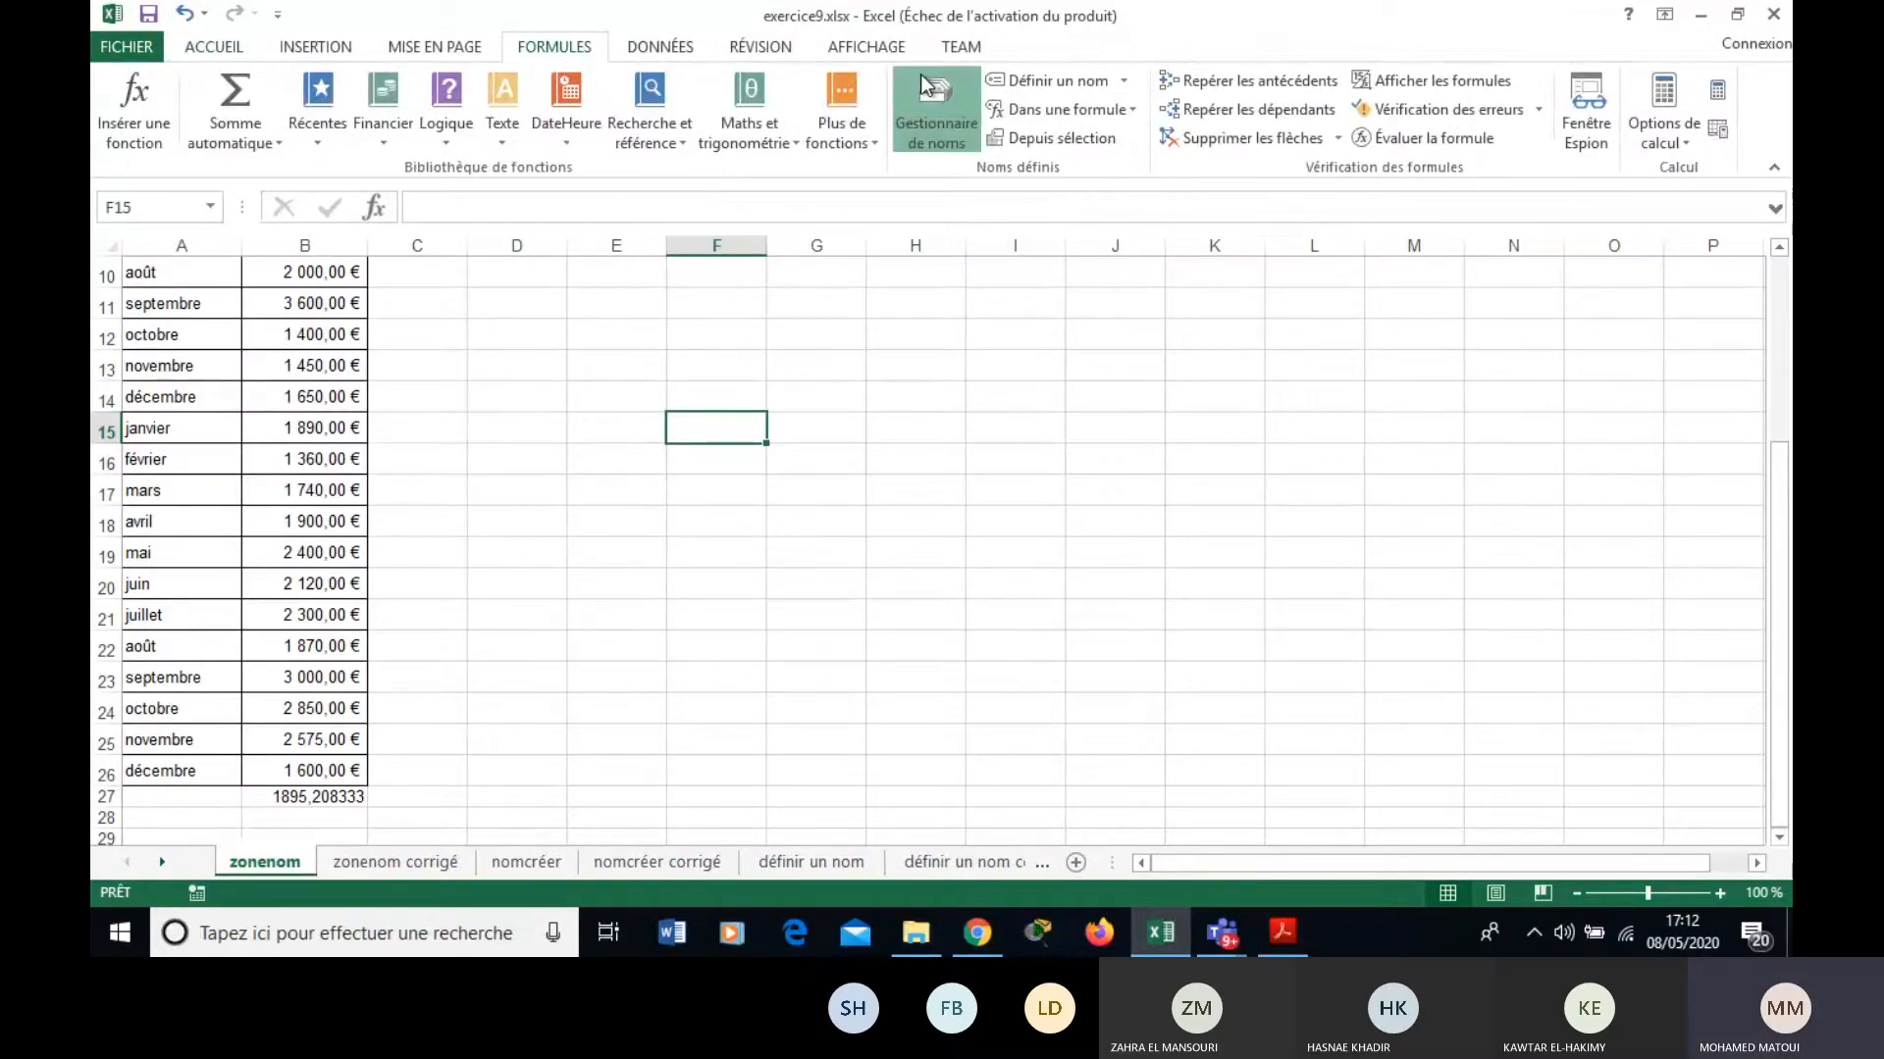
{"action": "left_click", "coordinate": [935, 110]}
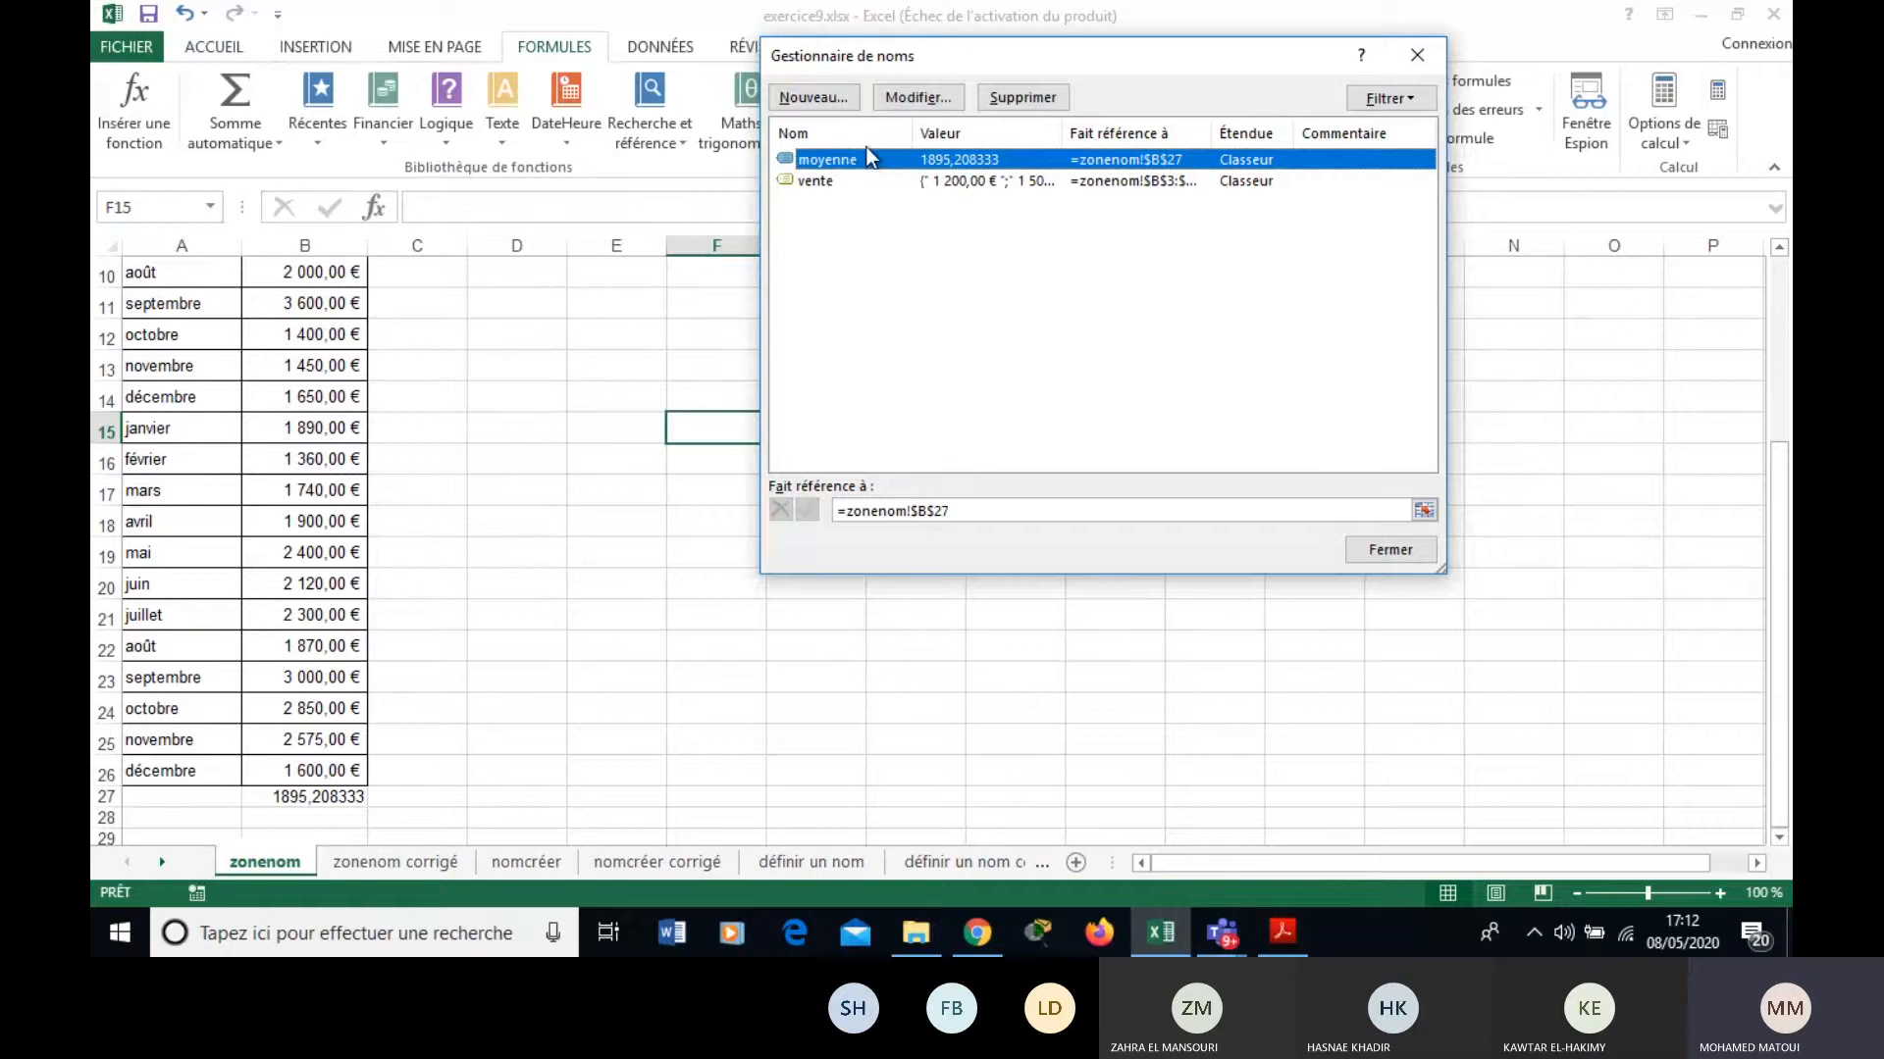
{"action": "left_click", "coordinate": [927, 97]}
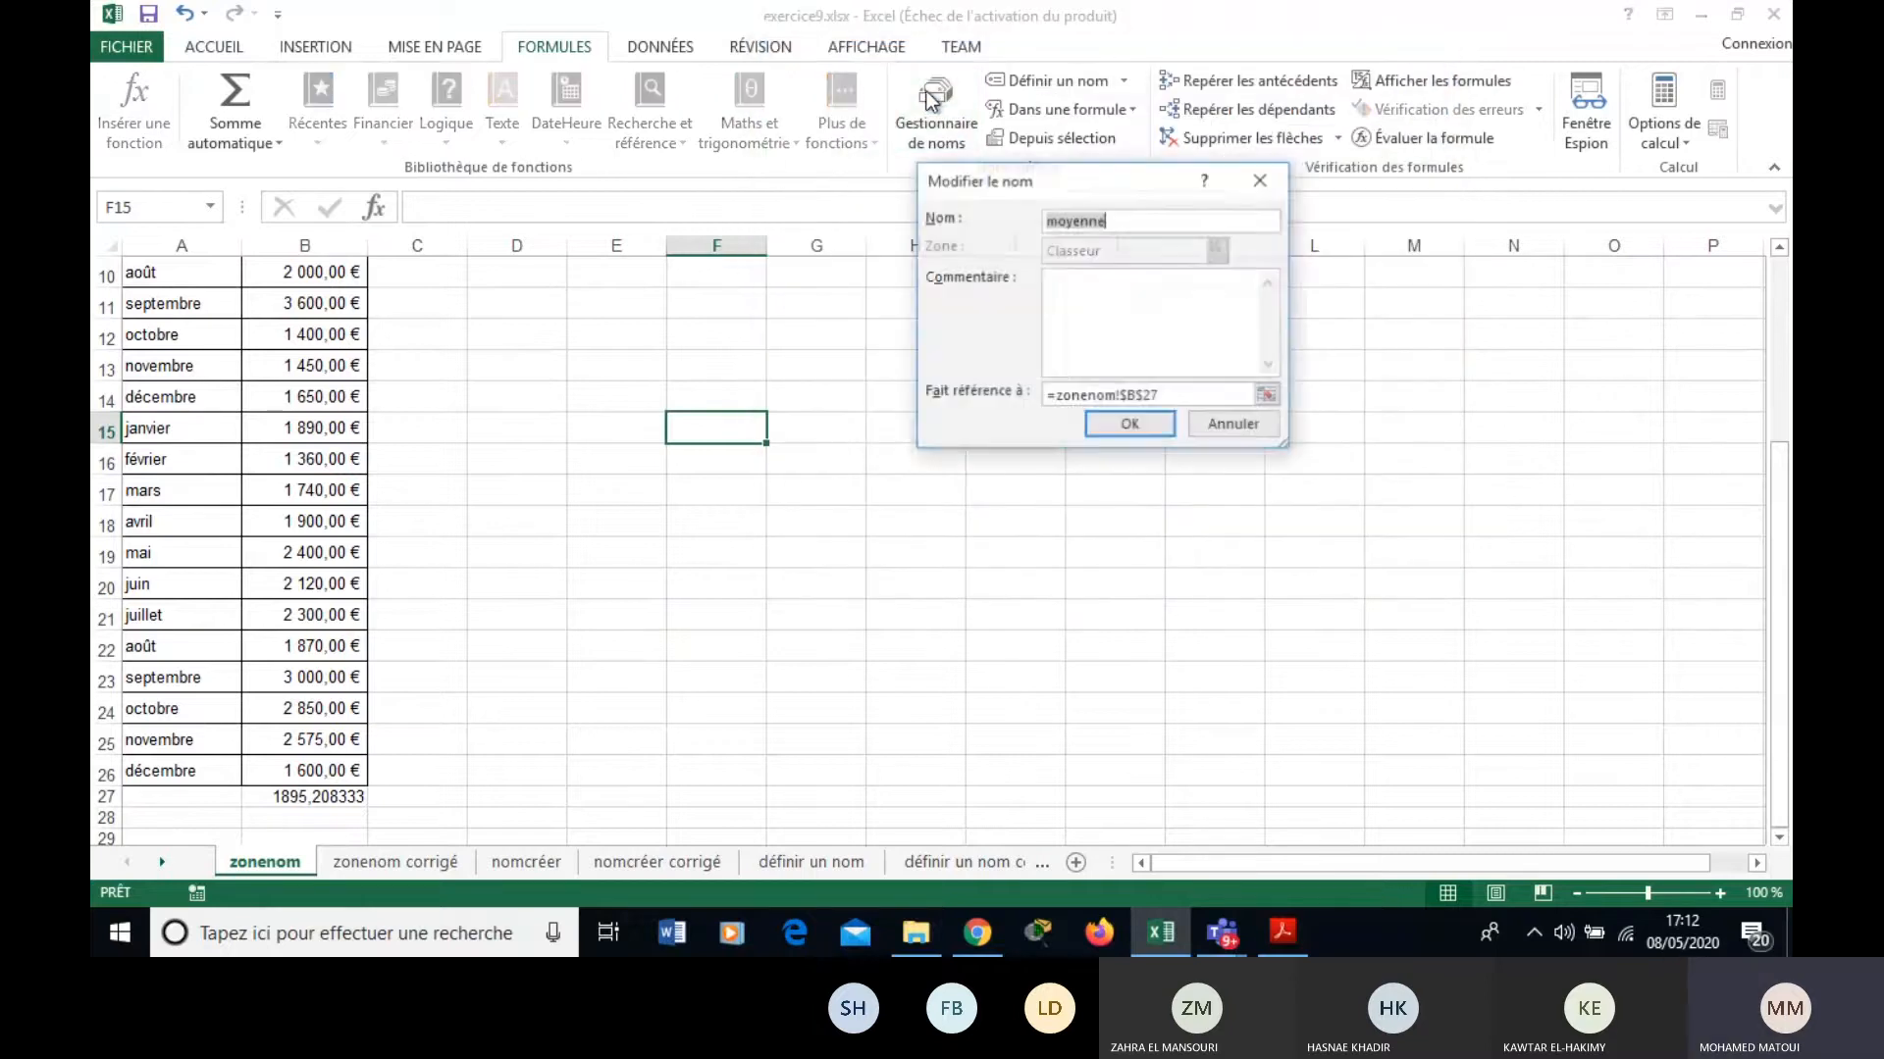
{"action": "left_click", "coordinate": [1128, 427]}
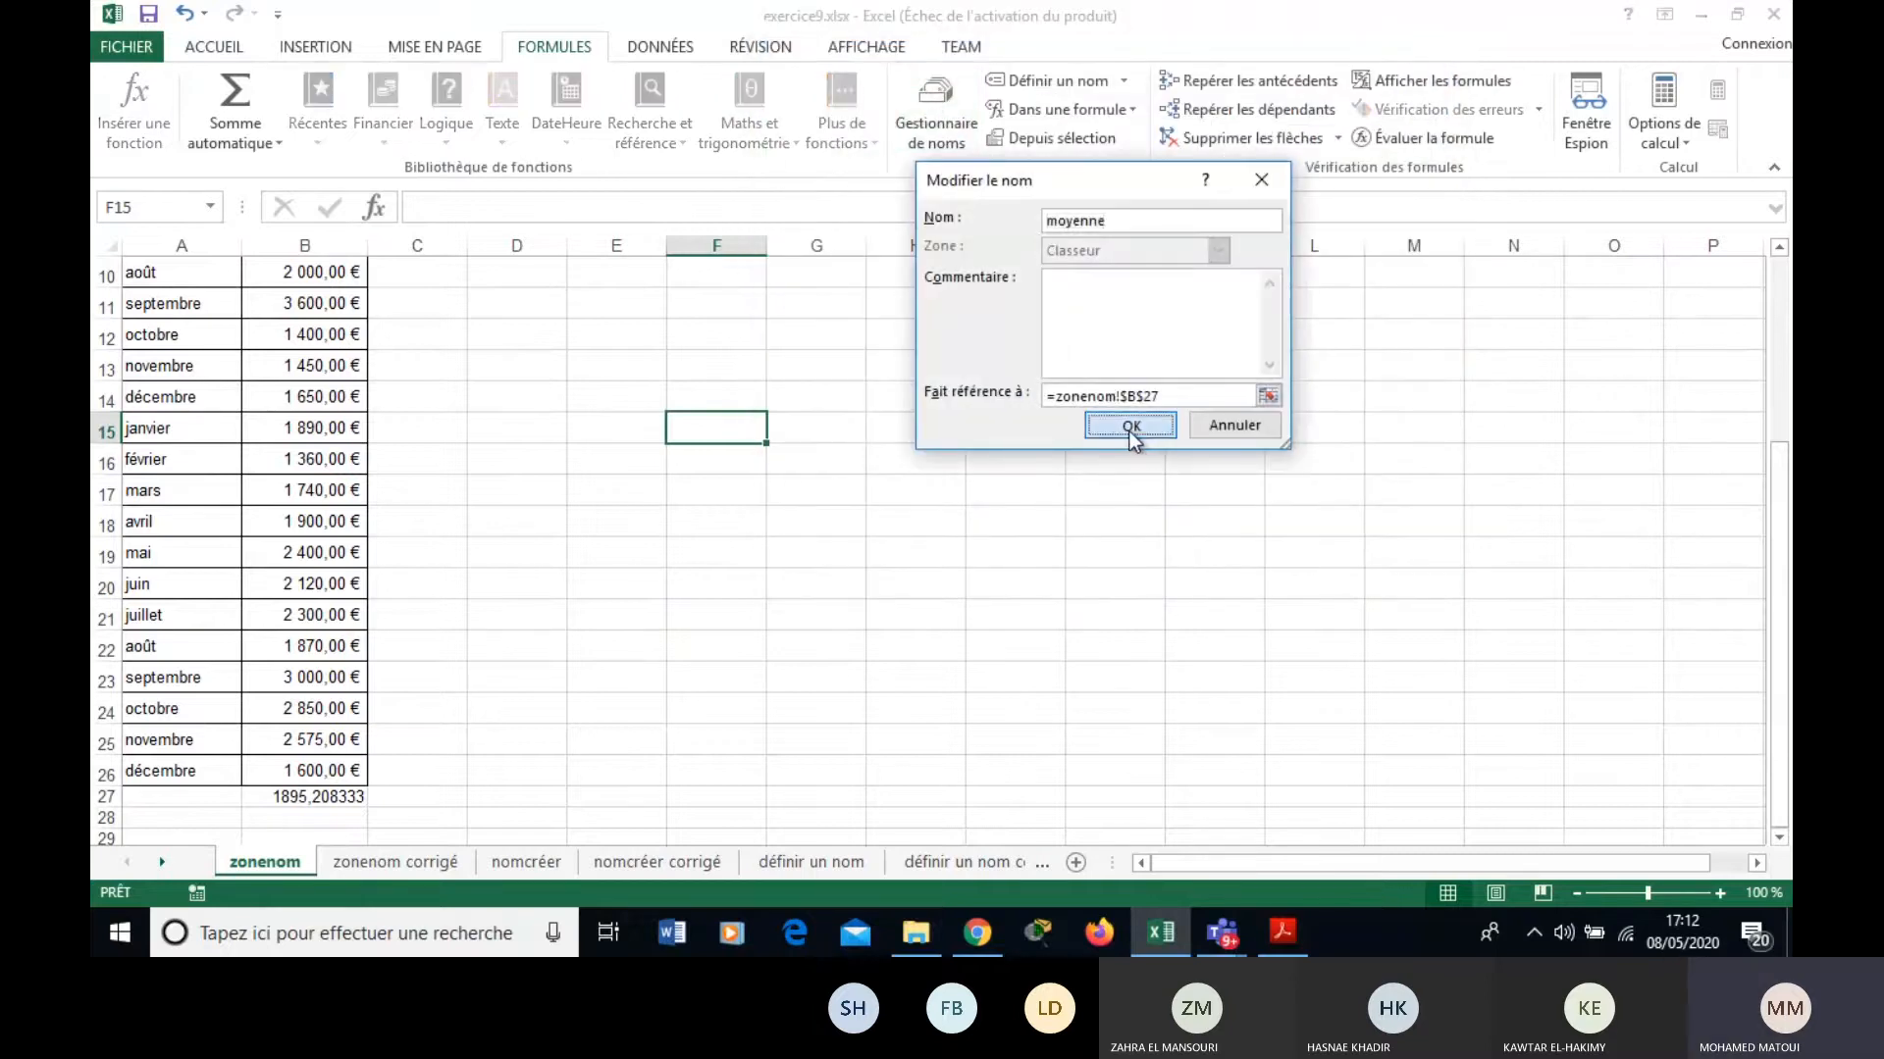
View the definition of the name vente without editing it, and close the Name Manager.
{"action": "left_click", "coordinate": [1001, 182]}
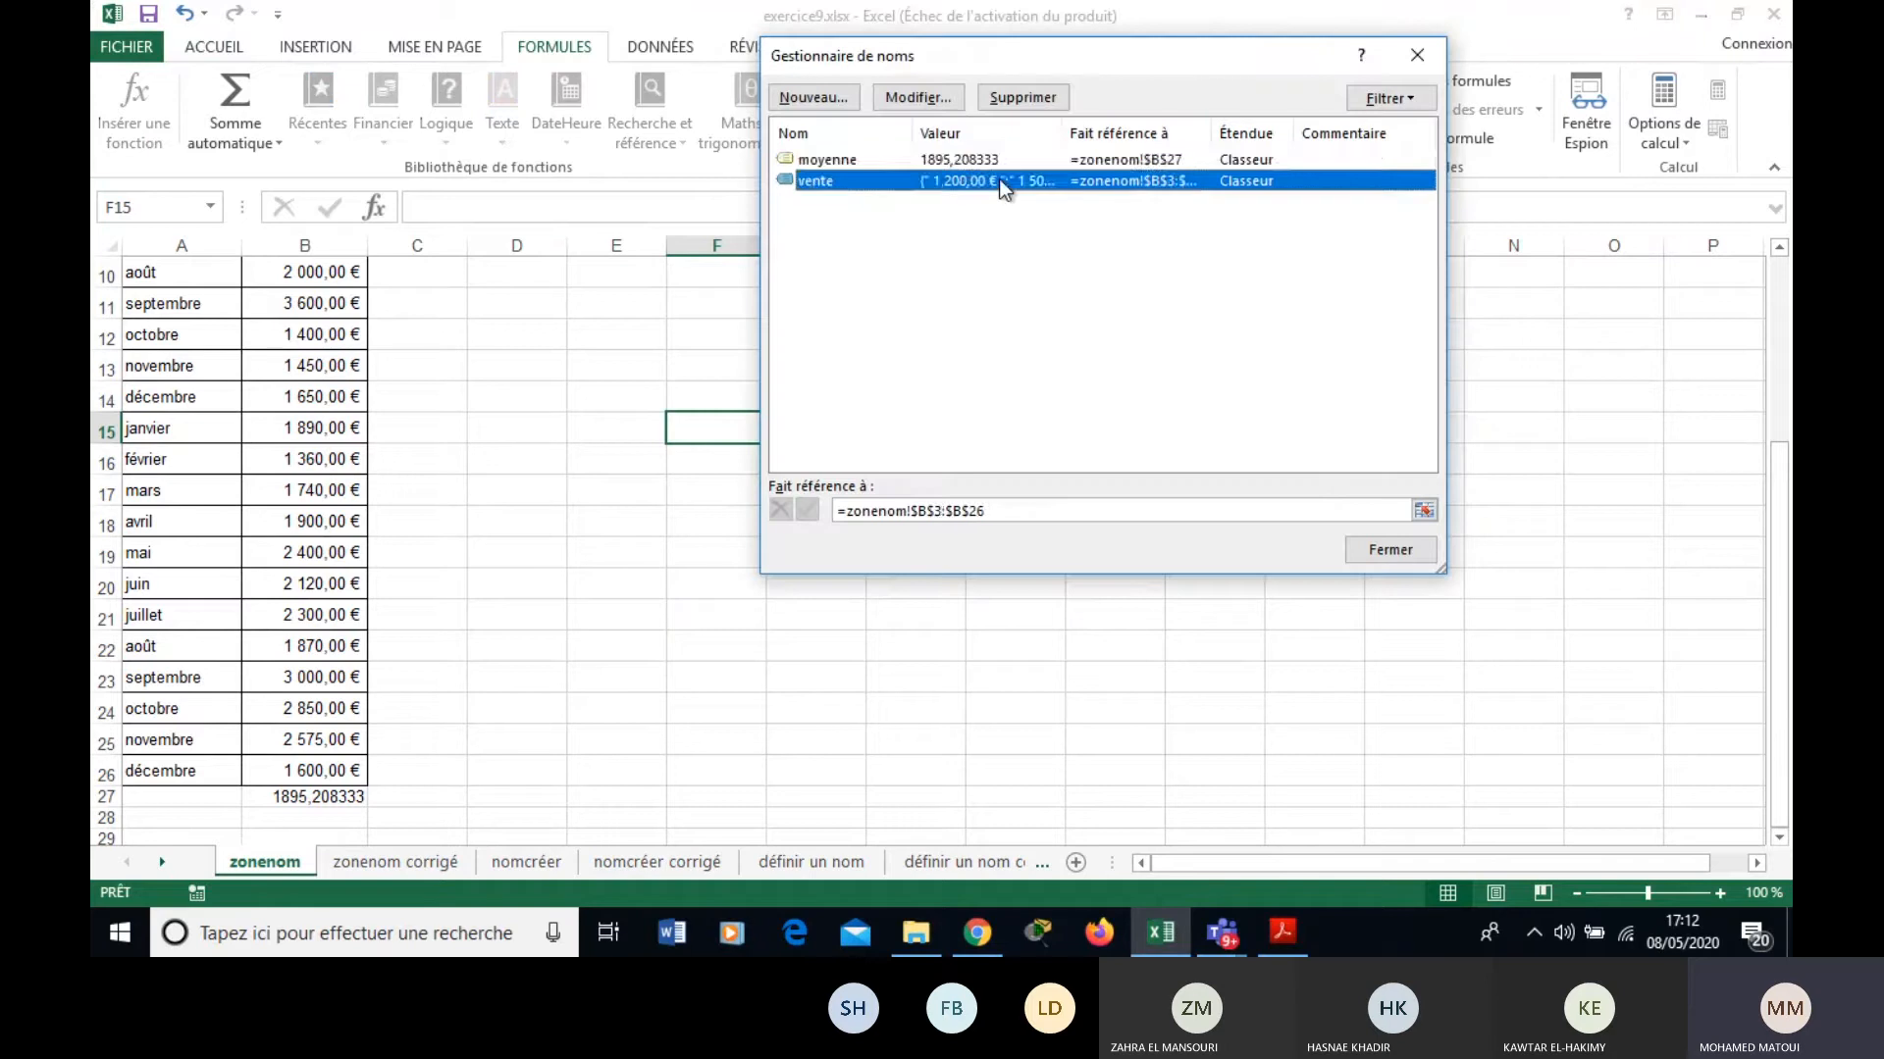
{"action": "double_click", "coordinate": [998, 178]}
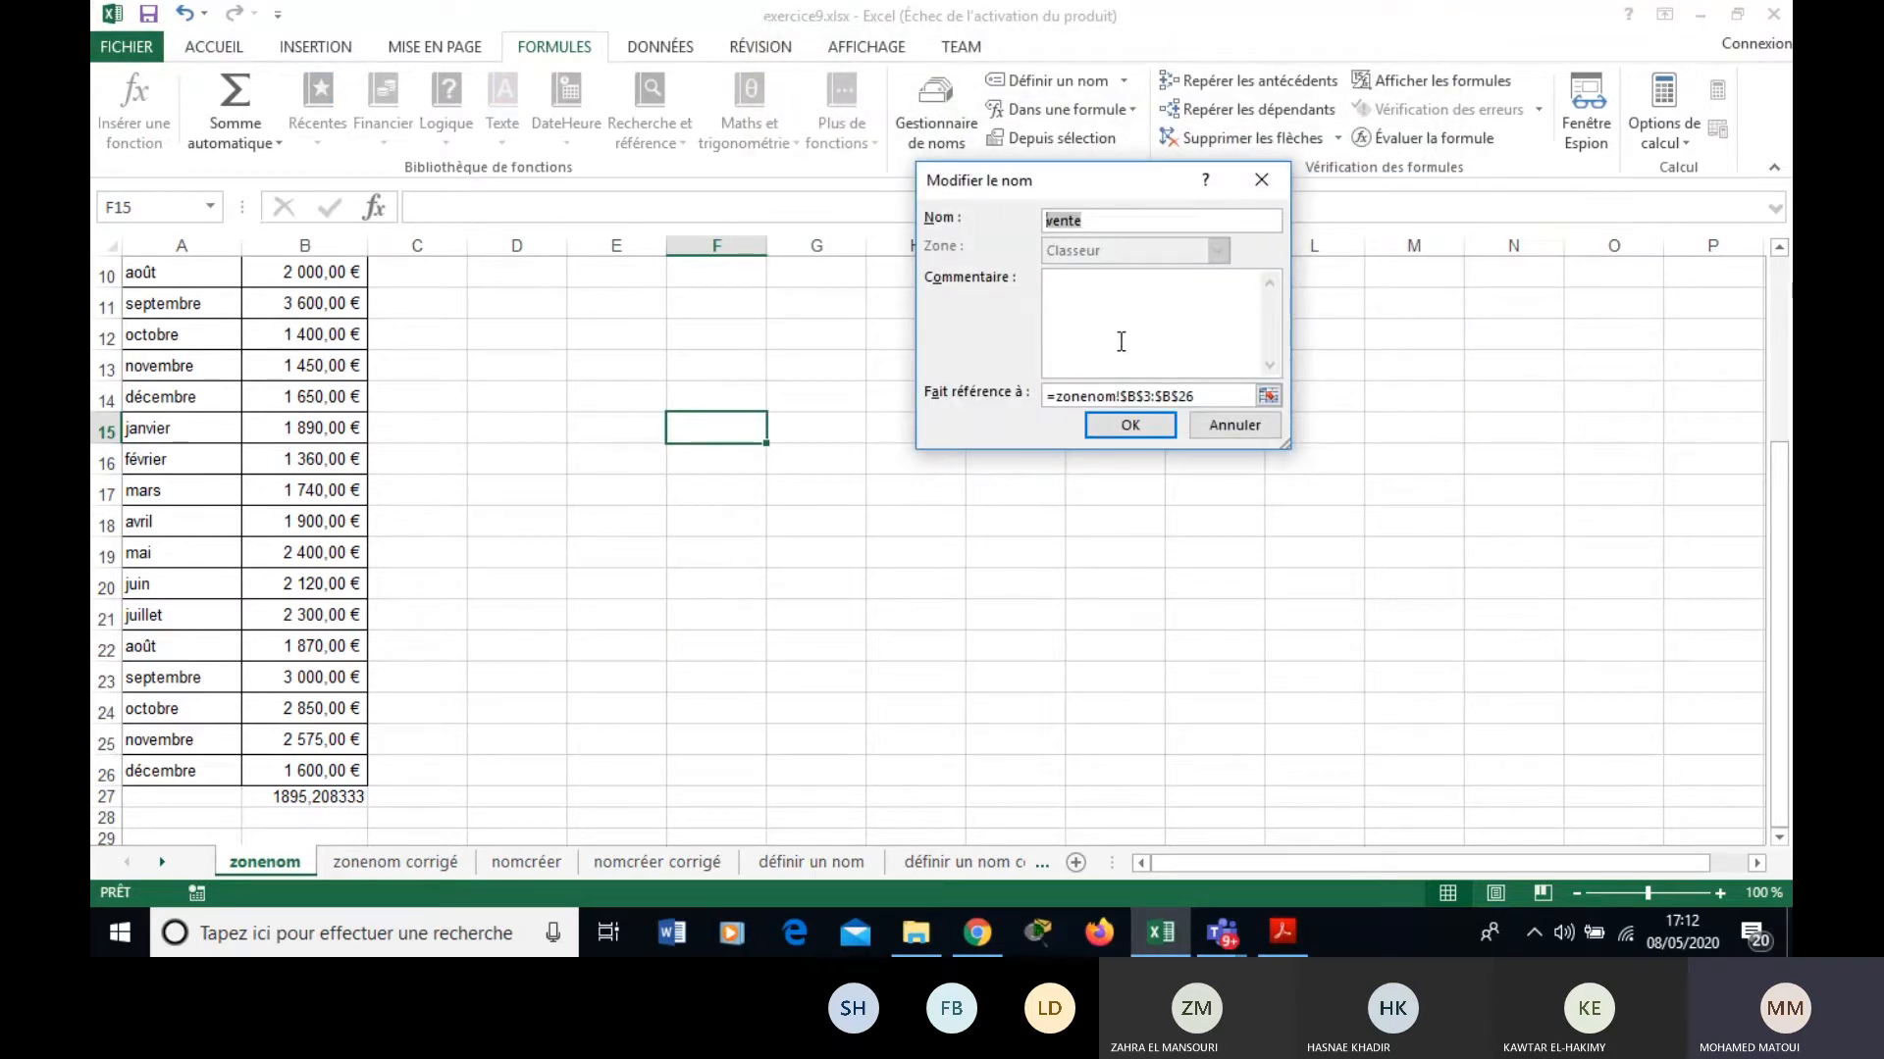
{"action": "left_click", "coordinate": [1236, 426]}
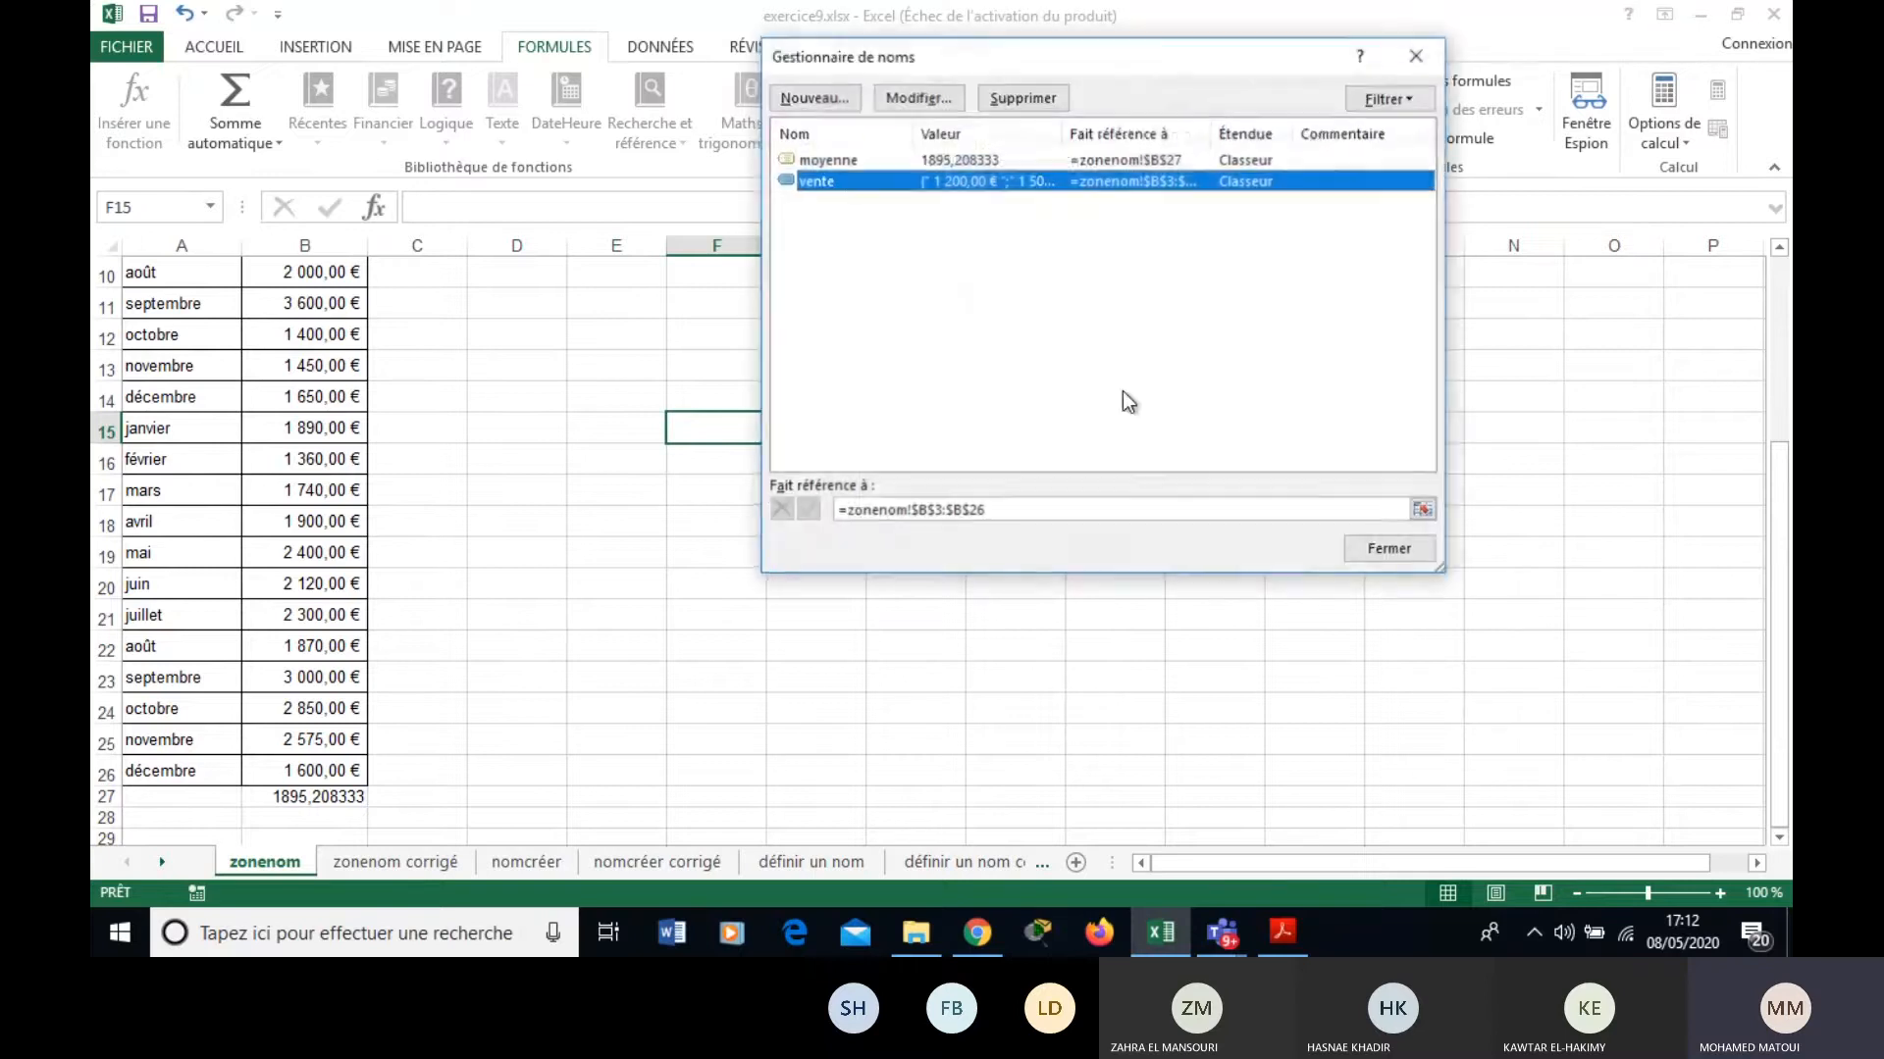
{"action": "left_click", "coordinate": [1387, 547]}
Return to the lesFormules.pdf course in Acrobat Reader and read the end of page 24 and the page 25 instructions for calculating with names.
{"action": "left_click", "coordinate": [1309, 926]}
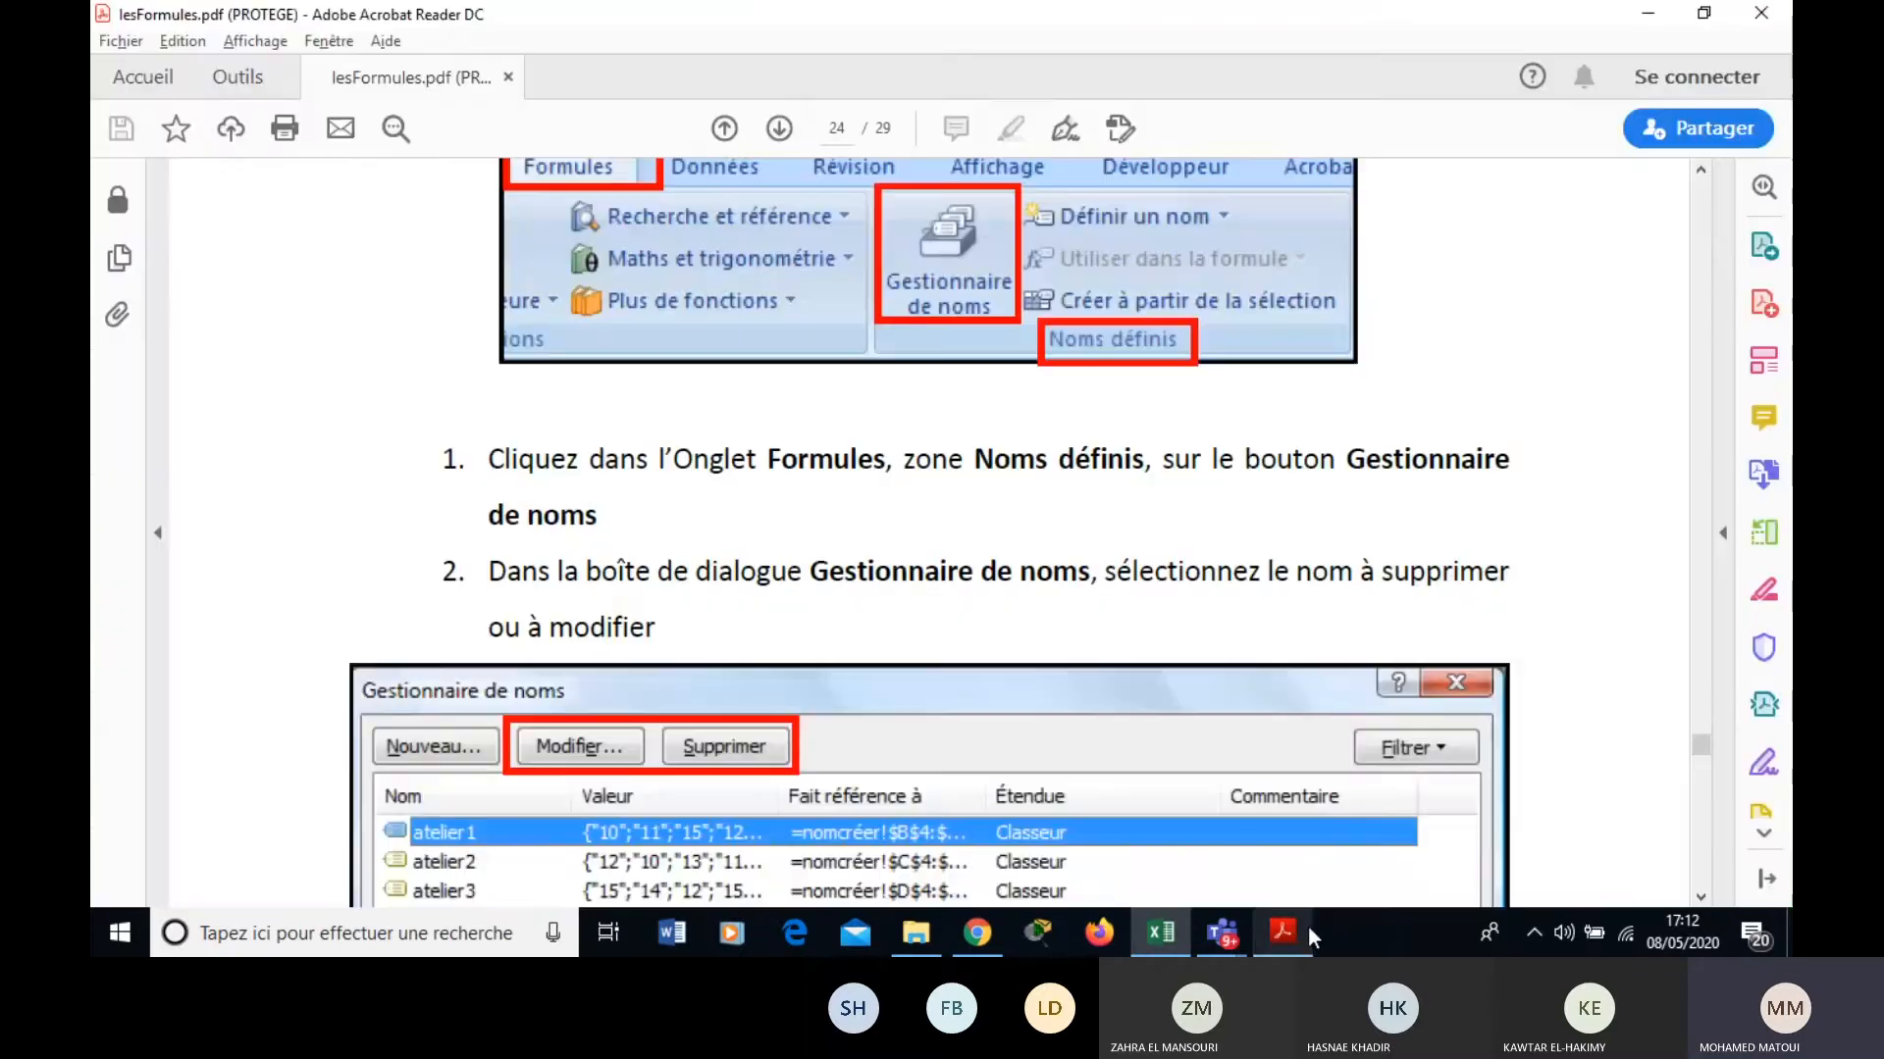
{"action": "left_click", "coordinate": [1698, 895]}
{"action": "scroll", "coordinate": [1698, 895], "scroll_direction": "down", "scroll_amount": 5}
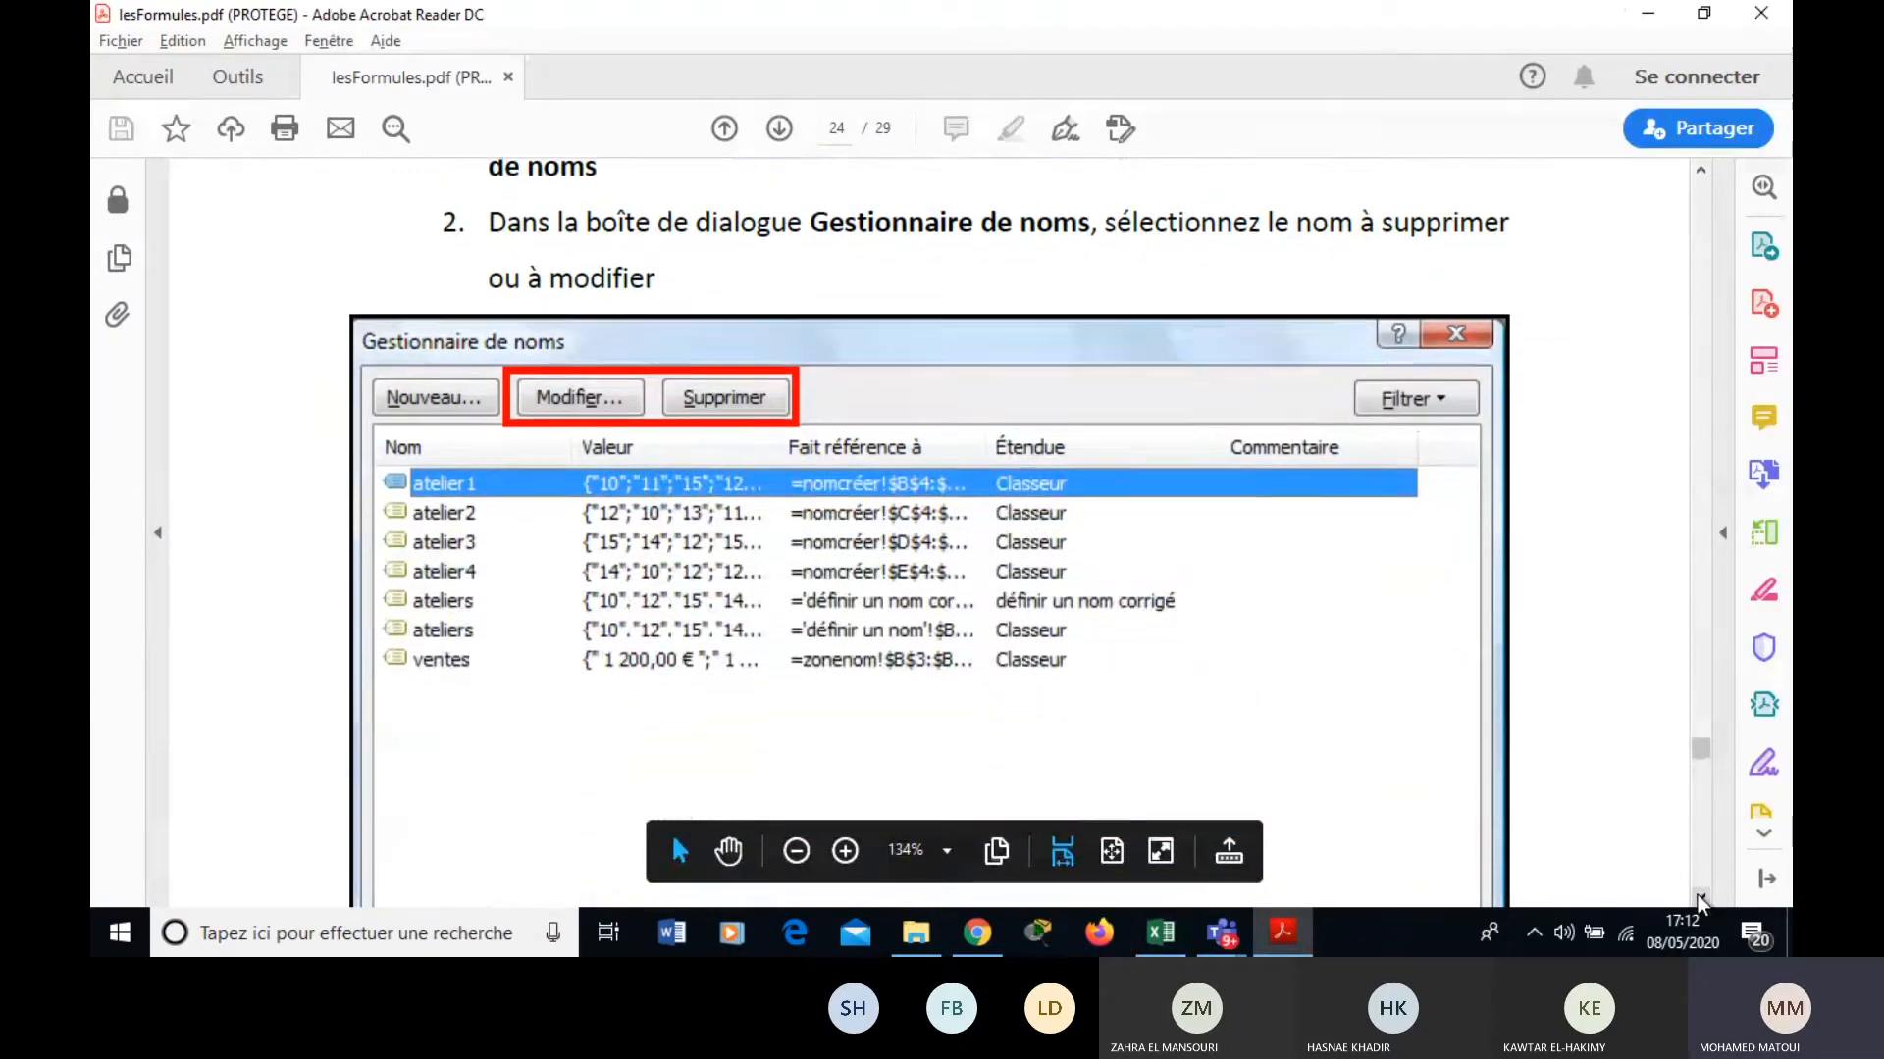
{"action": "scroll", "coordinate": [1697, 894], "scroll_direction": "down", "scroll_amount": 3}
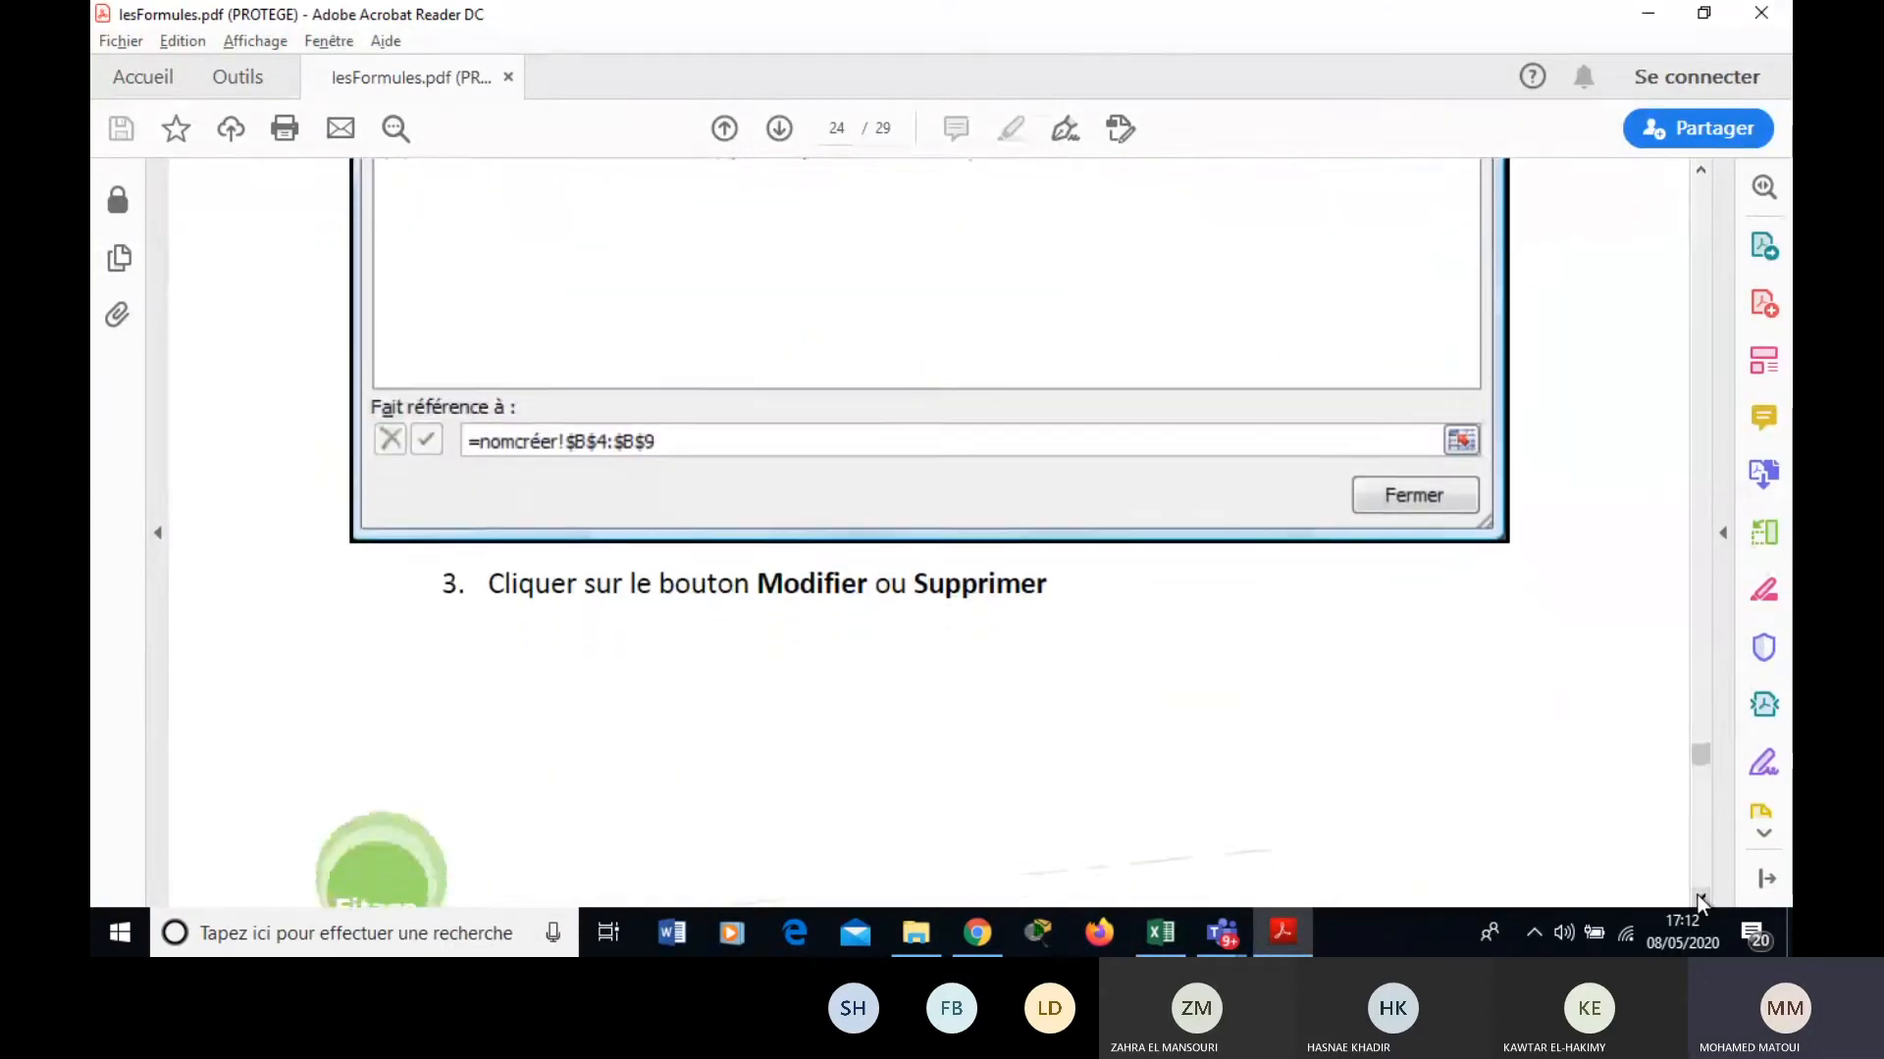
{"action": "scroll", "coordinate": [1697, 894], "scroll_direction": "down", "scroll_amount": 3}
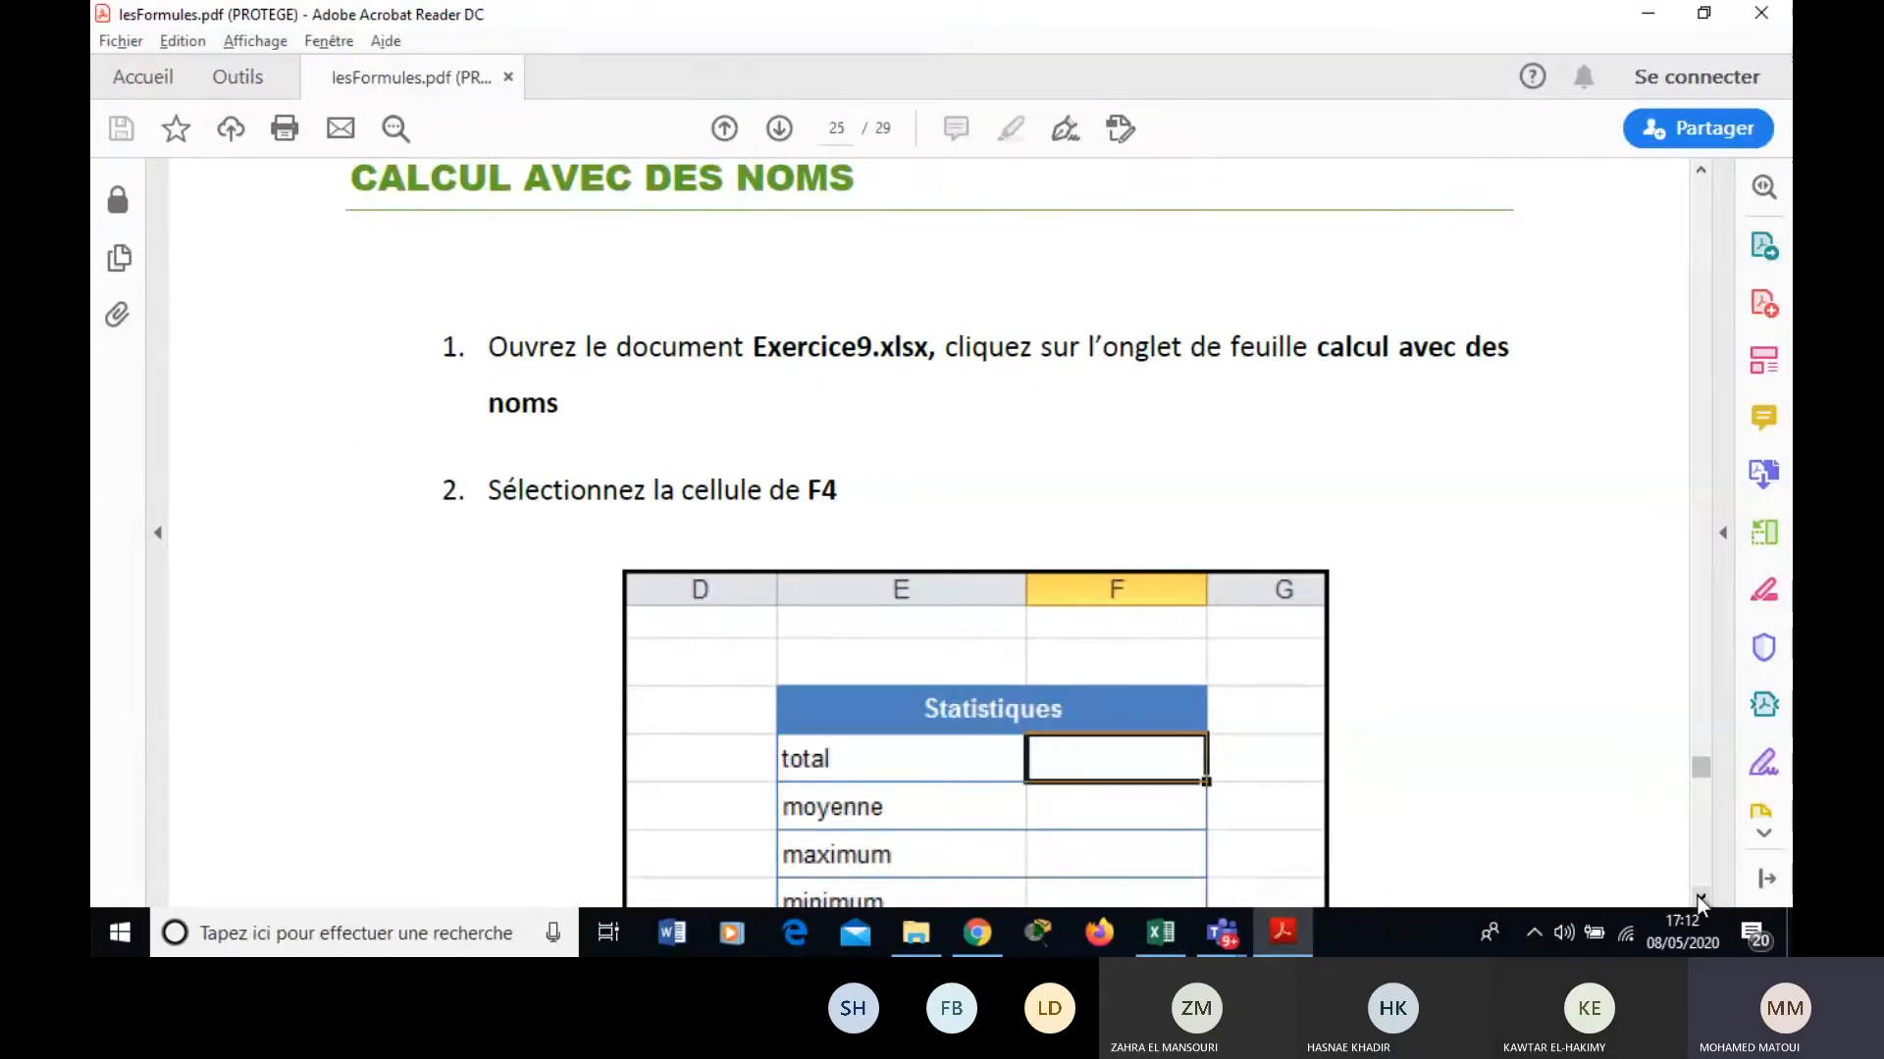
Read the page 25 steps for summing with a name, and switch to Excel to open the calcul avec des nom sheet.
{"action": "scroll", "coordinate": [1697, 895], "scroll_direction": "down", "scroll_amount": 8}
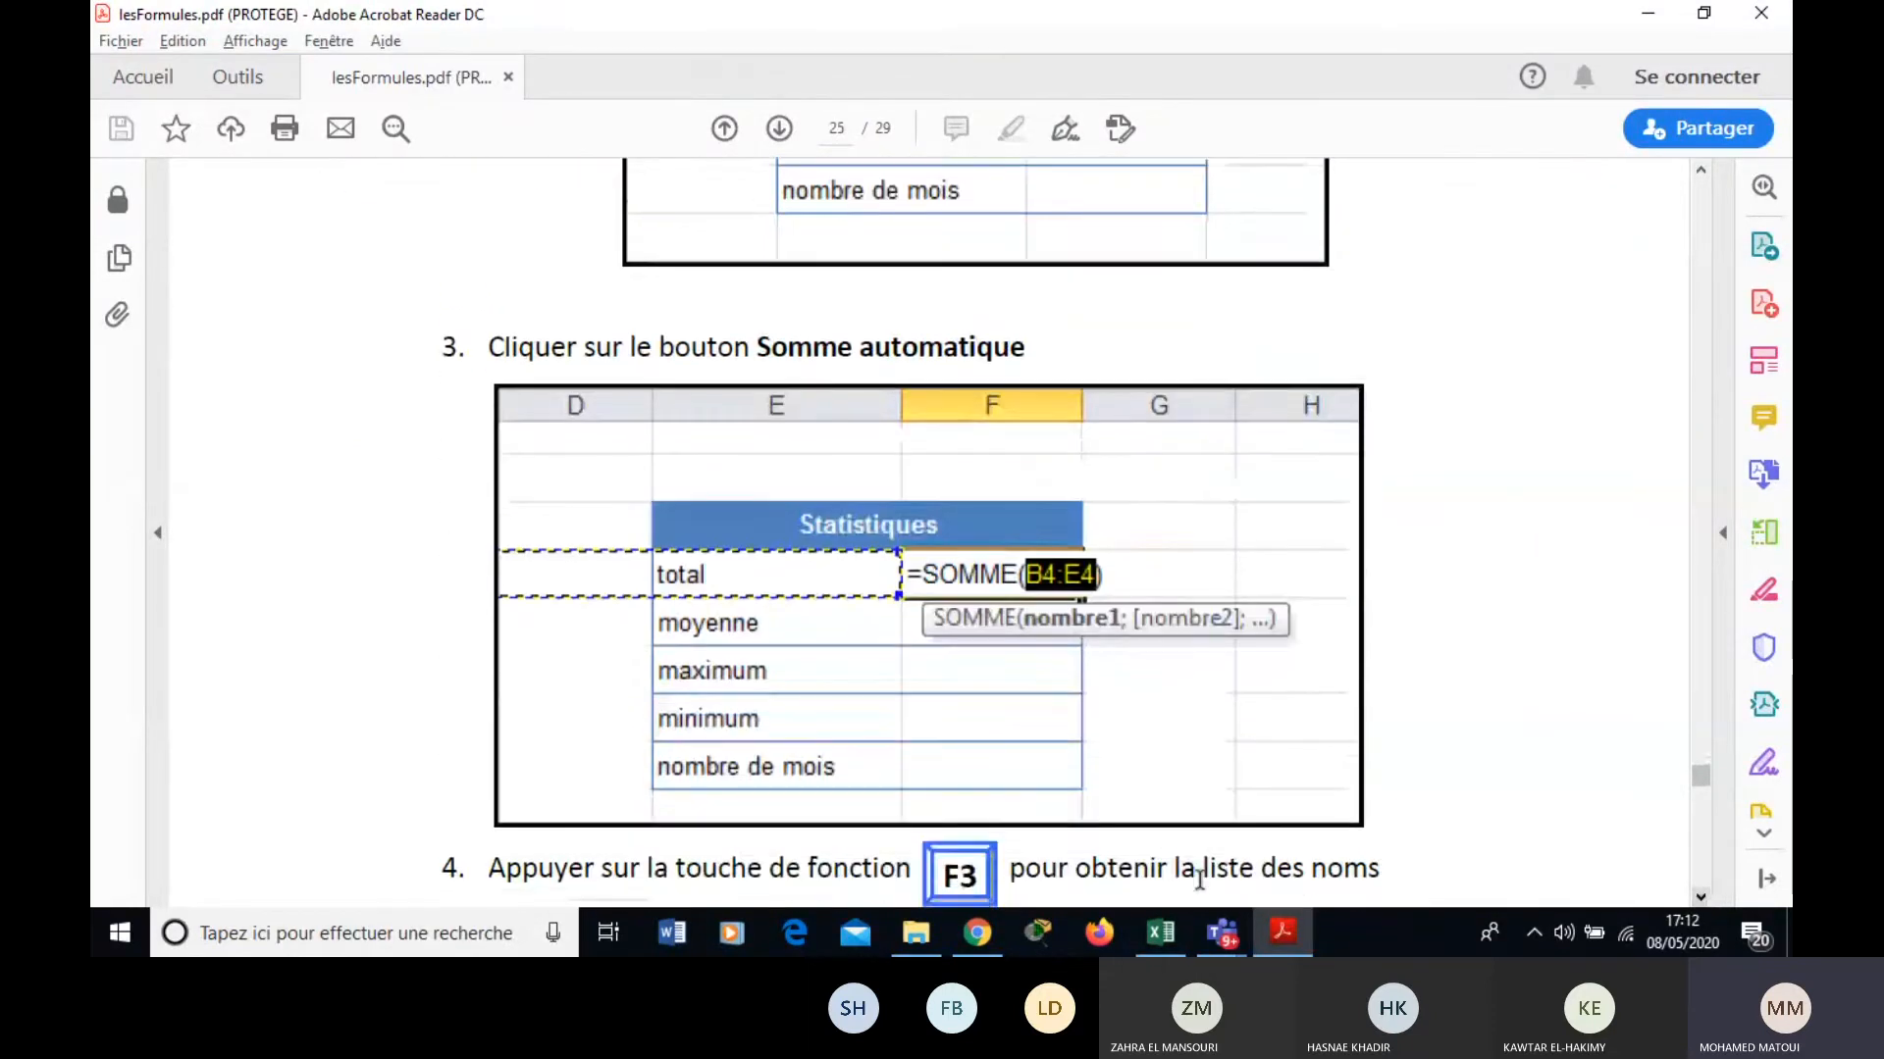
{"action": "left_click", "coordinate": [1166, 940]}
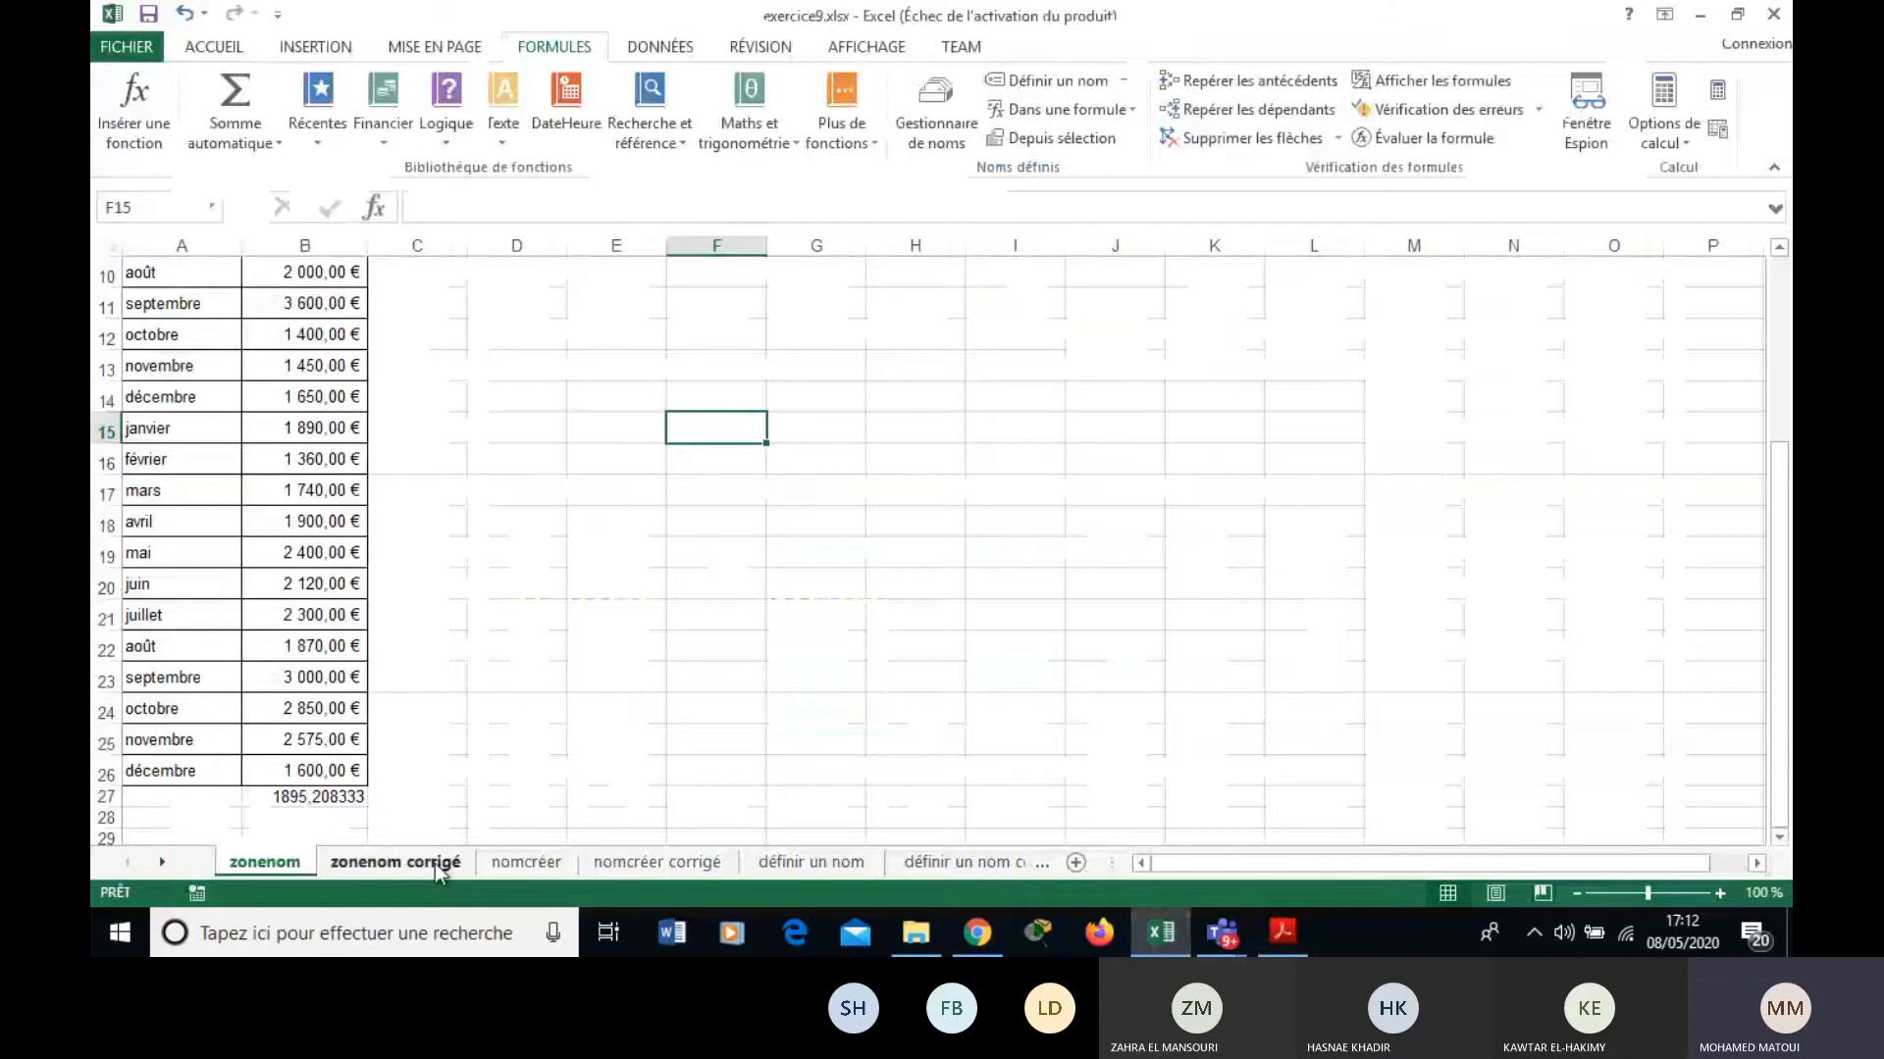
{"action": "left_click", "coordinate": [515, 870]}
{"action": "left_click", "coordinate": [710, 870]}
{"action": "left_click", "coordinate": [824, 870]}
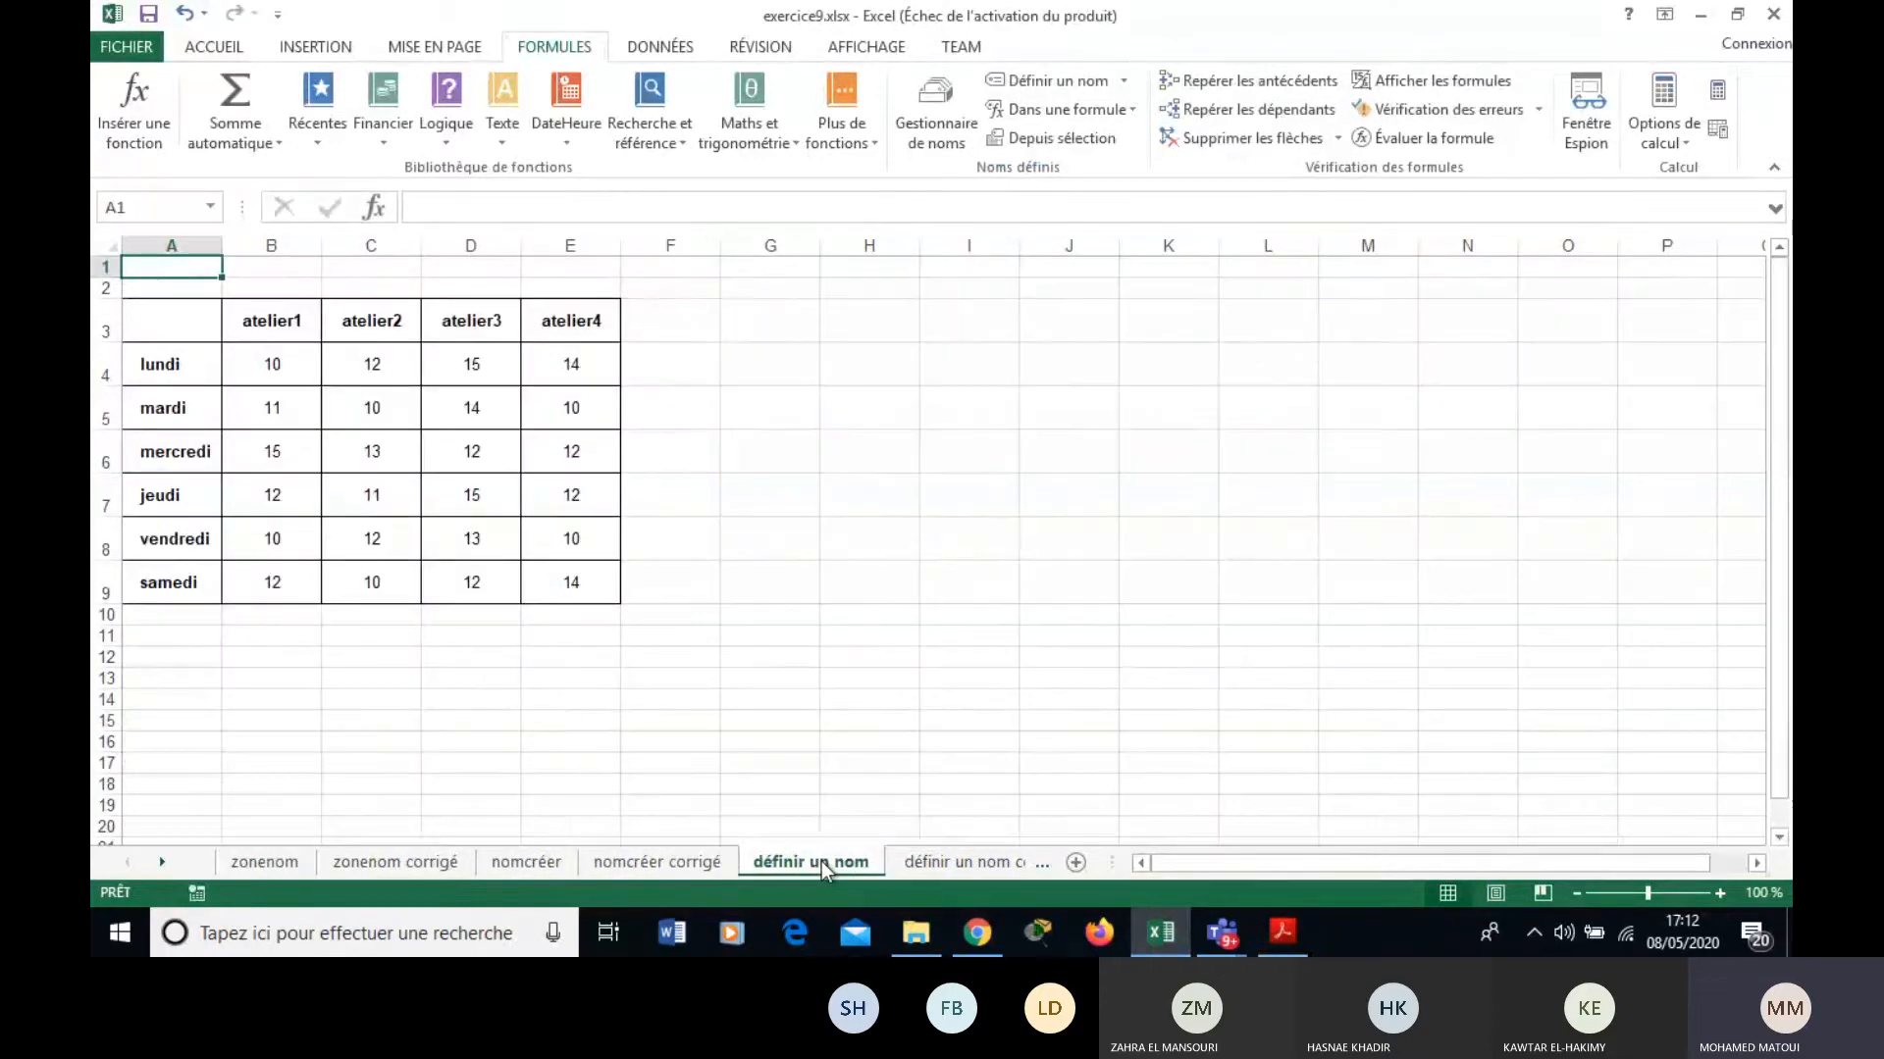
{"action": "left_click", "coordinate": [923, 870]}
{"action": "left_click", "coordinate": [922, 870]}
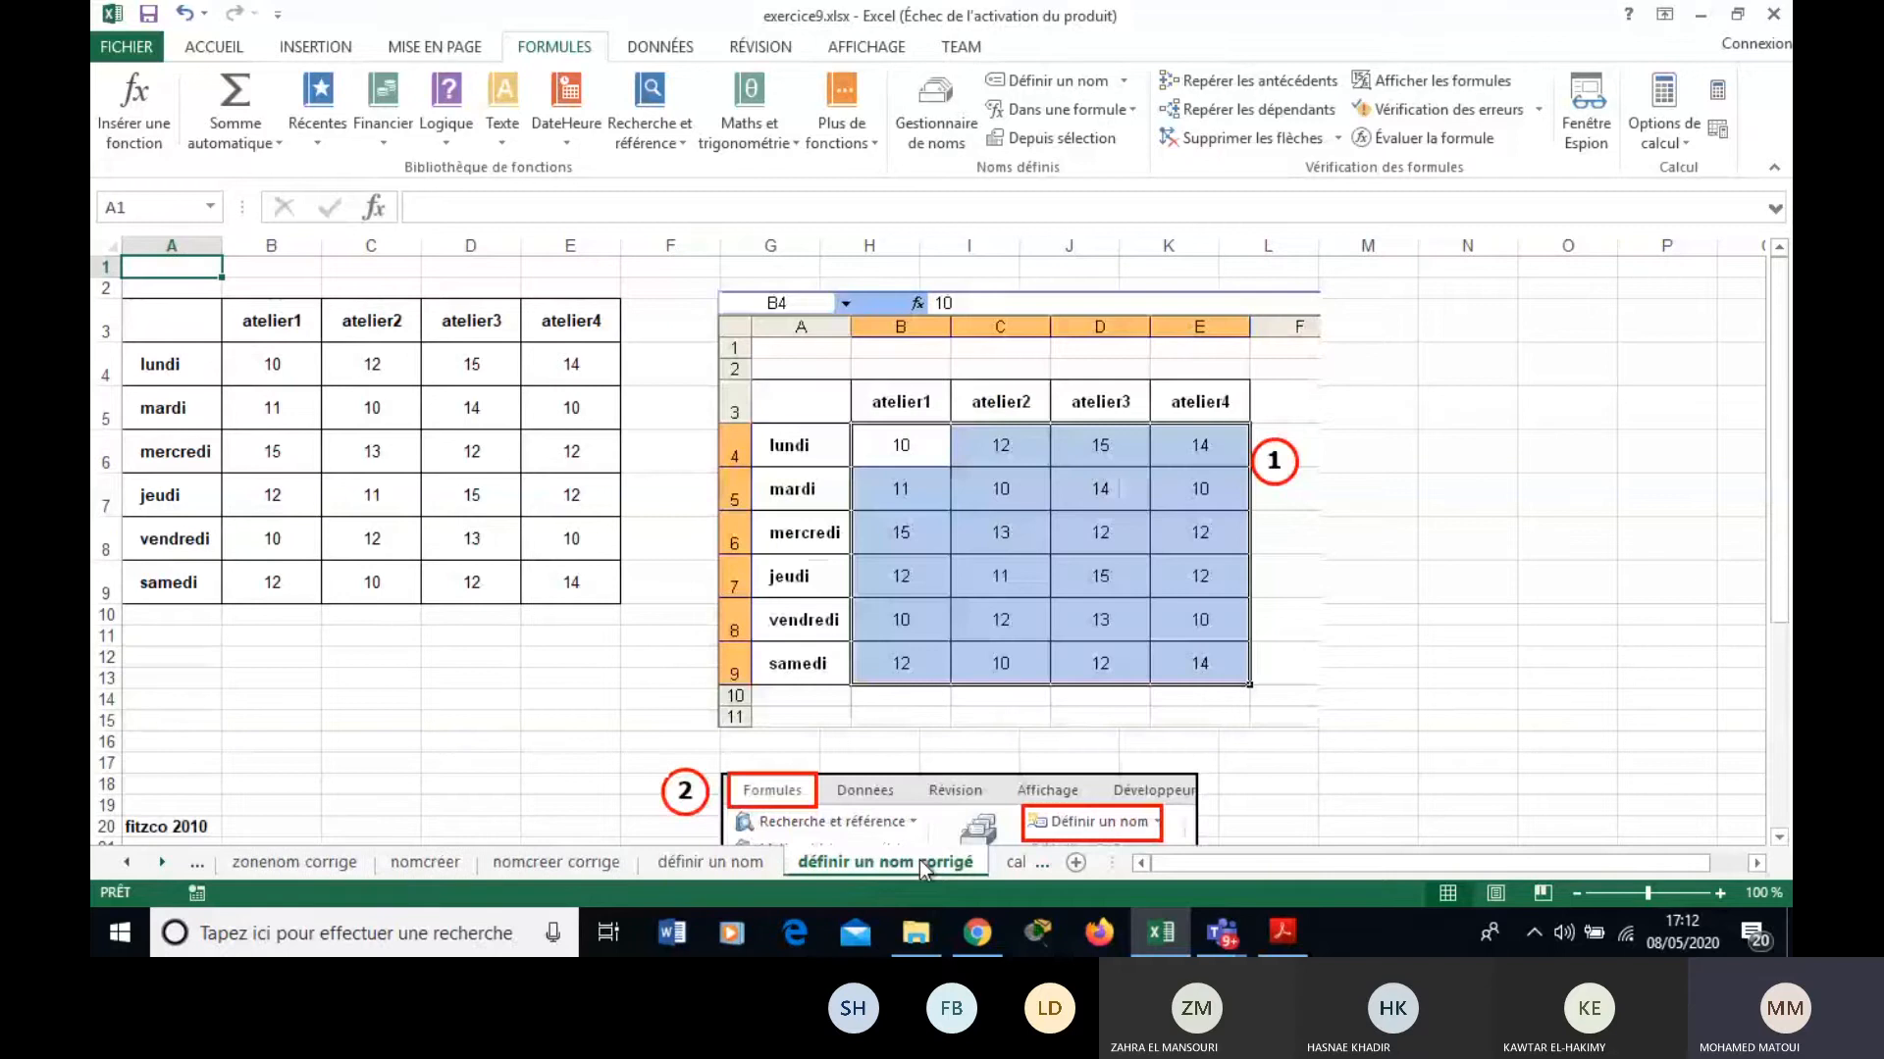
{"action": "left_click", "coordinate": [1016, 862]}
Try to assign the name vente to the sales amounts in B3:B26 of the calcul avec des nom sheet.
{"action": "left_click_drag", "start_coordinate": [304, 324], "coordinate": [351, 801]}
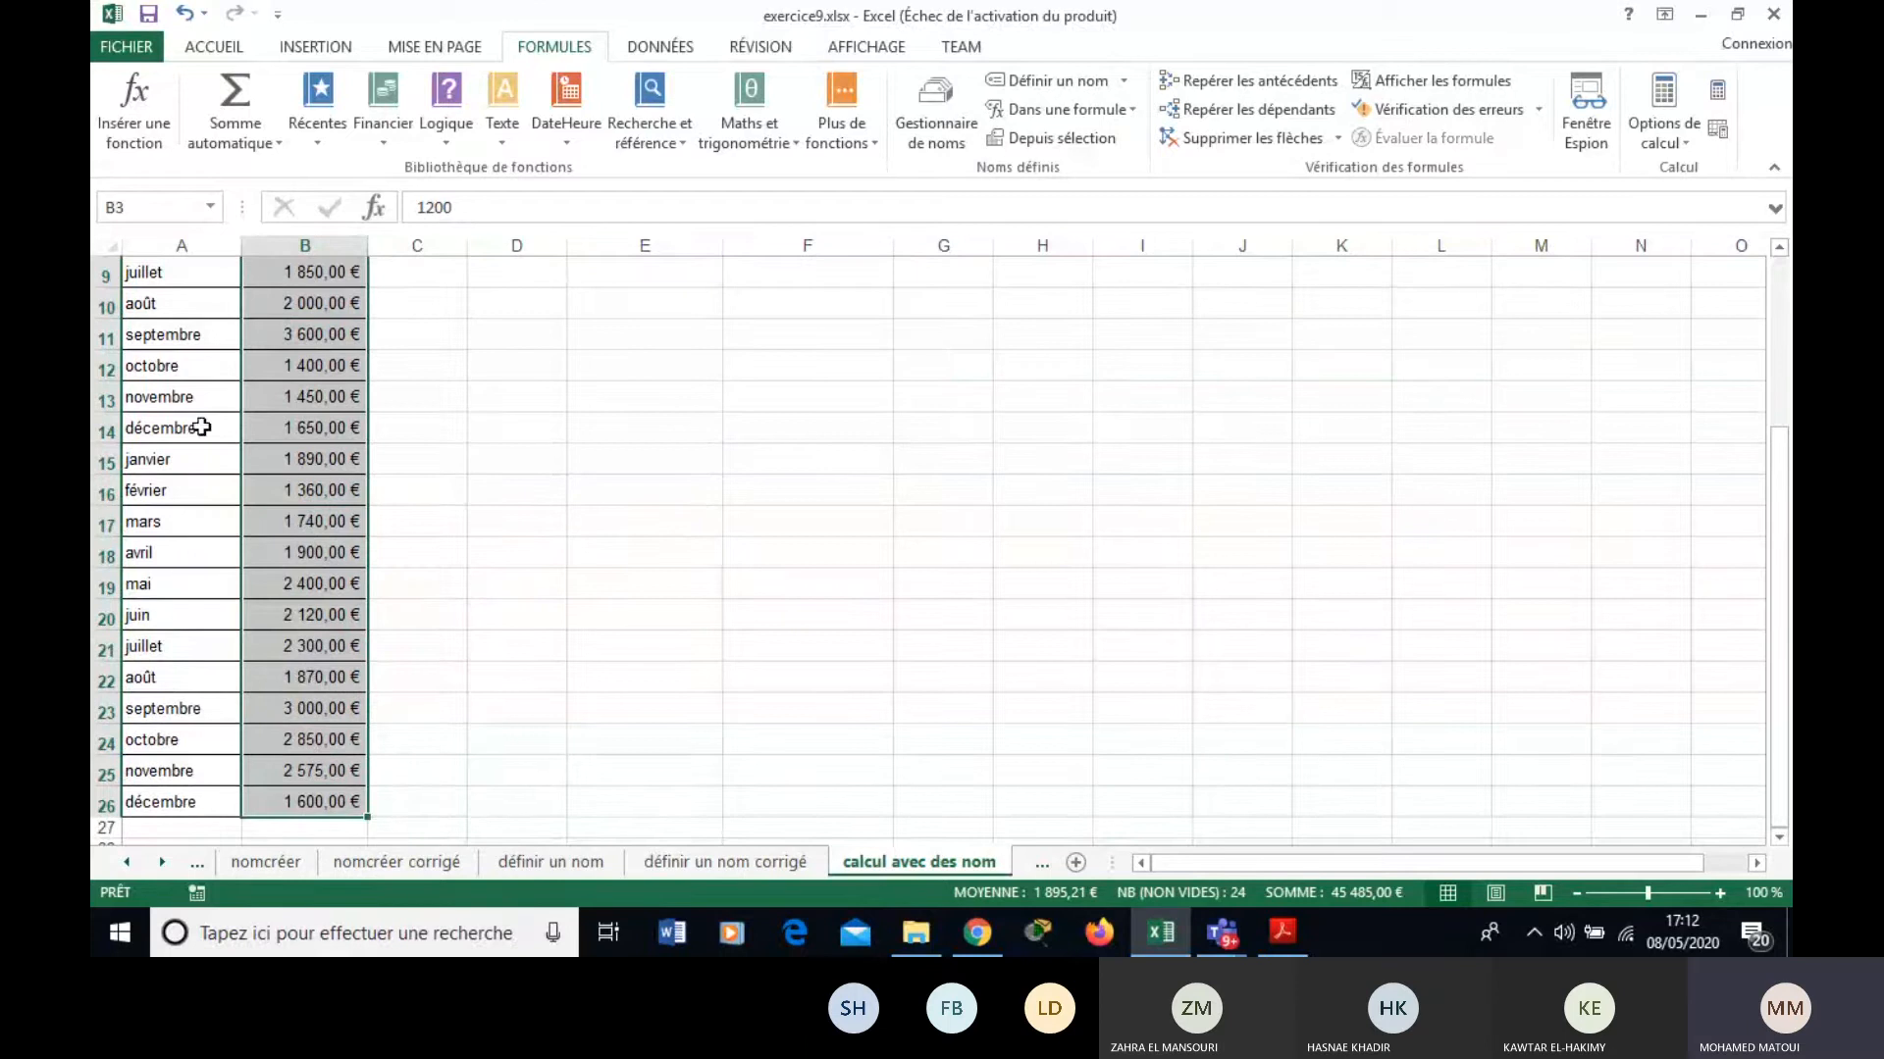
{"action": "left_click", "coordinate": [184, 210]}
{"action": "type", "text": "vn"}
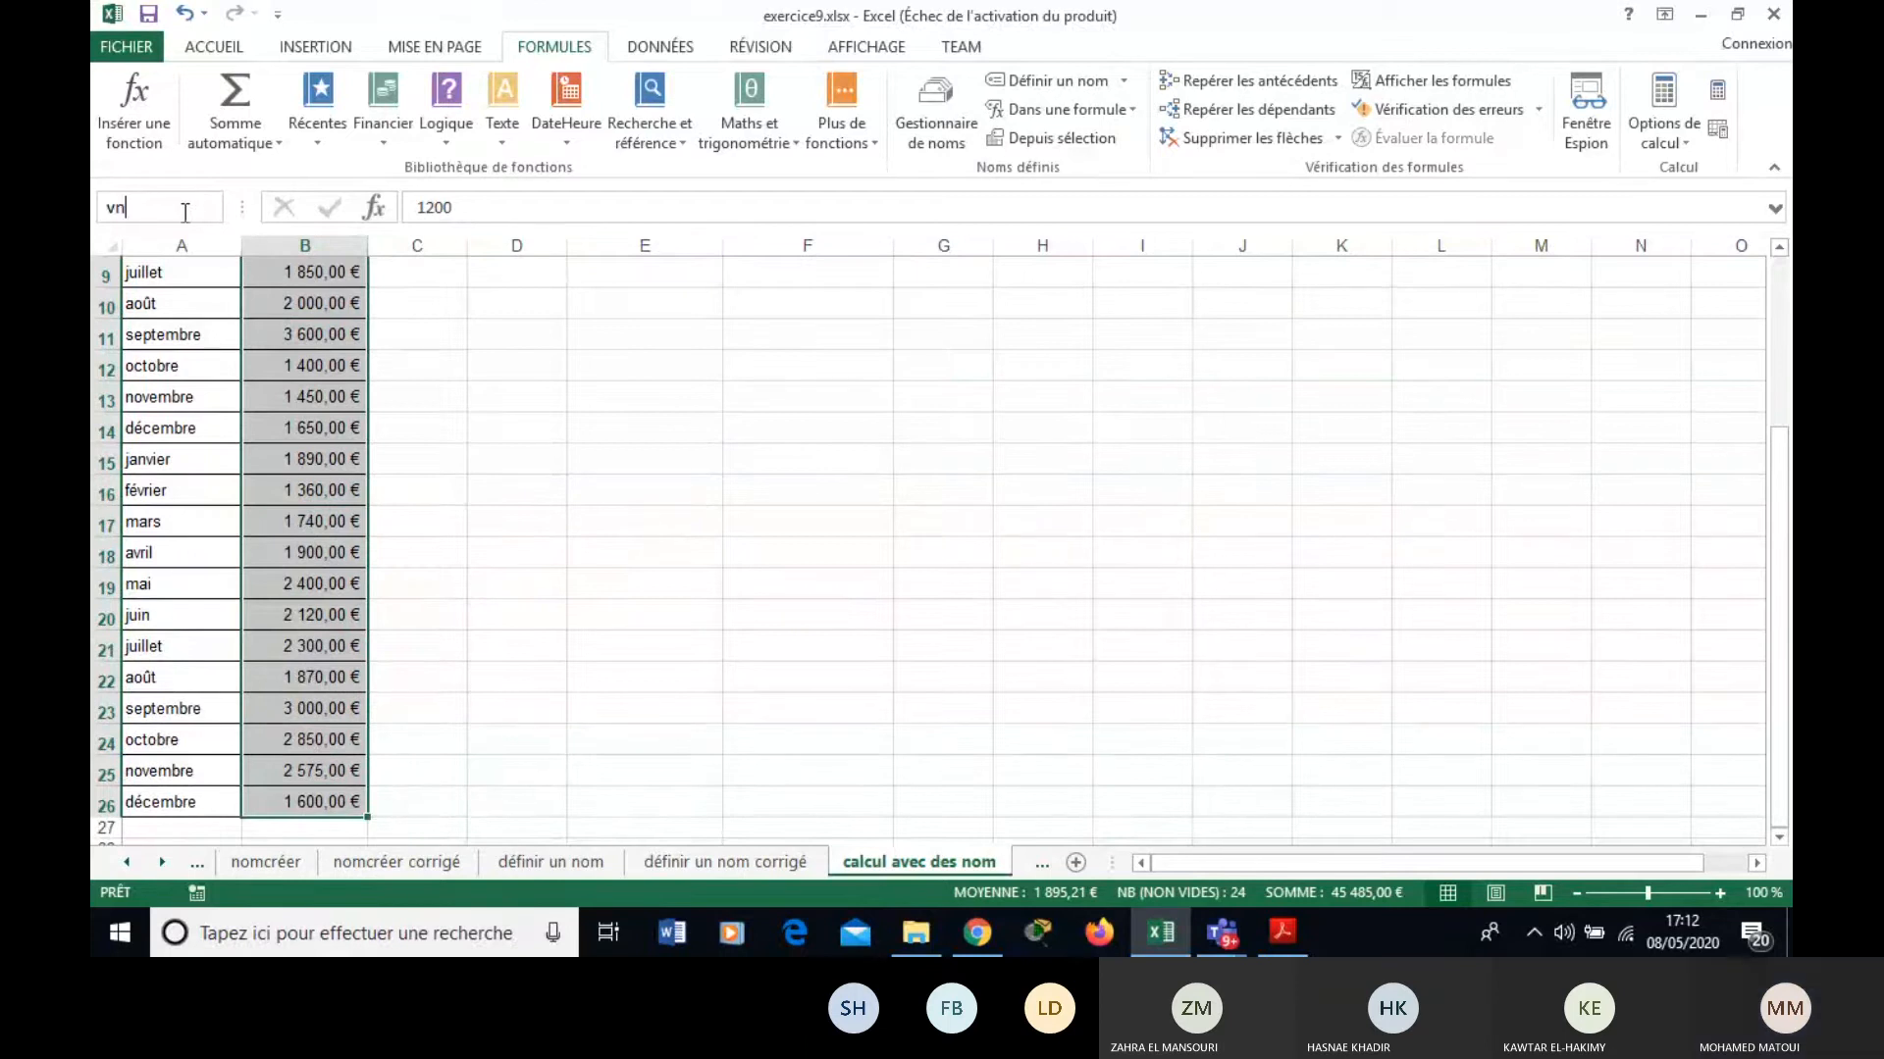
{"action": "key", "text": "BackSpace"}
{"action": "type", "text": "ente"}
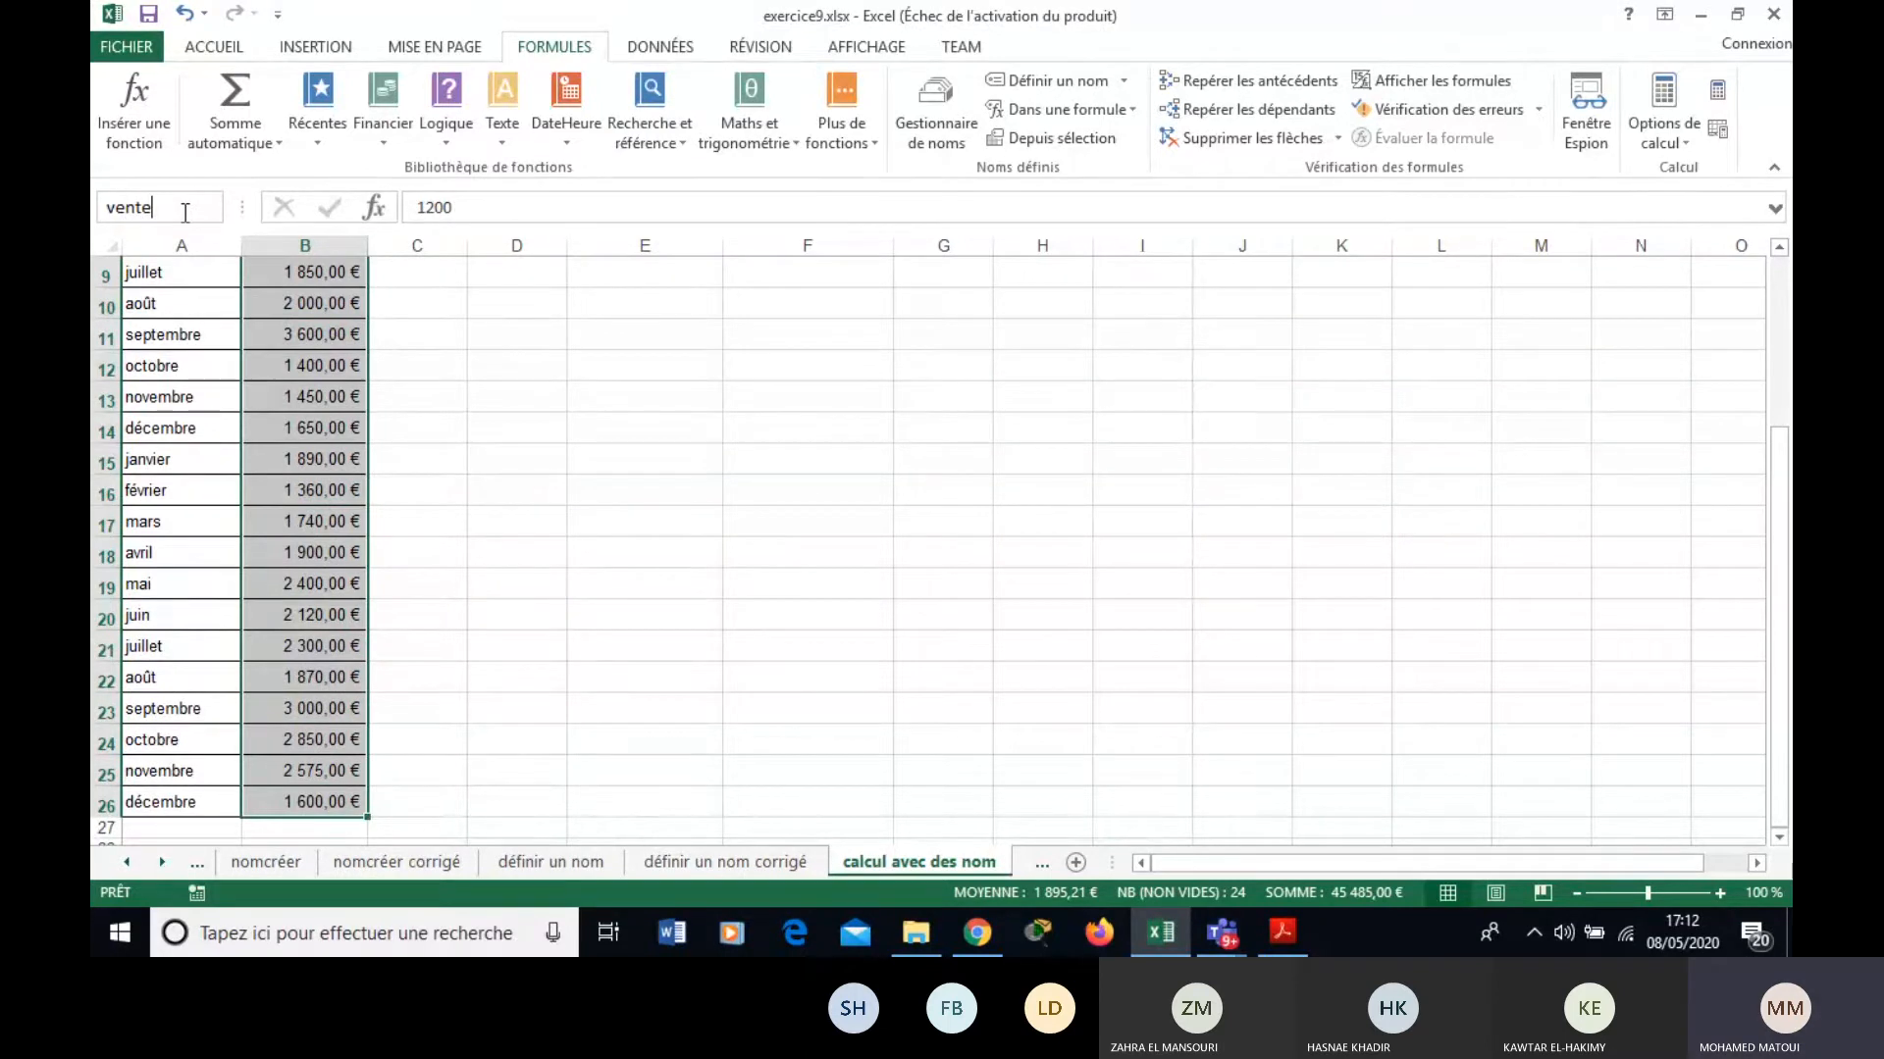
{"action": "key", "text": "Return"}
{"action": "left_click", "coordinate": [721, 395]}
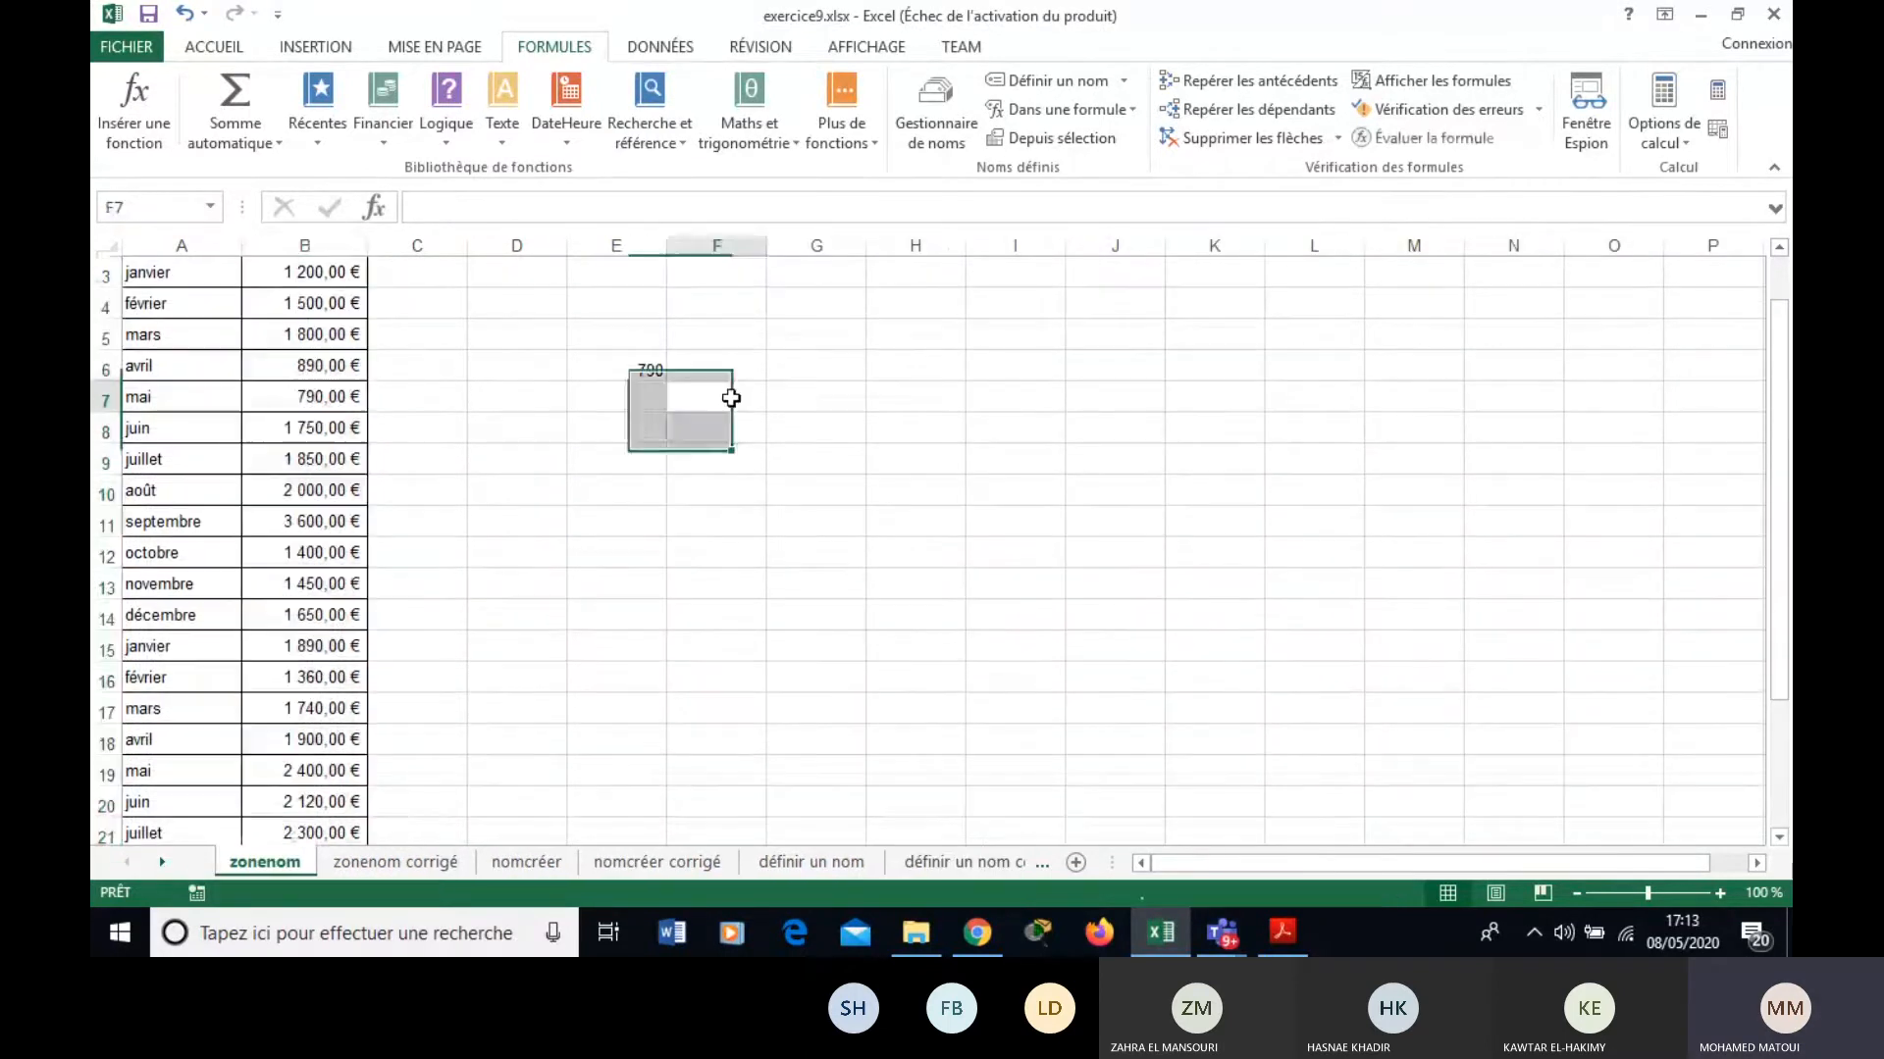
Return to the calcul avec des nom sheet and calculate the total in F4 with SOMME, pasting the name vente from the list of names.
{"action": "left_click", "coordinate": [956, 863]}
{"action": "left_click", "coordinate": [1000, 864]}
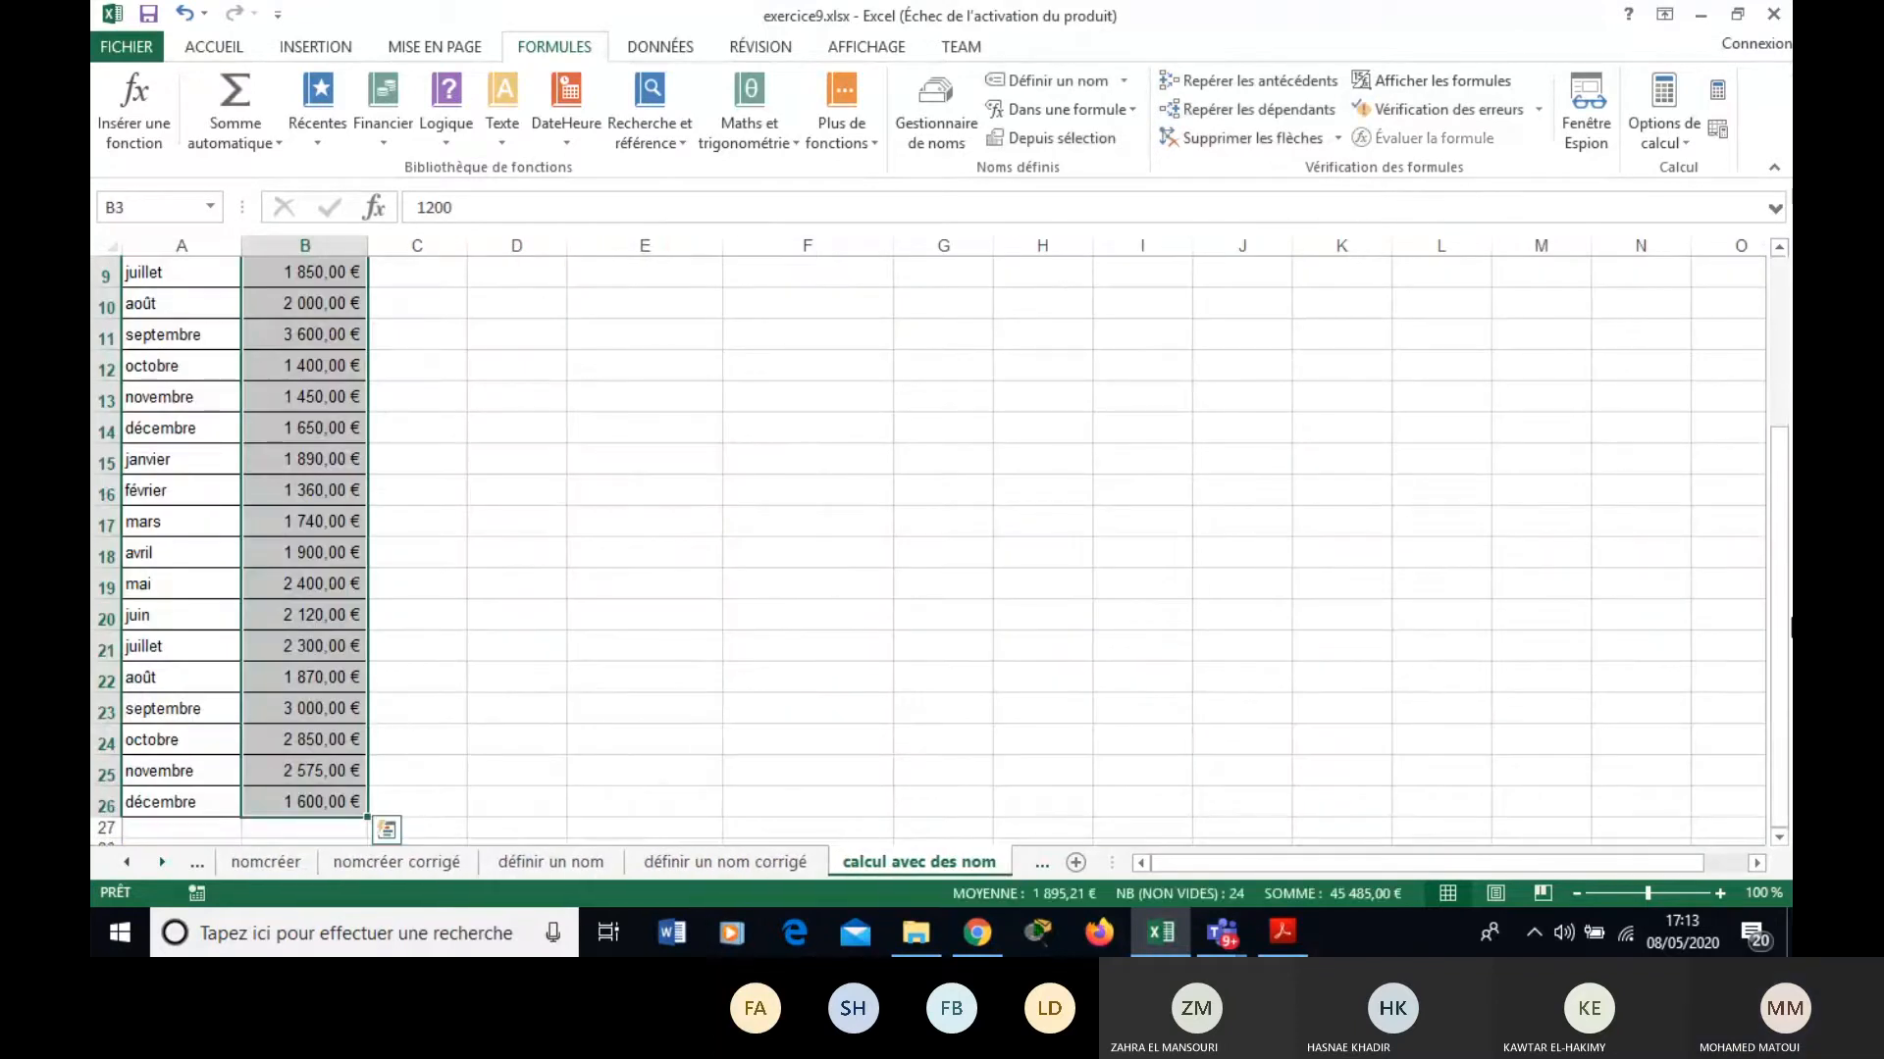
{"action": "scroll", "coordinate": [860, 393], "scroll_direction": "up", "scroll_amount": 3}
{"action": "left_click", "coordinate": [863, 355]}
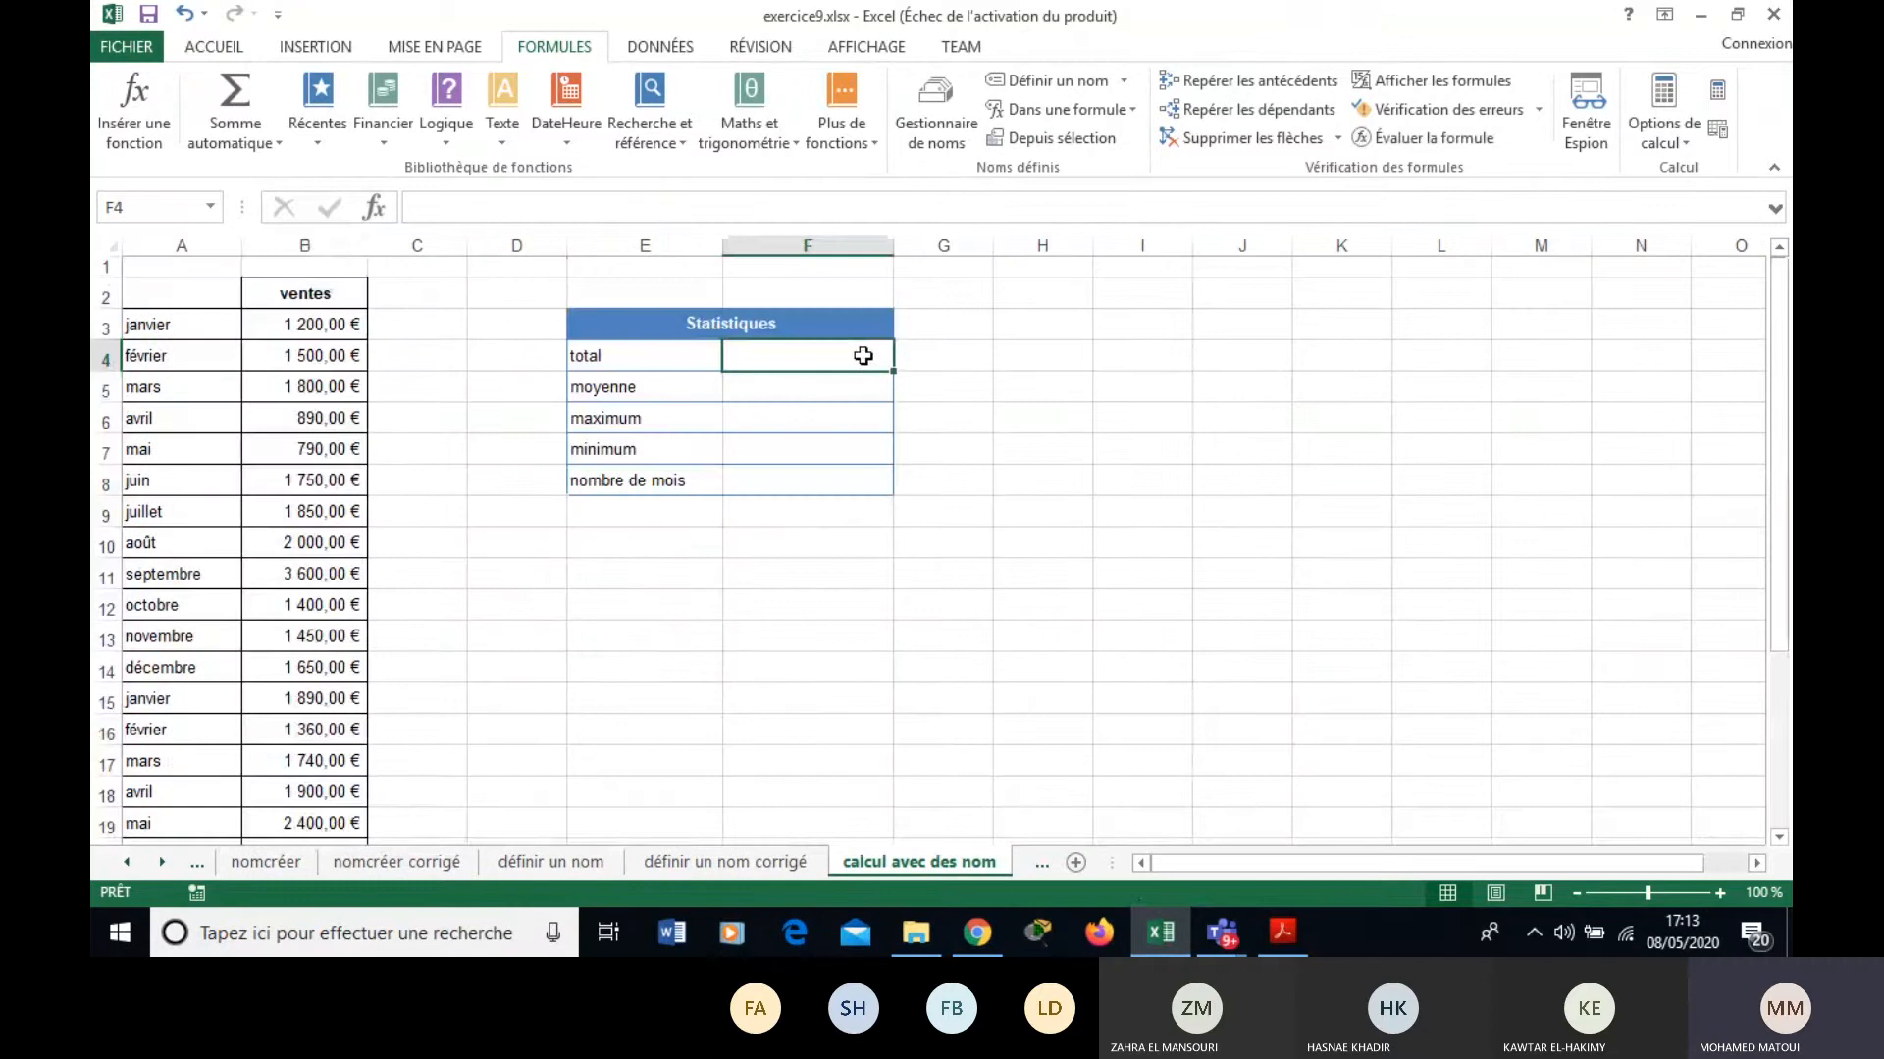
{"action": "type", "text": "="}
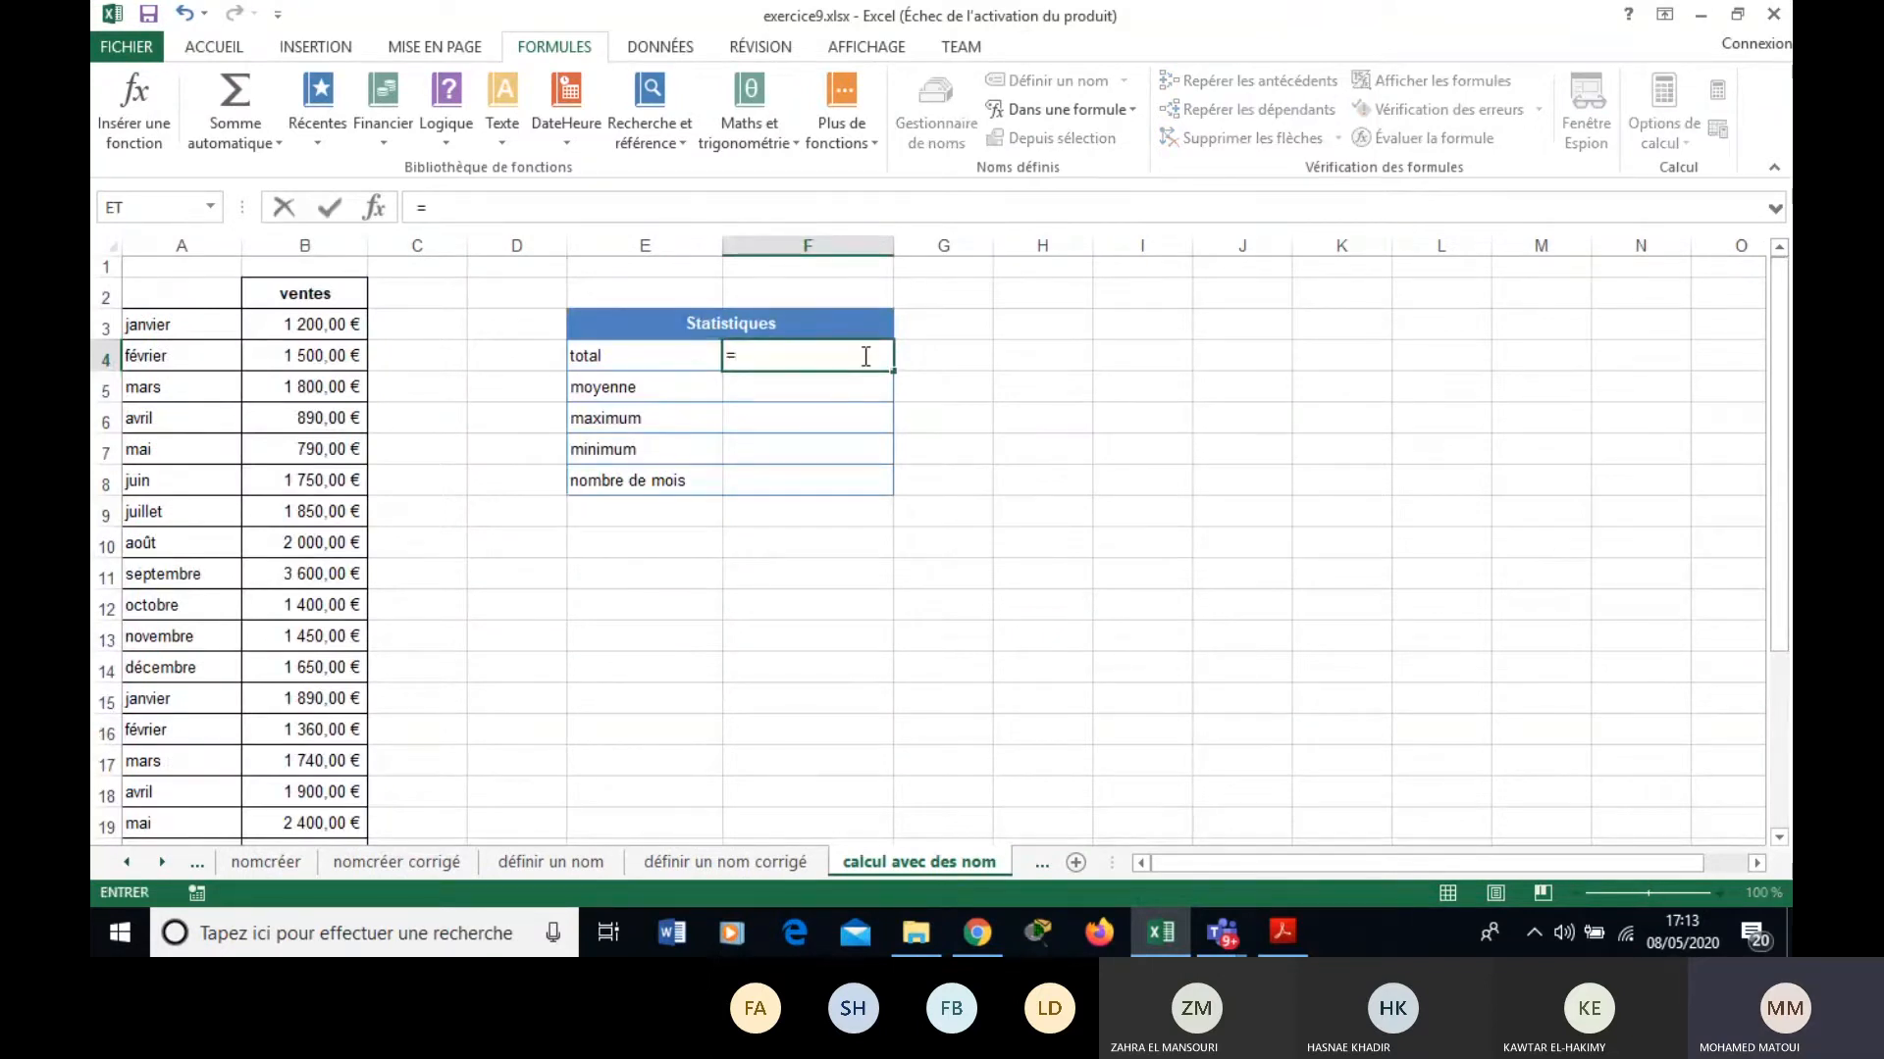
{"action": "type", "text": "somm"}
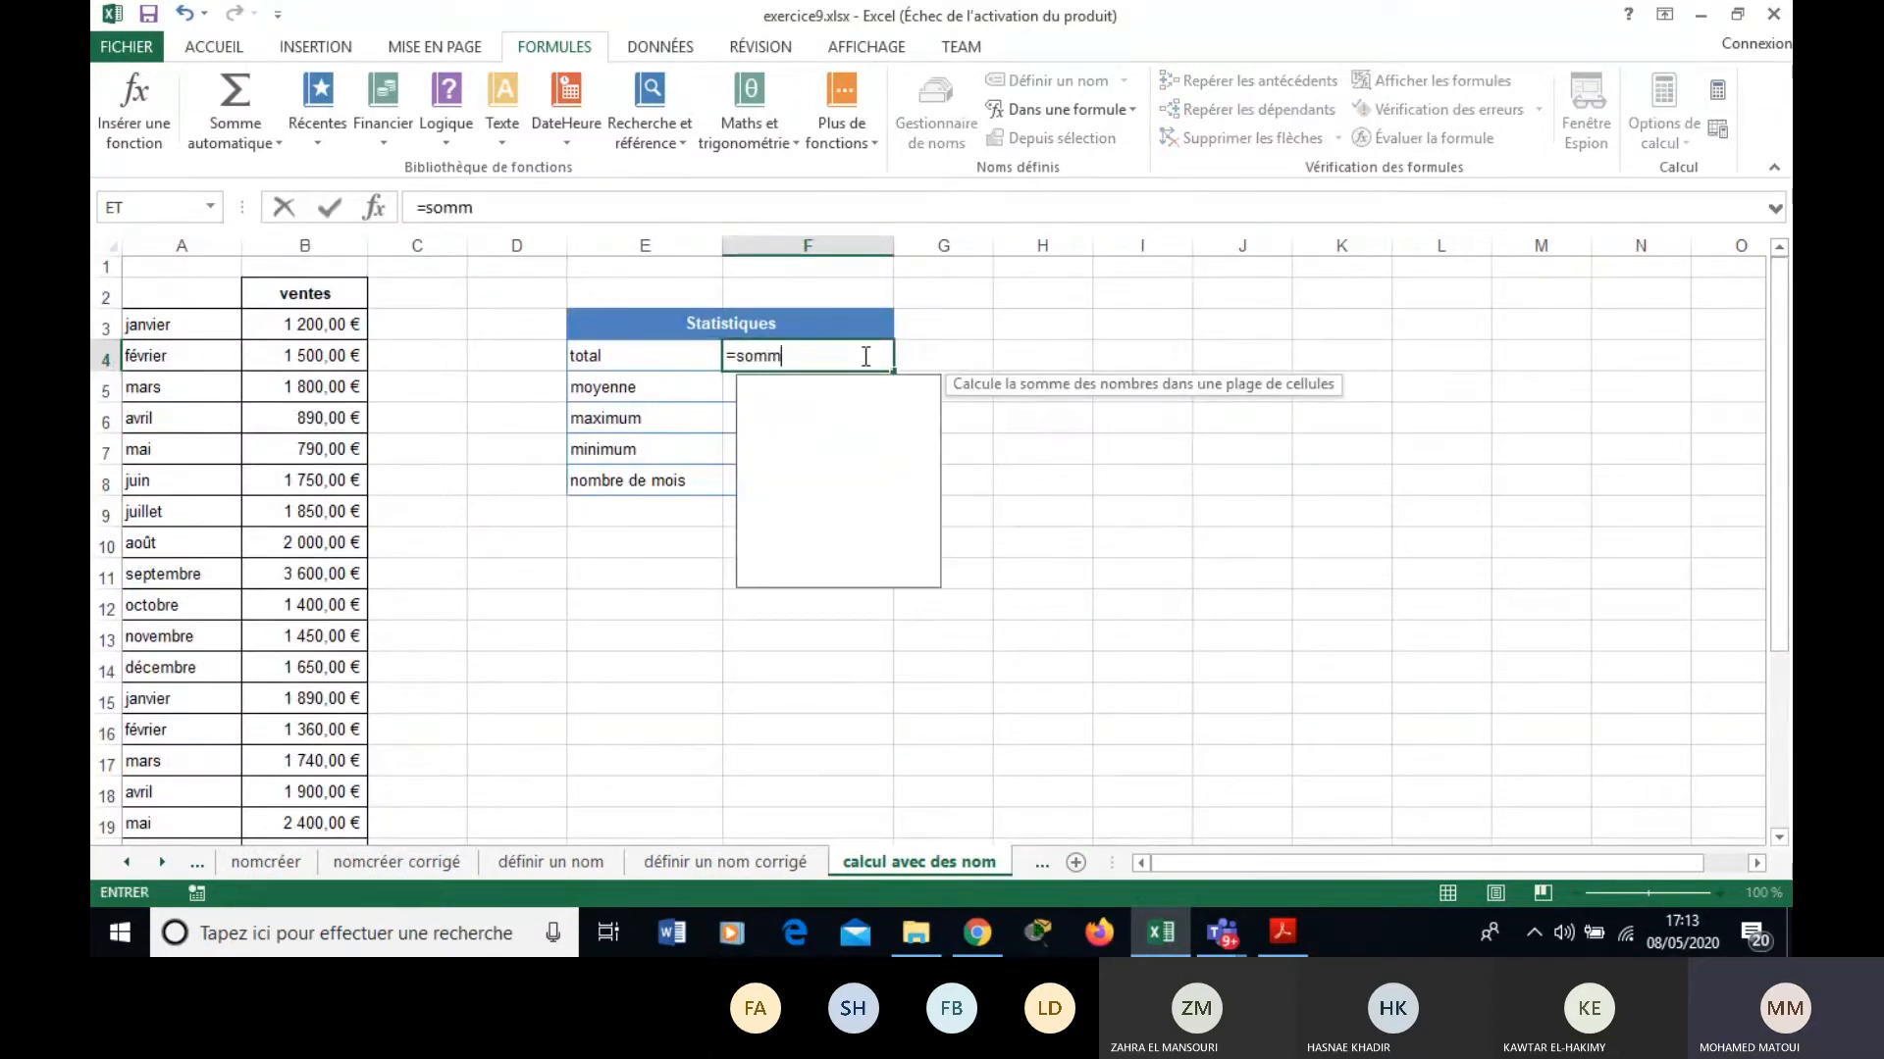
{"action": "type", "text": "e("}
{"action": "key", "text": "F3"}
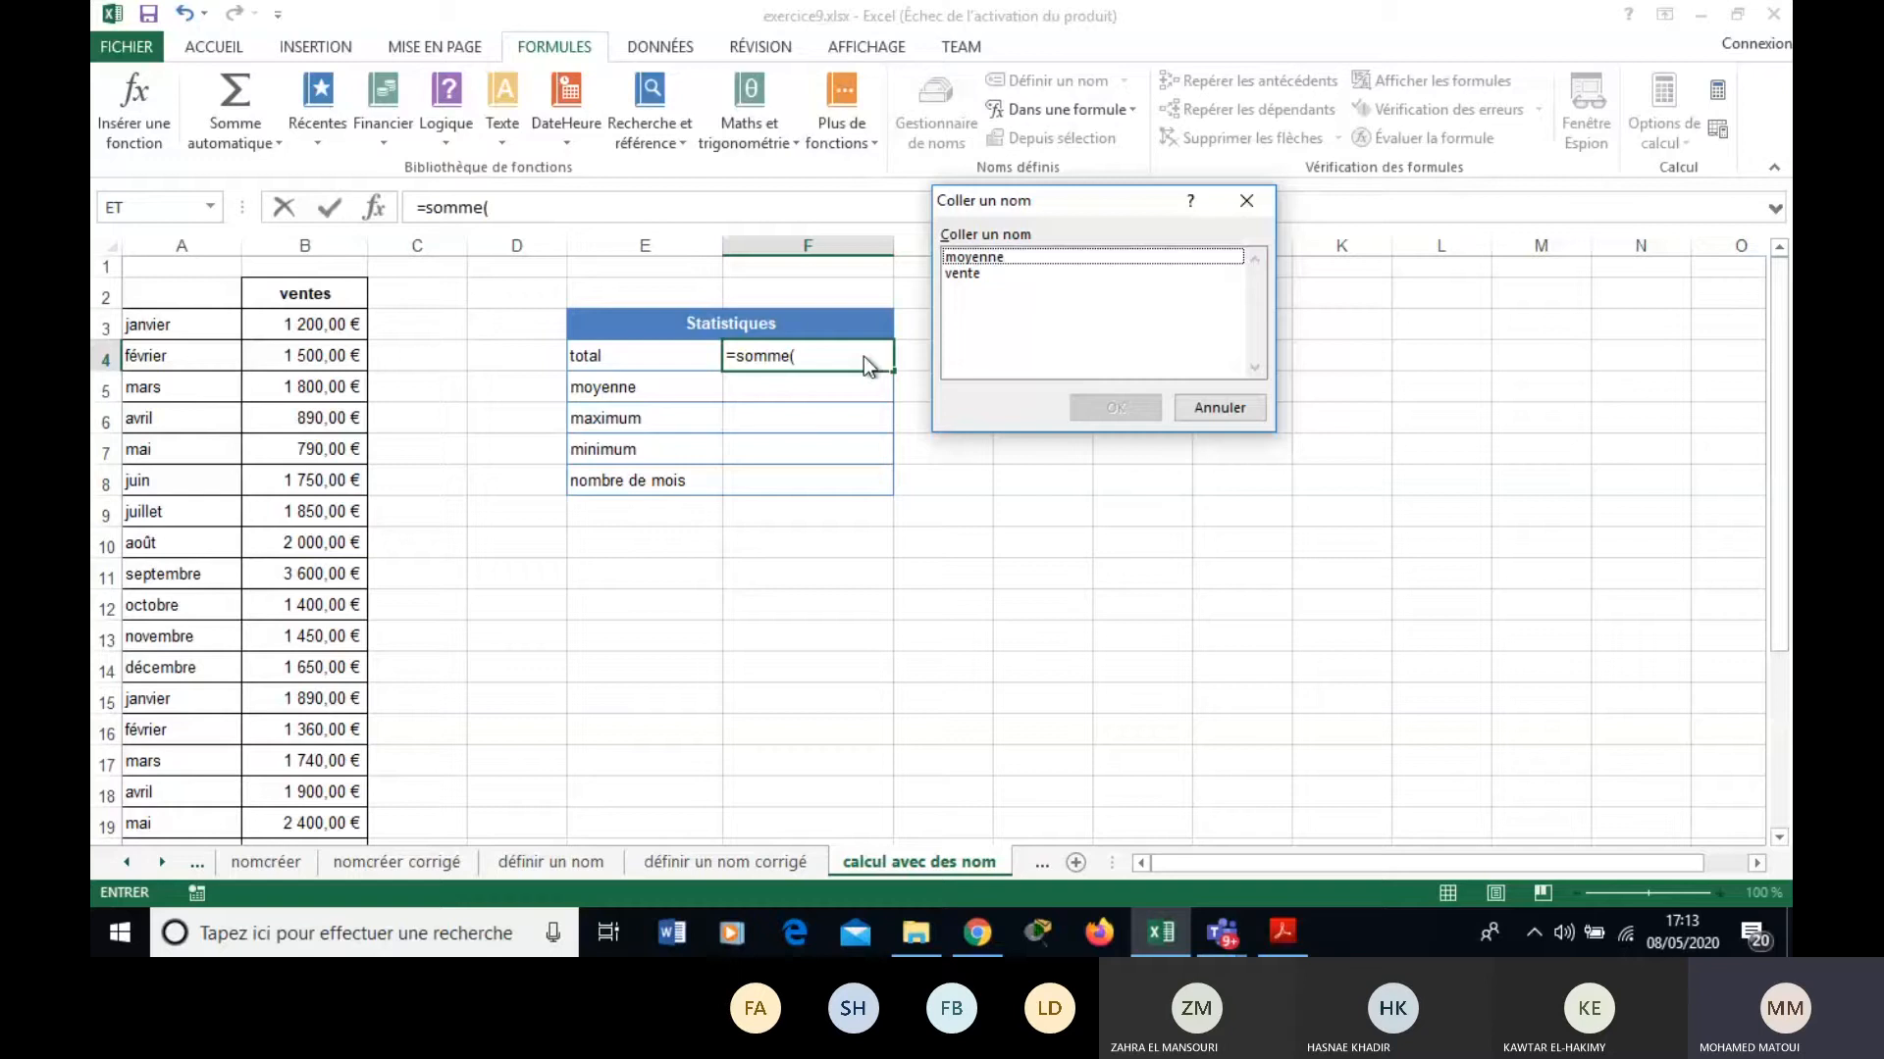
{"action": "left_click", "coordinate": [1015, 275]}
{"action": "left_click", "coordinate": [1094, 406]}
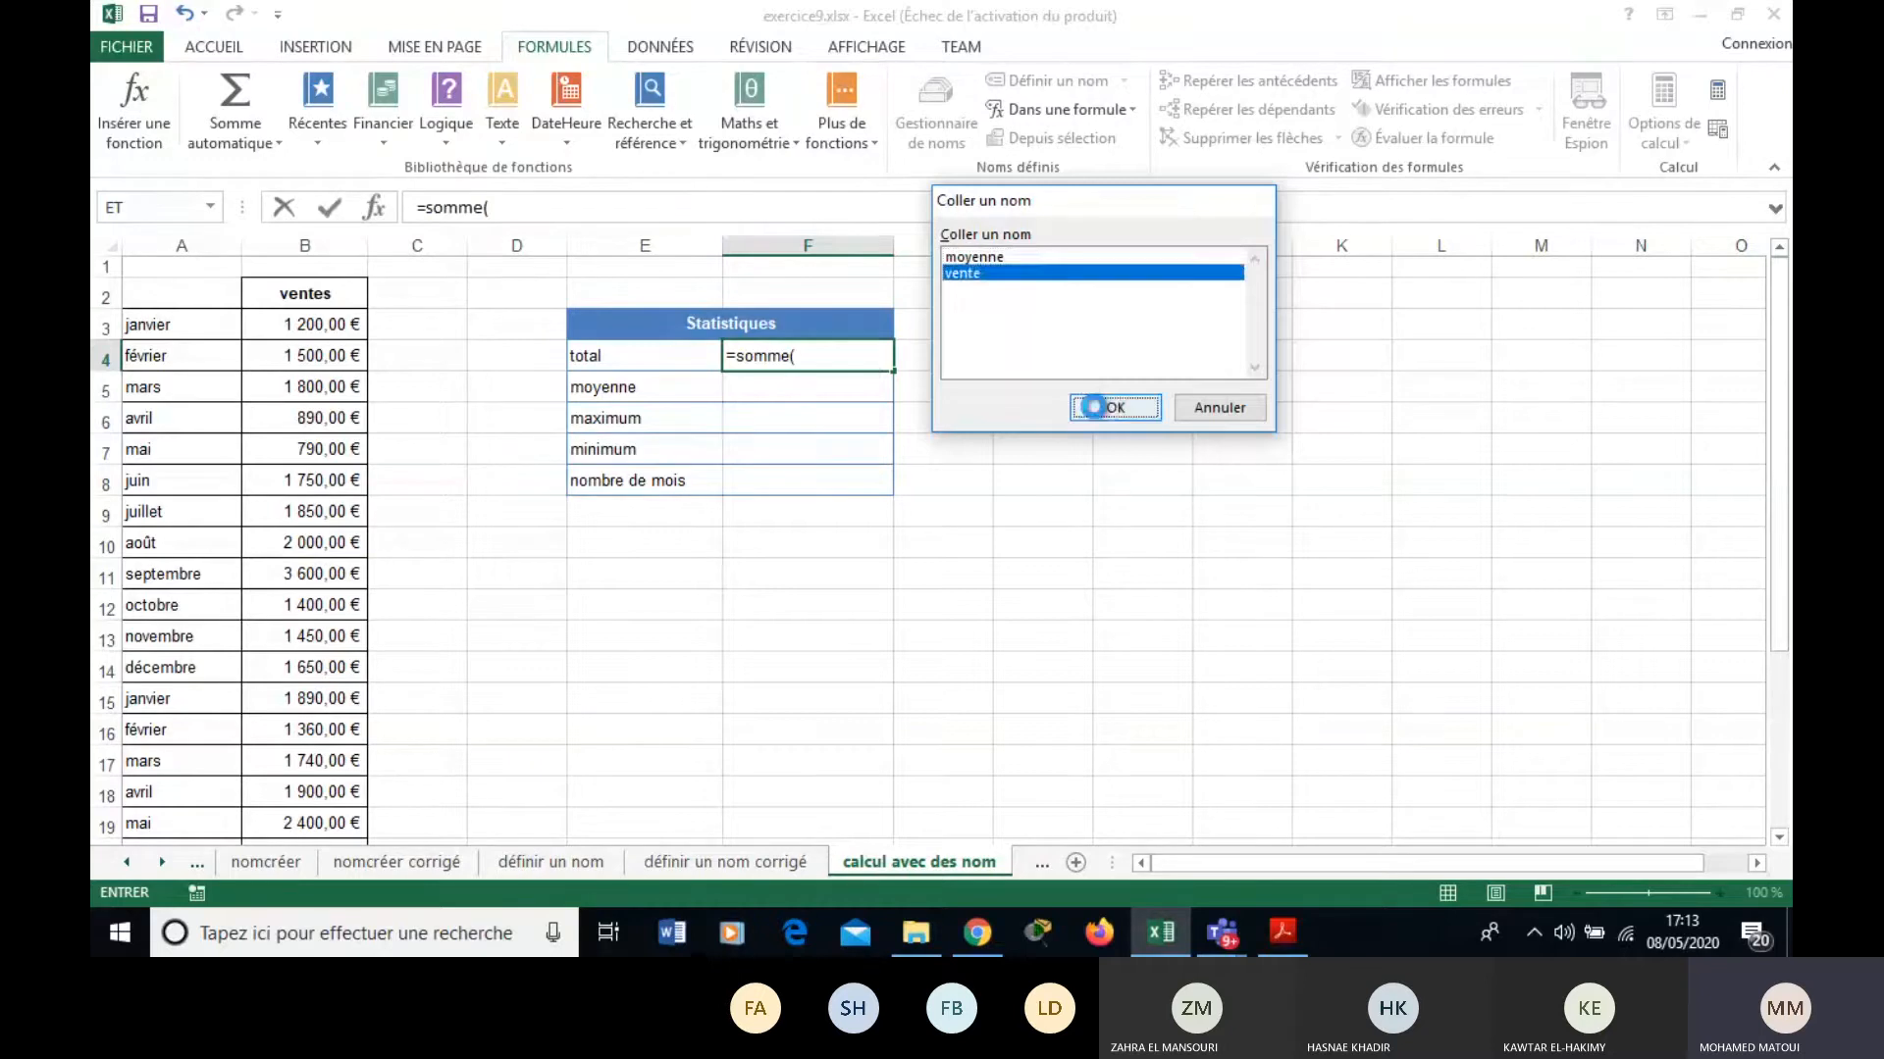
{"action": "key", "text": "Return"}
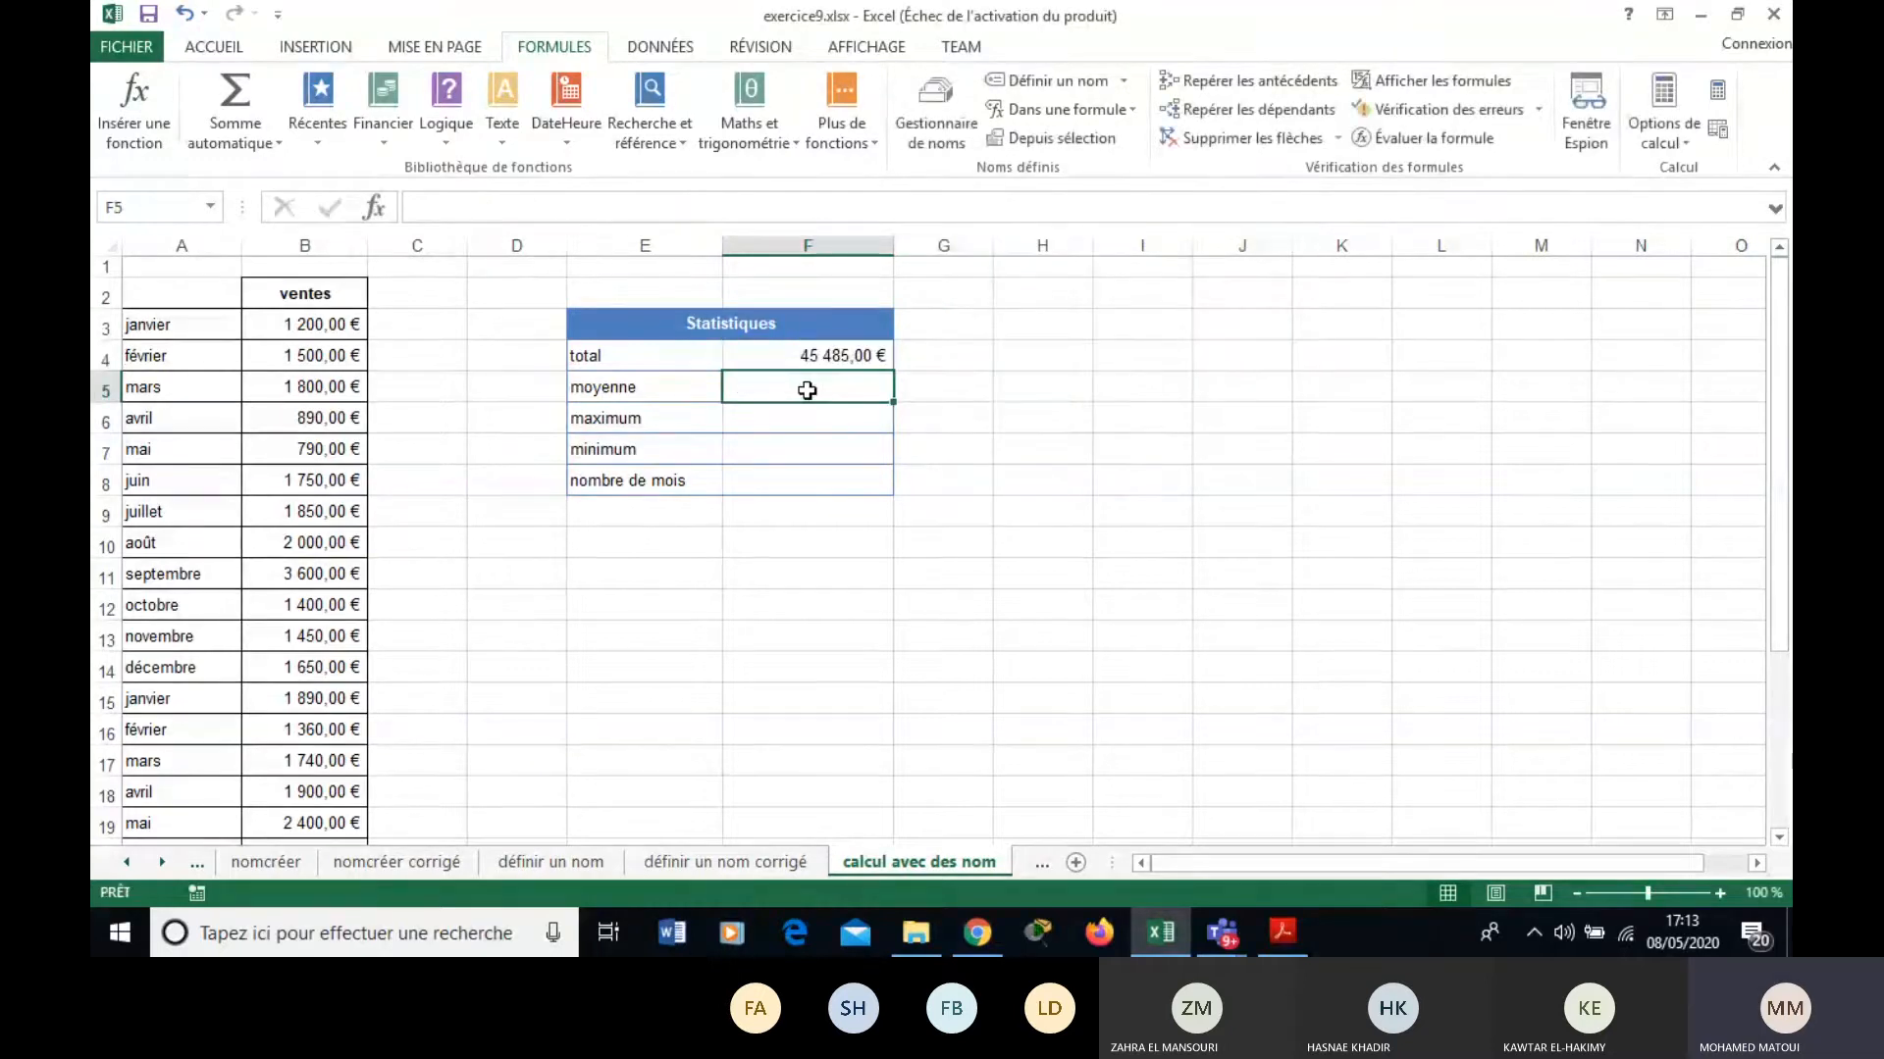
Calculate the average sales in F5 with the formula =moyenne(vente).
{"action": "type", "text": "=mo"}
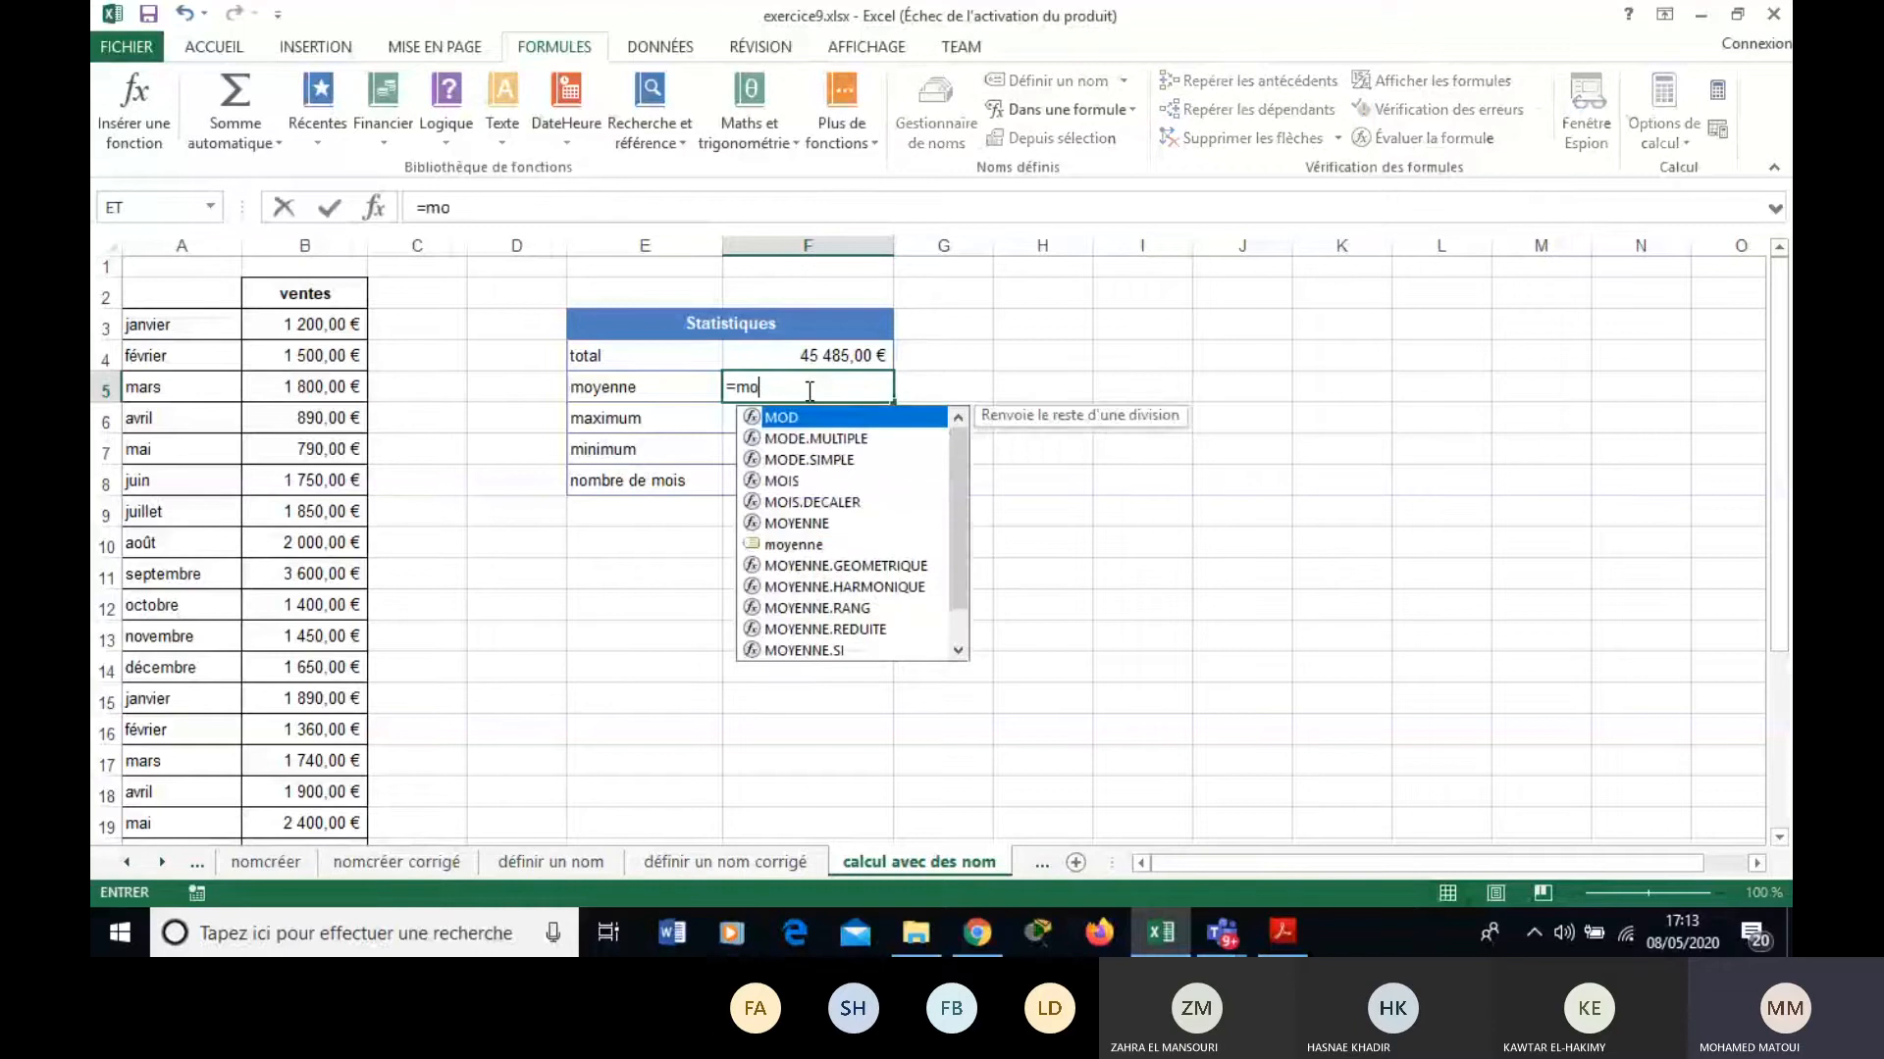
{"action": "type", "text": "yenne(vente"}
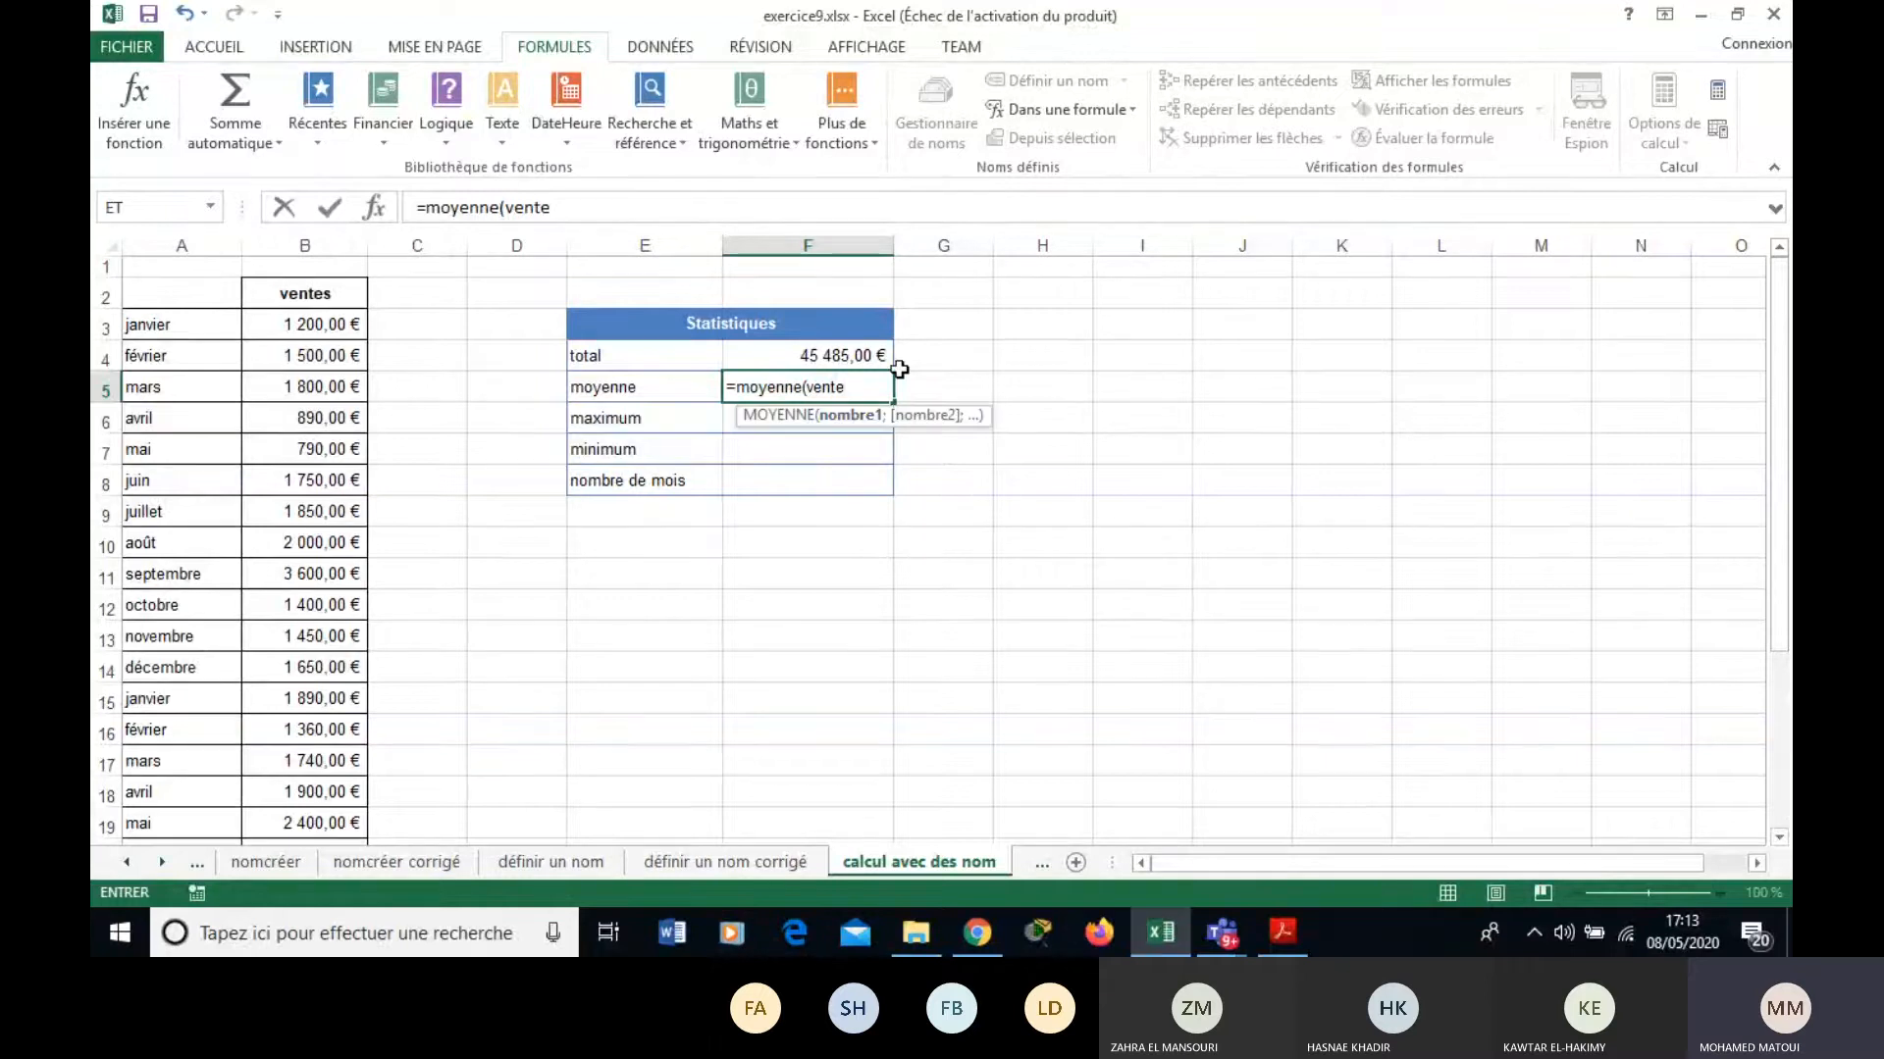
{"action": "key", "text": "Return"}
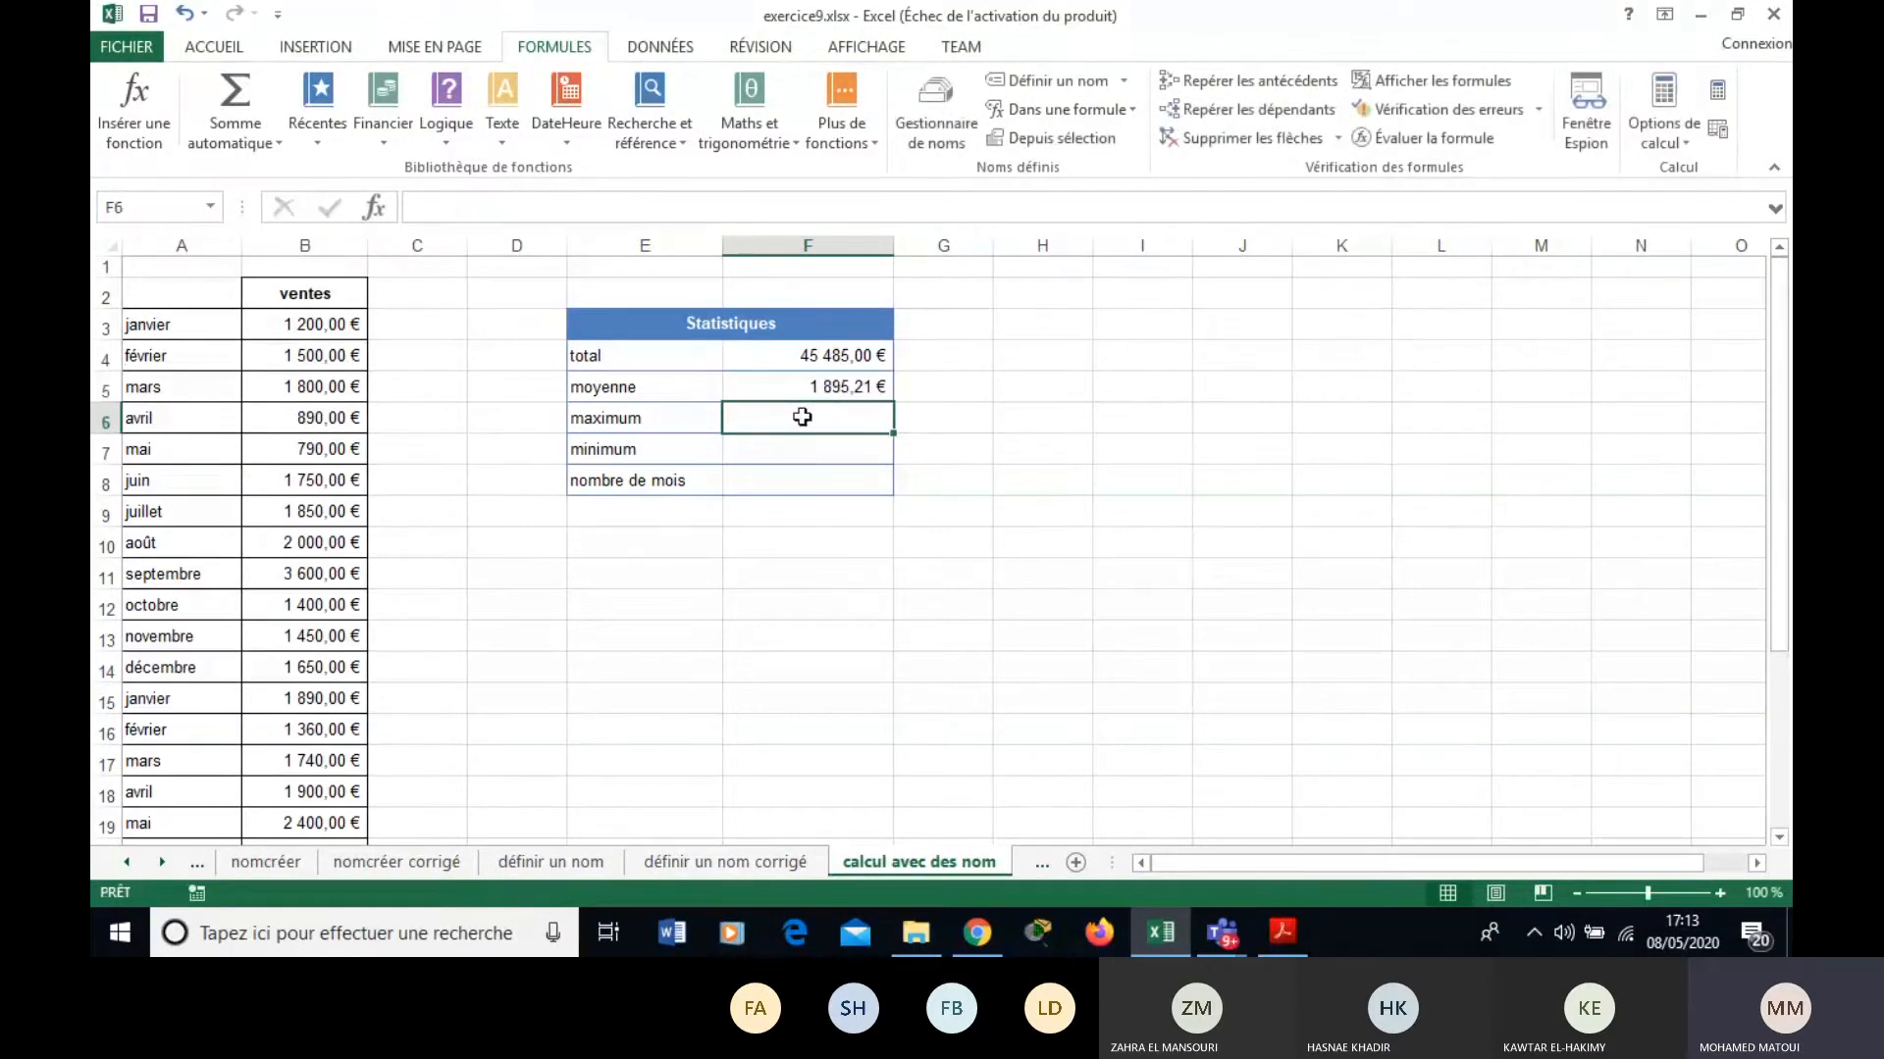
Calculate the maximum in F6 and the minimum in F7 using MAX and MIN on the name vente.
{"action": "type", "text": "=max("}
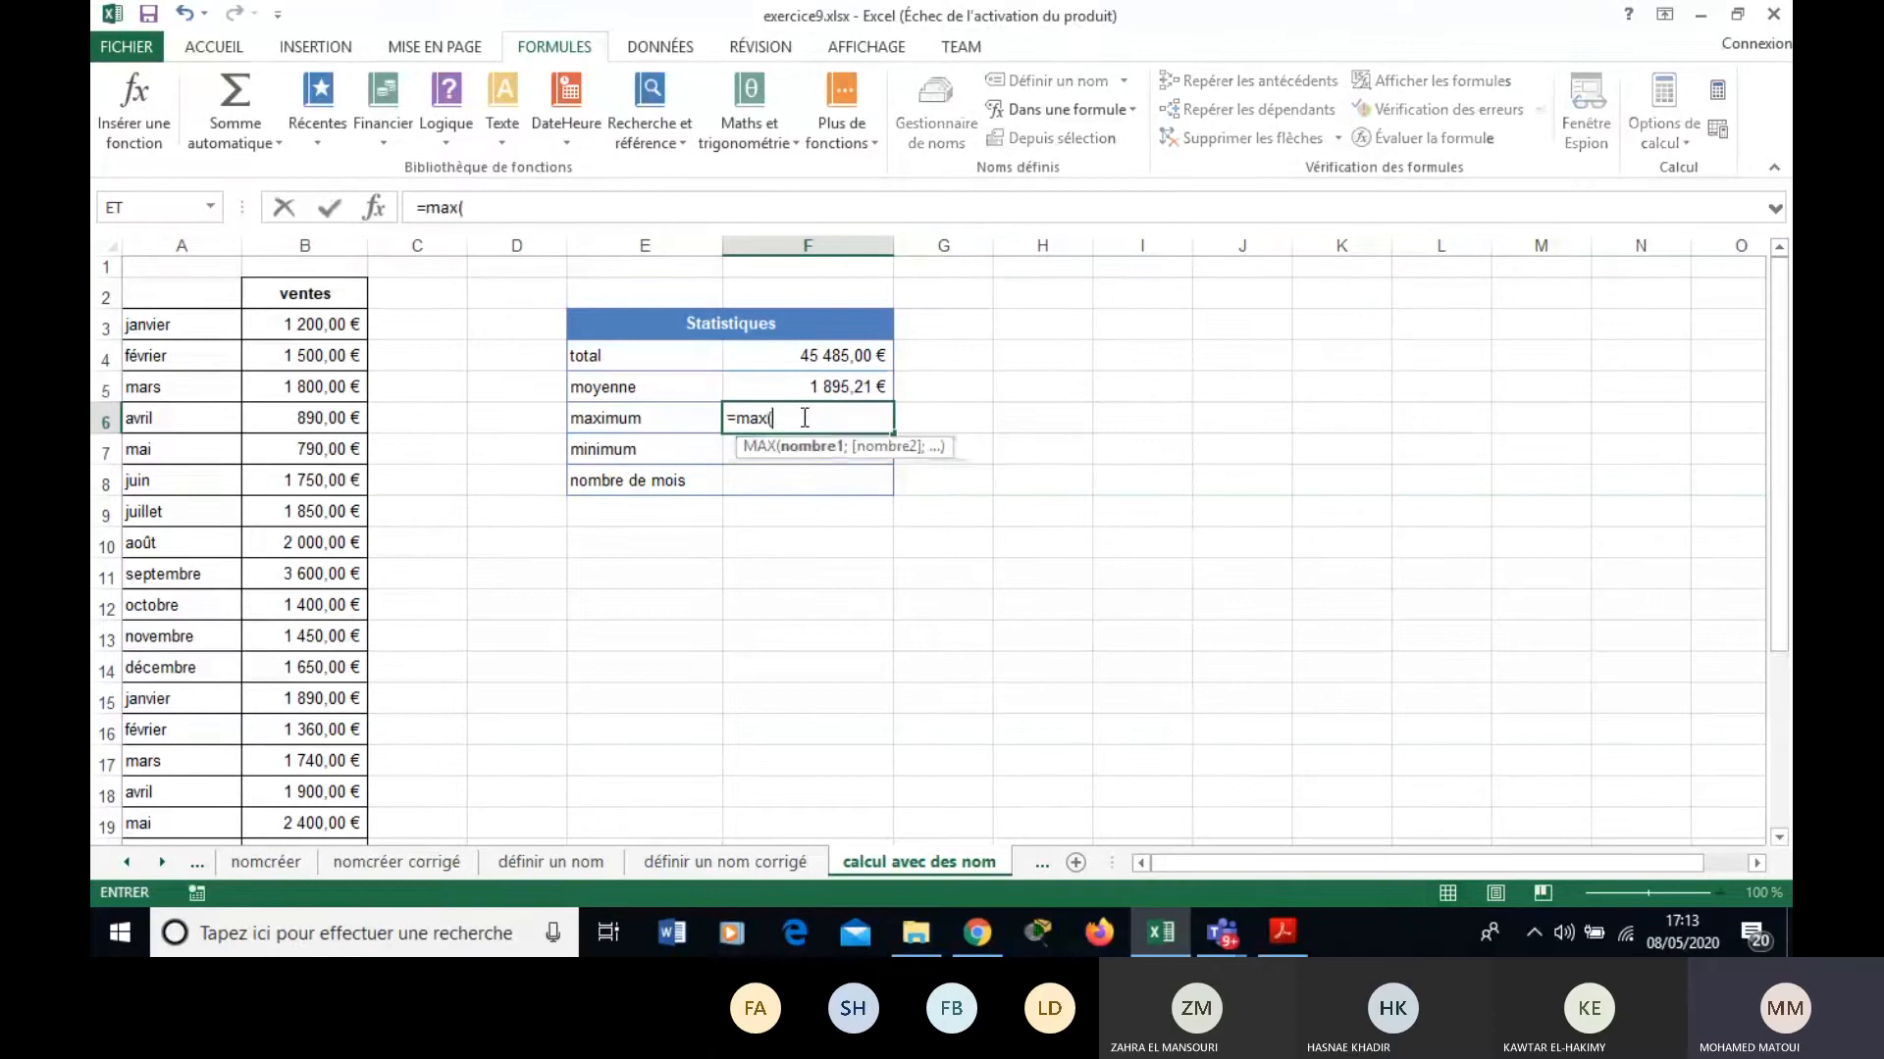
{"action": "type", "text": "ventes"}
{"action": "key", "text": "Return"}
{"action": "type", "text": "="}
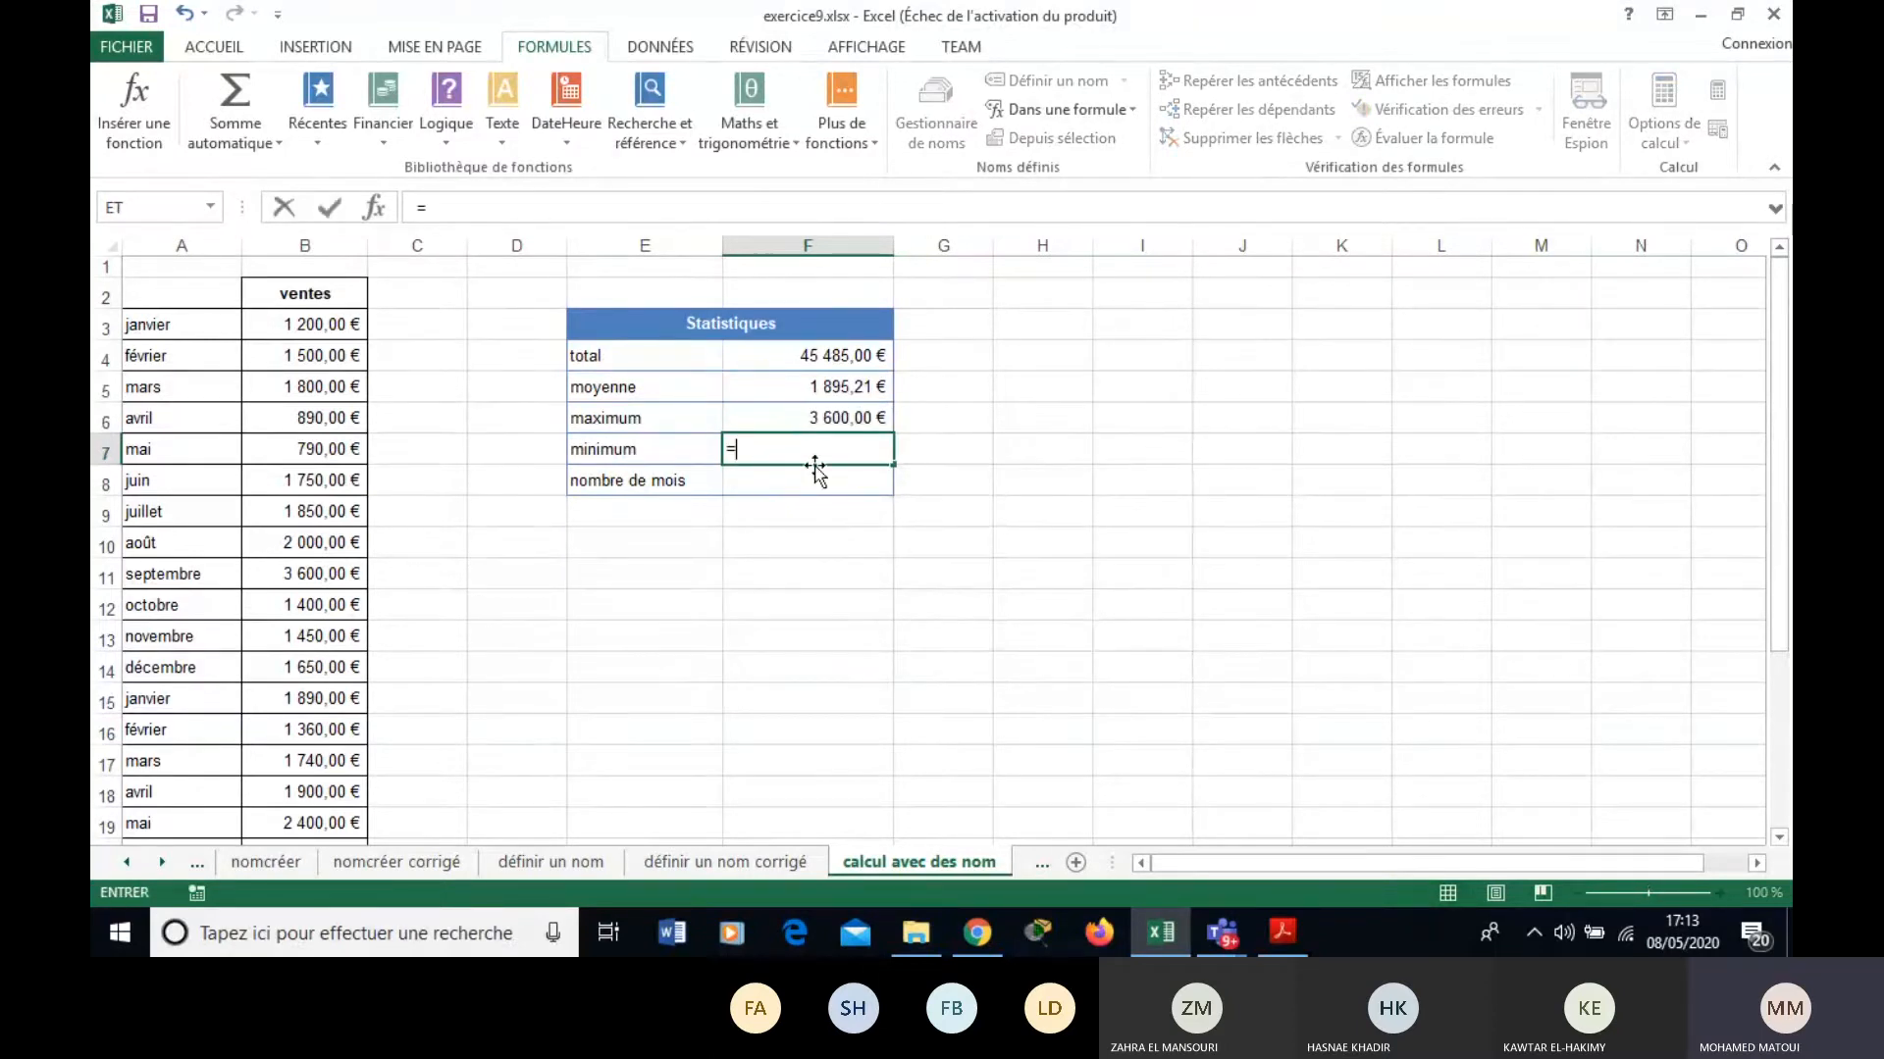
{"action": "type", "text": "min(vente"}
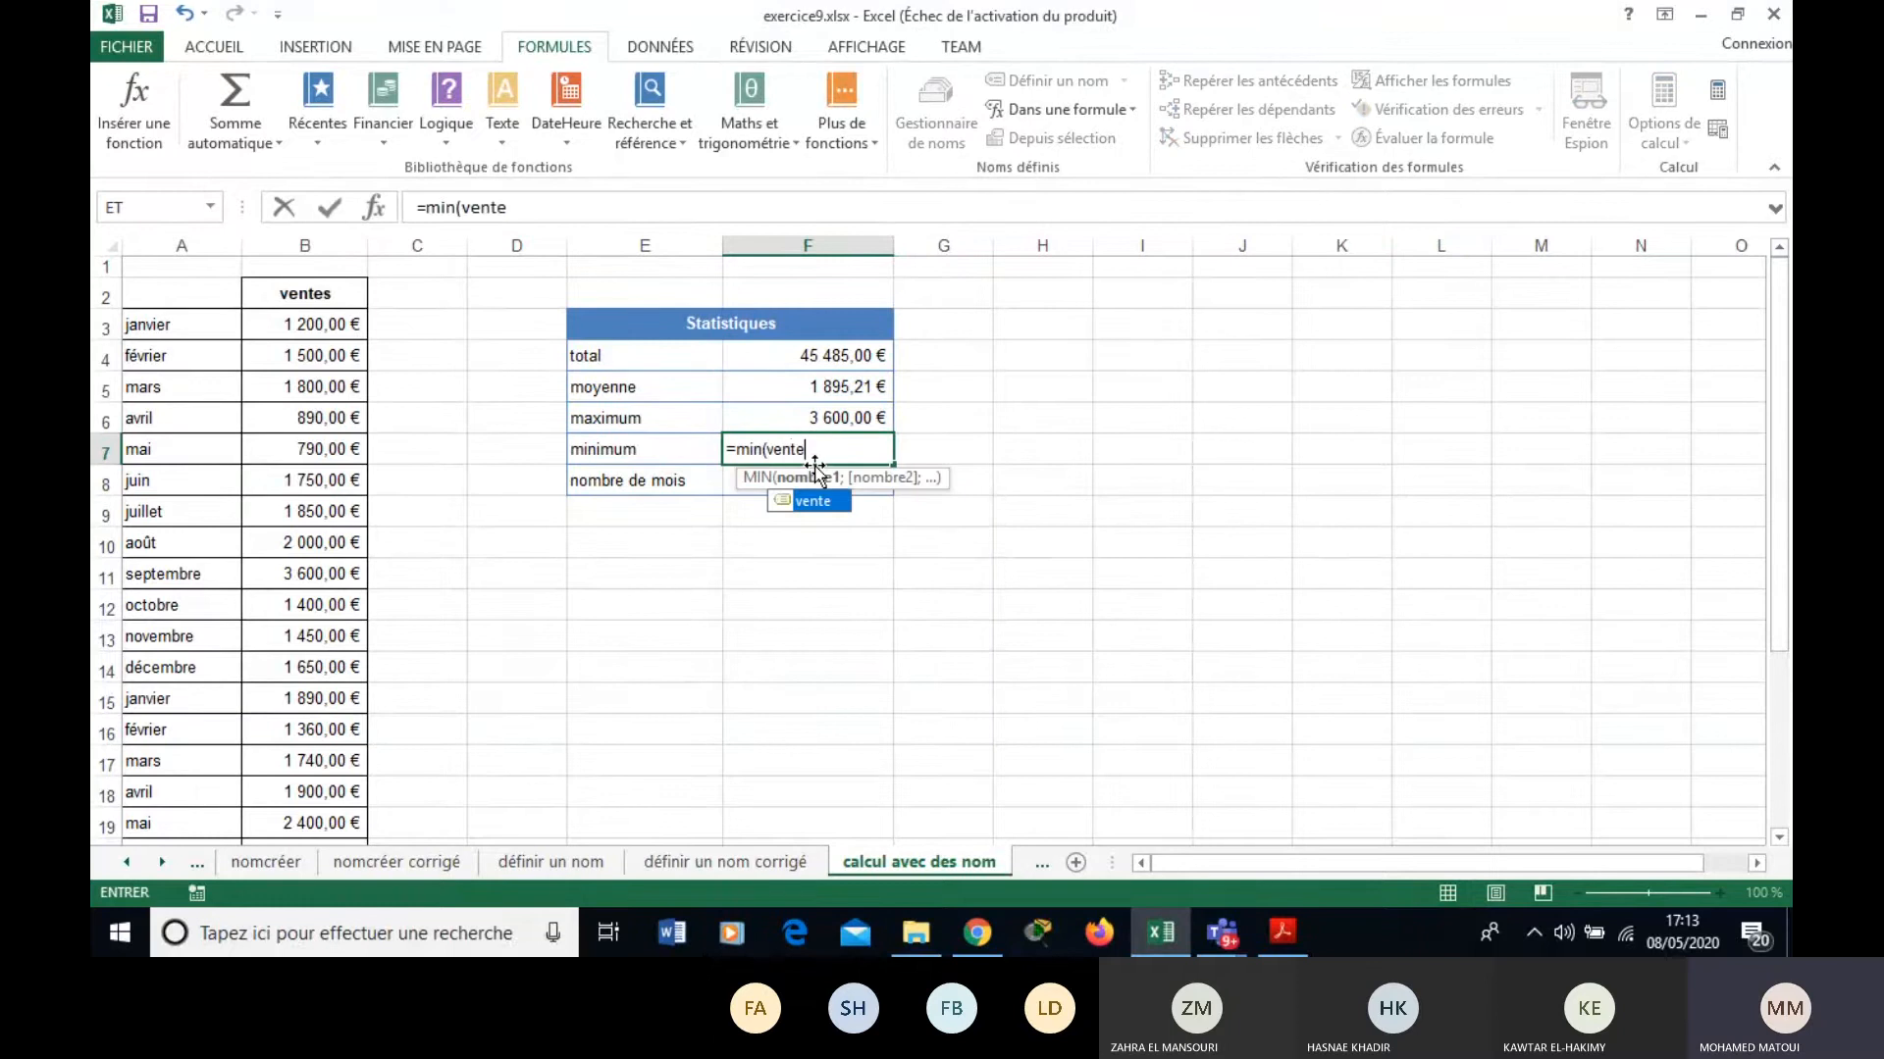
{"action": "type", "text": "s)"}
{"action": "key", "text": "Return"}
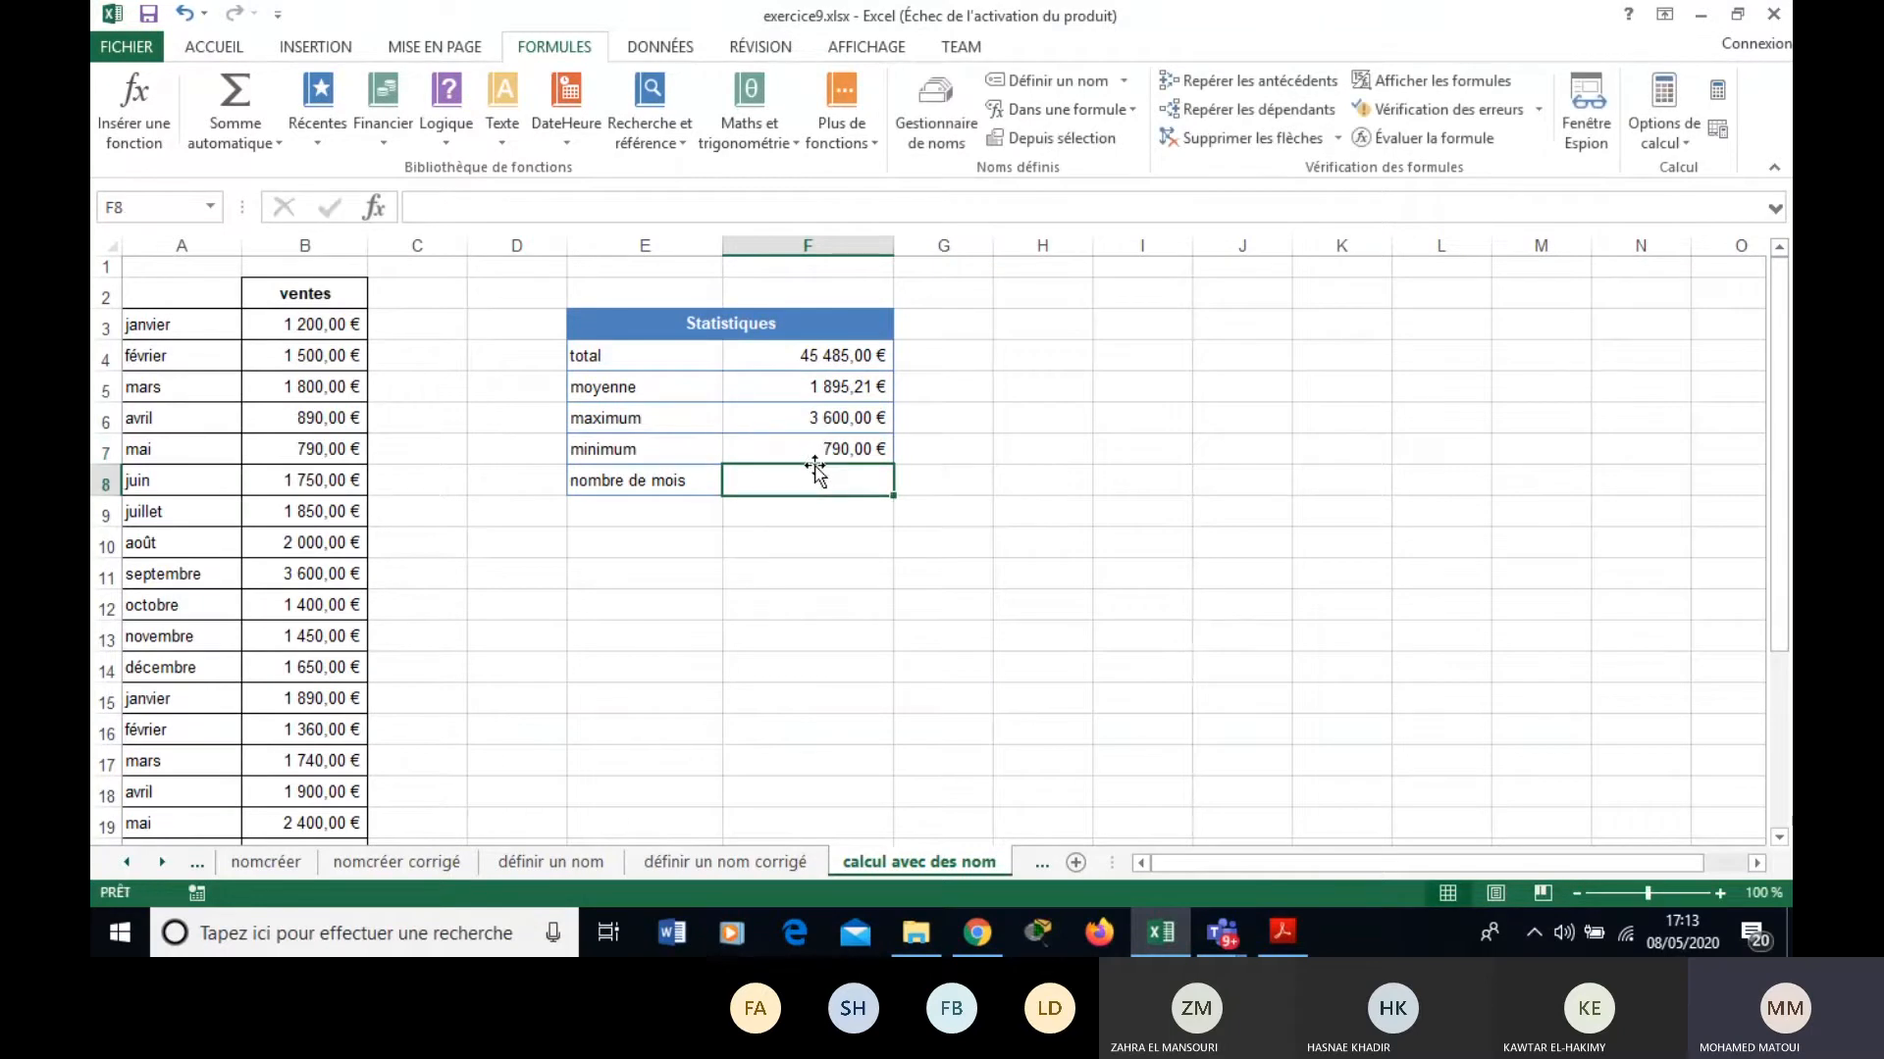
Calculate the number of months in F8 with =nb(vente) and check it against the months listed in column A.
{"action": "type", "text": "=nb("}
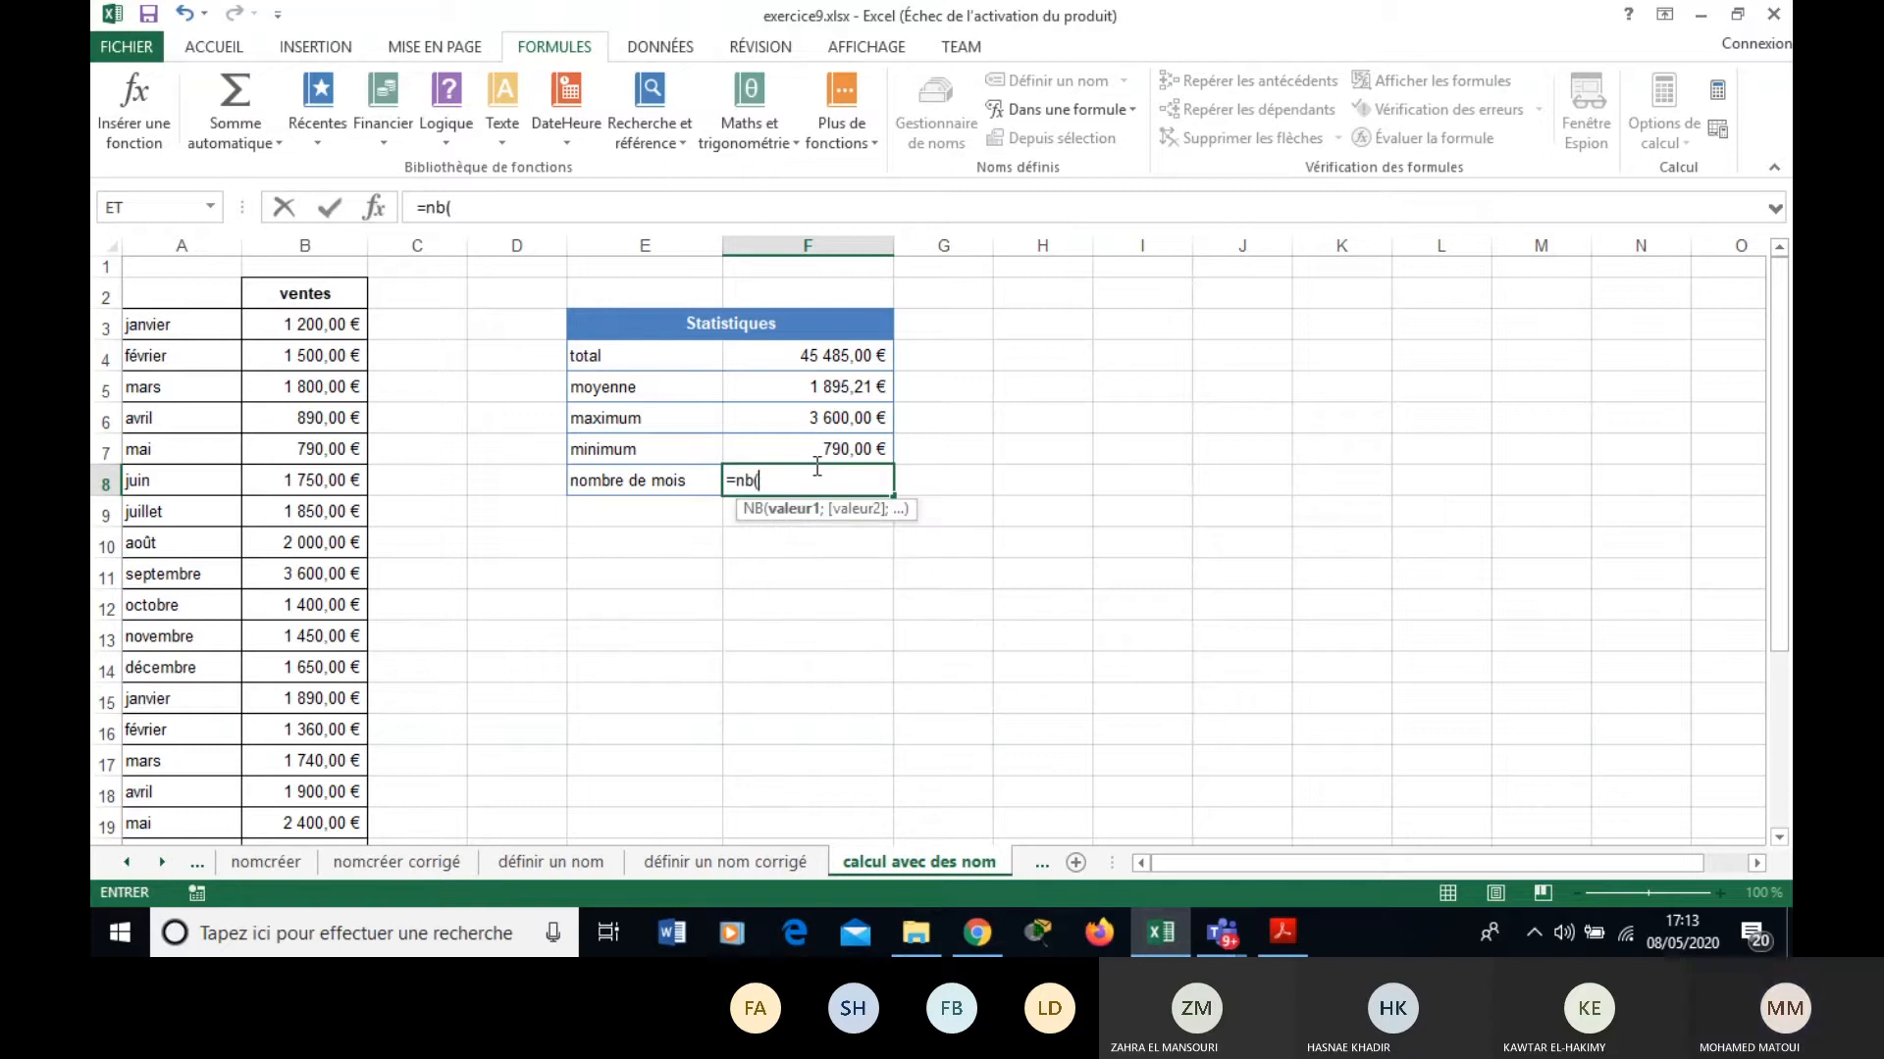
{"action": "type", "text": "vente)"}
{"action": "key", "text": "Return"}
{"action": "left_click", "coordinate": [809, 476]}
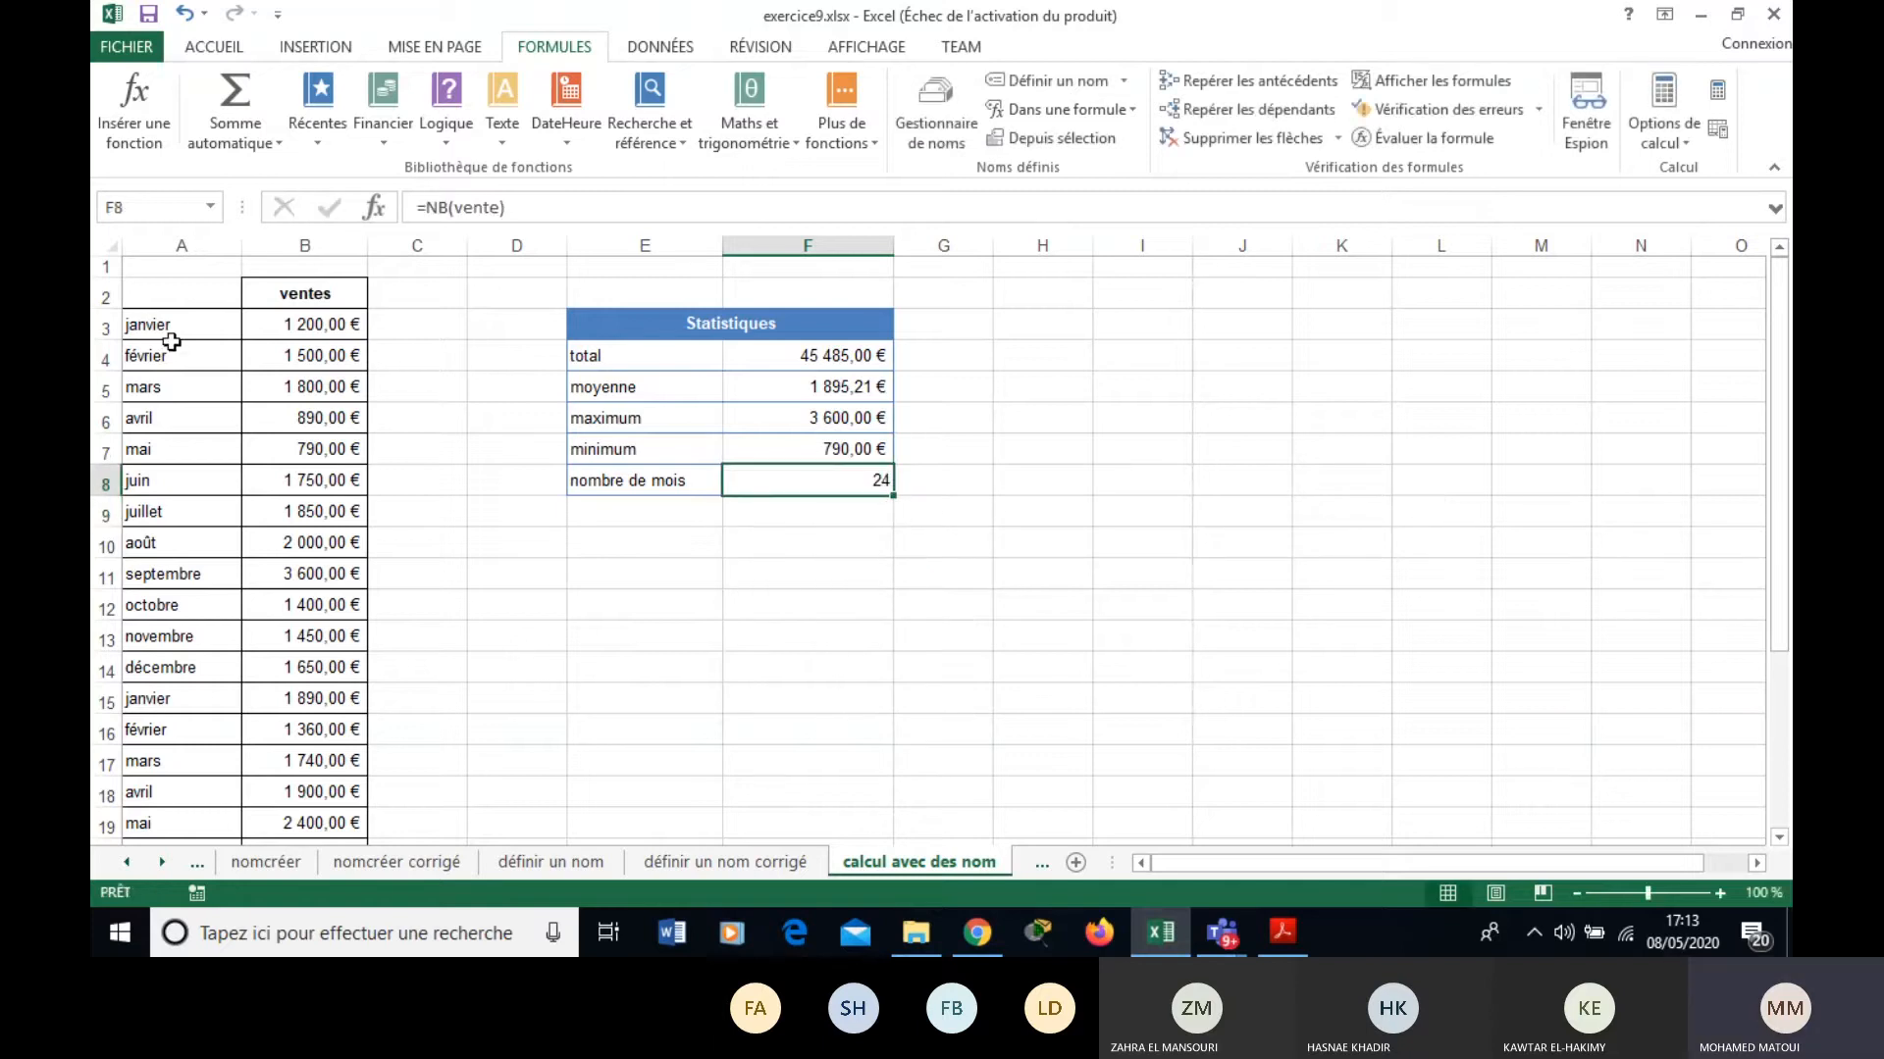
{"action": "left_click_drag", "start_coordinate": [165, 326], "coordinate": [190, 778]}
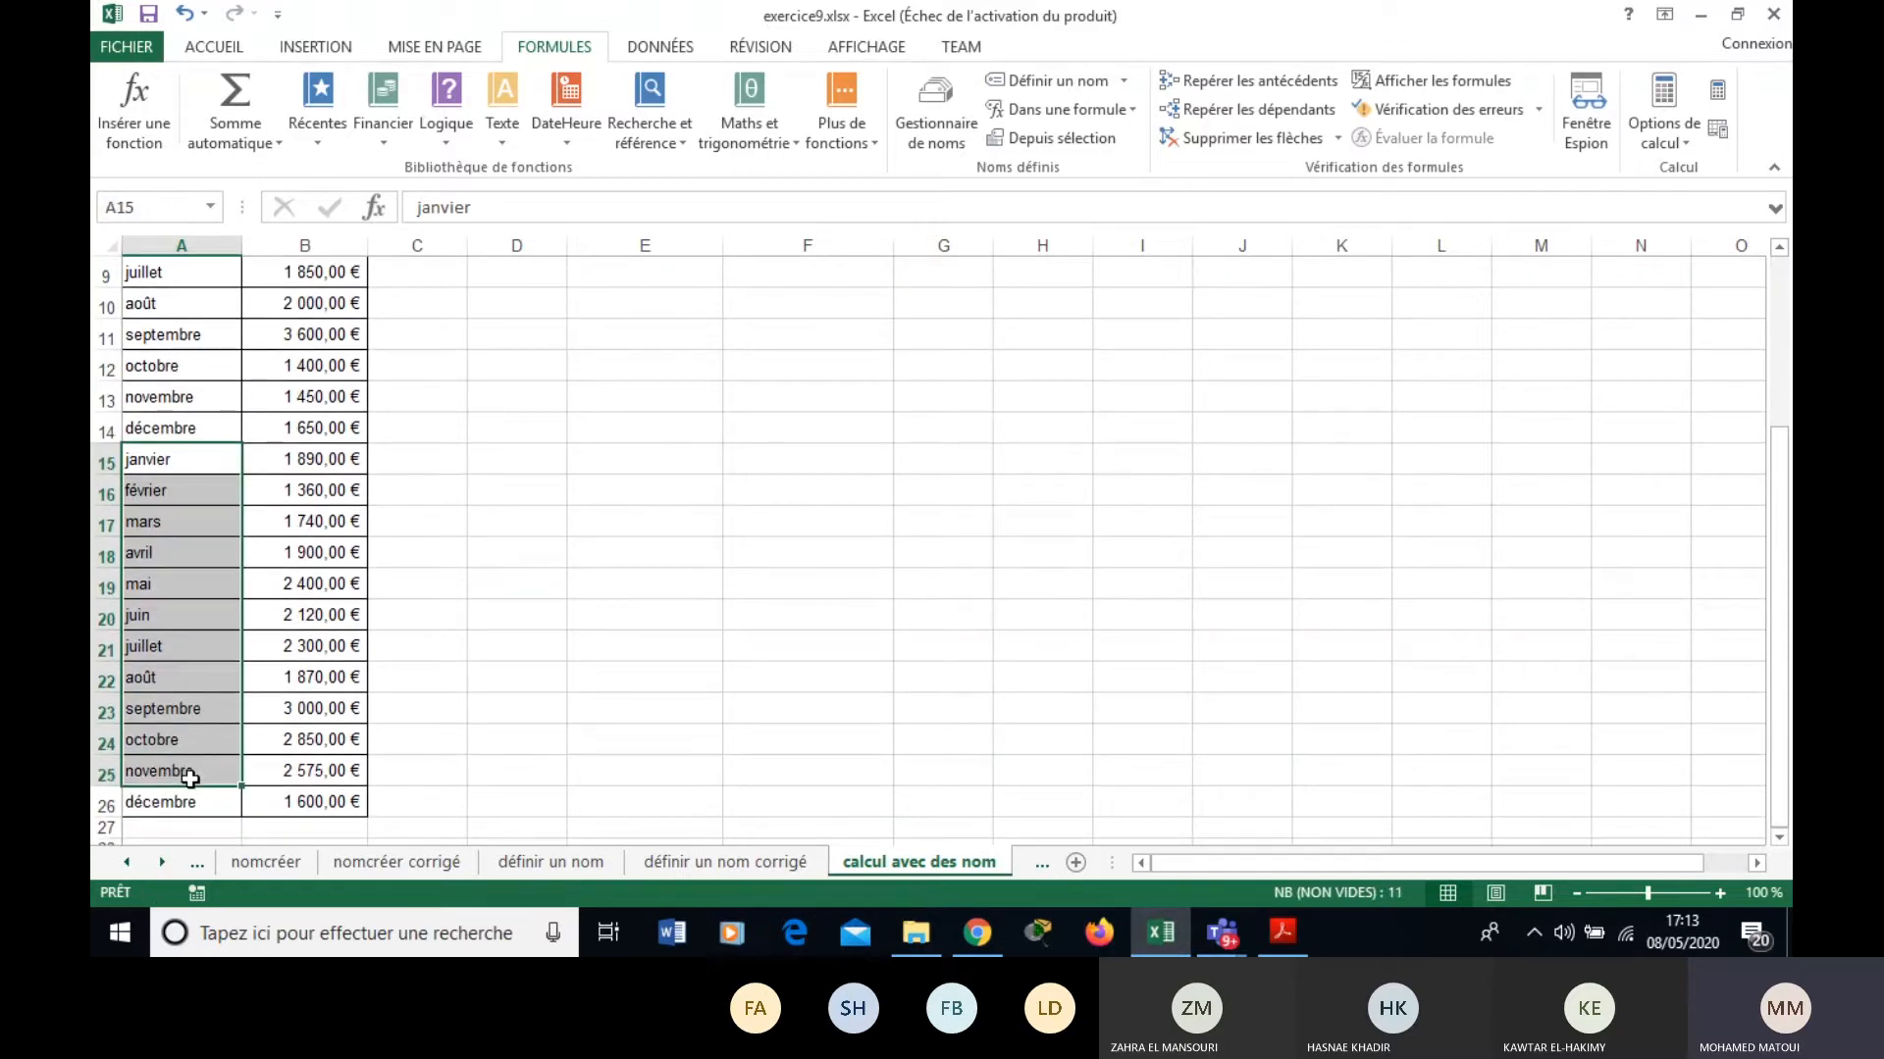
{"action": "left_click_drag", "start_coordinate": [1776, 569], "coordinate": [1775, 392]}
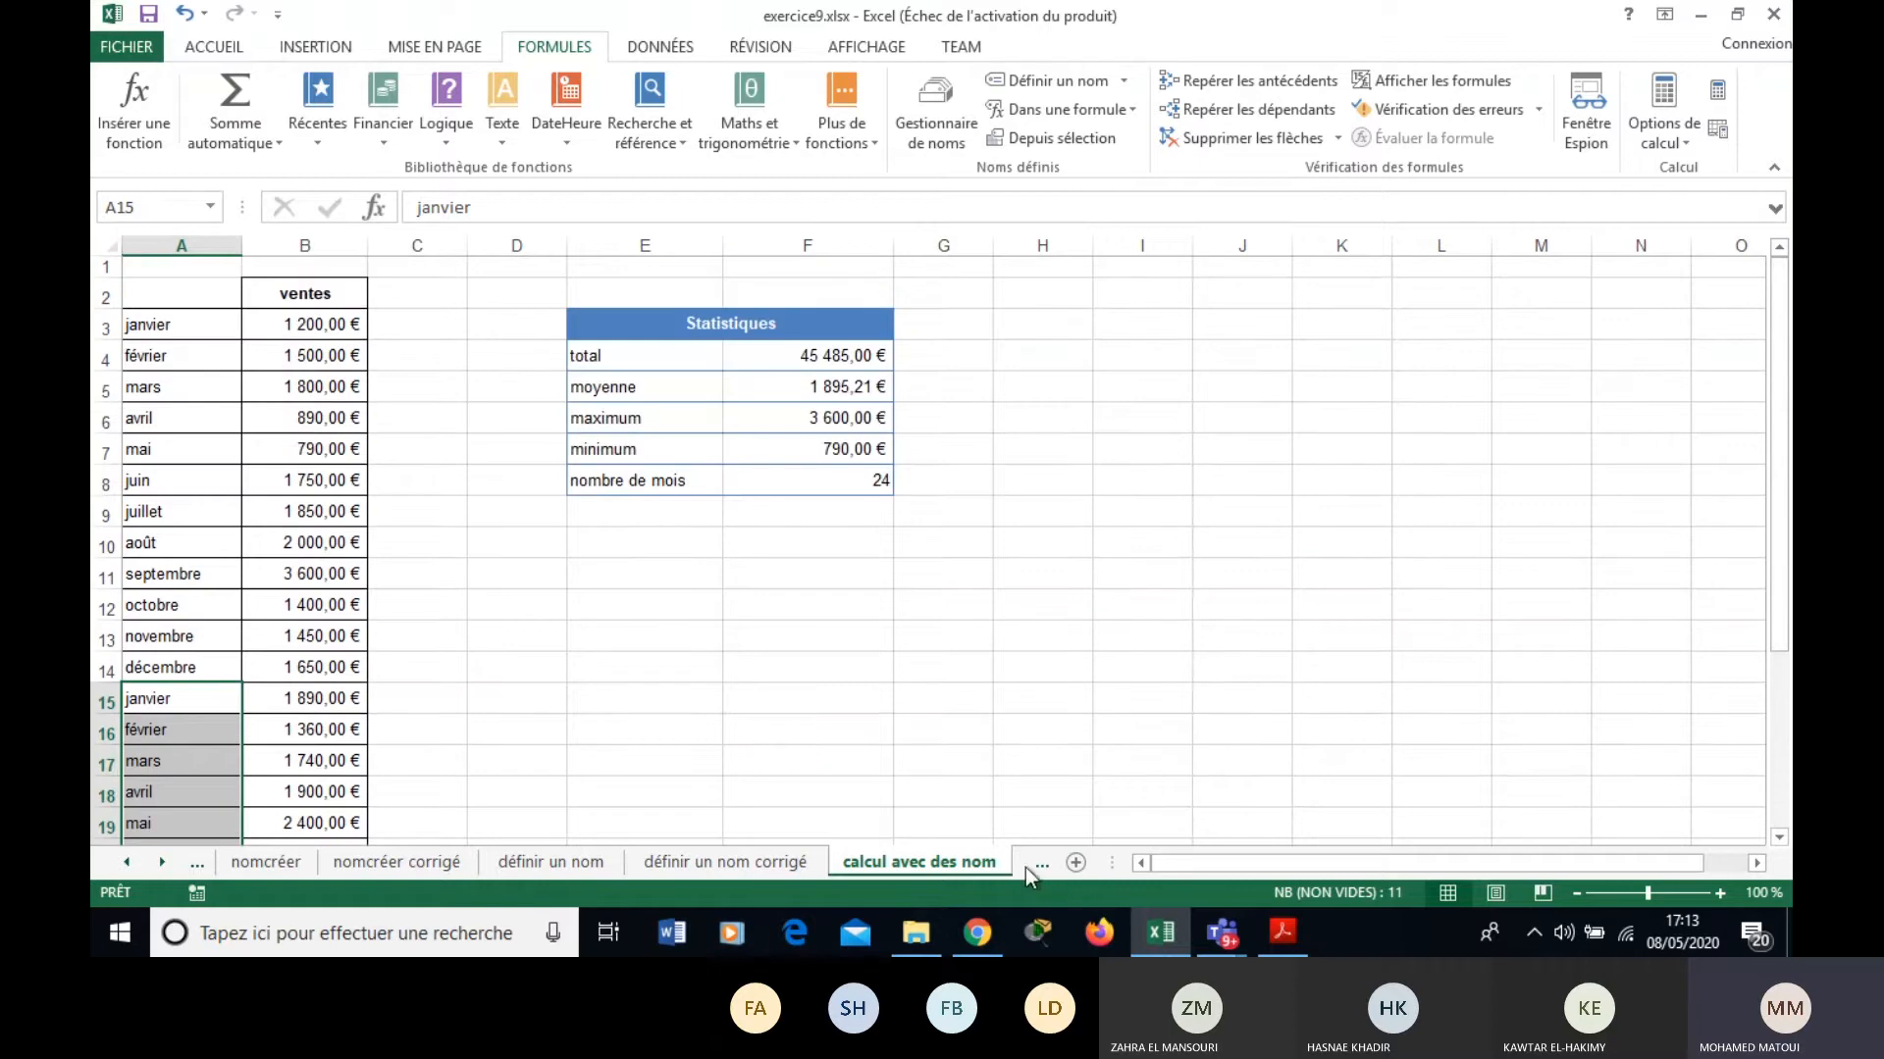
Open the references absolues sheet and look over its monthly sales table down to the last row.
{"action": "left_click", "coordinate": [165, 863]}
{"action": "left_click", "coordinate": [165, 864]}
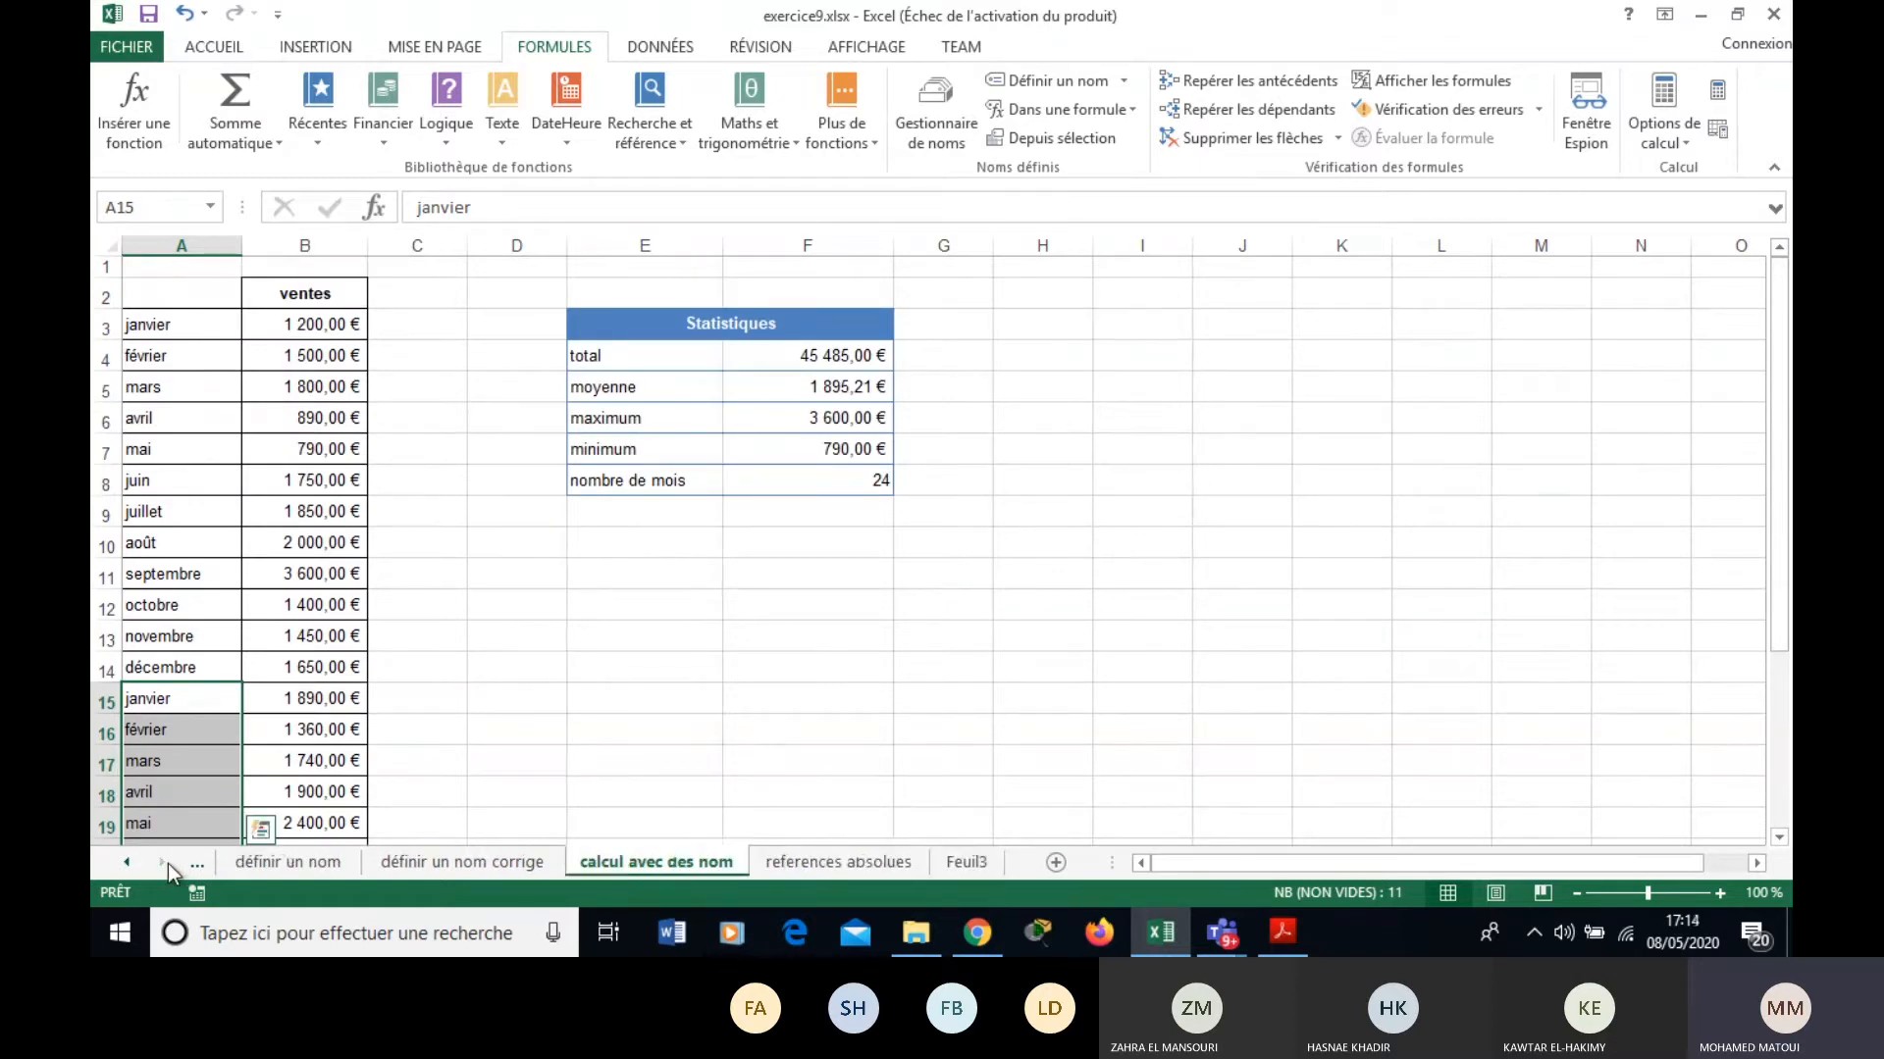
{"action": "left_click", "coordinate": [828, 864]}
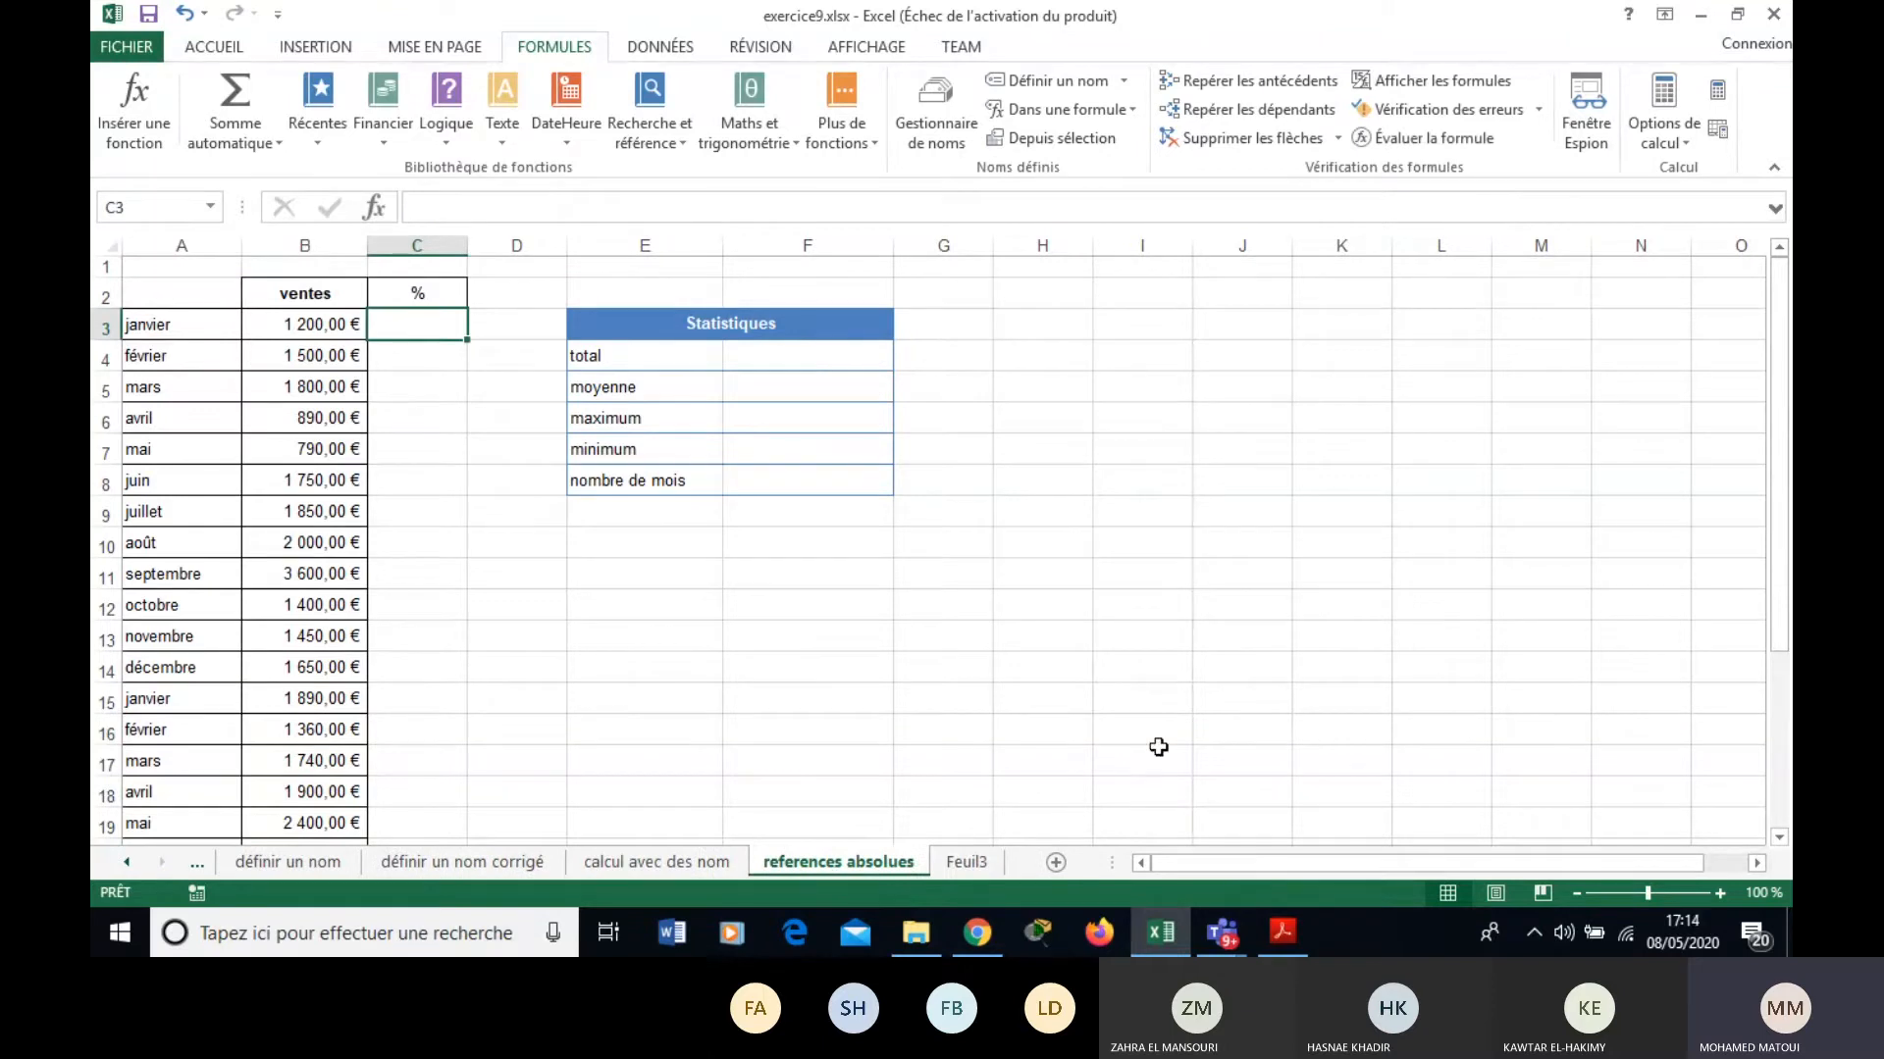
{"action": "left_click_drag", "start_coordinate": [1780, 527], "coordinate": [1767, 693]}
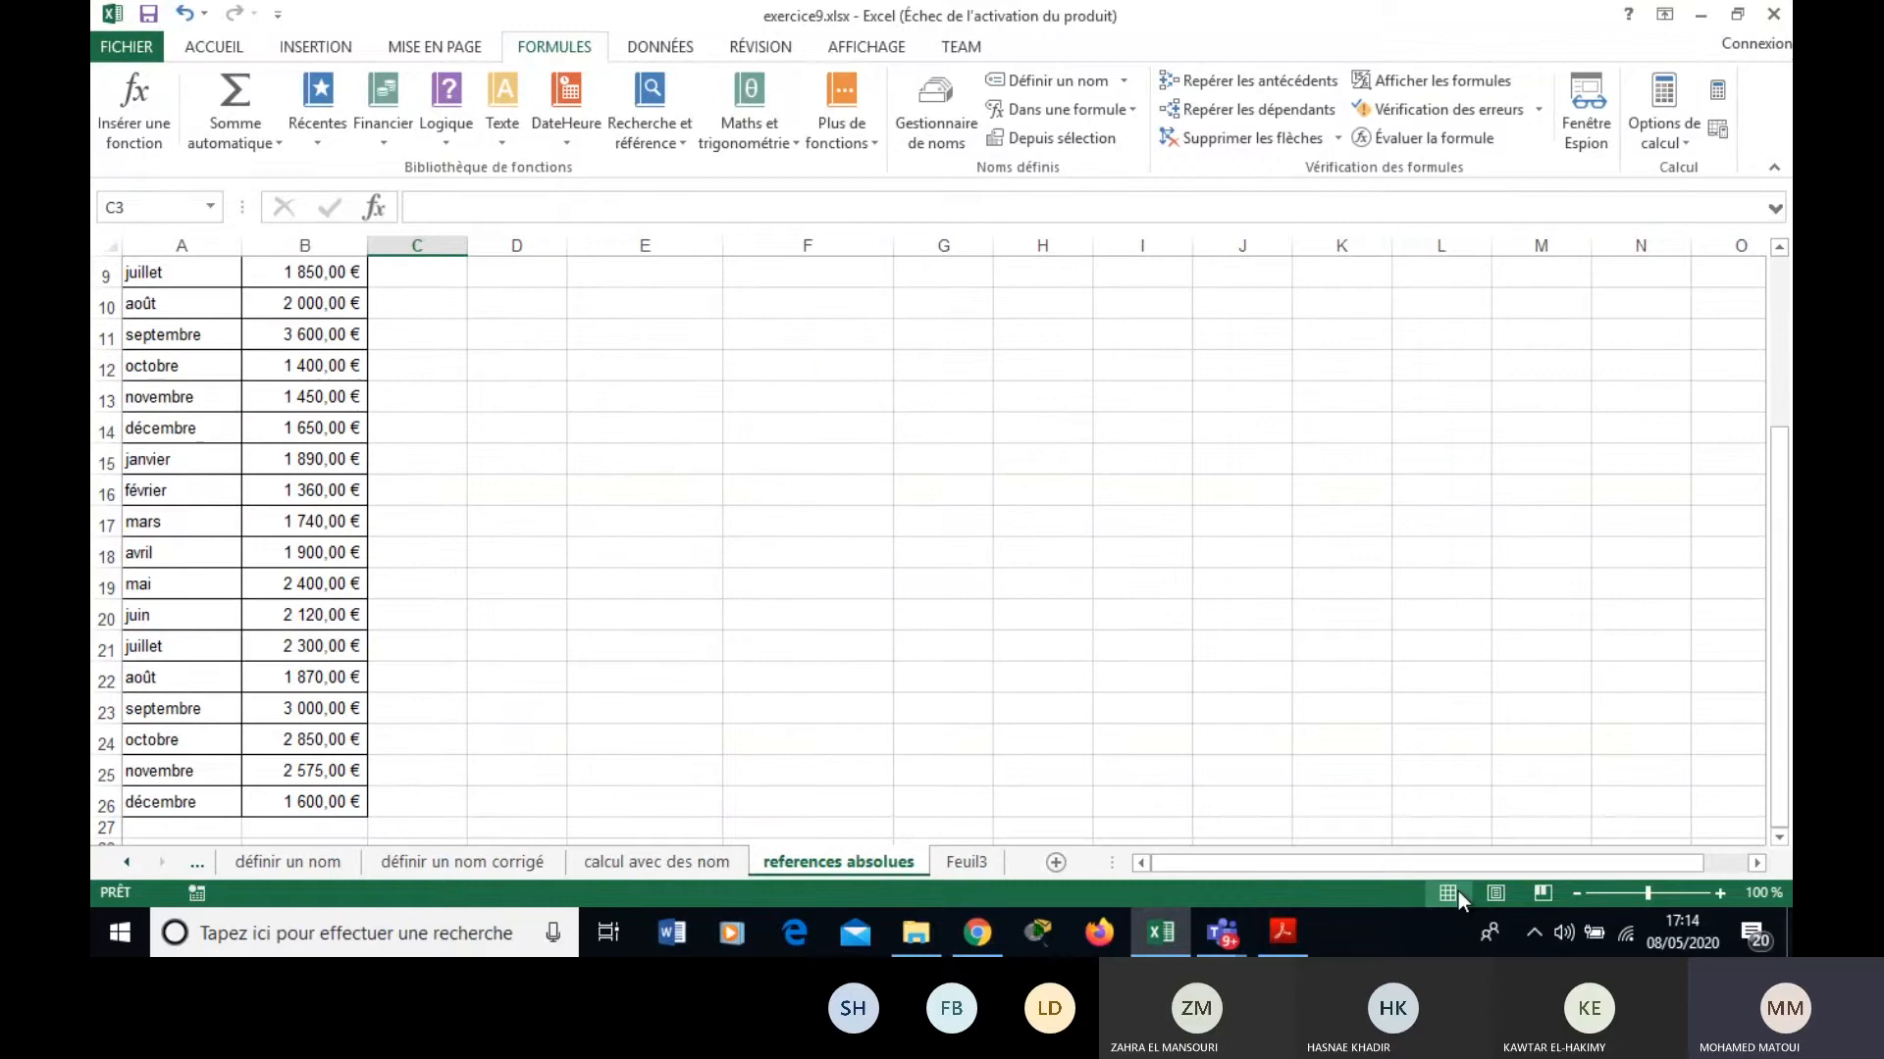
Switch to the lesFormules.pdf course in Acrobat Reader and read the page 27 instructions on using absolute references.
{"action": "left_click", "coordinate": [1305, 932]}
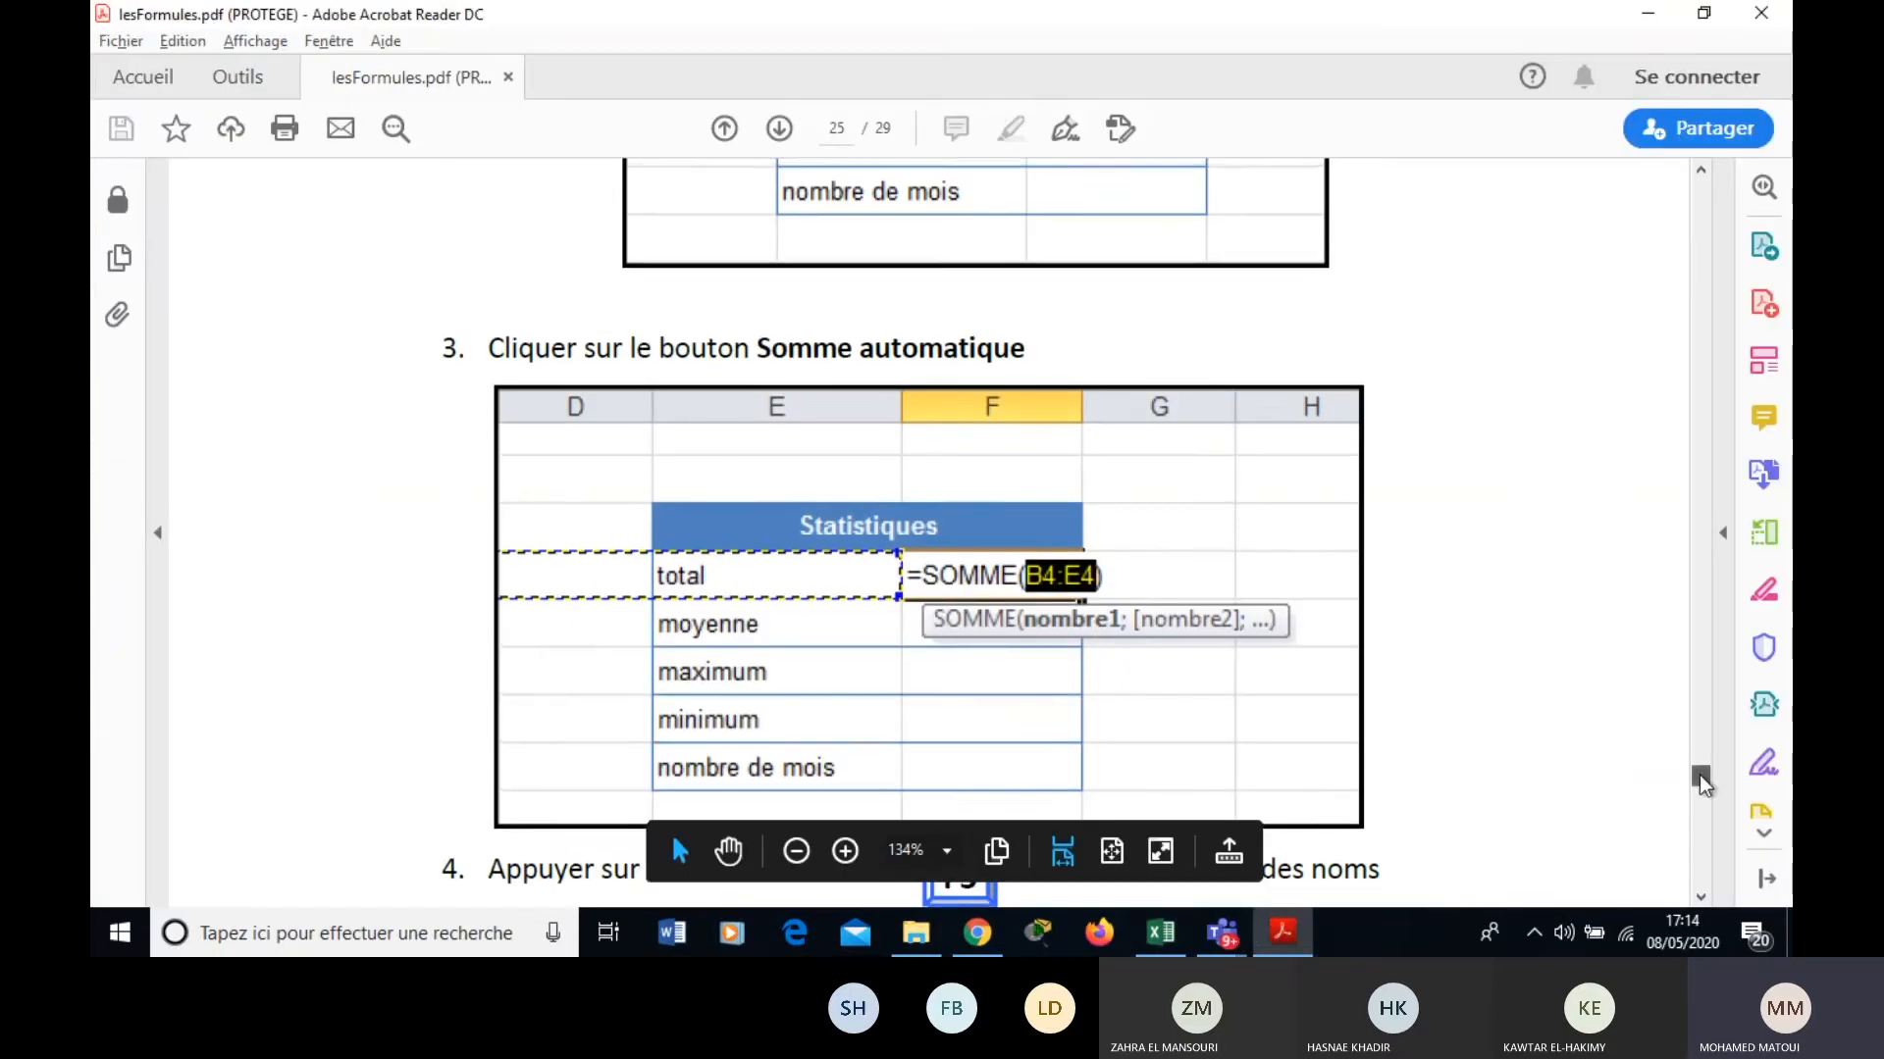
{"action": "left_click_drag", "start_coordinate": [1699, 775], "coordinate": [1667, 812]}
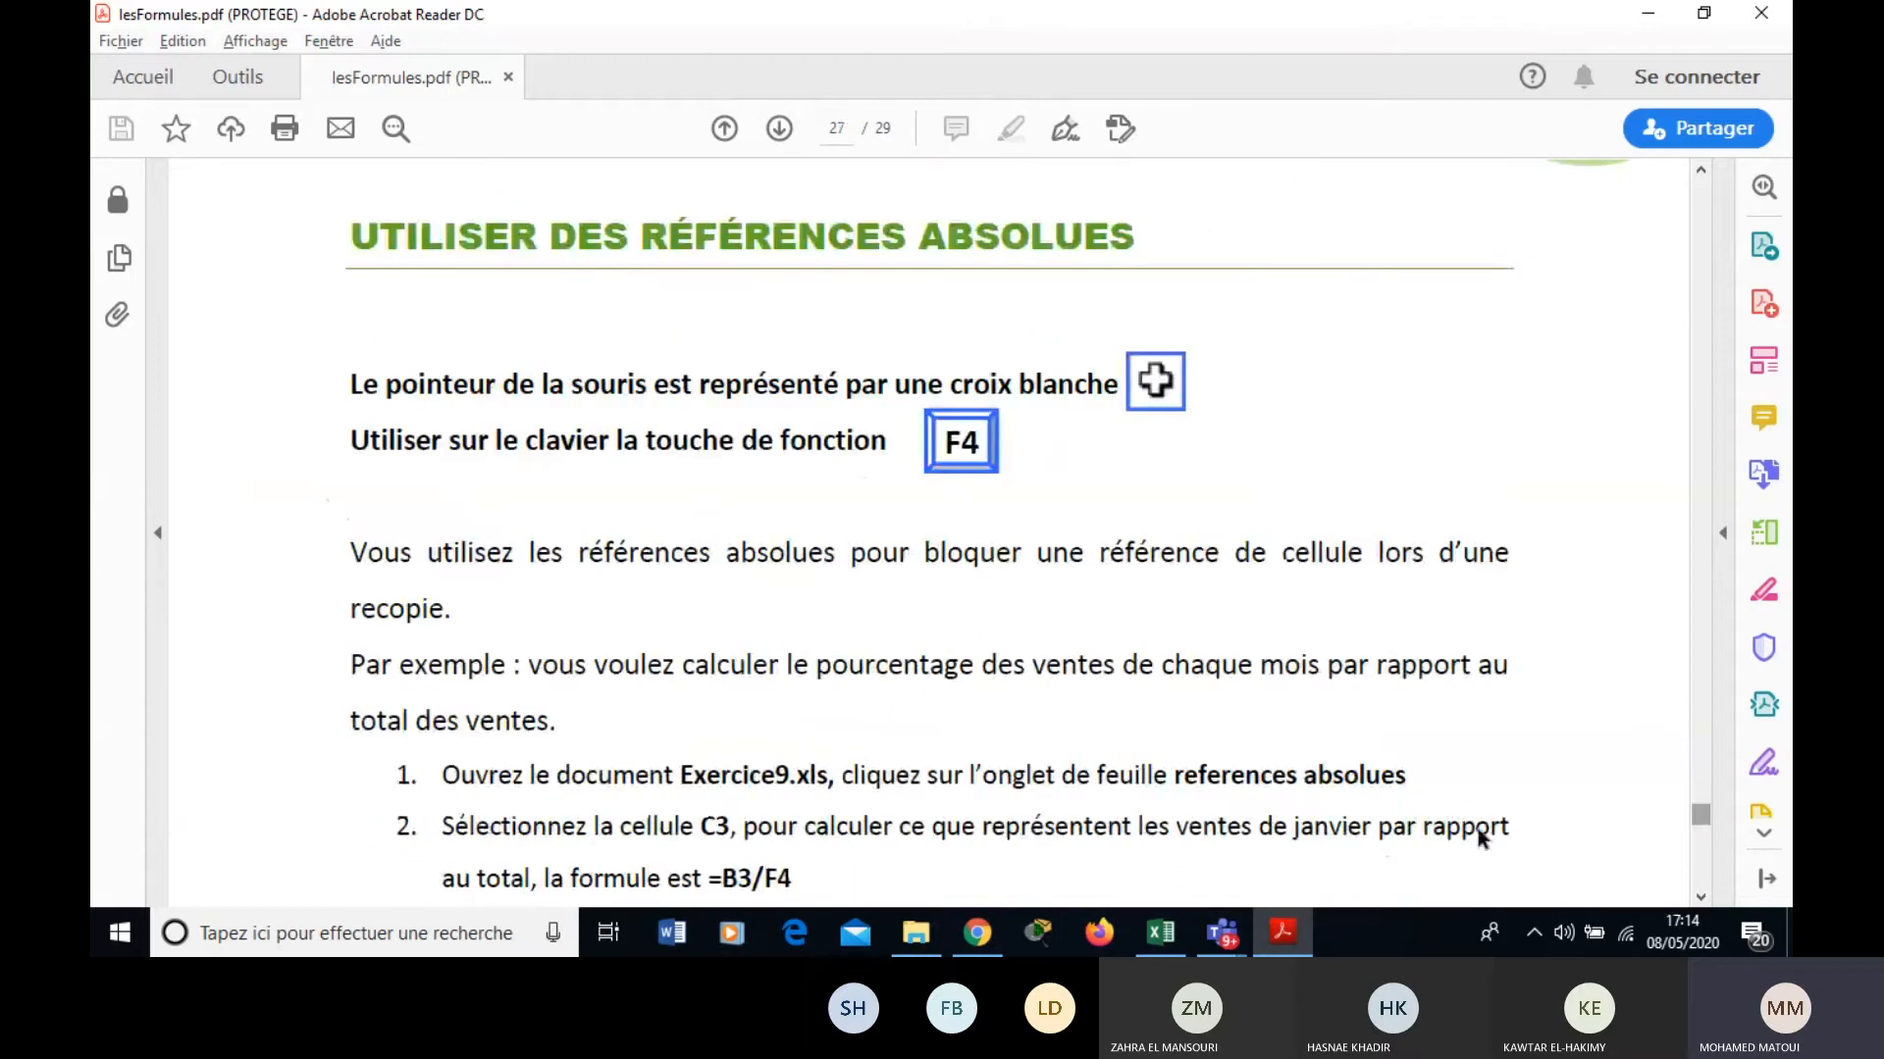
{"action": "left_click", "coordinate": [930, 941]}
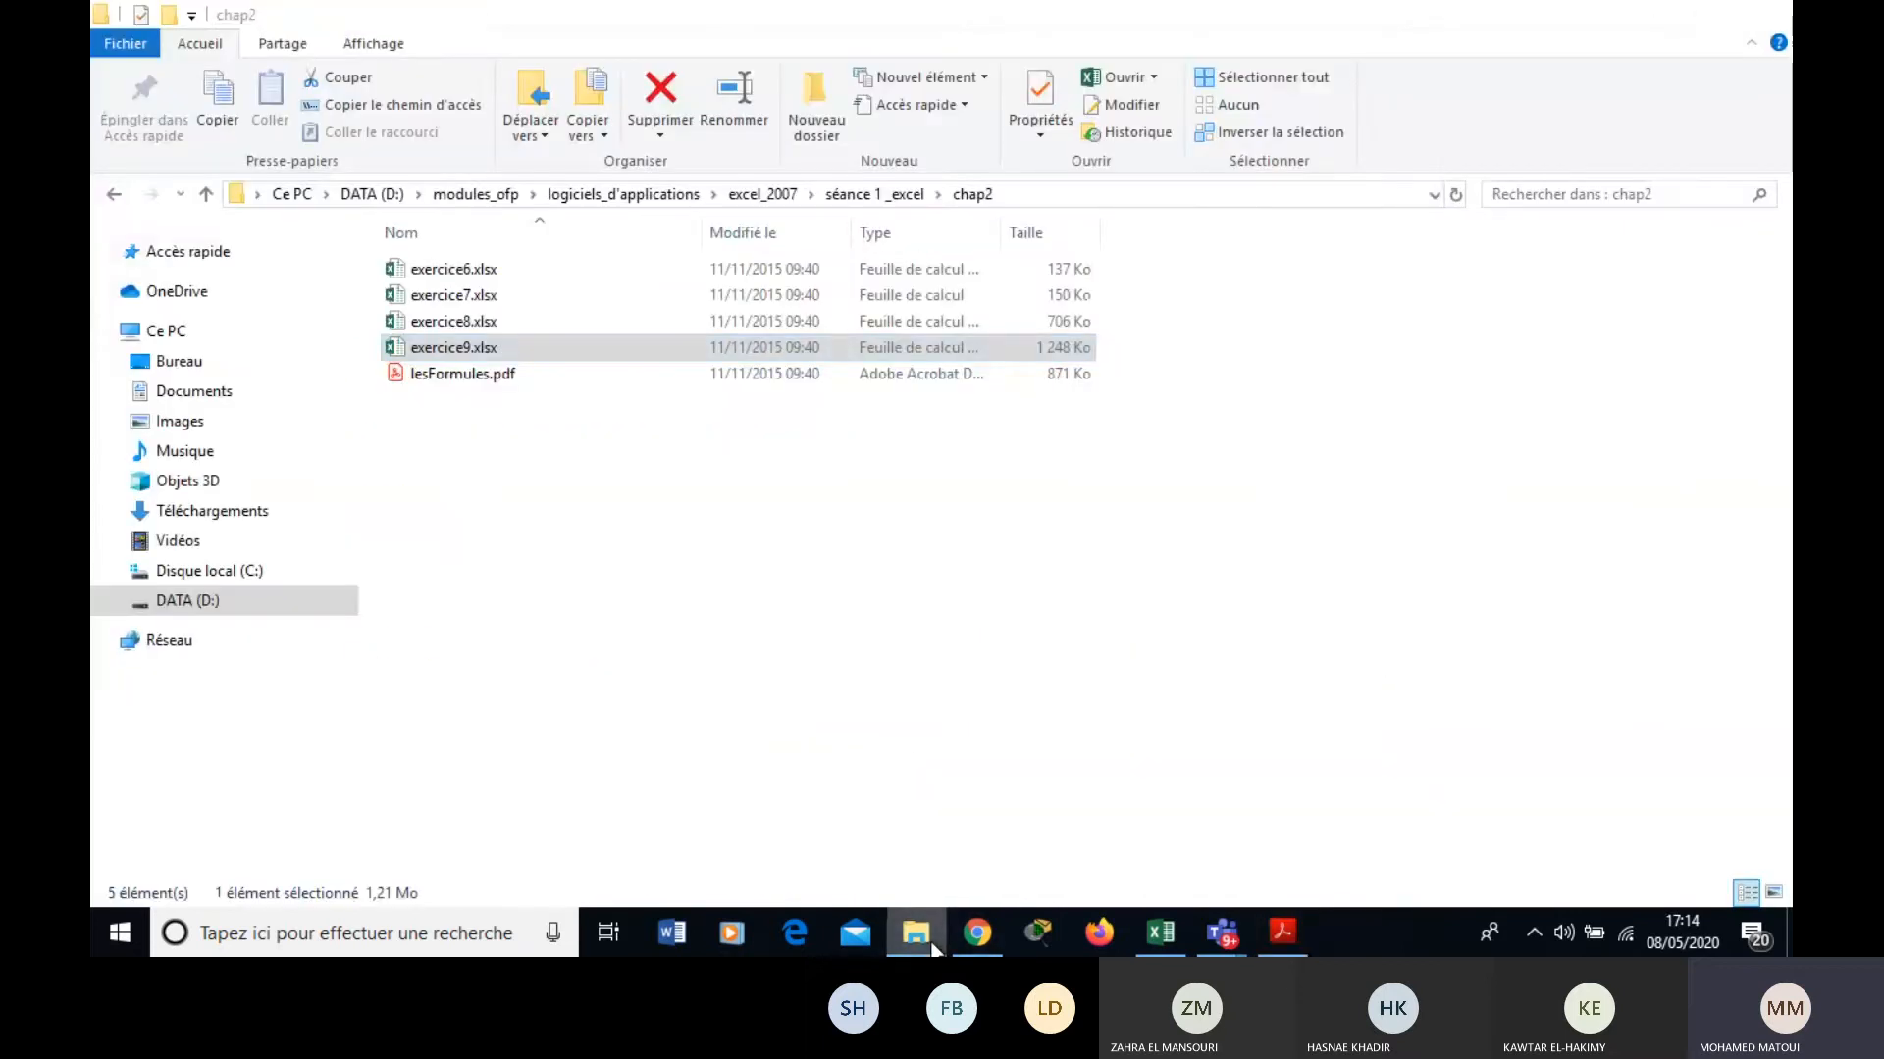
{"action": "left_click", "coordinate": [934, 947]}
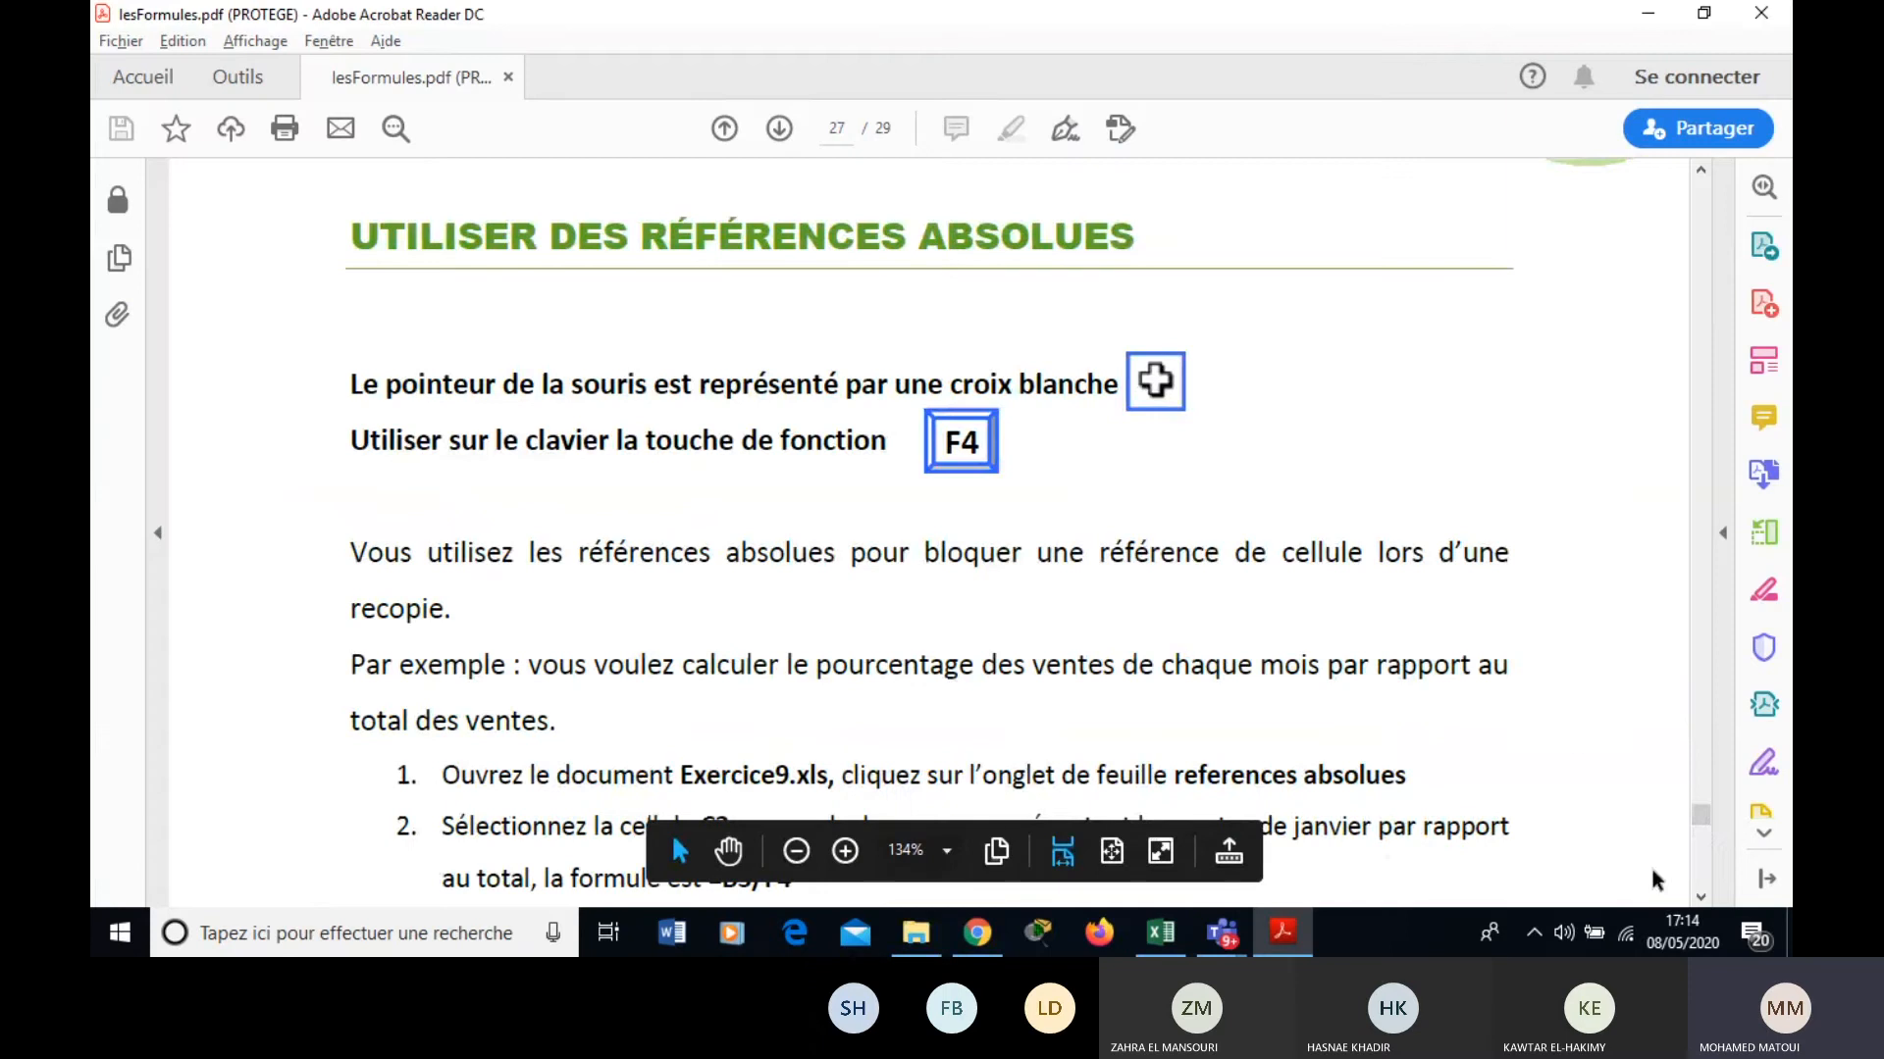
{"action": "scroll", "coordinate": [1699, 897], "scroll_direction": "down", "scroll_amount": 5}
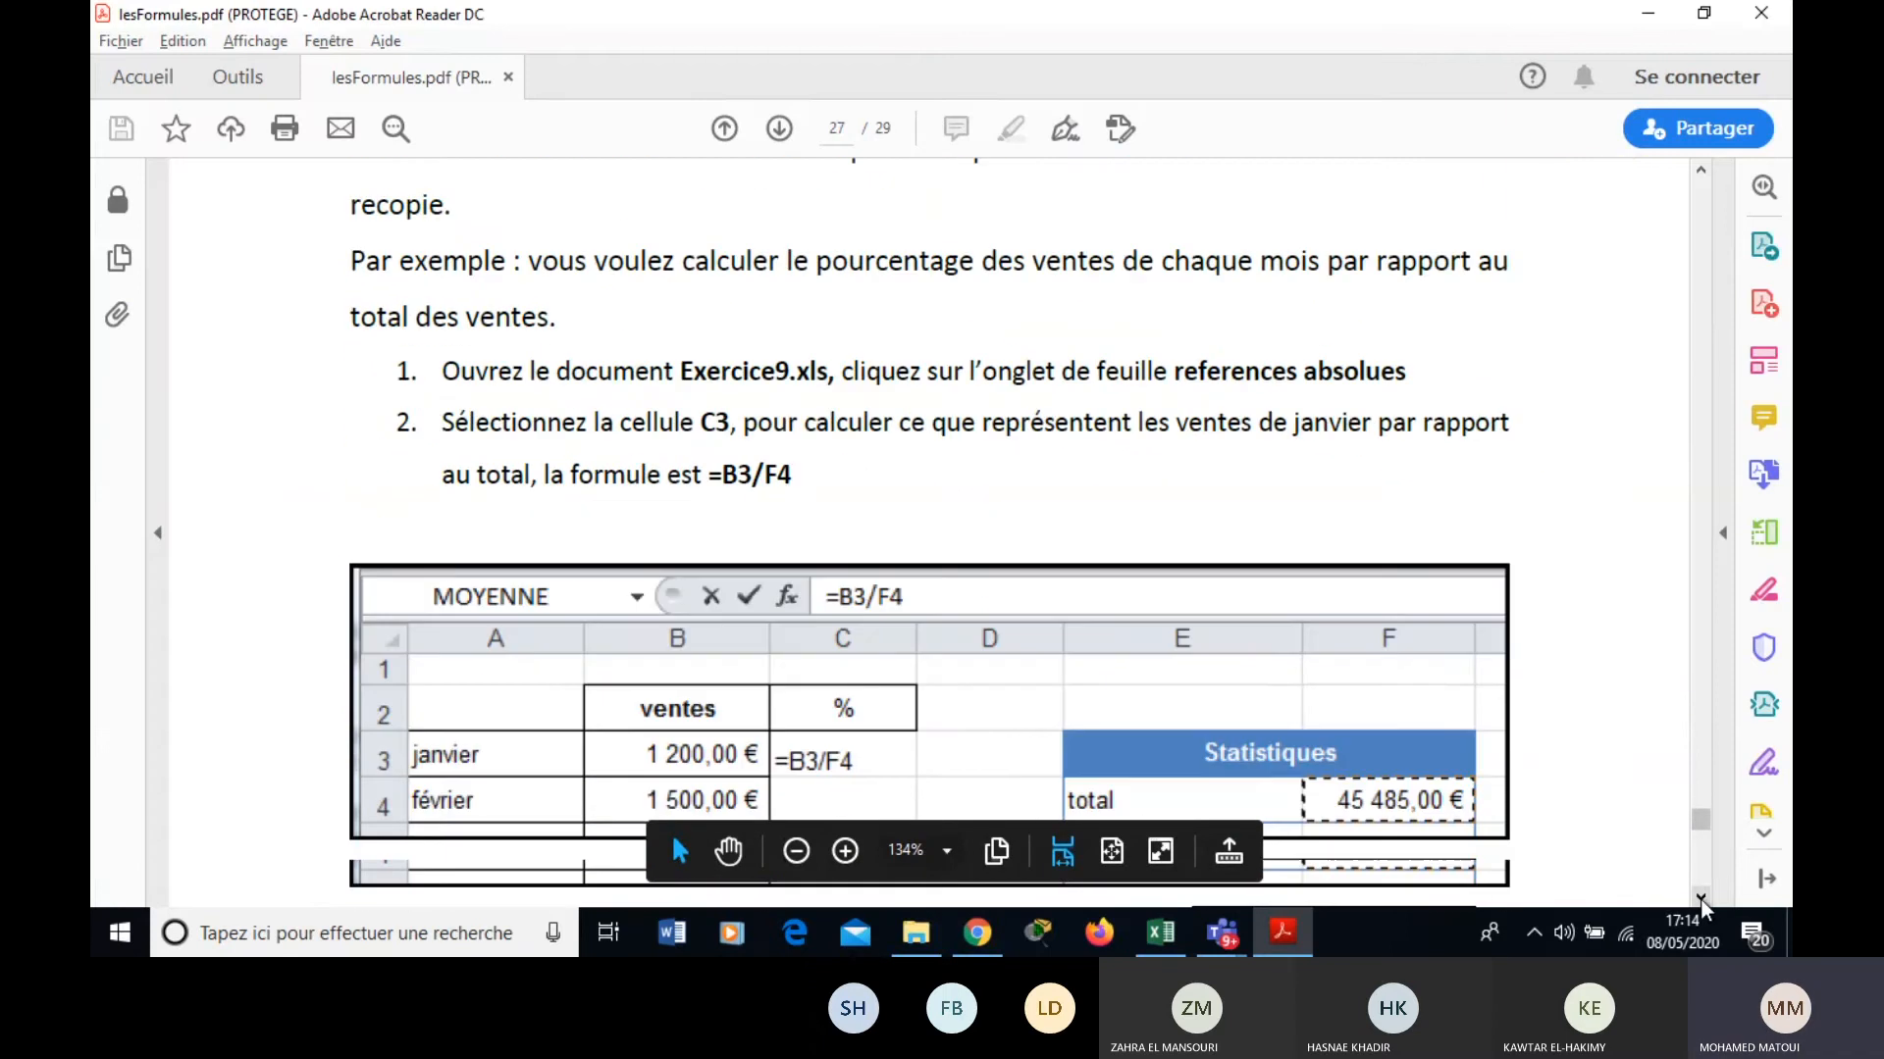
{"action": "scroll", "coordinate": [1699, 897], "scroll_direction": "down", "scroll_amount": 2}
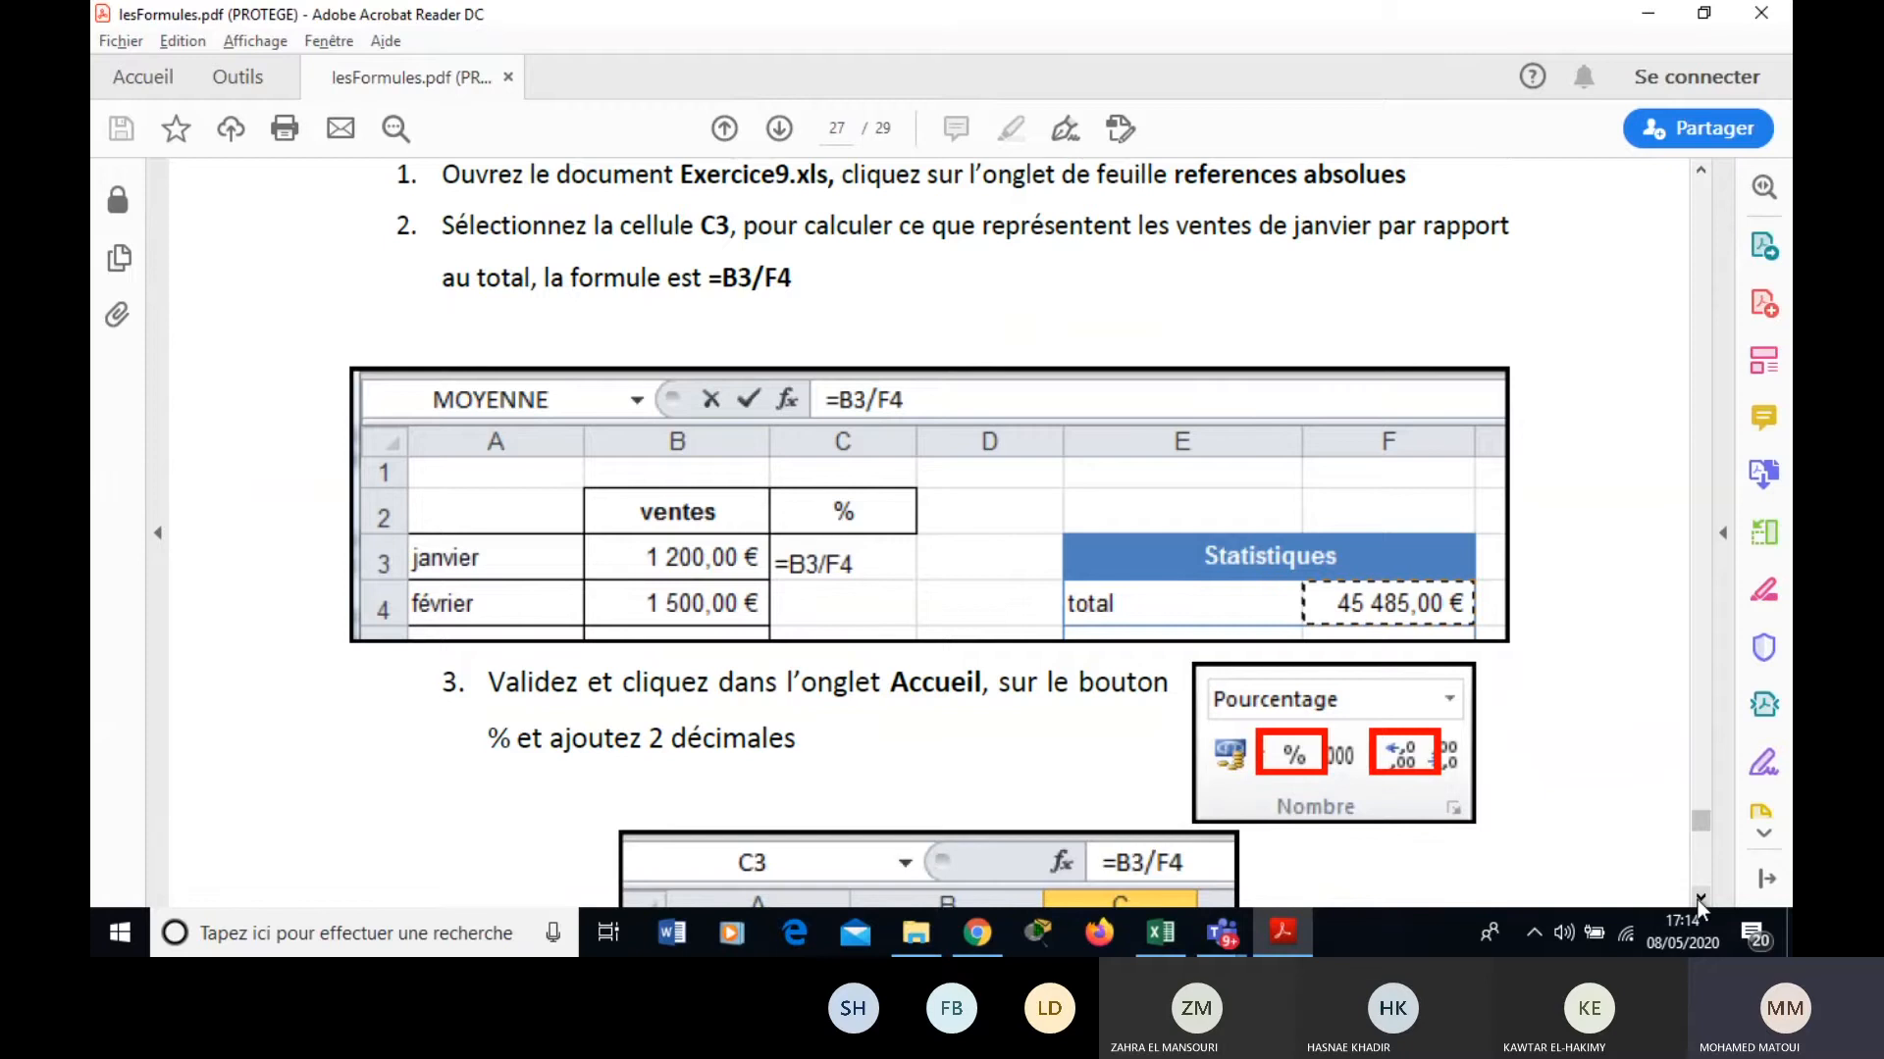
Read the rest of the page 27 instructions on the percentage format and copying the formula, and switch back to exercice9.xlsx in Excel.
{"action": "scroll", "coordinate": [1697, 899], "scroll_direction": "down", "scroll_amount": 3}
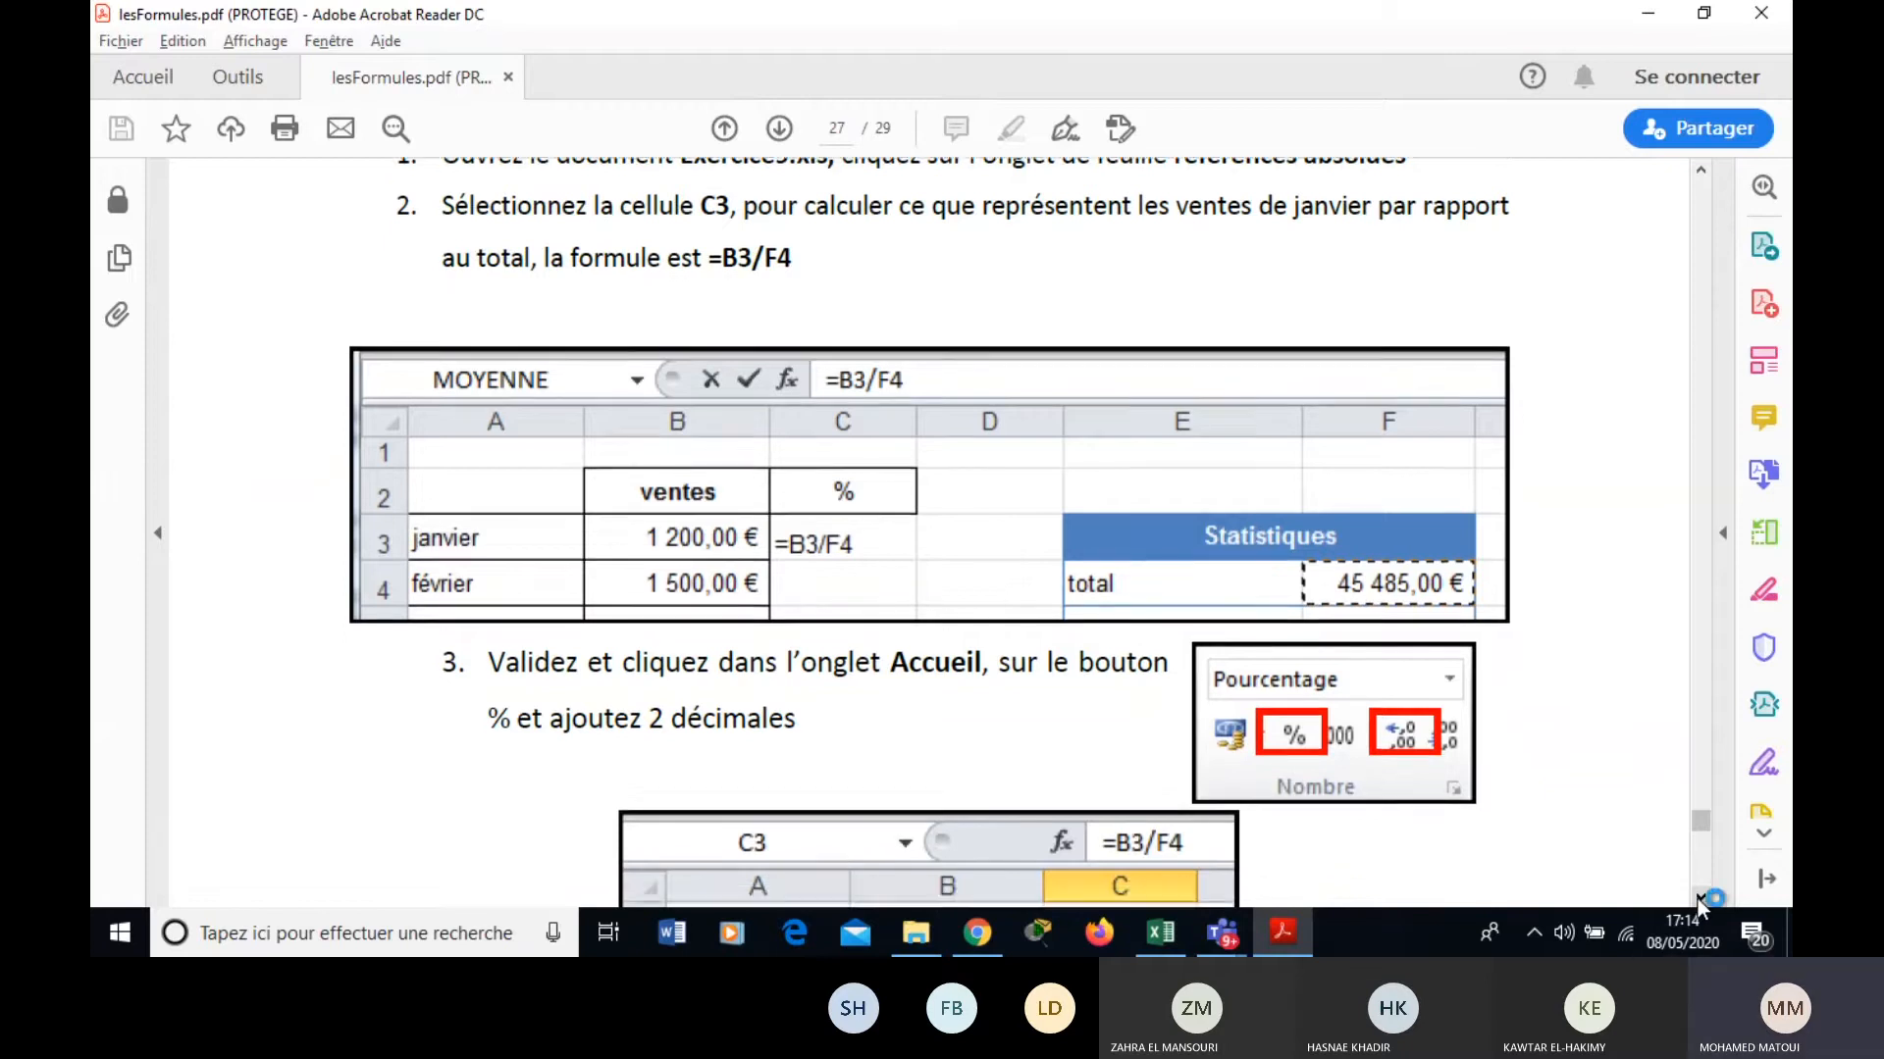
{"action": "left_click", "coordinate": [1697, 899]}
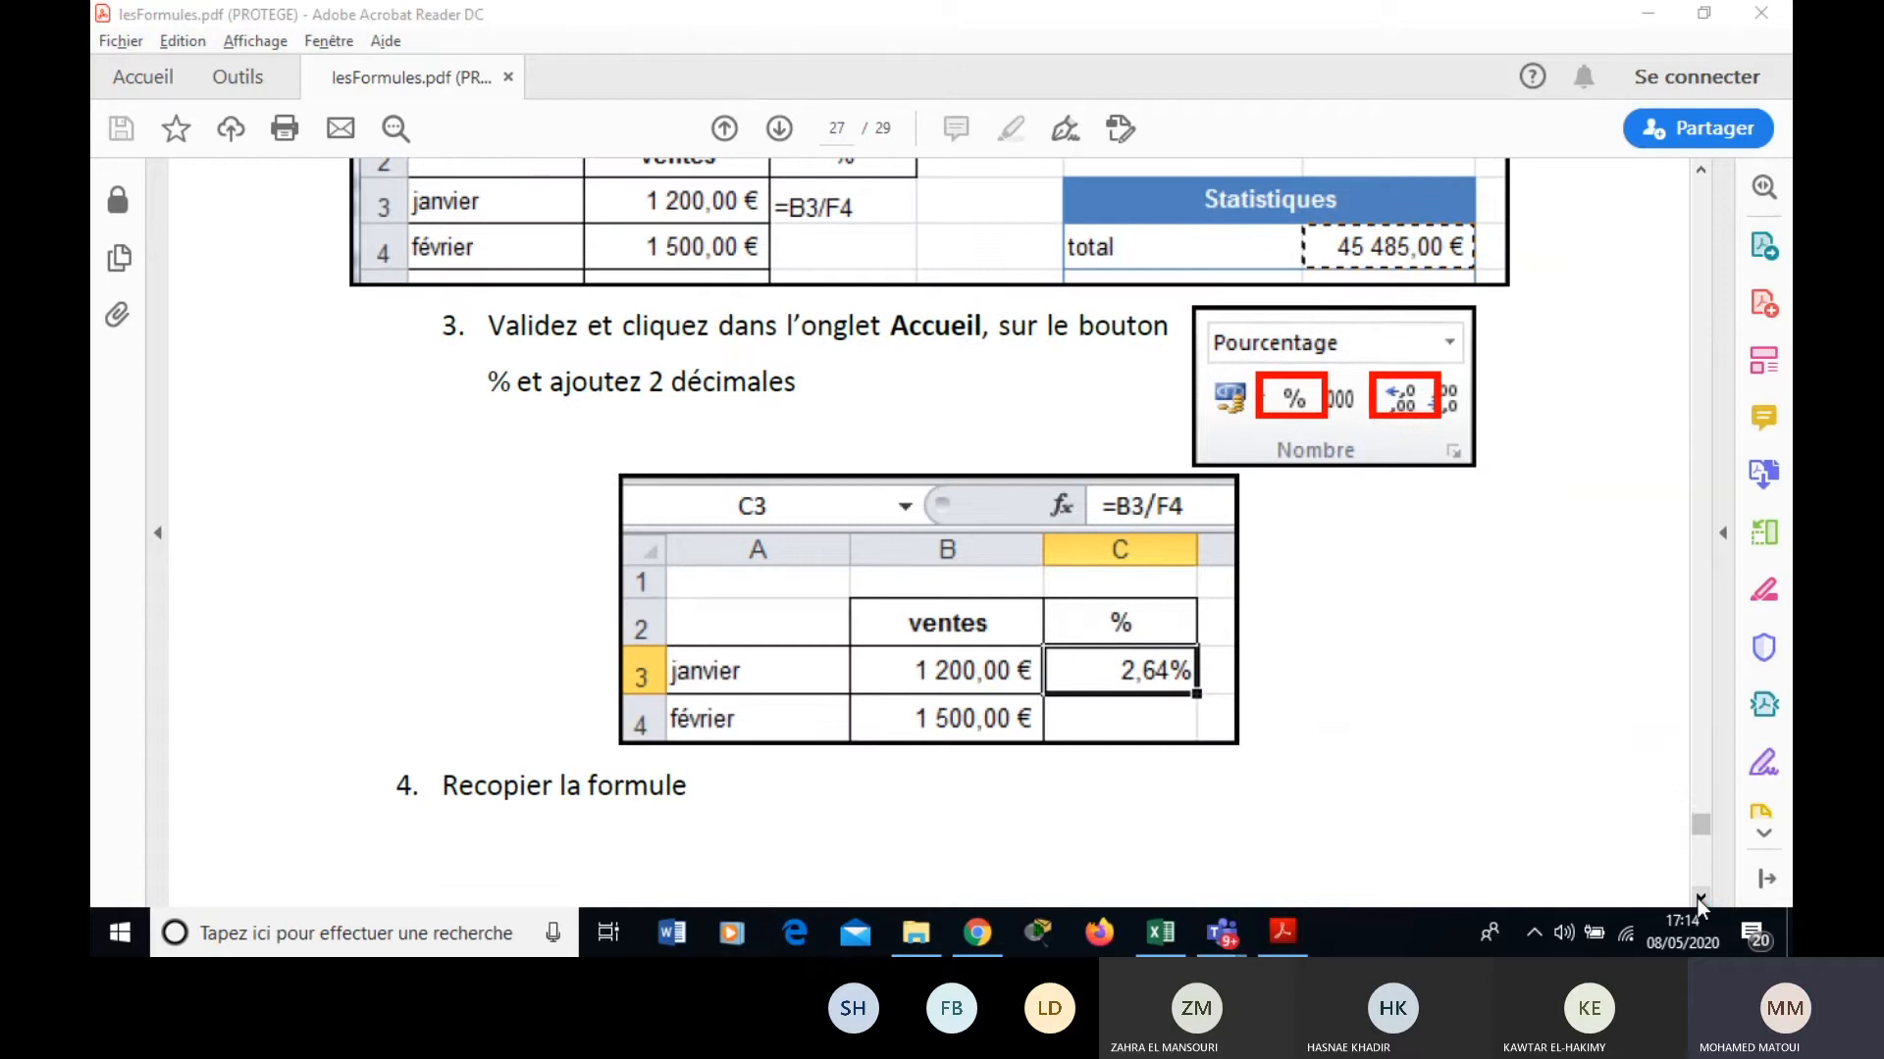
{"action": "left_click", "coordinate": [915, 933]}
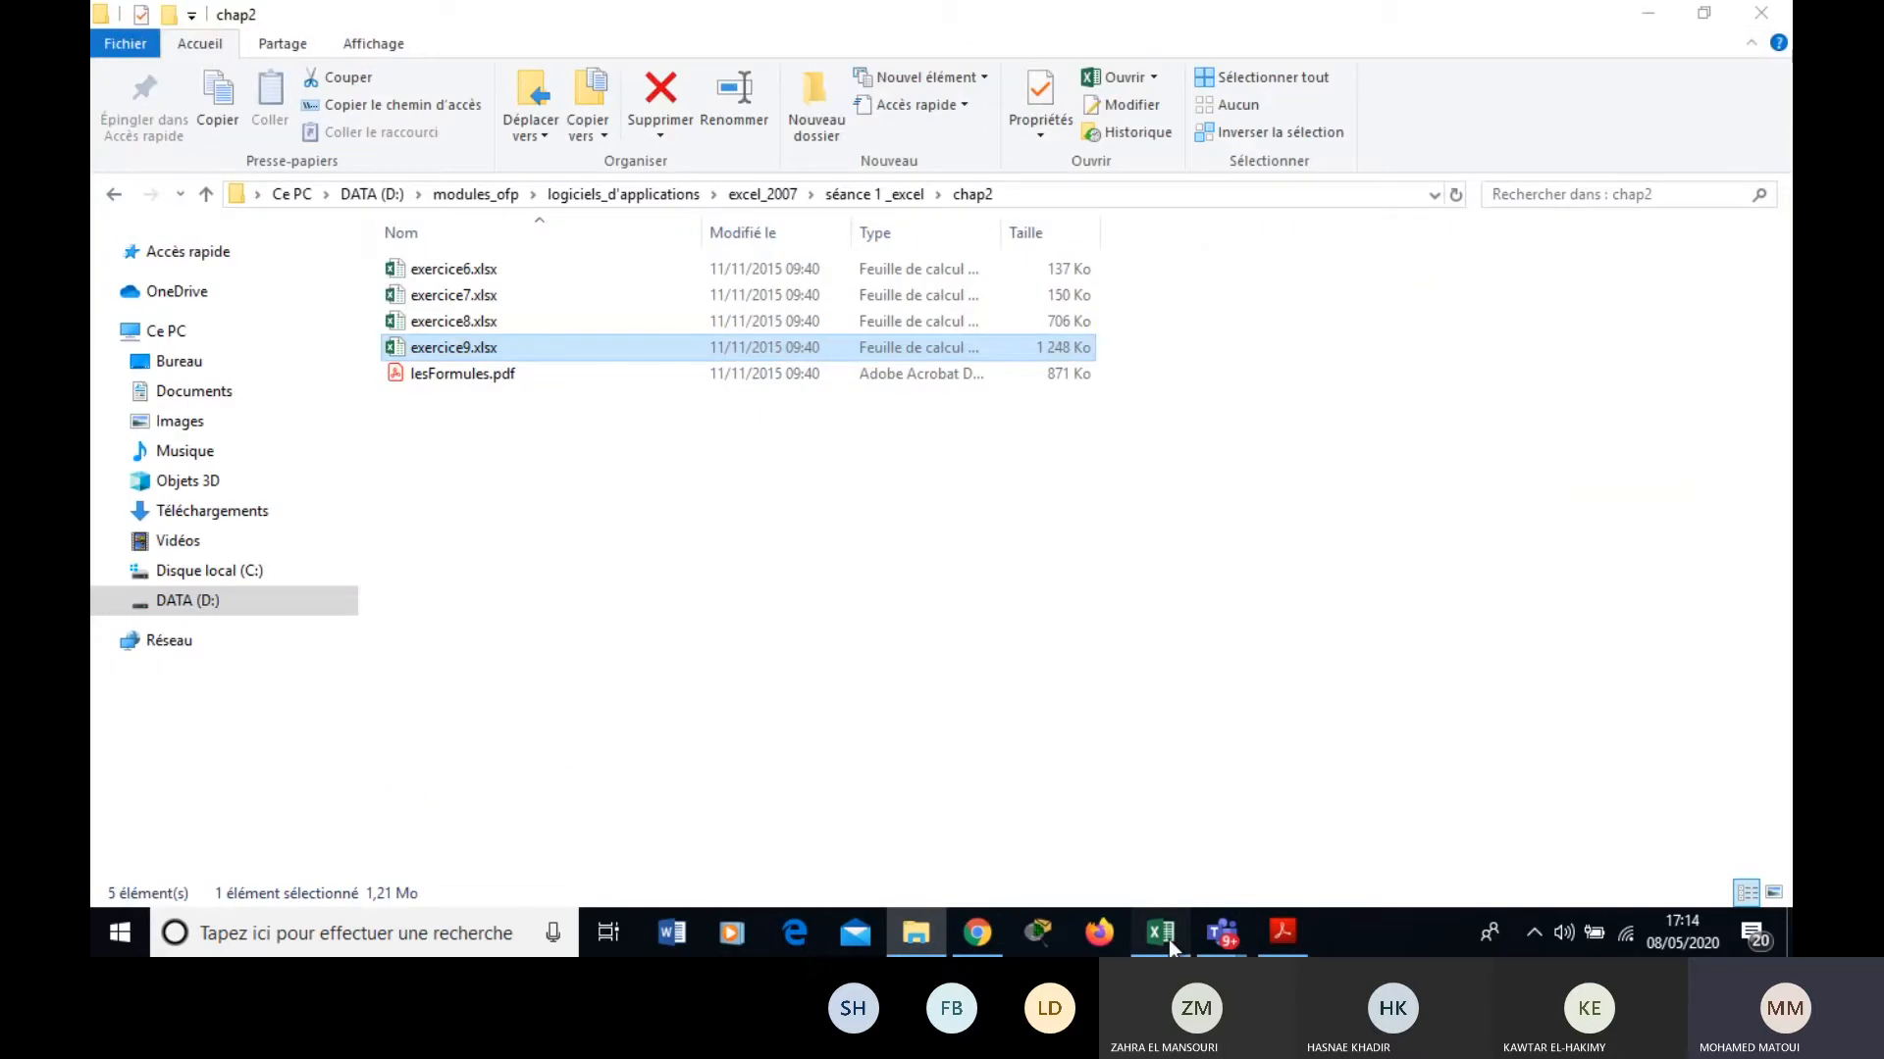
{"action": "left_click", "coordinate": [1163, 933]}
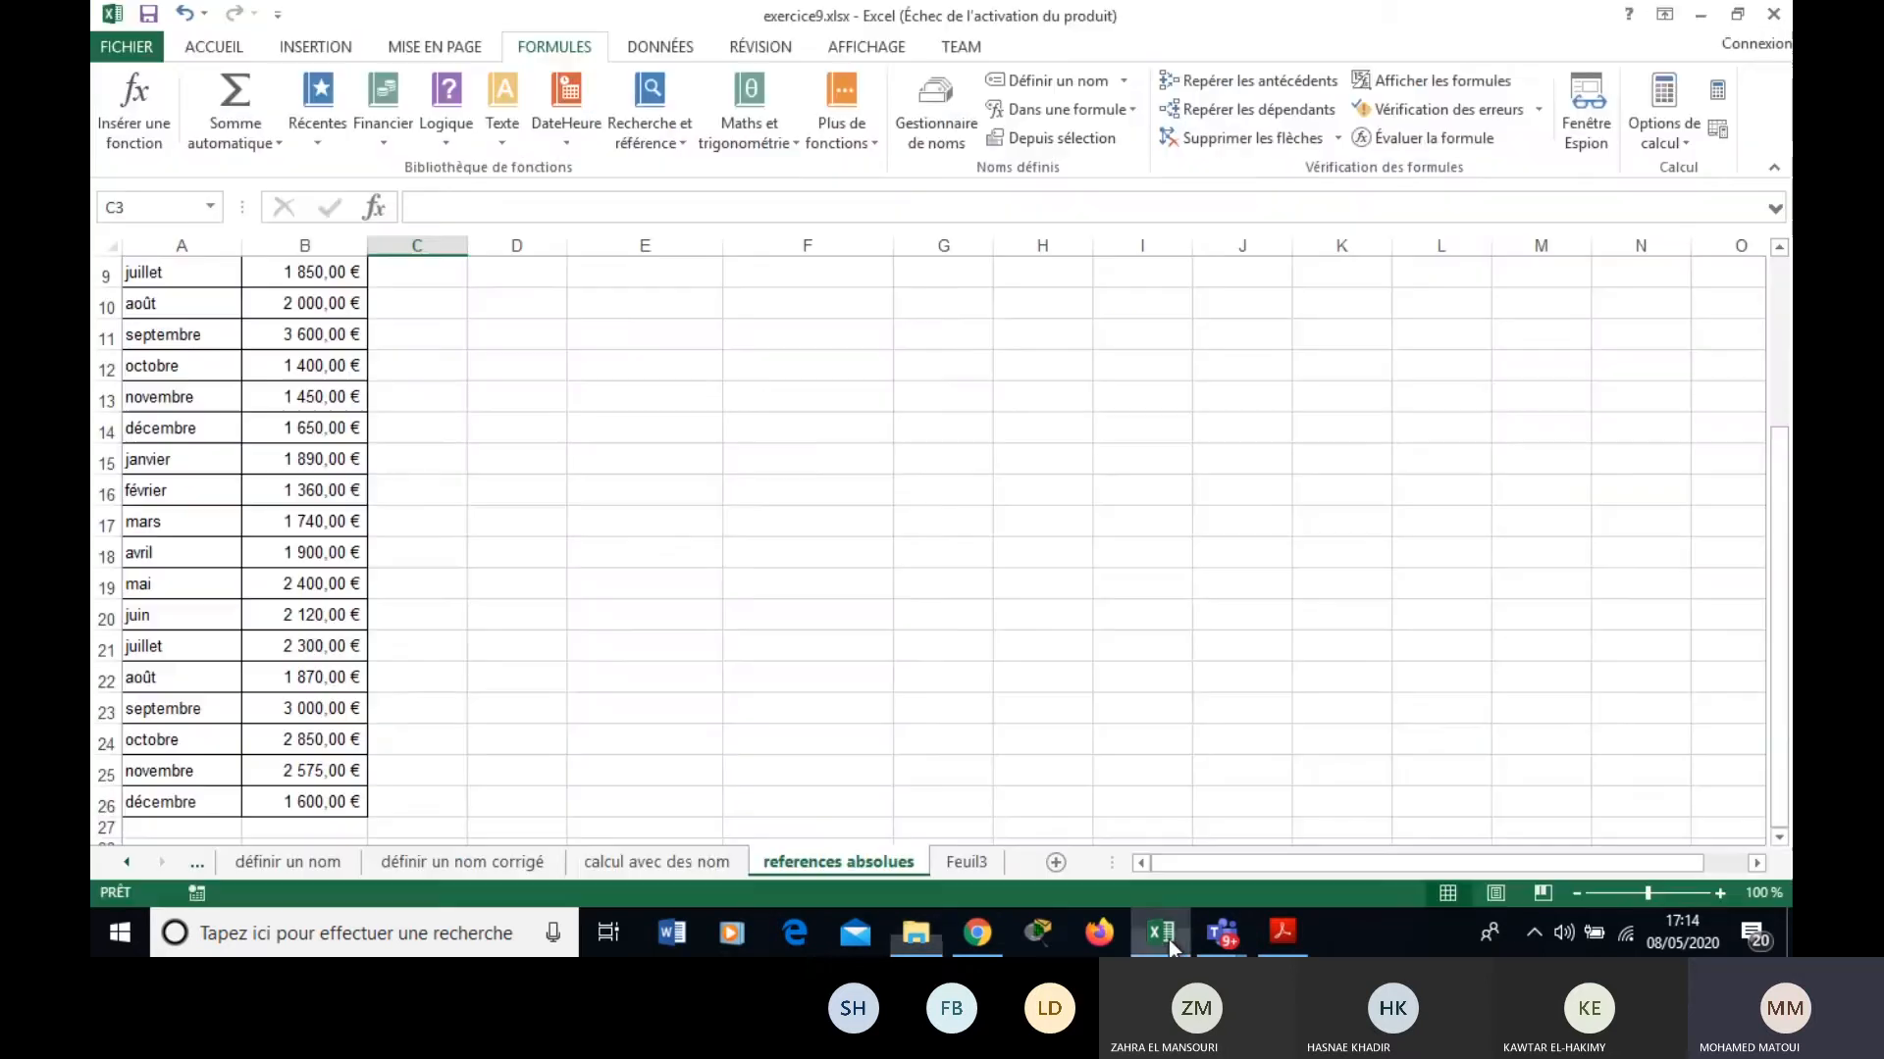
Compare the calcul avec des nom and references absolues sheets, and check the total formula in F4 of calcul avec des nom.
{"action": "left_click", "coordinate": [680, 865]}
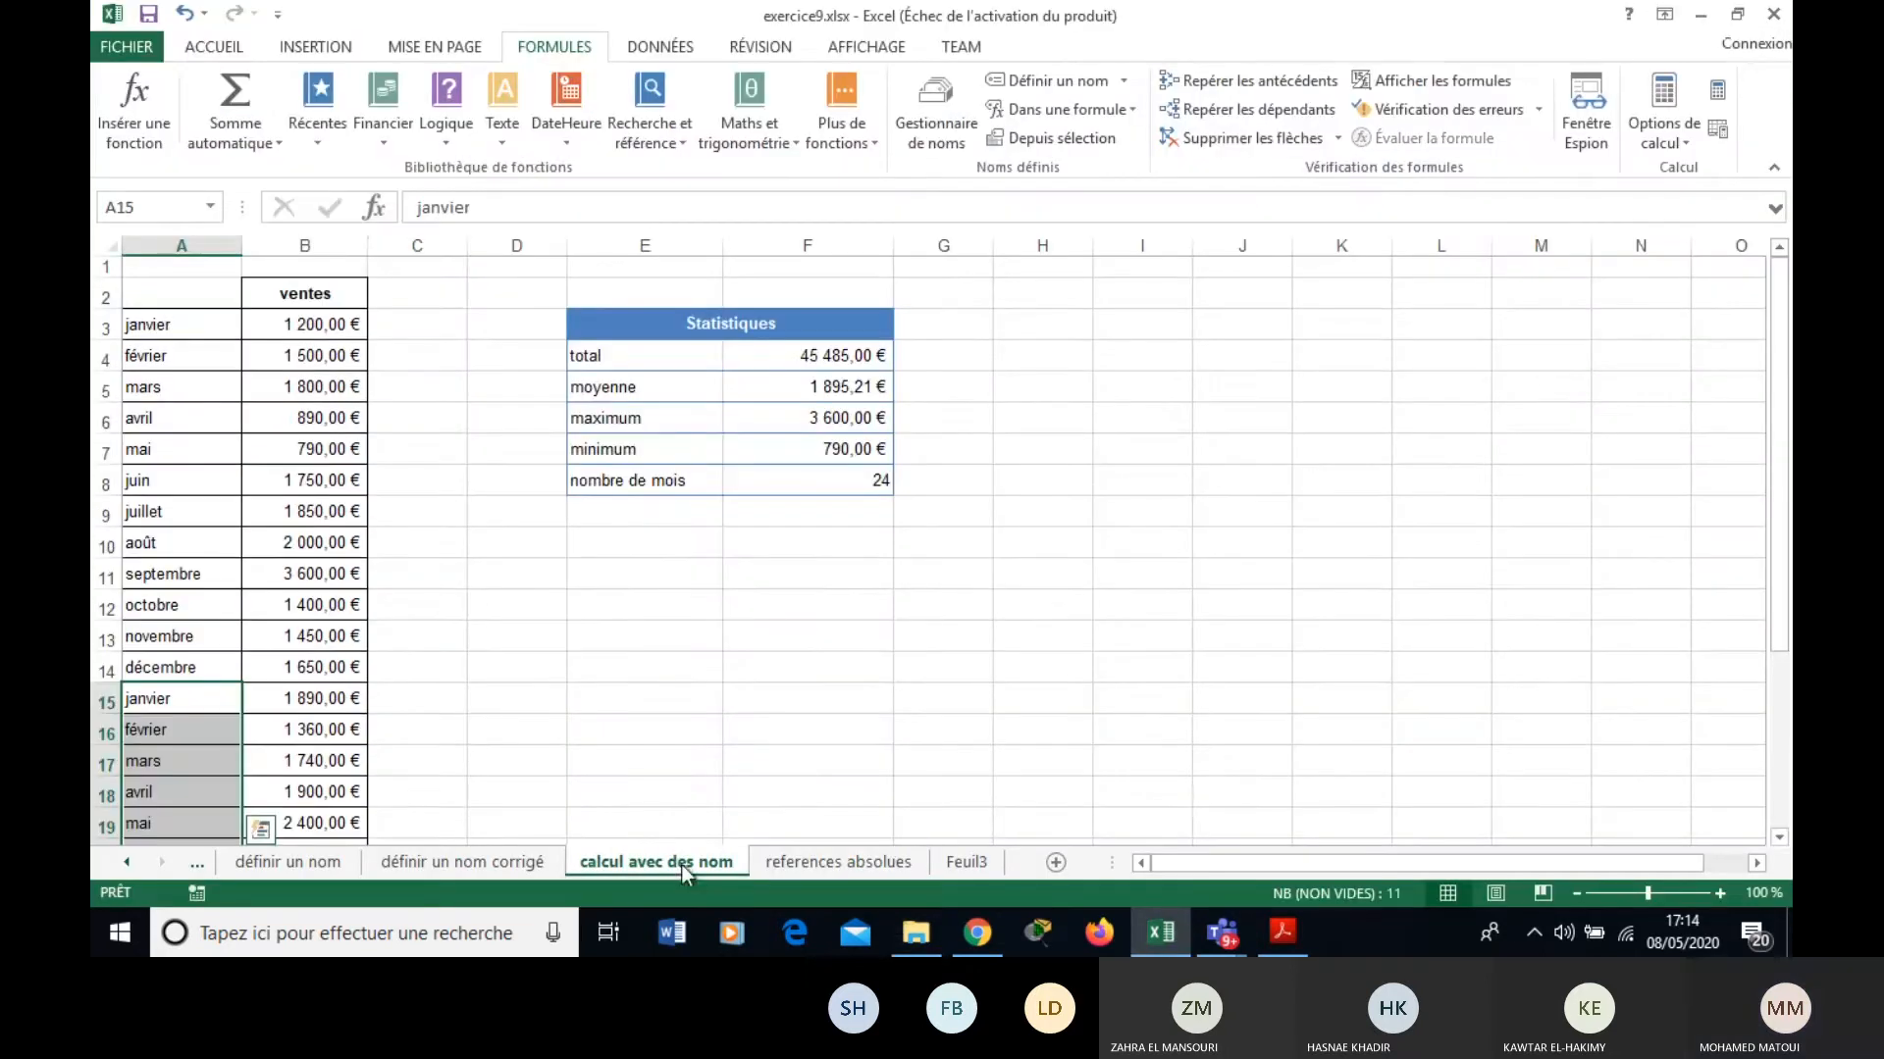
{"action": "left_click", "coordinate": [814, 858]}
{"action": "left_click", "coordinate": [967, 861]}
{"action": "left_click", "coordinate": [839, 861]}
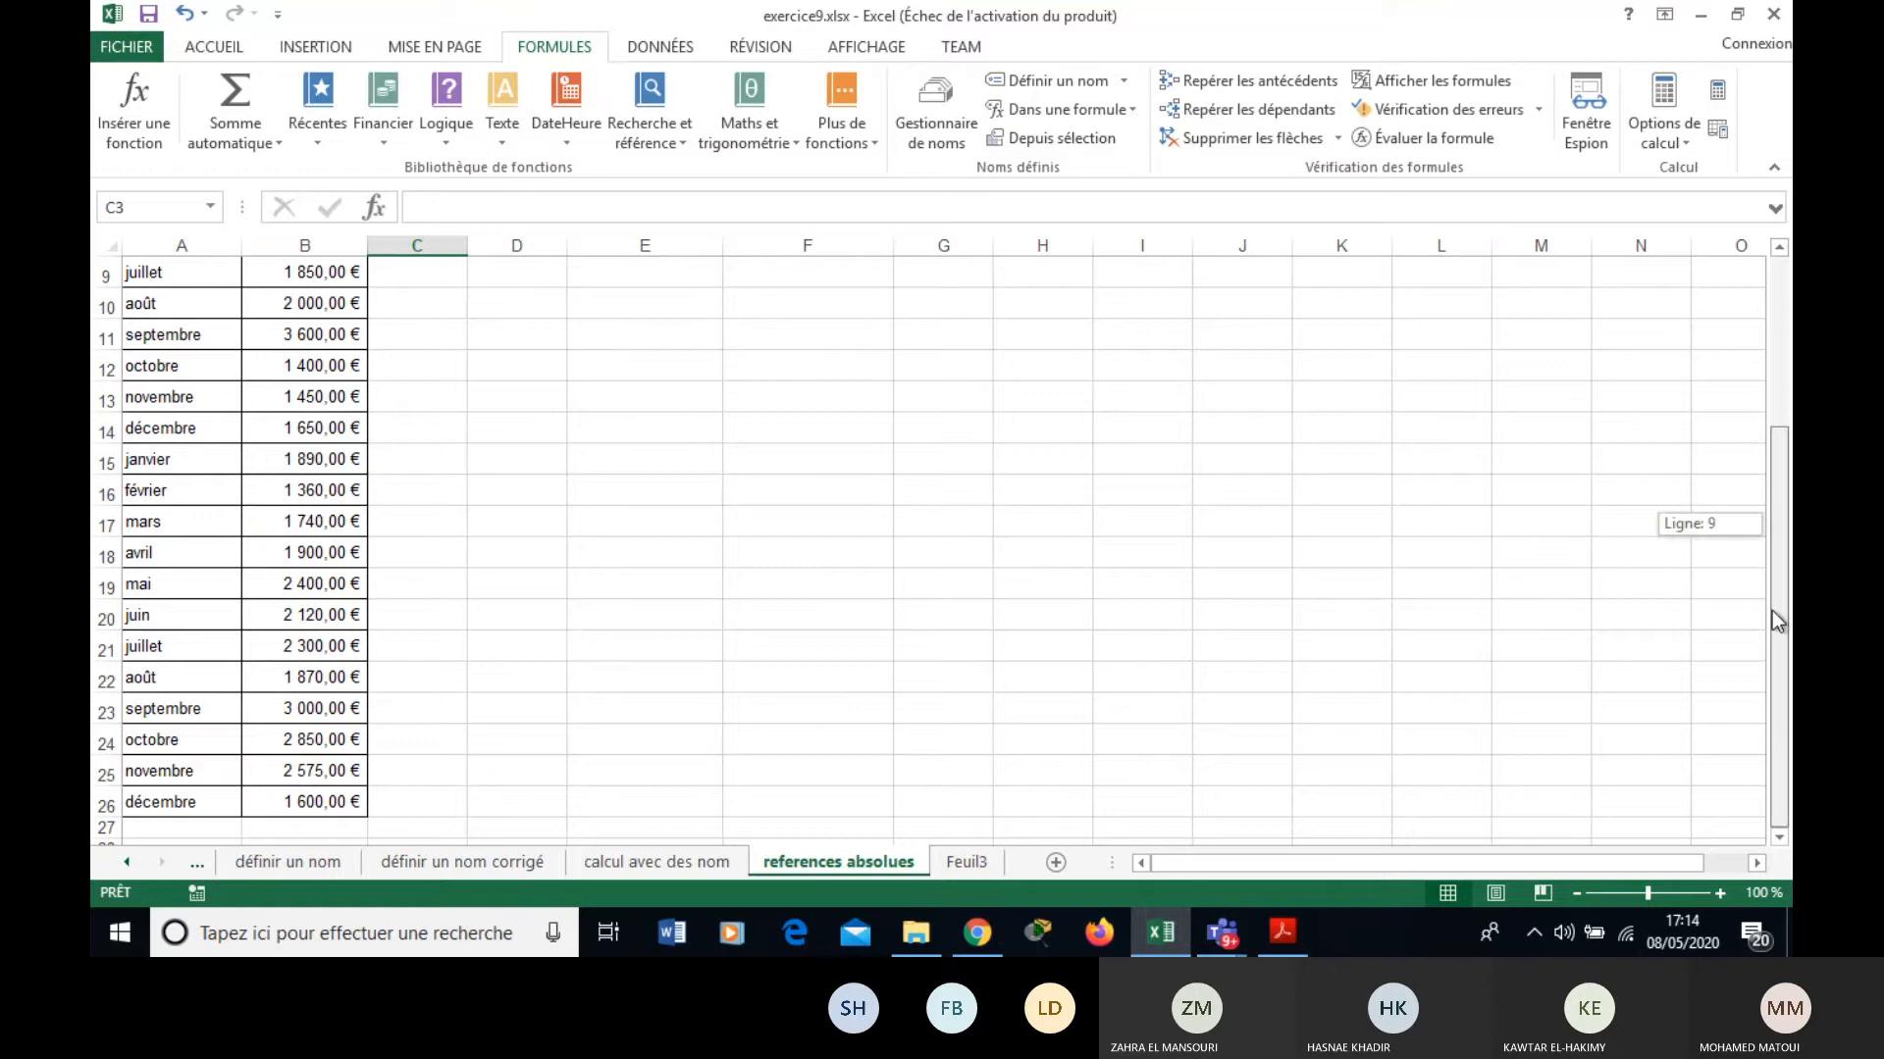
{"action": "left_click", "coordinate": [684, 872]}
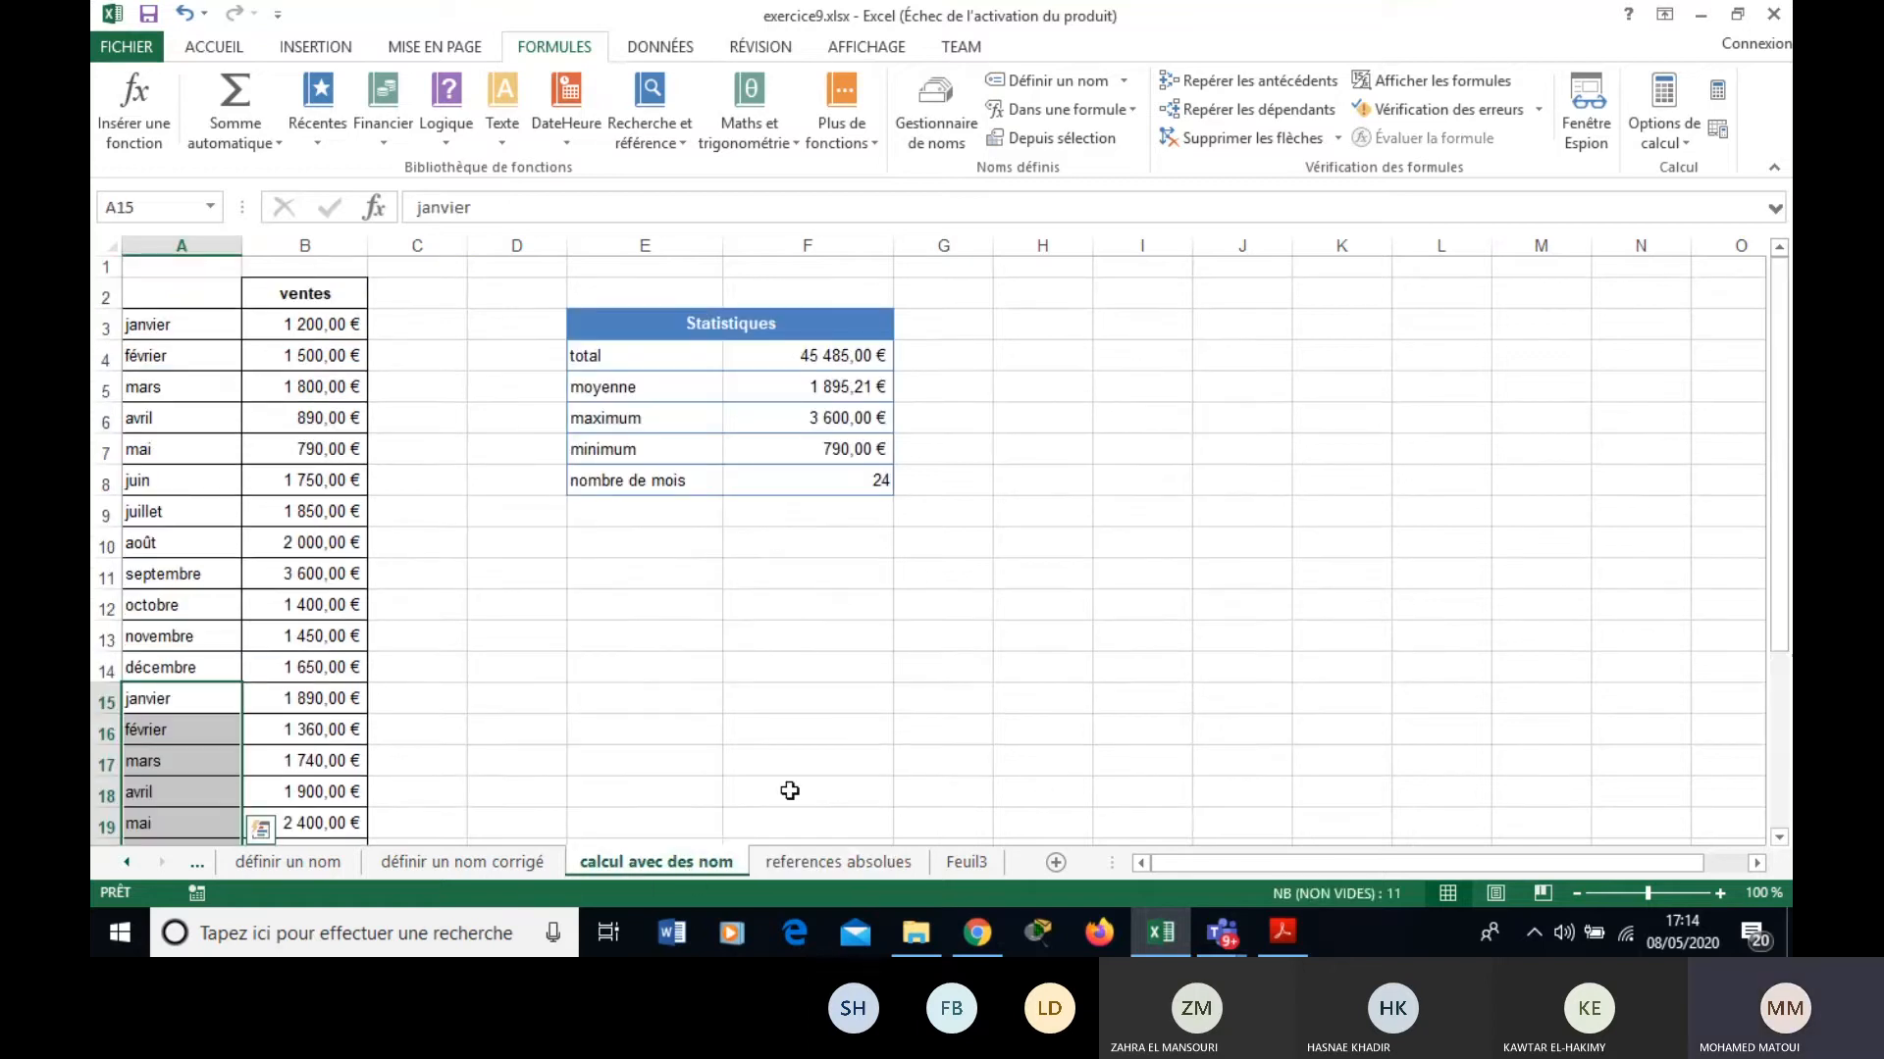
{"action": "left_click", "coordinate": [856, 353]}
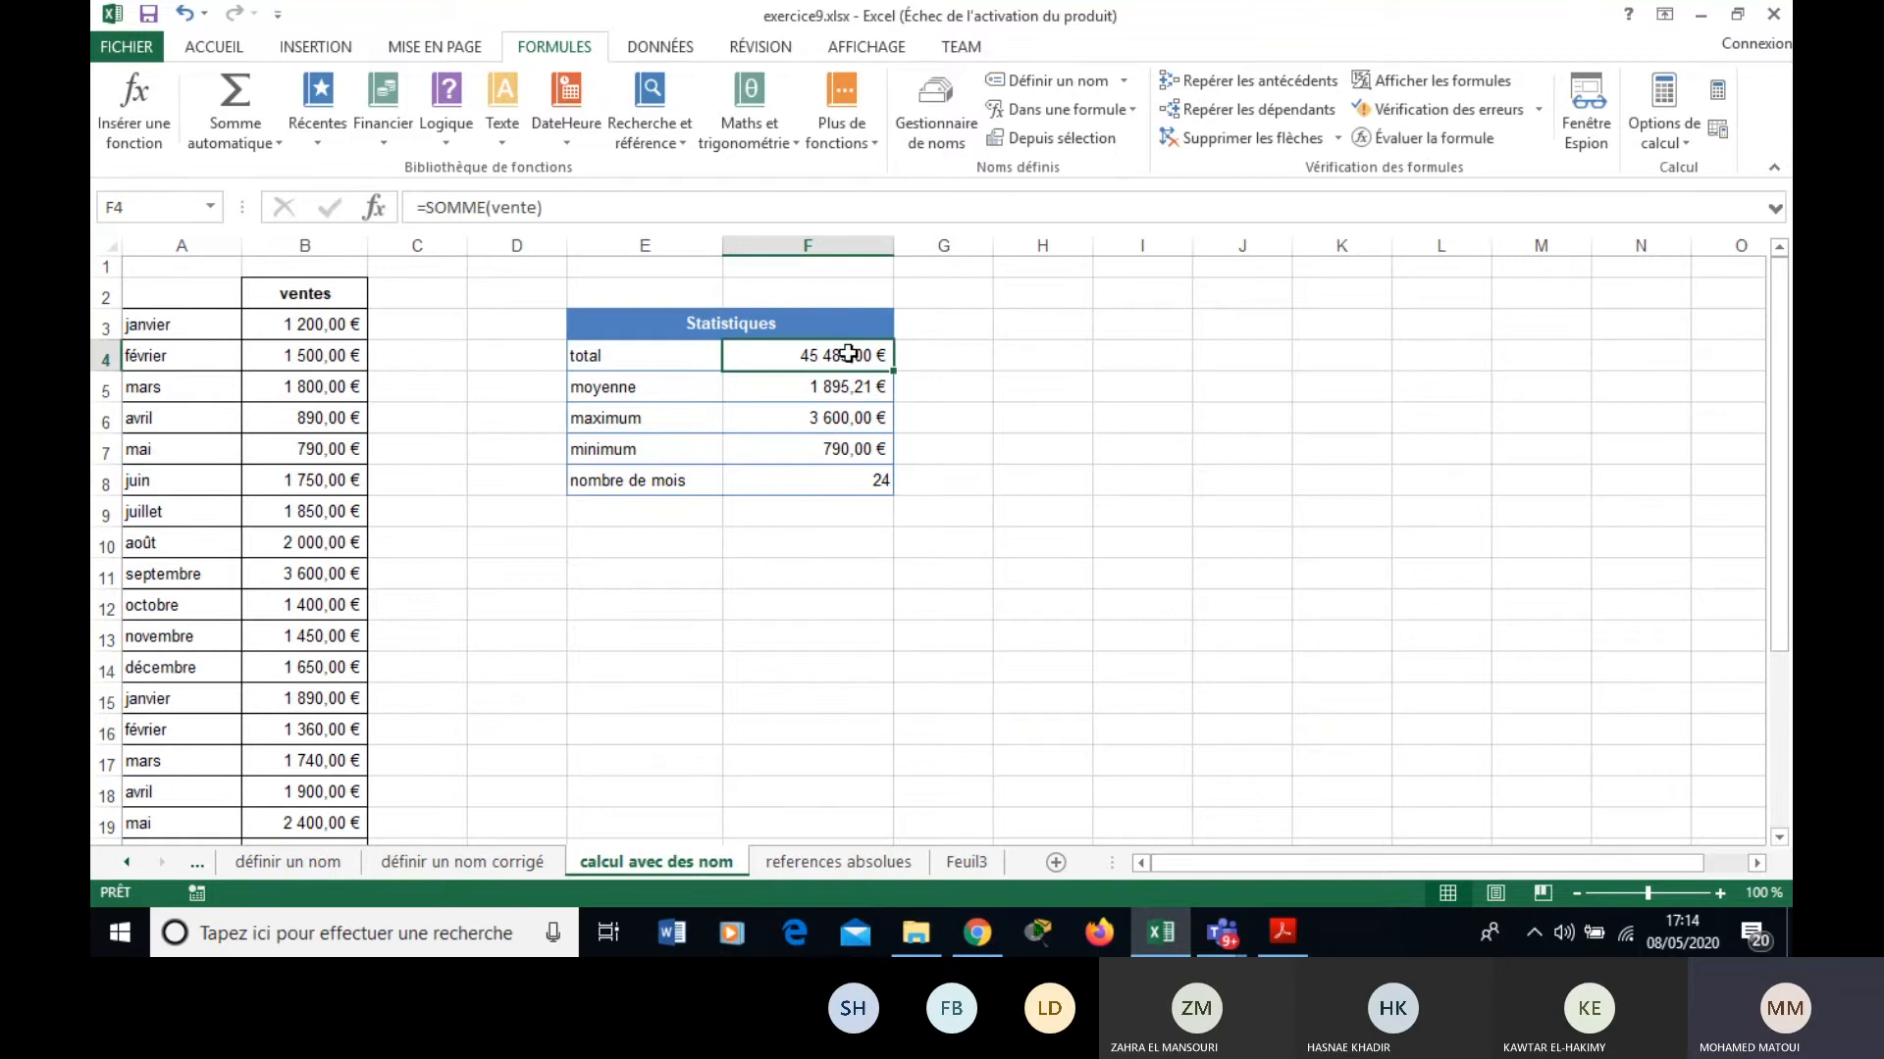
{"action": "left_click", "coordinate": [1070, 324]}
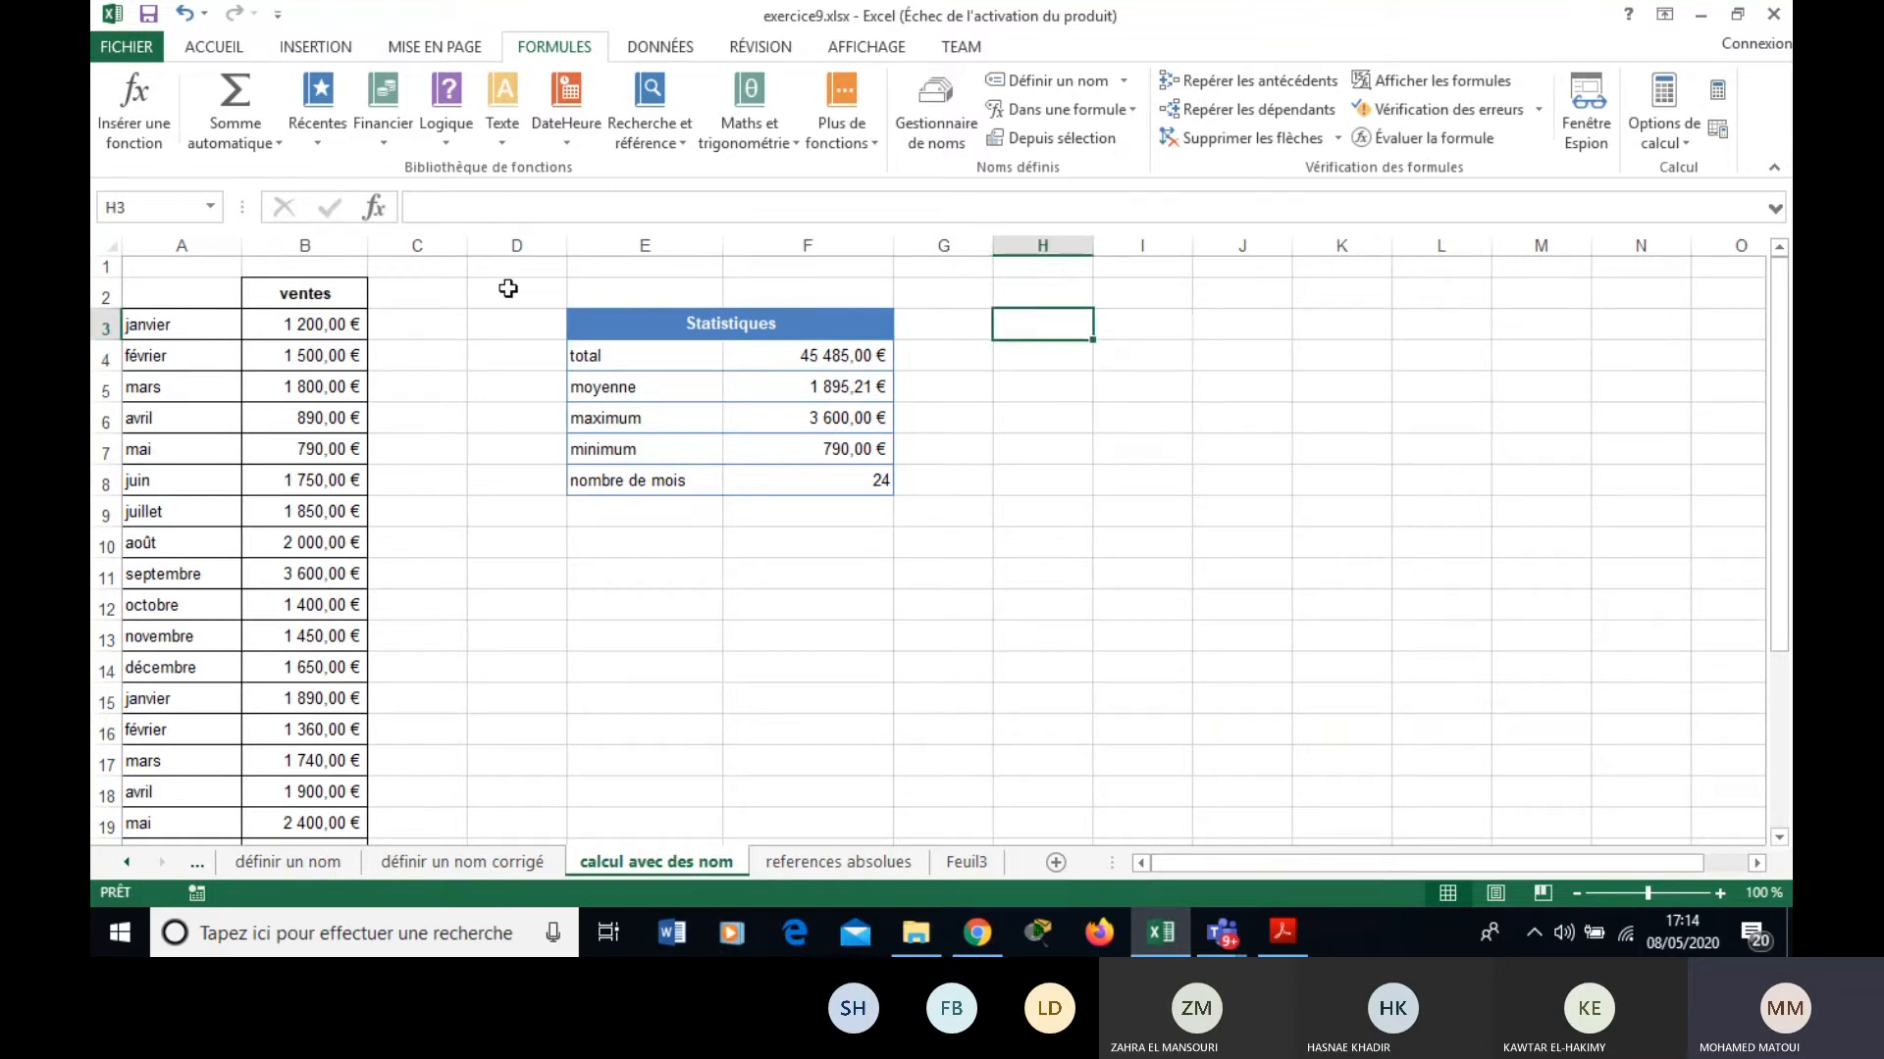
Enter the column heading % in C2, beside the ventes heading.
{"action": "left_click", "coordinate": [436, 331]}
{"action": "double_click", "coordinate": [433, 299]}
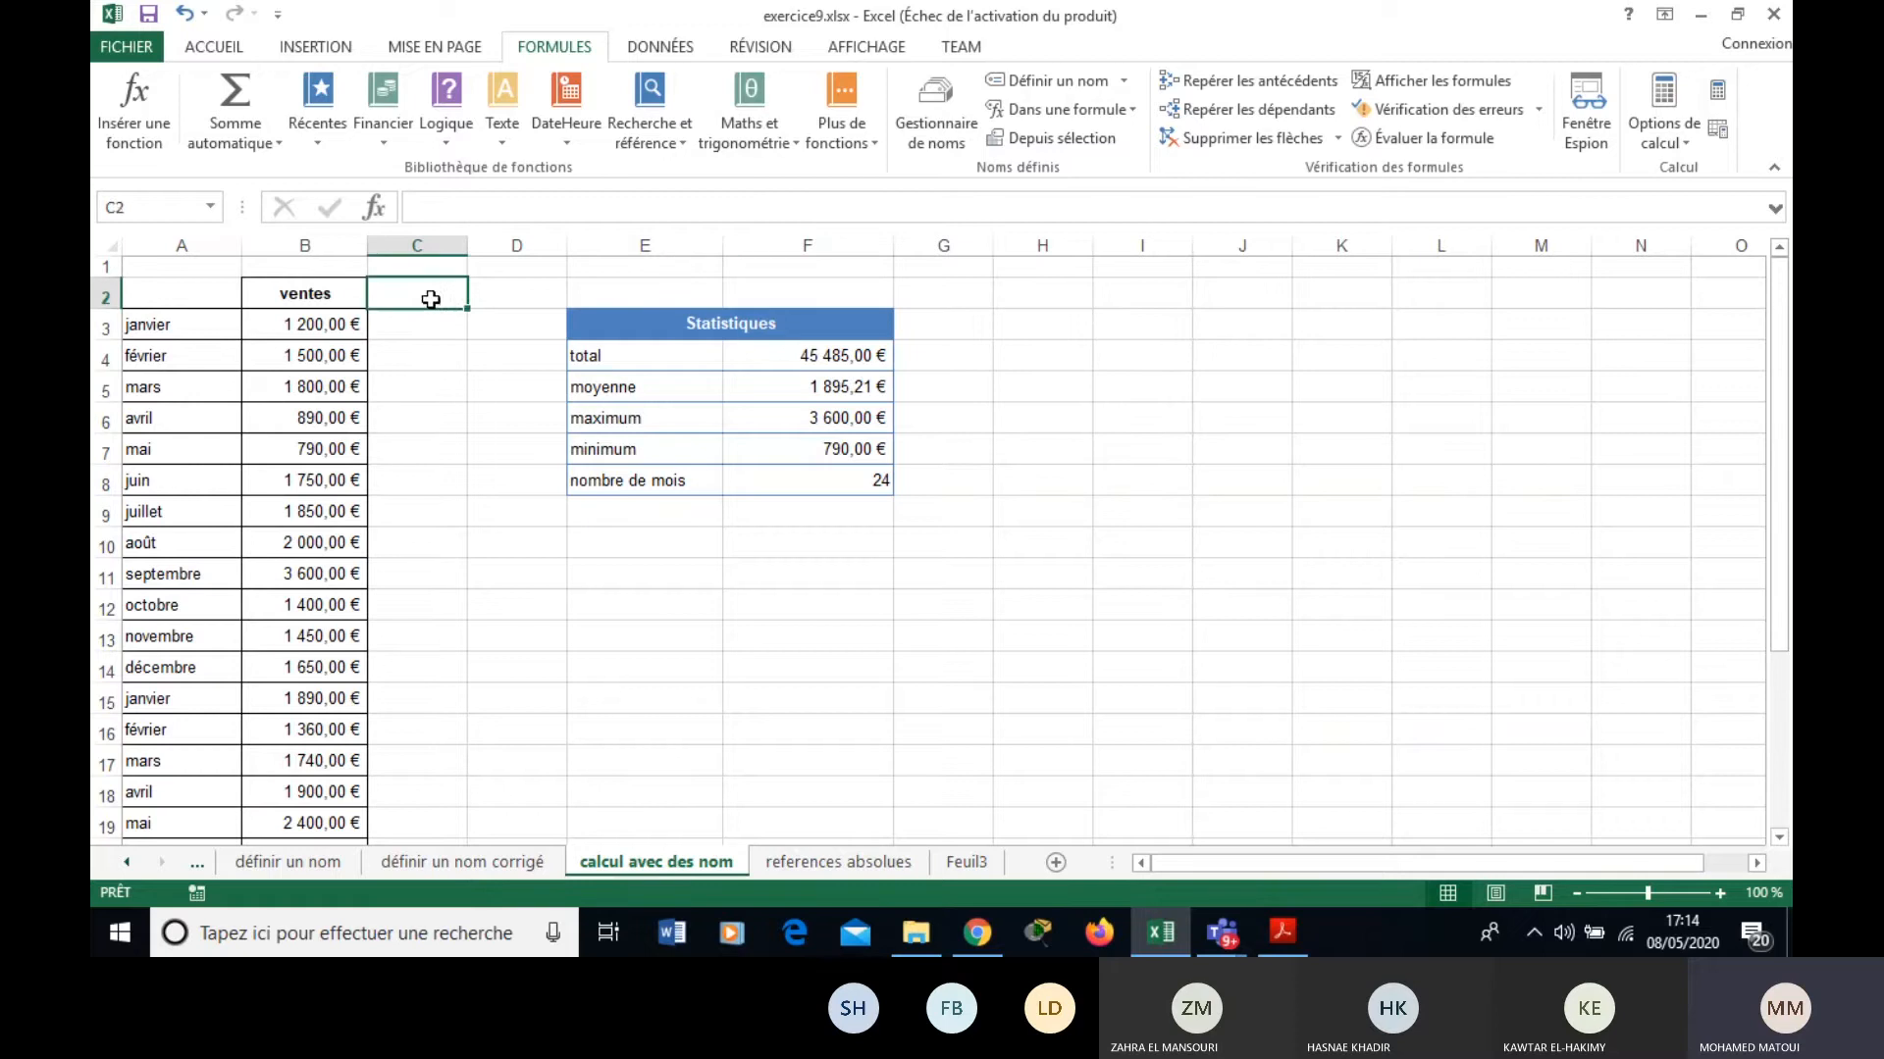
{"action": "type", "text": "%"}
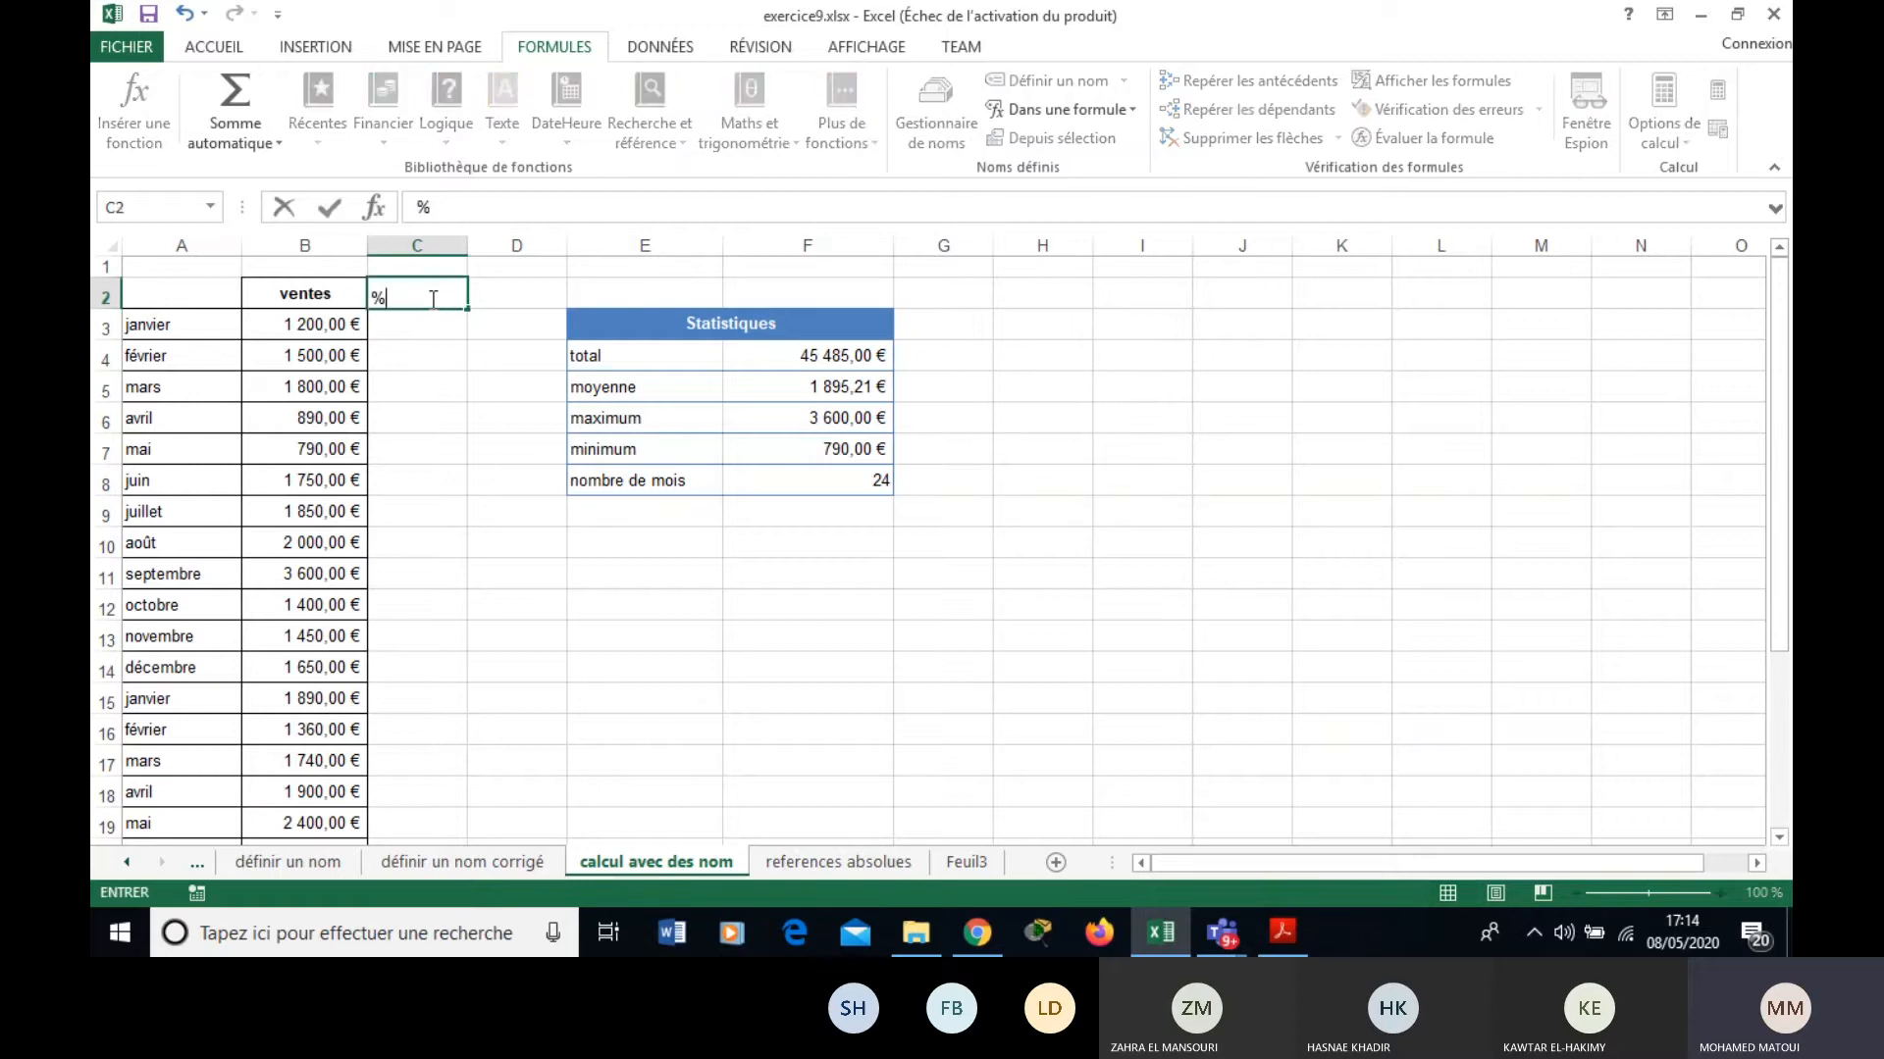
{"action": "left_click", "coordinate": [435, 327]}
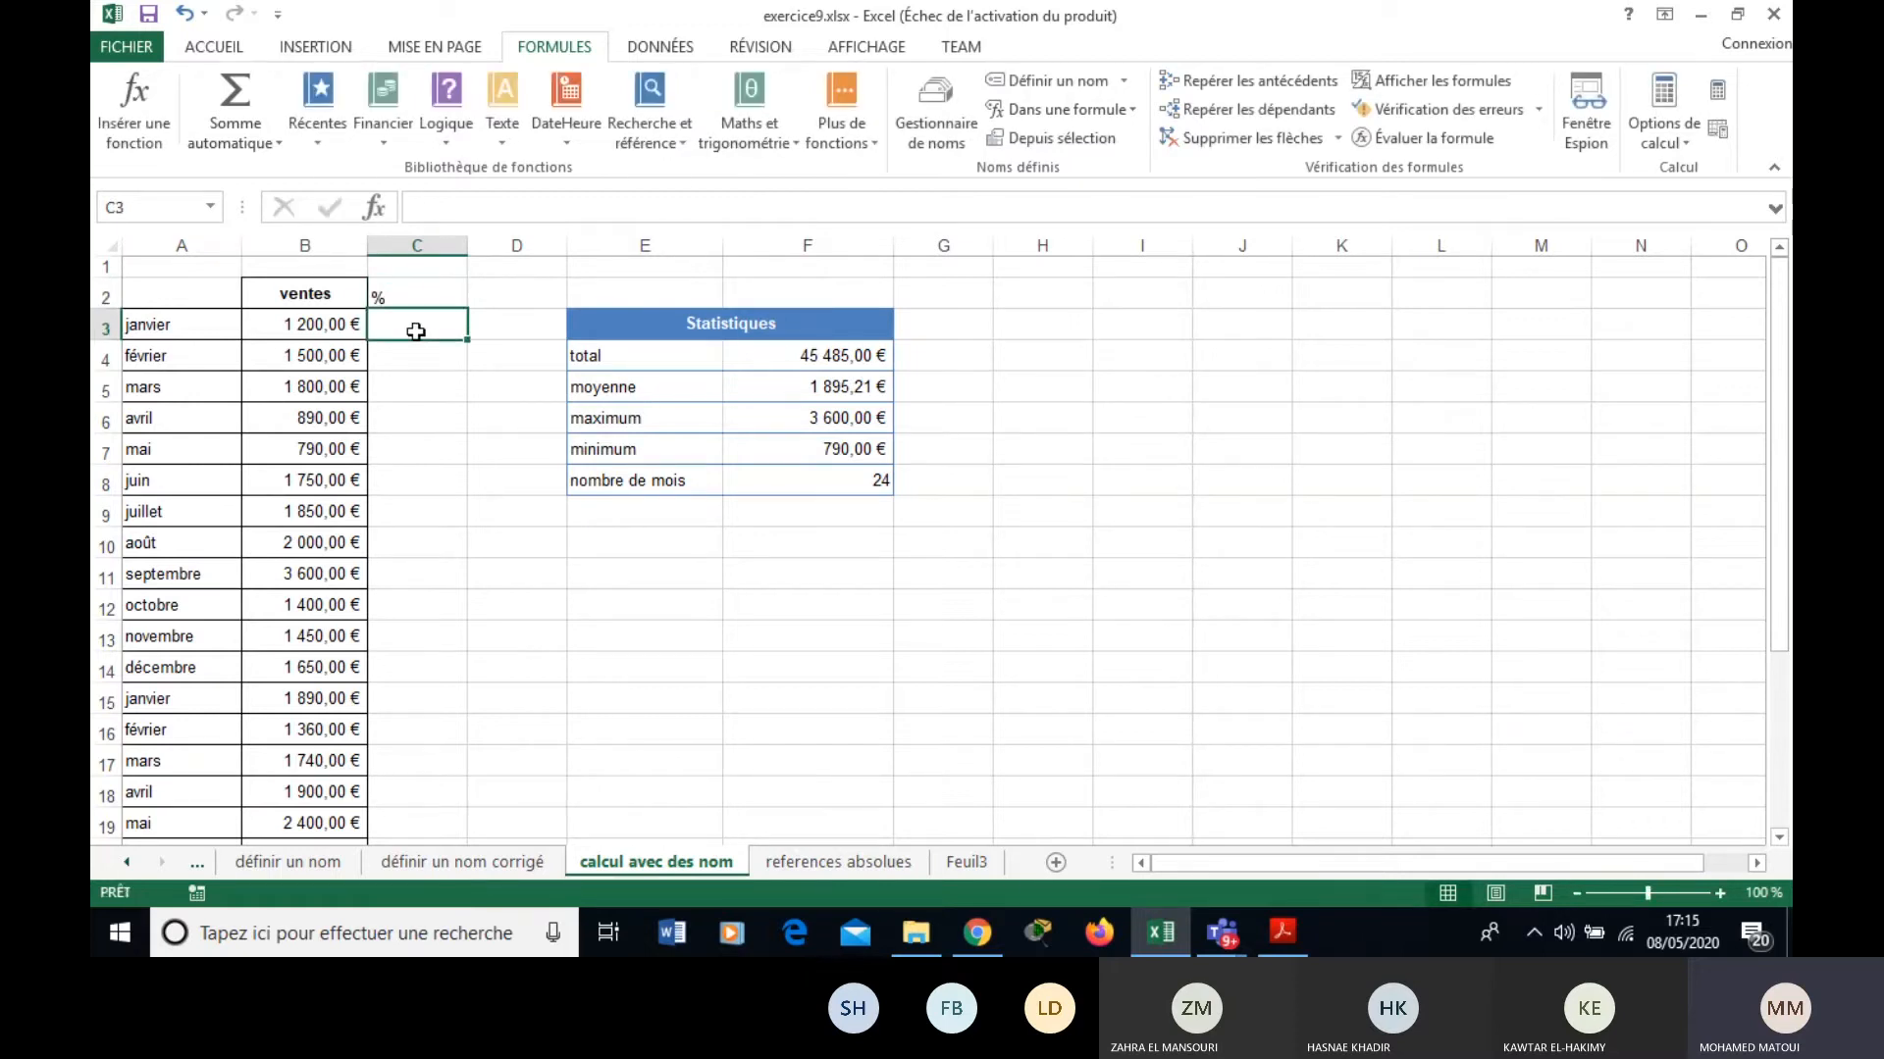
Calculate January's share of the total sales in C3 with the formula =B3/F4.
{"action": "left_click", "coordinate": [321, 329]}
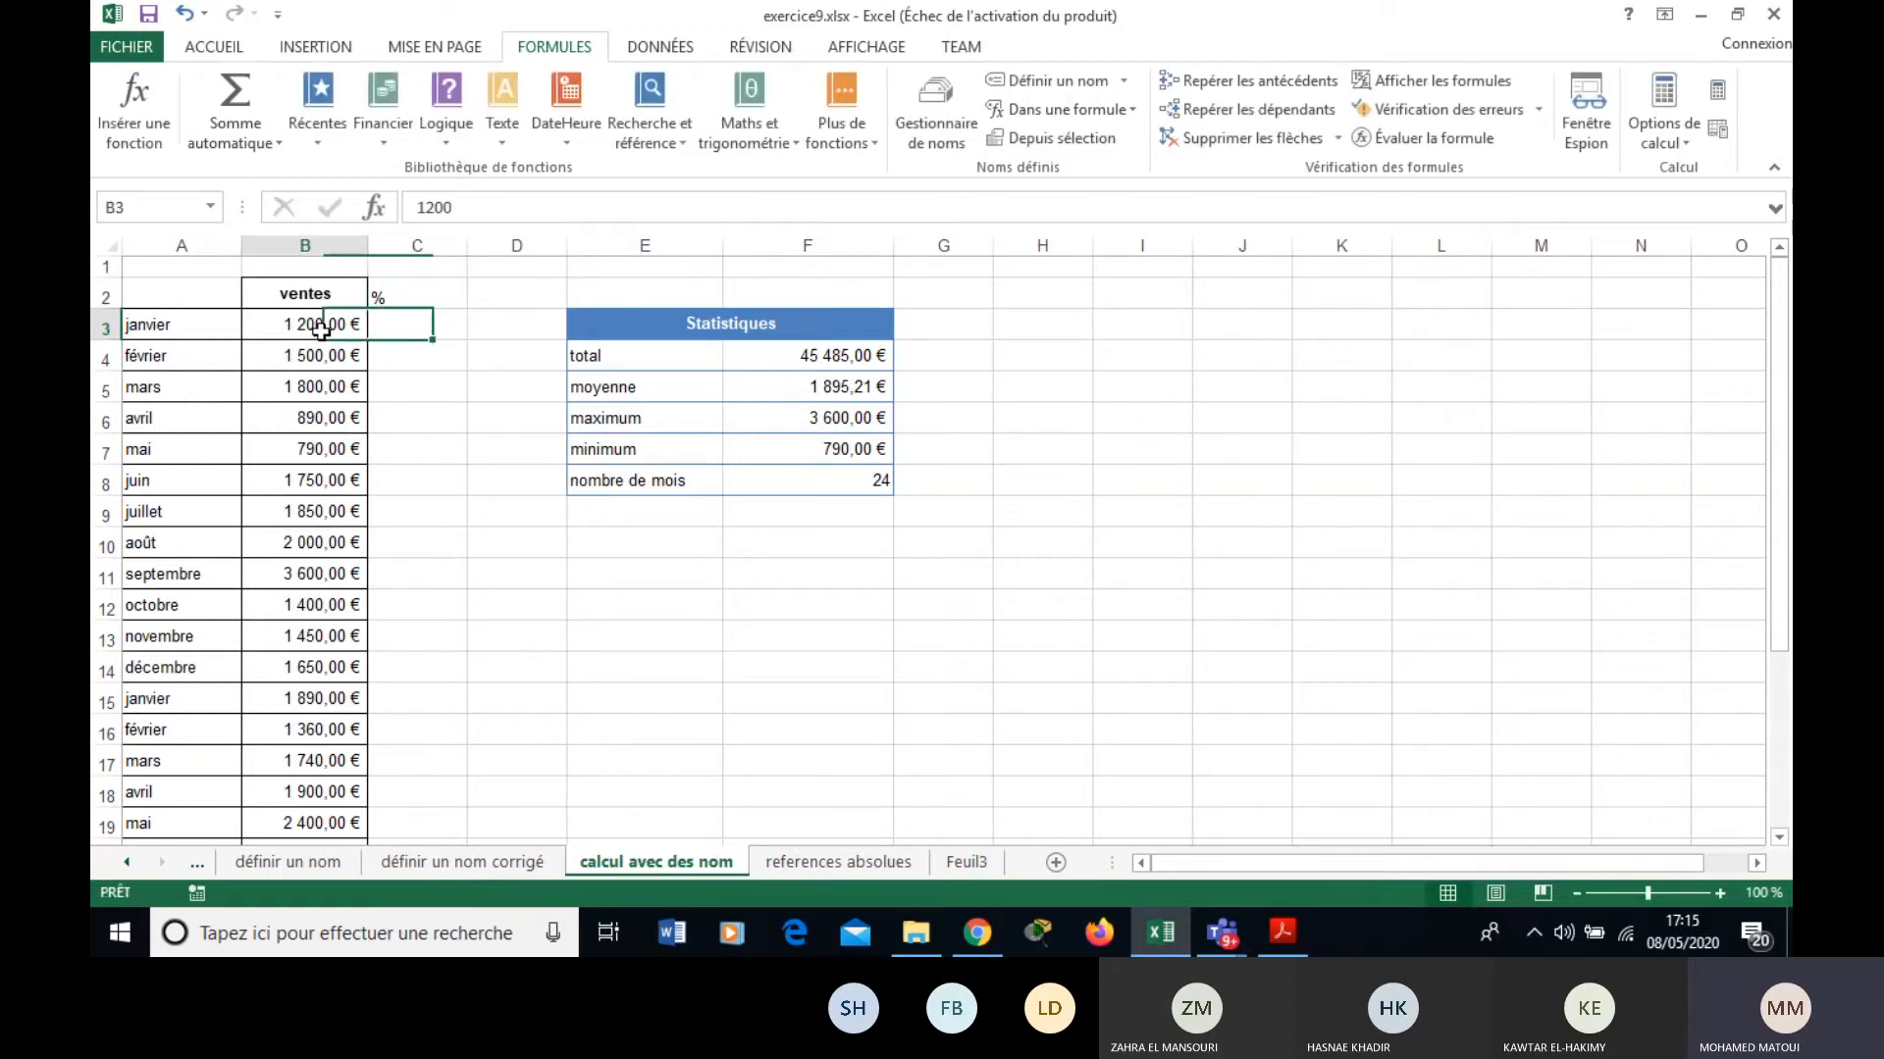
{"action": "left_click", "coordinate": [813, 353]}
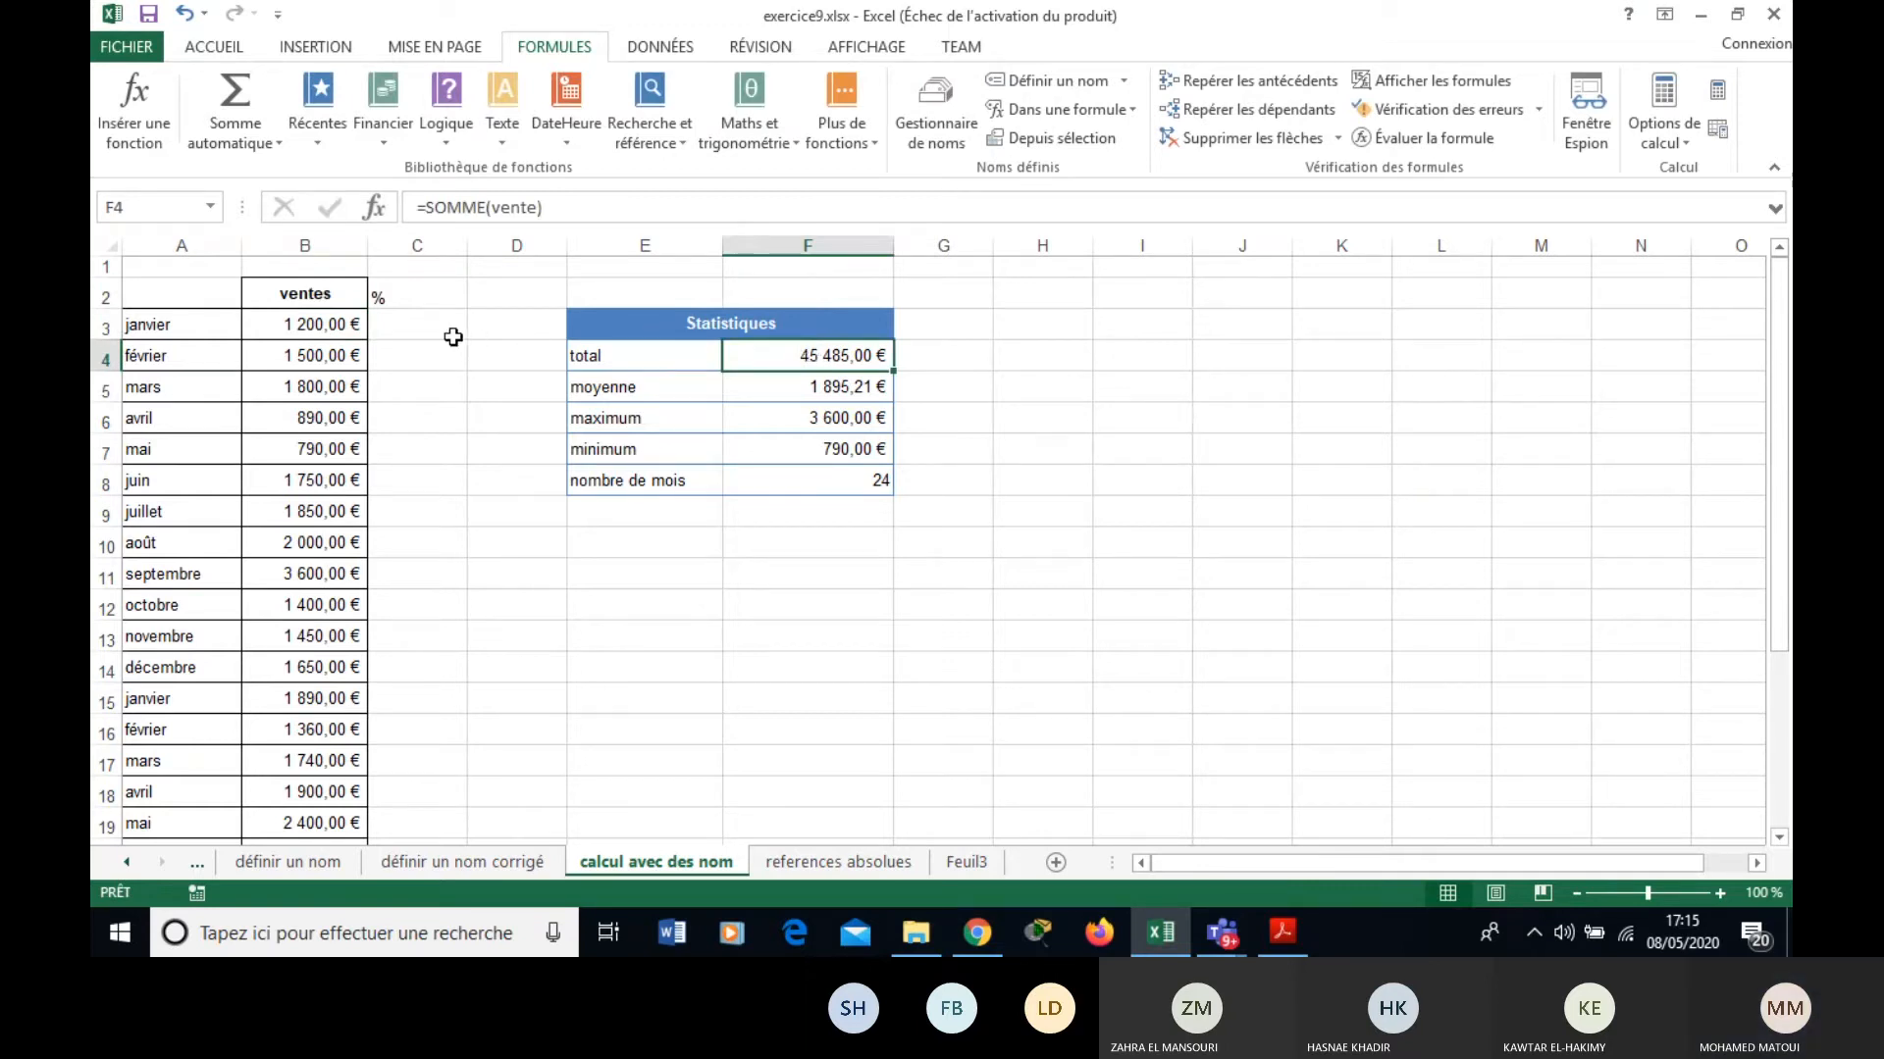
{"action": "left_click", "coordinate": [415, 330]}
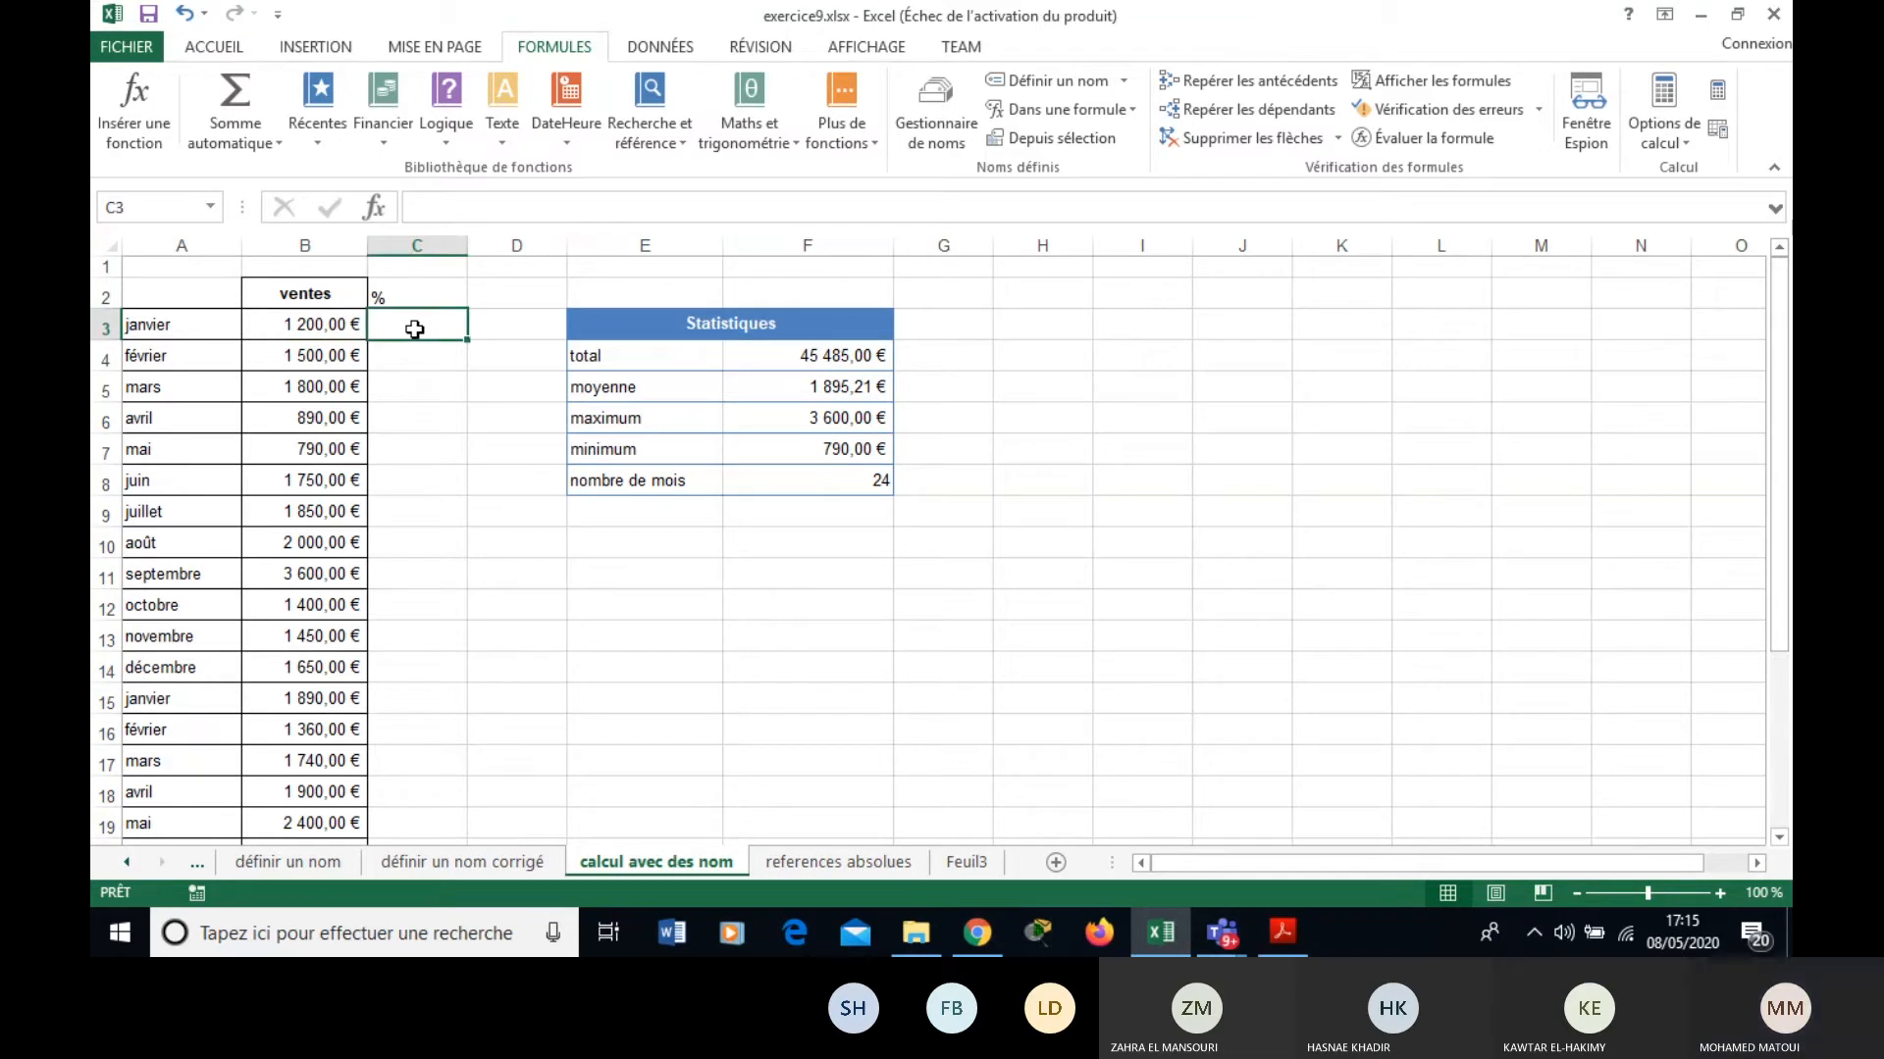
{"action": "type", "text": "="}
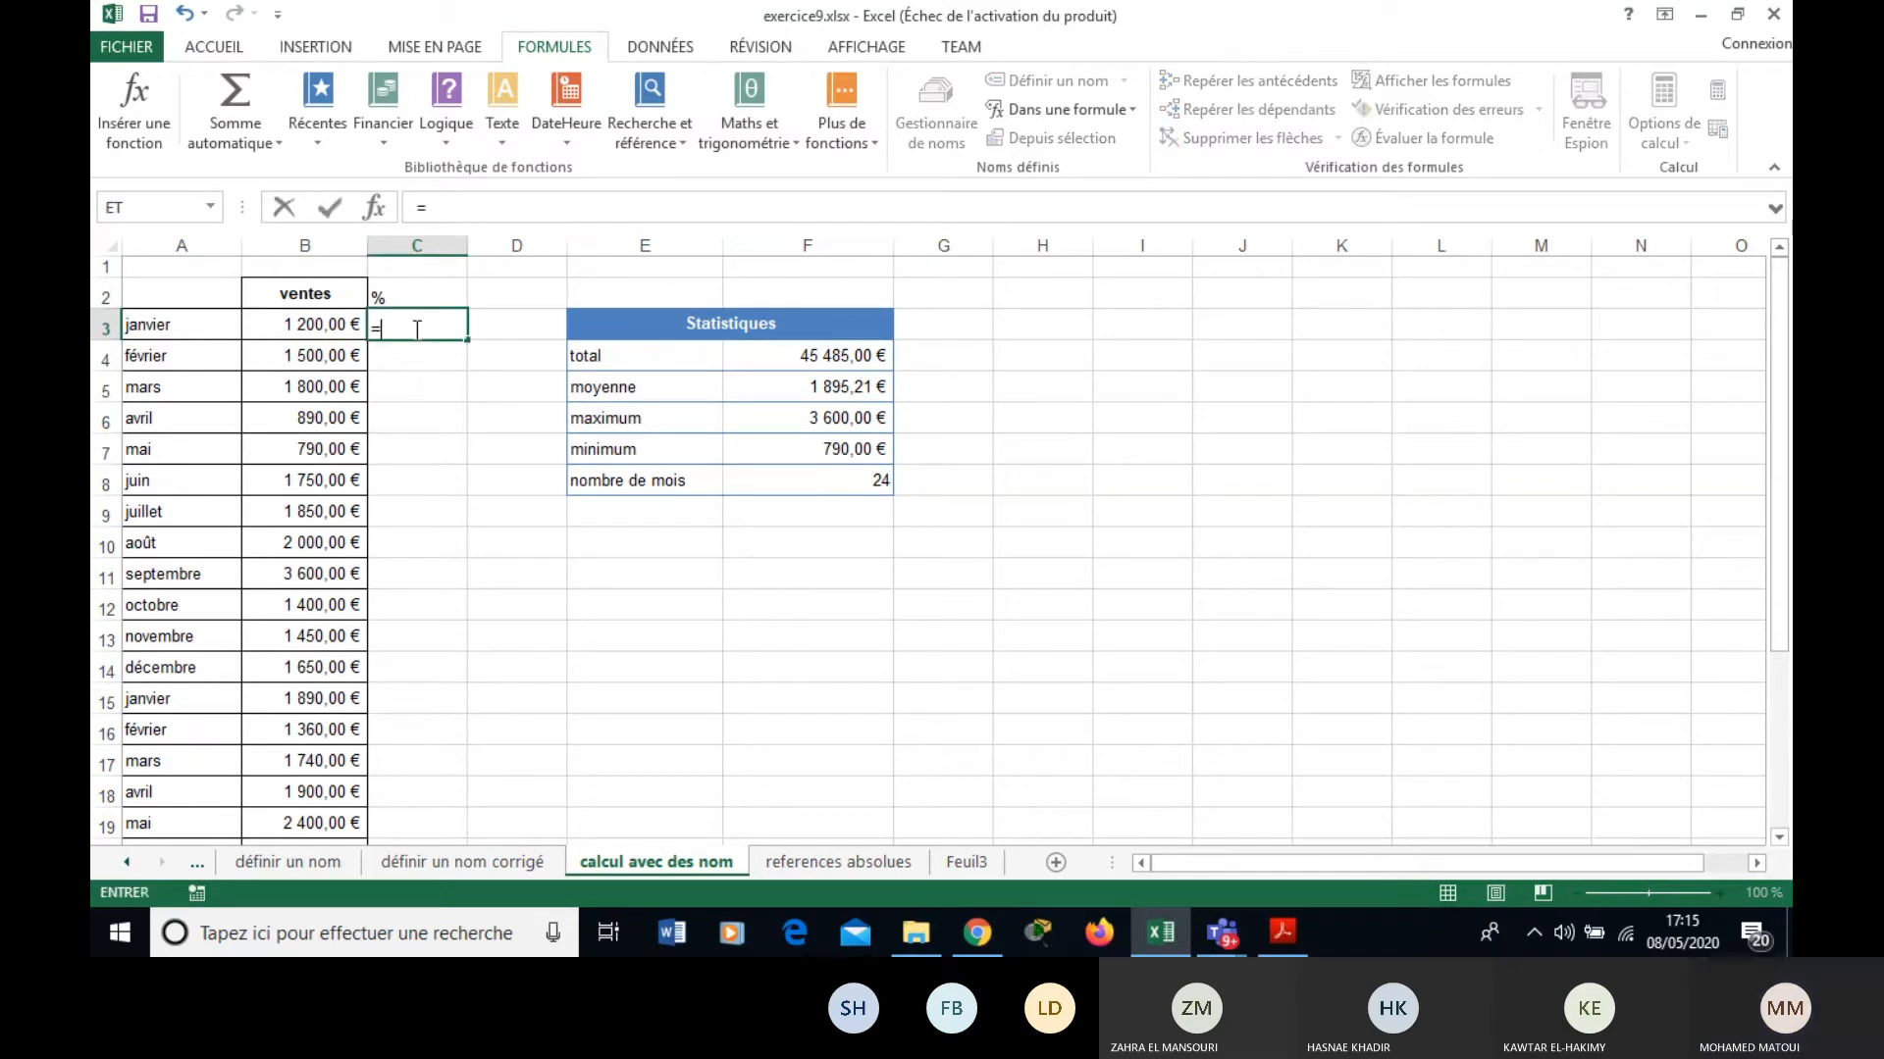
{"action": "left_click", "coordinate": [349, 328]}
{"action": "type", "text": "/"}
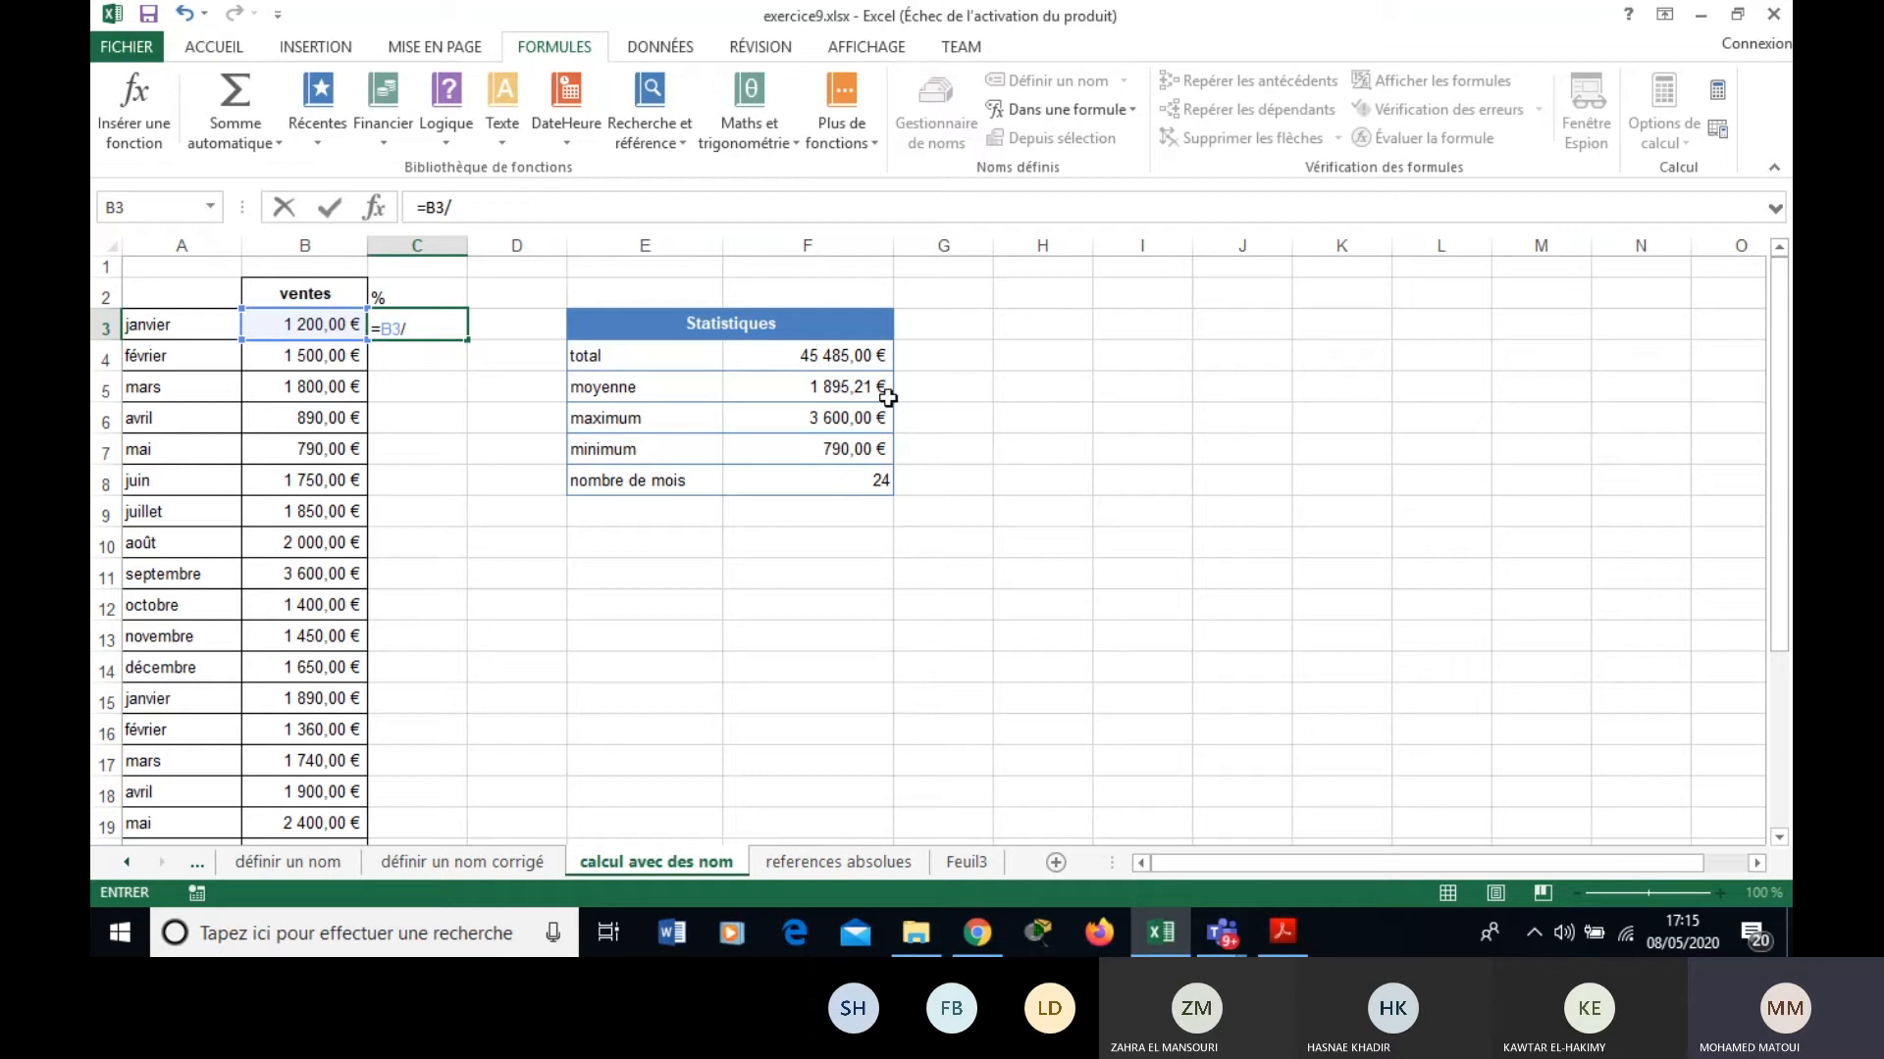
{"action": "left_click", "coordinate": [804, 355]}
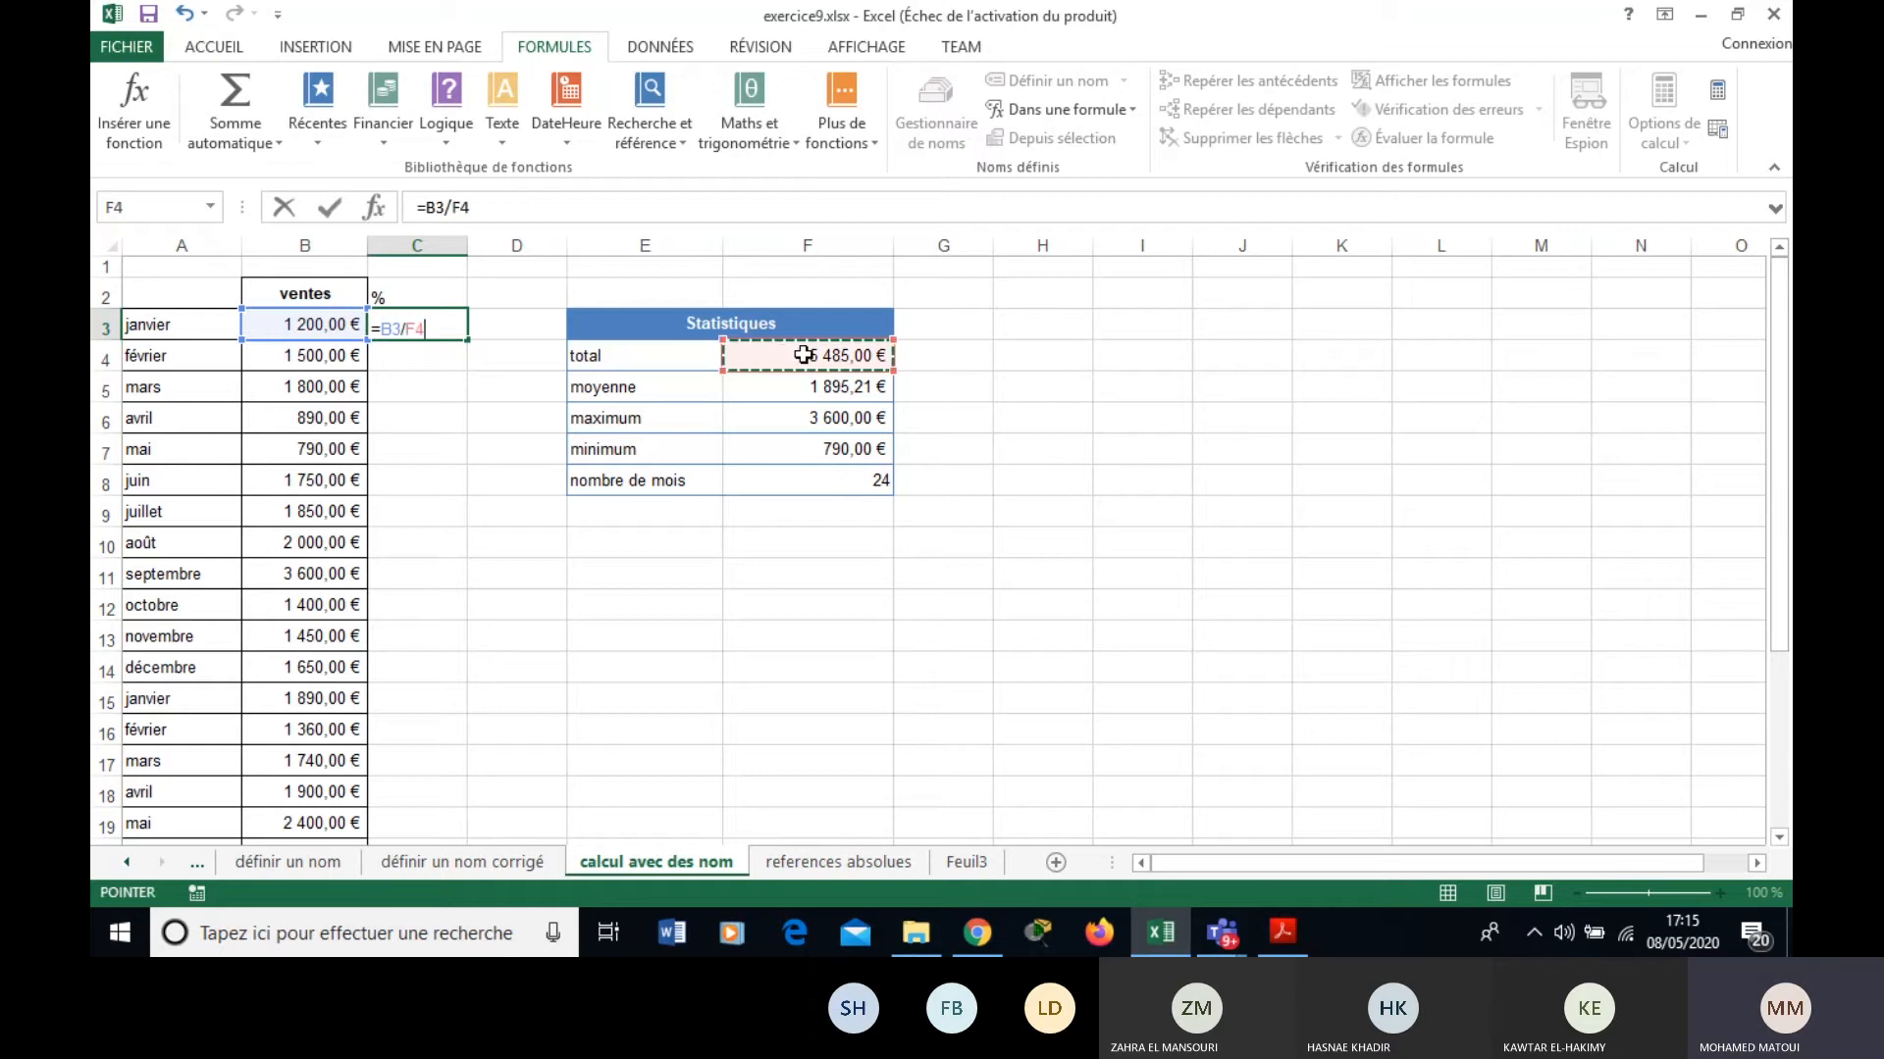
{"action": "key", "text": "Return"}
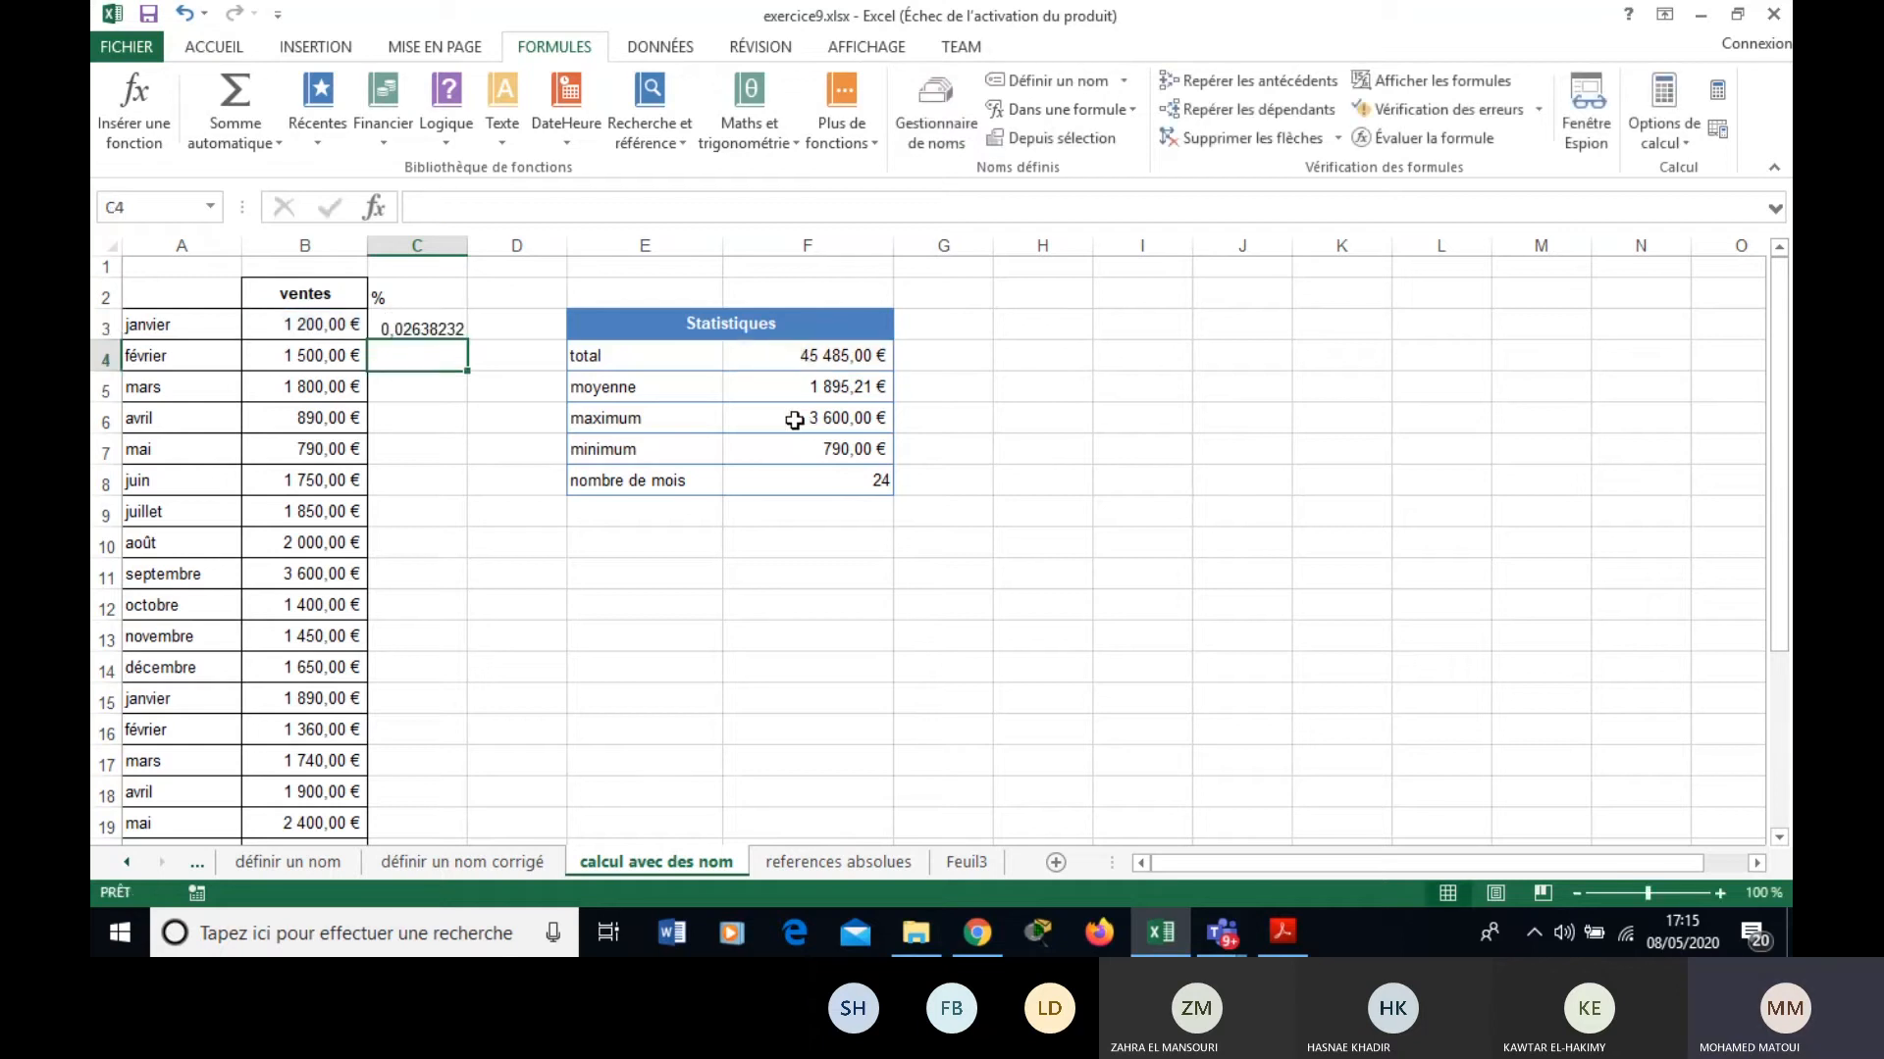
Format C3 as a percentage with two decimal places.
{"action": "left_click", "coordinate": [243, 44]}
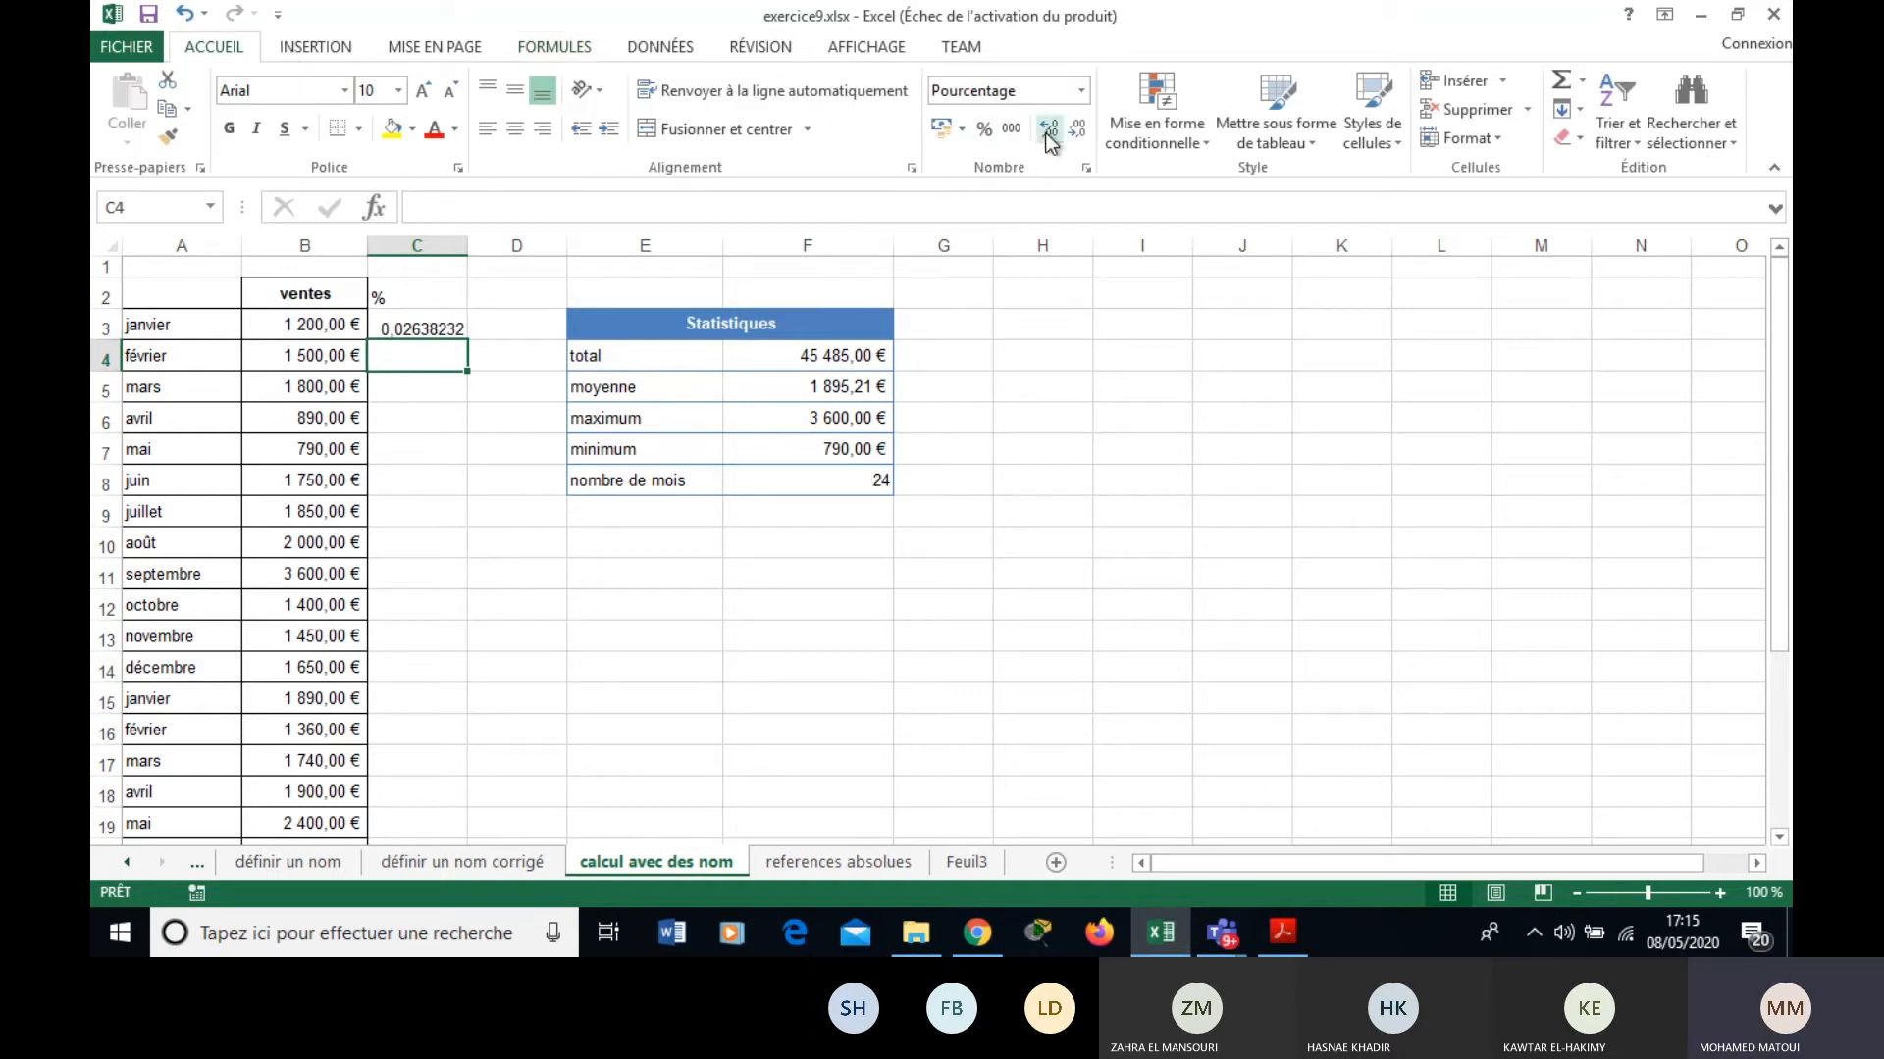
{"action": "left_click", "coordinate": [429, 326]}
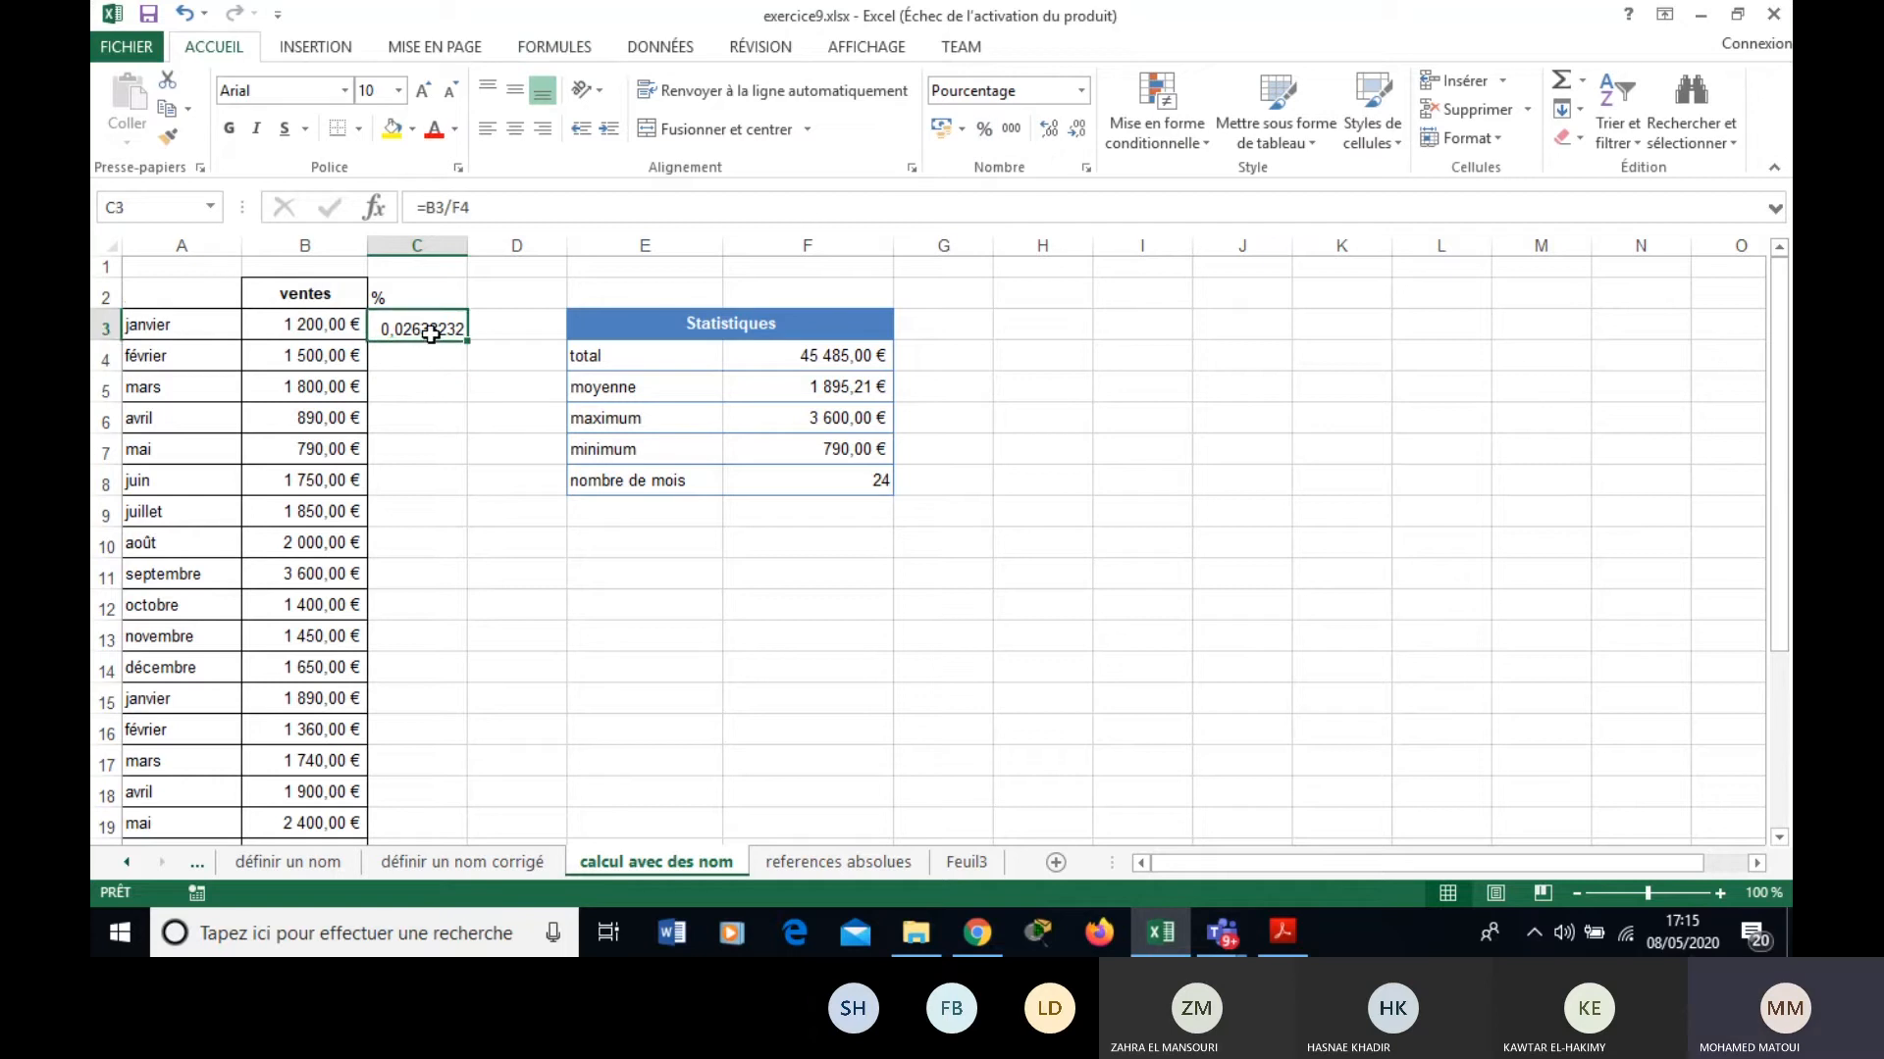
{"action": "left_click", "coordinate": [984, 128]}
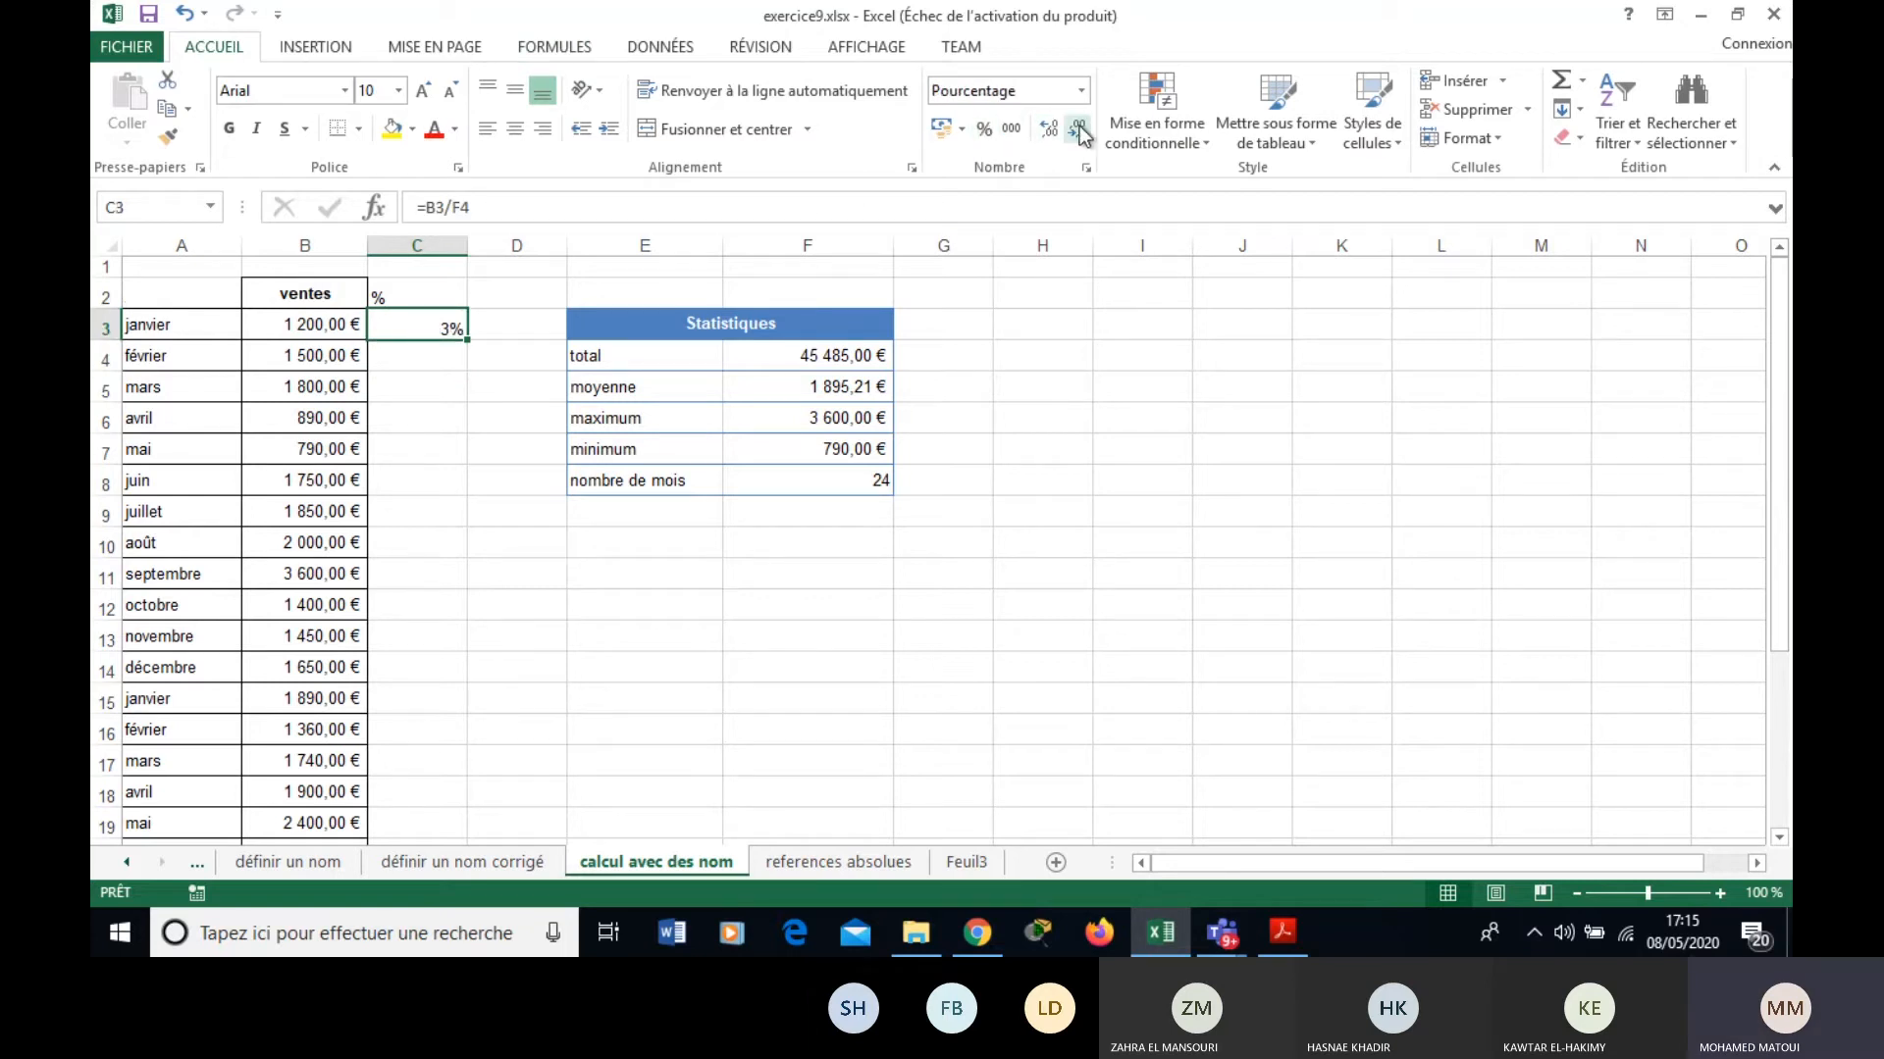
{"action": "left_click", "coordinate": [1050, 134]}
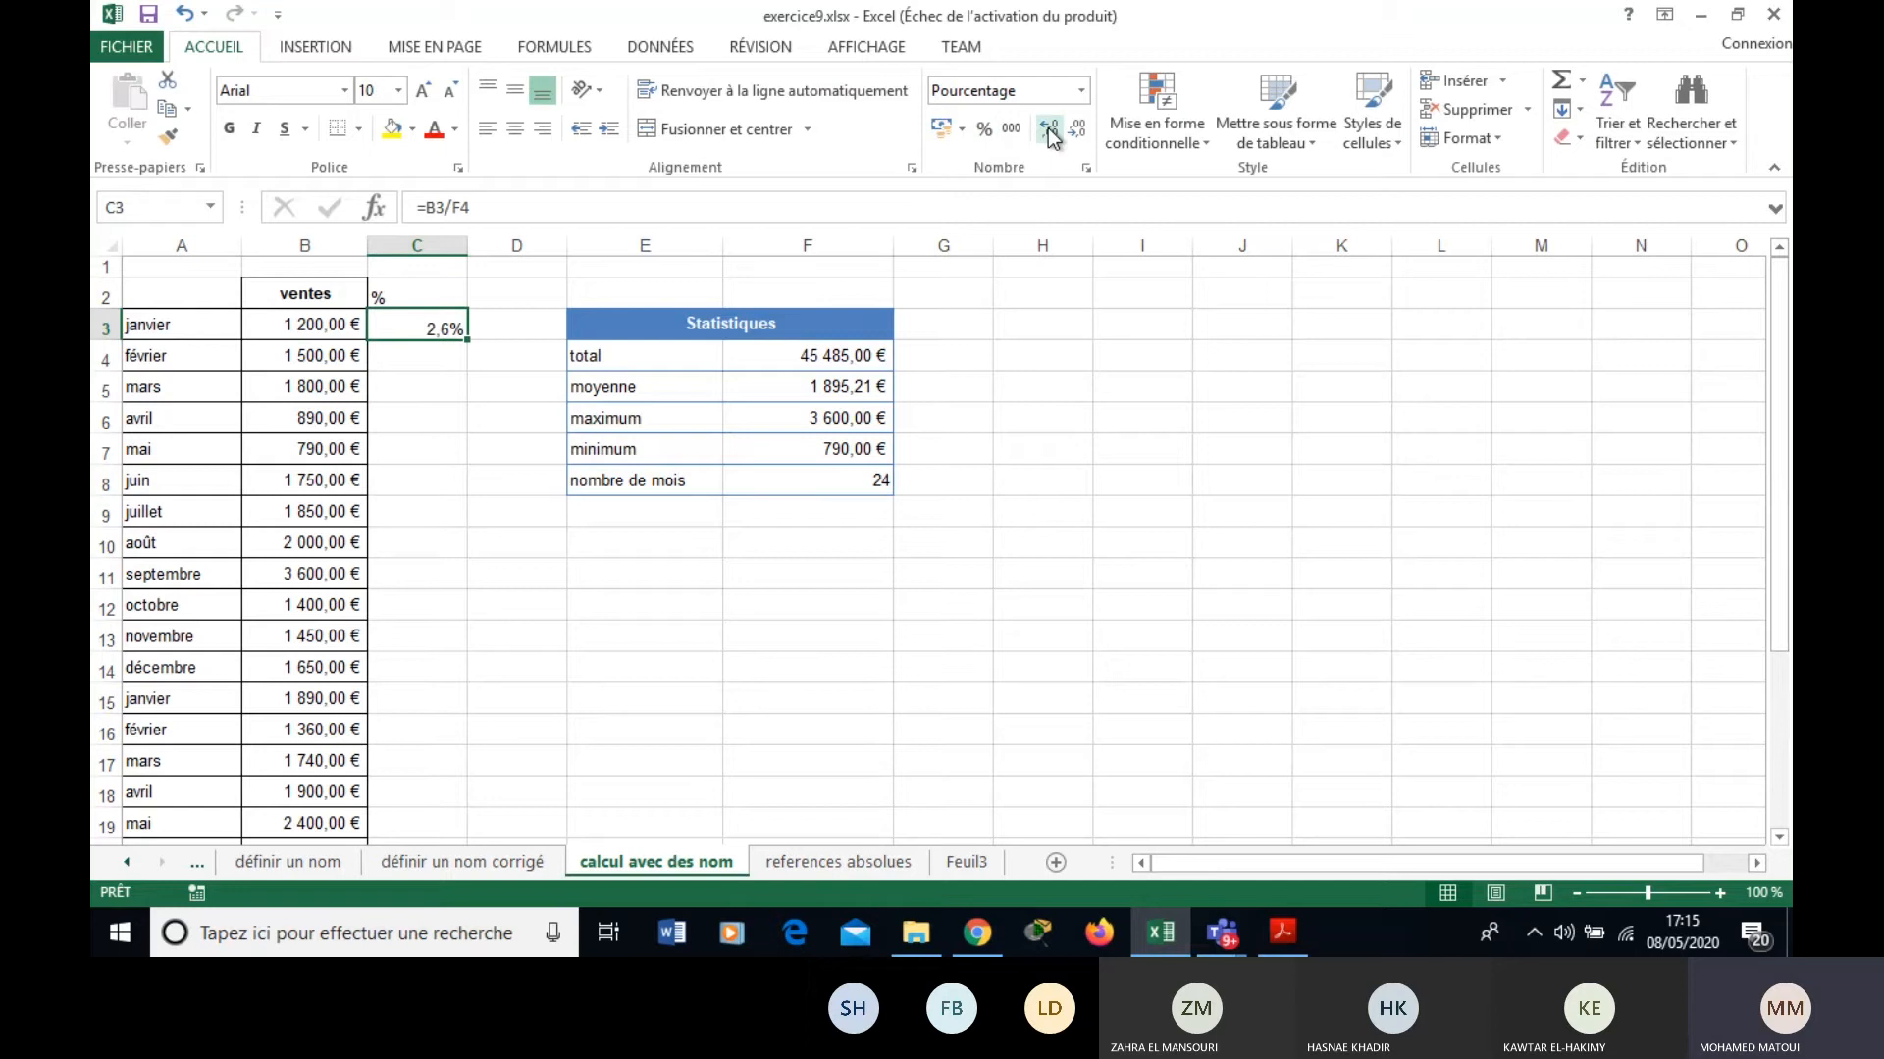
{"action": "left_click", "coordinate": [1050, 134]}
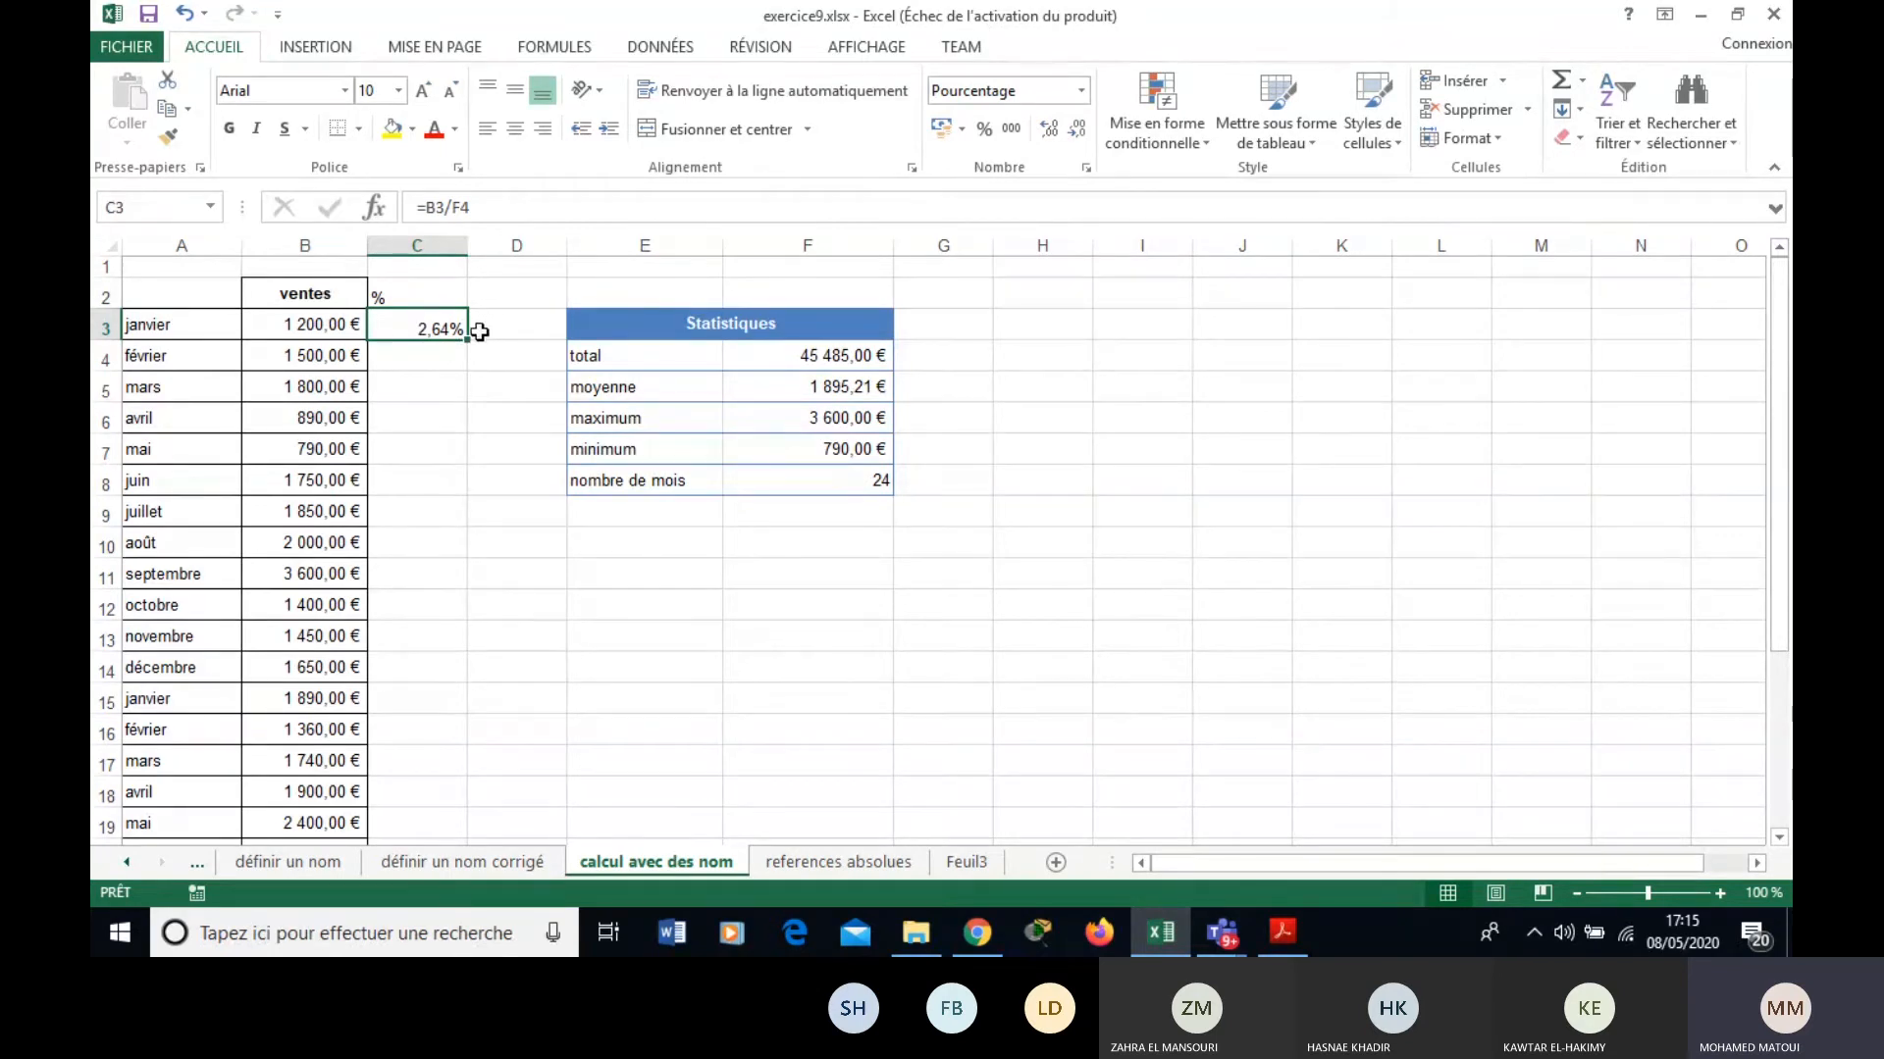
Copy the C3 formula down column C to the last month, in row 26.
{"action": "left_click_drag", "start_coordinate": [478, 333], "coordinate": [463, 826]}
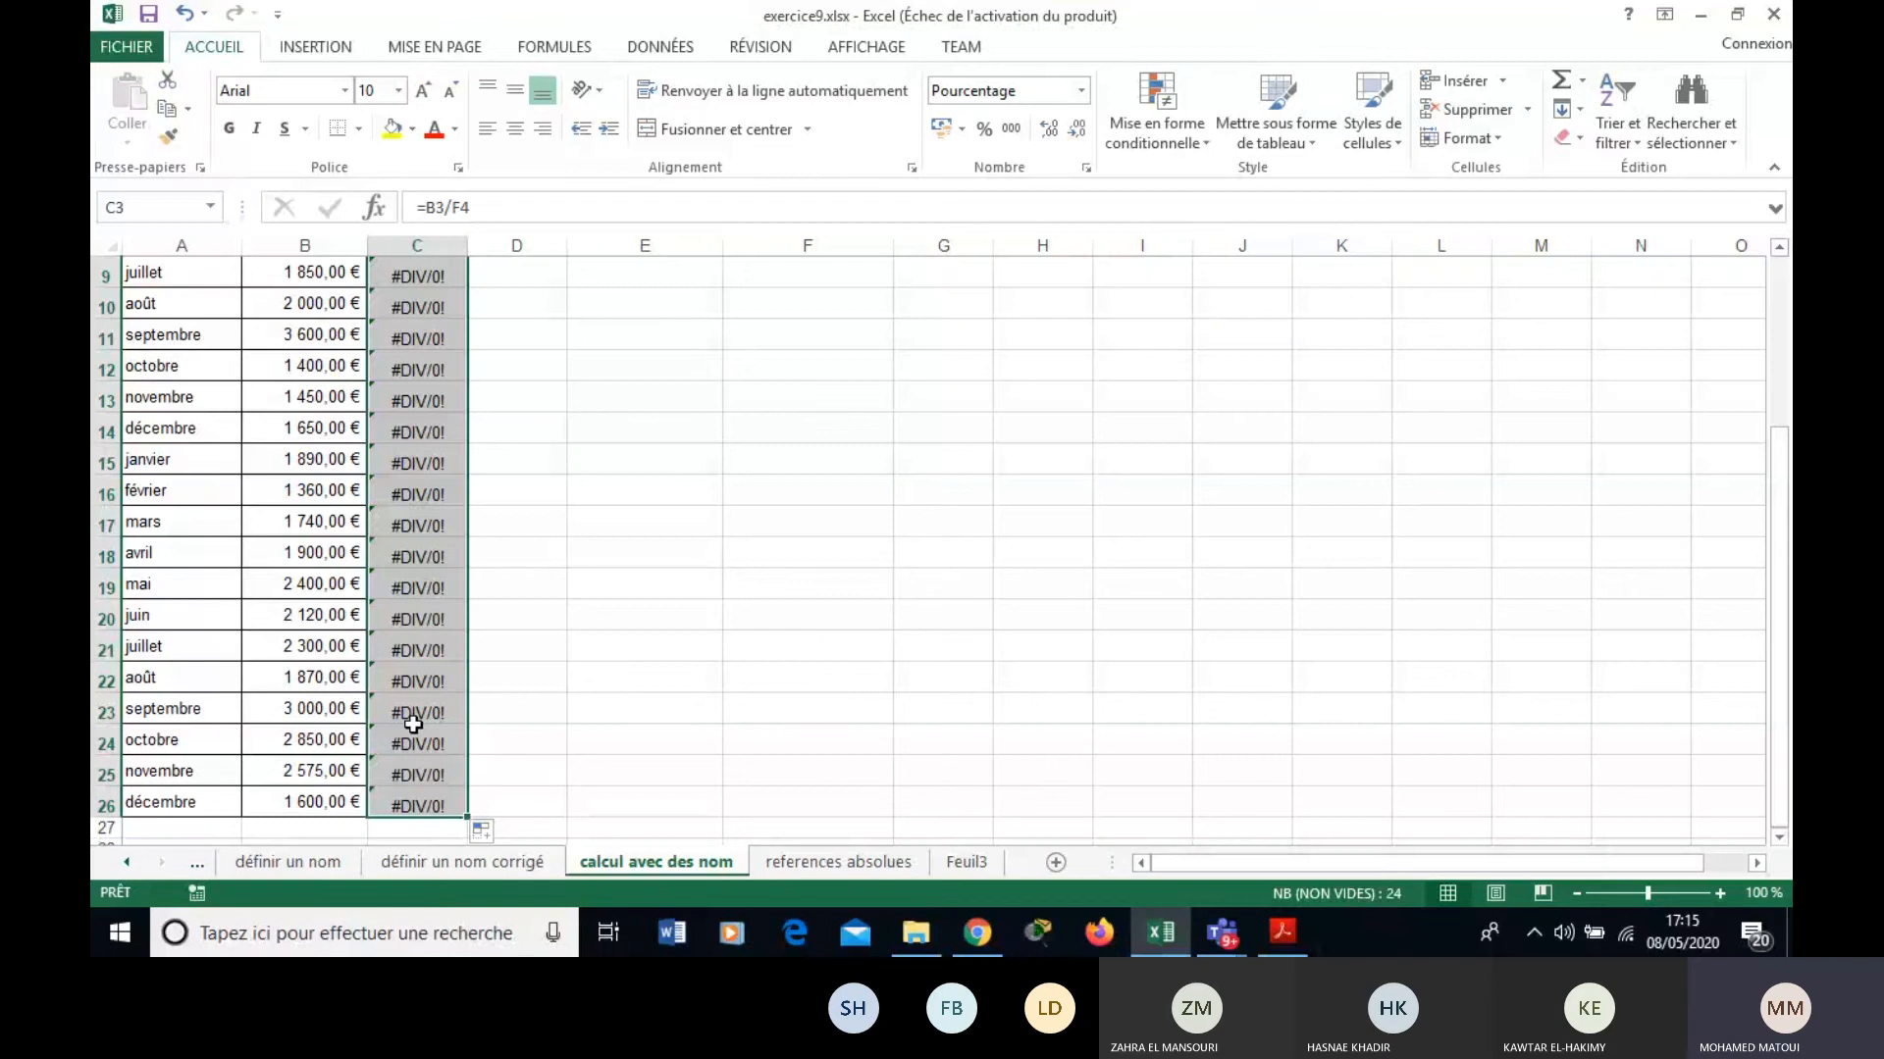
{"action": "left_click", "coordinate": [417, 490]}
{"action": "left_click_drag", "start_coordinate": [1784, 593], "coordinate": [1780, 322]}
Examine the formulas in C3 to C6 to see which cells of column F they divide by, and compare with the total in F4.
{"action": "left_click", "coordinate": [843, 245]}
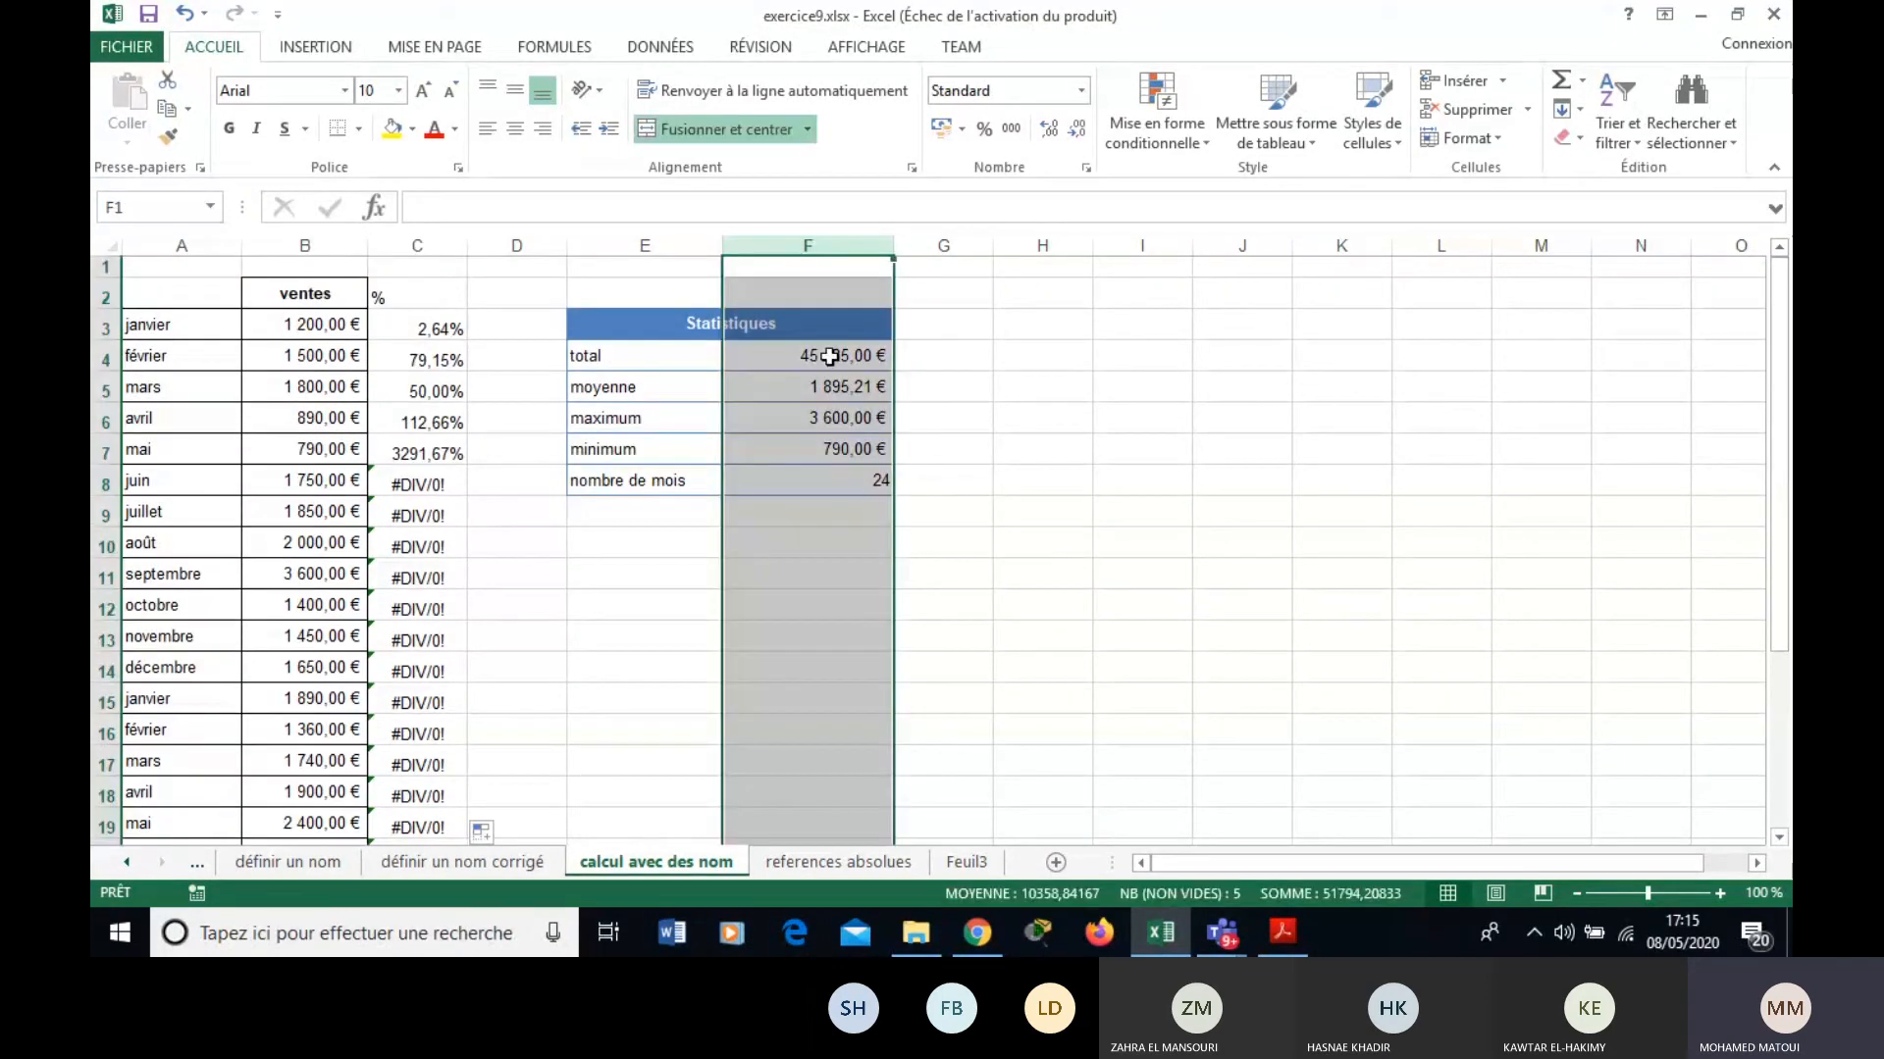
{"action": "left_click", "coordinate": [804, 722]}
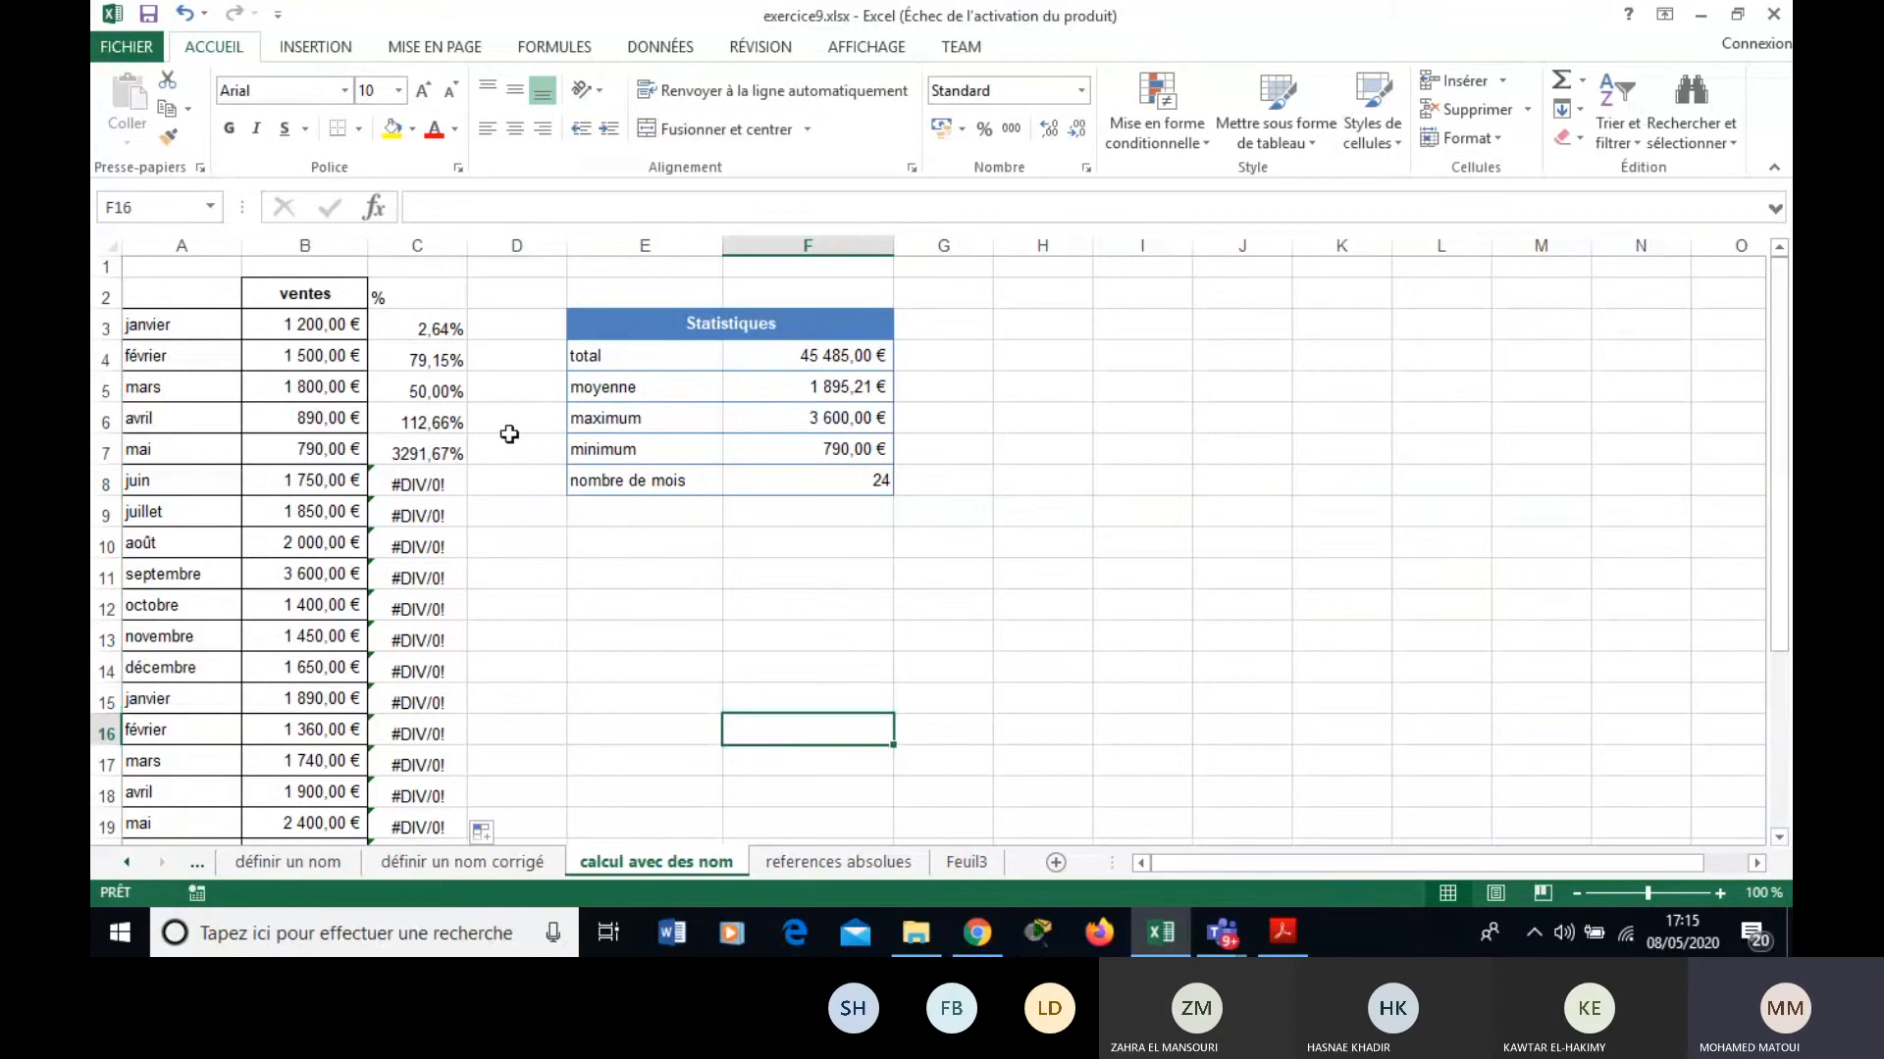
{"action": "left_click", "coordinate": [416, 330]}
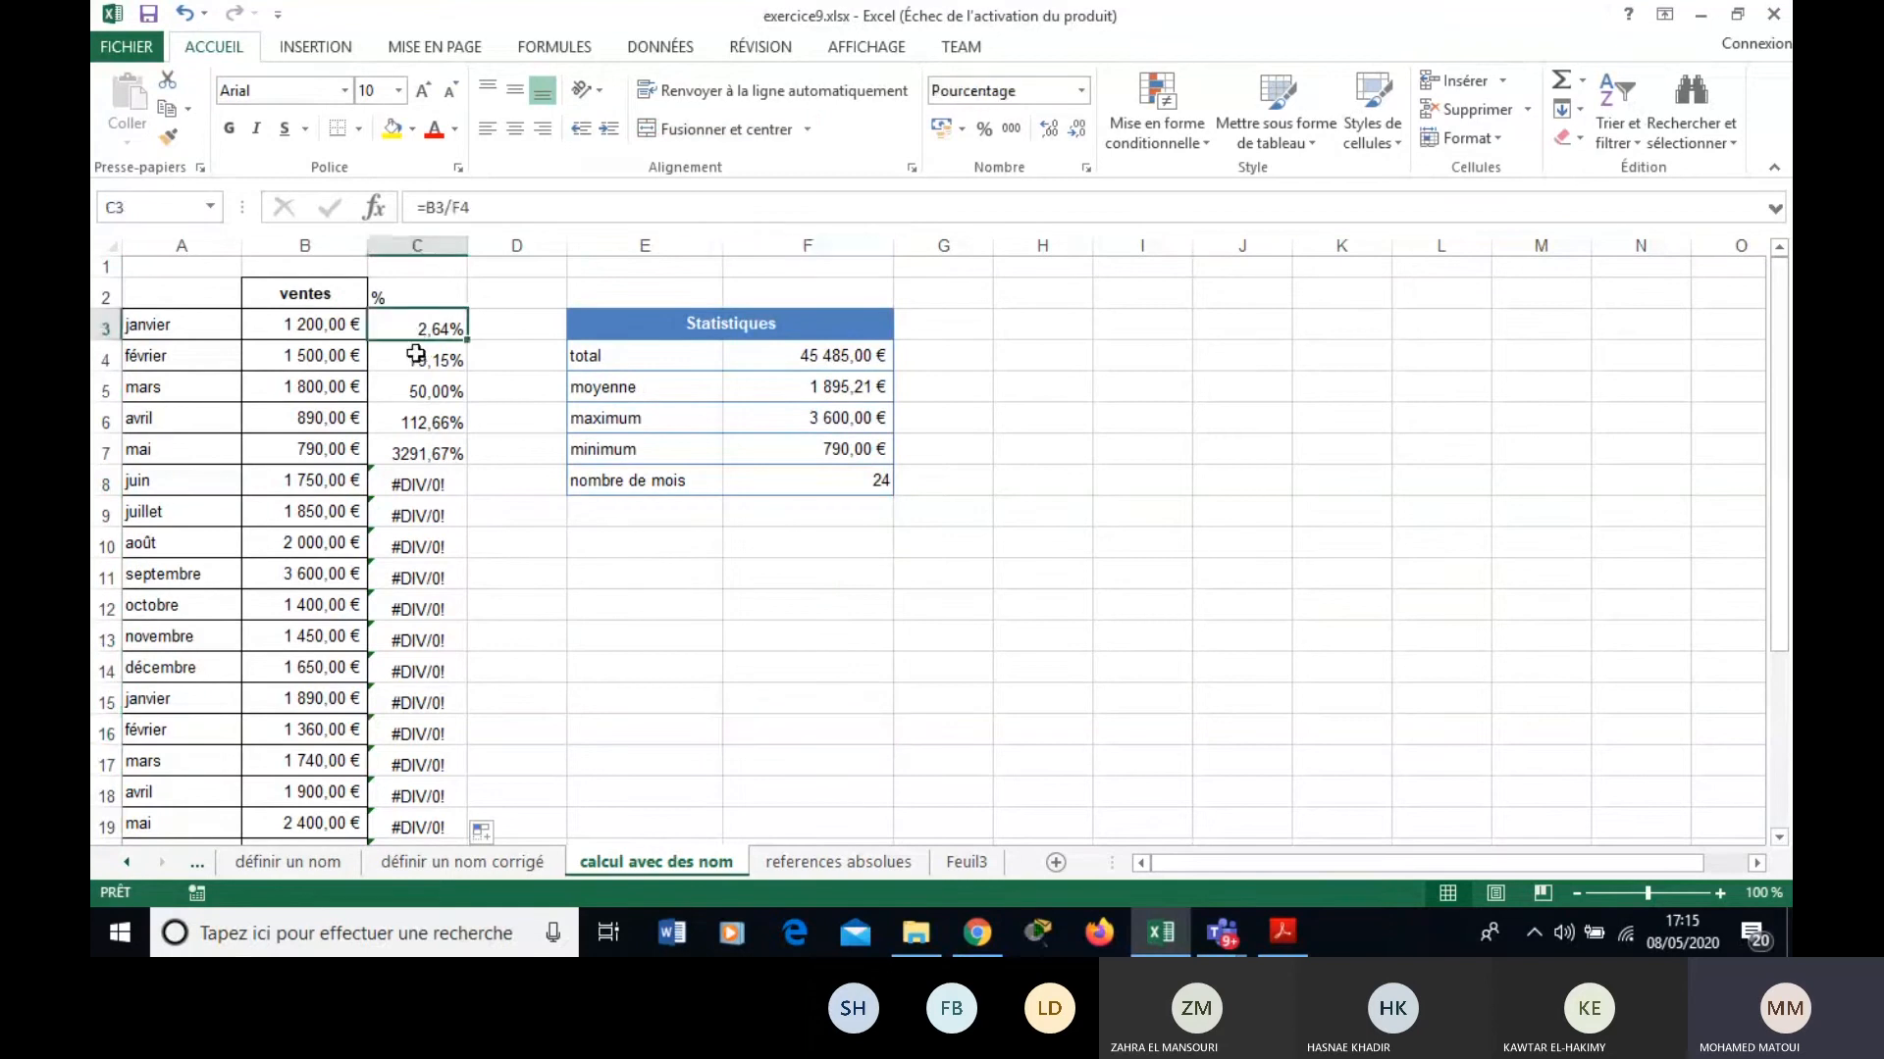
{"action": "left_click", "coordinate": [416, 359]}
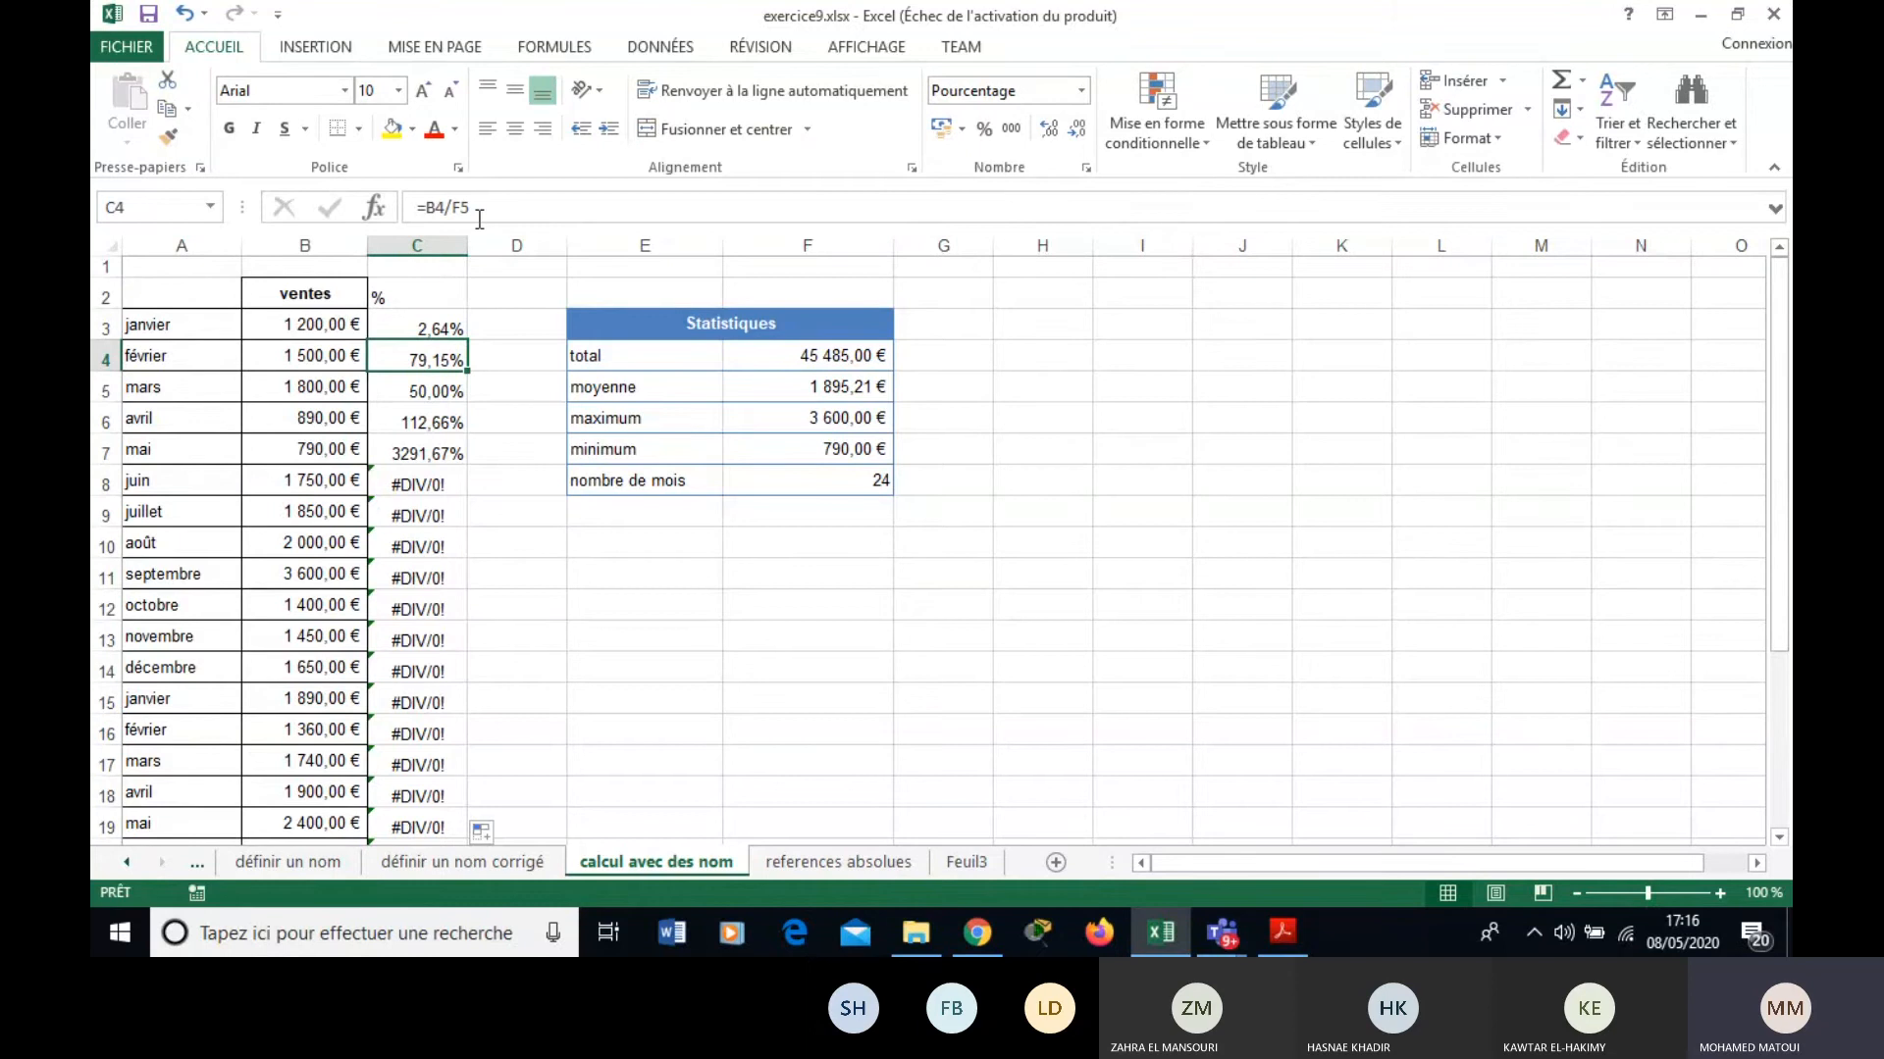
{"action": "left_click", "coordinate": [430, 395]}
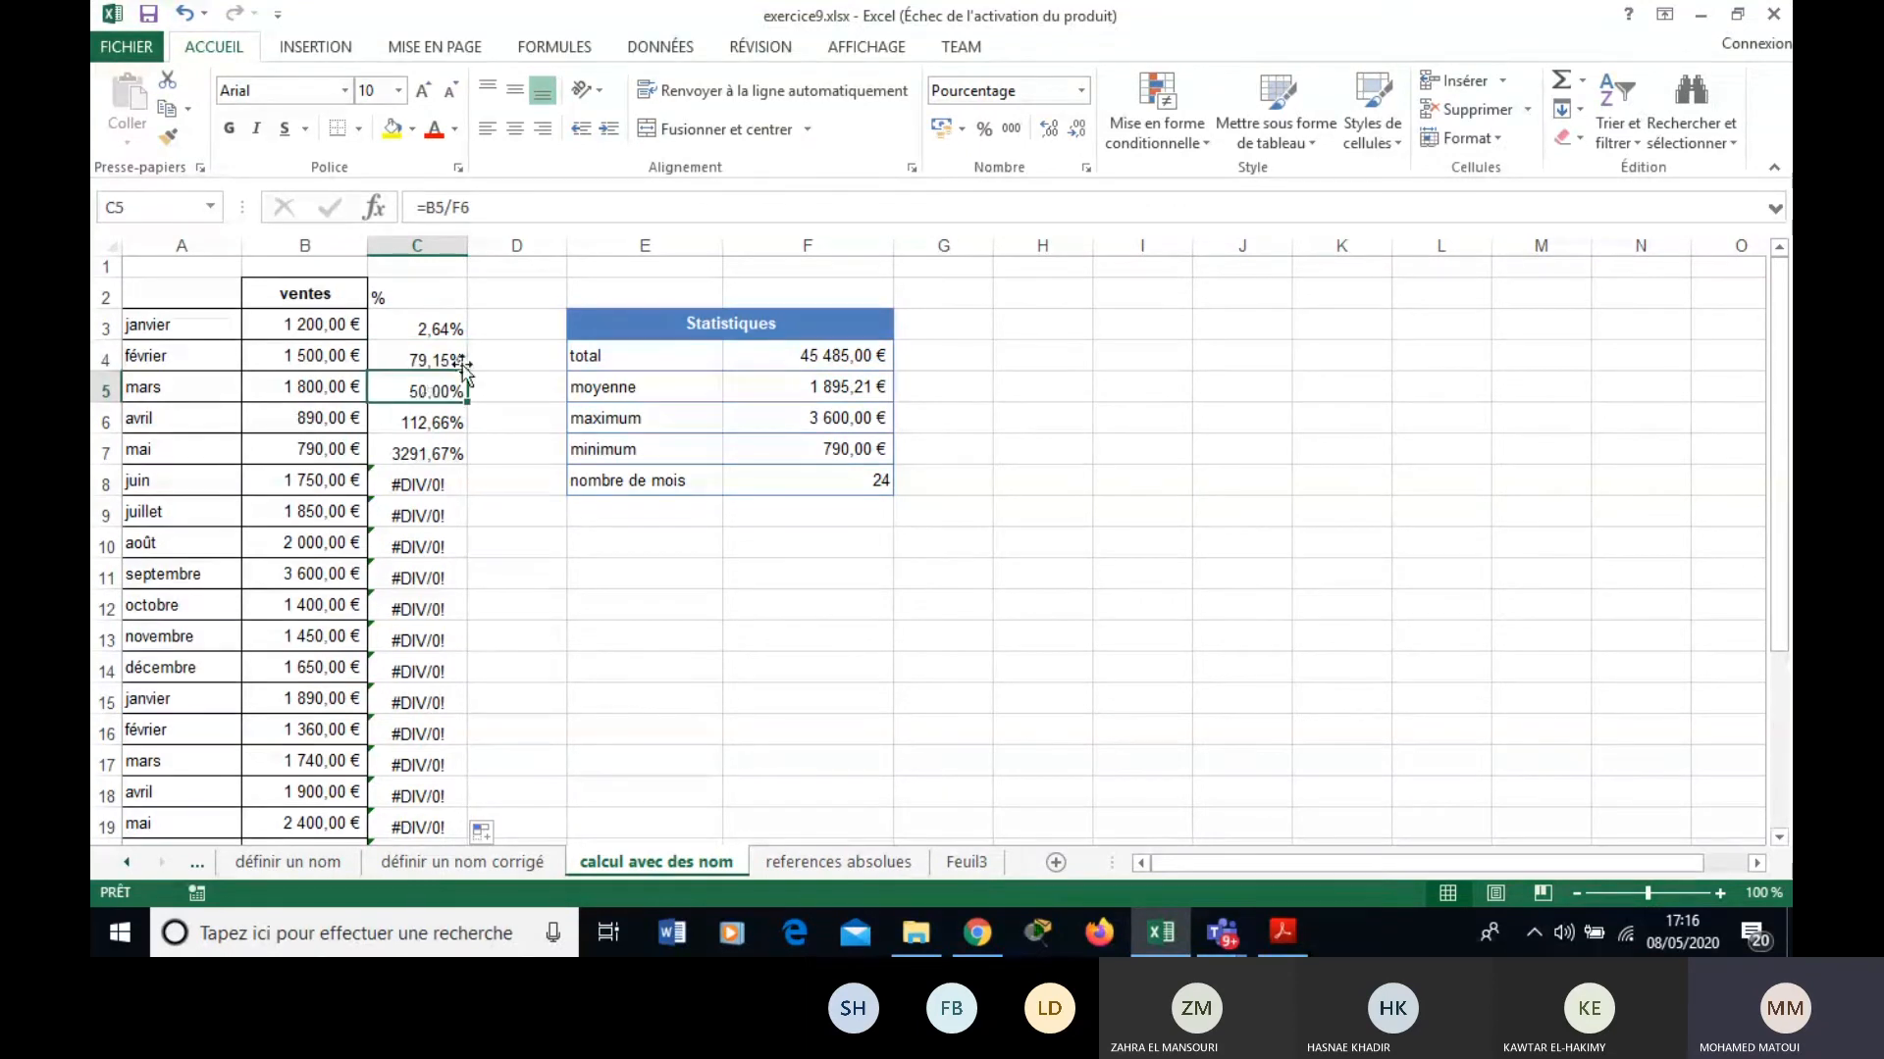
{"action": "key", "text": "Down"}
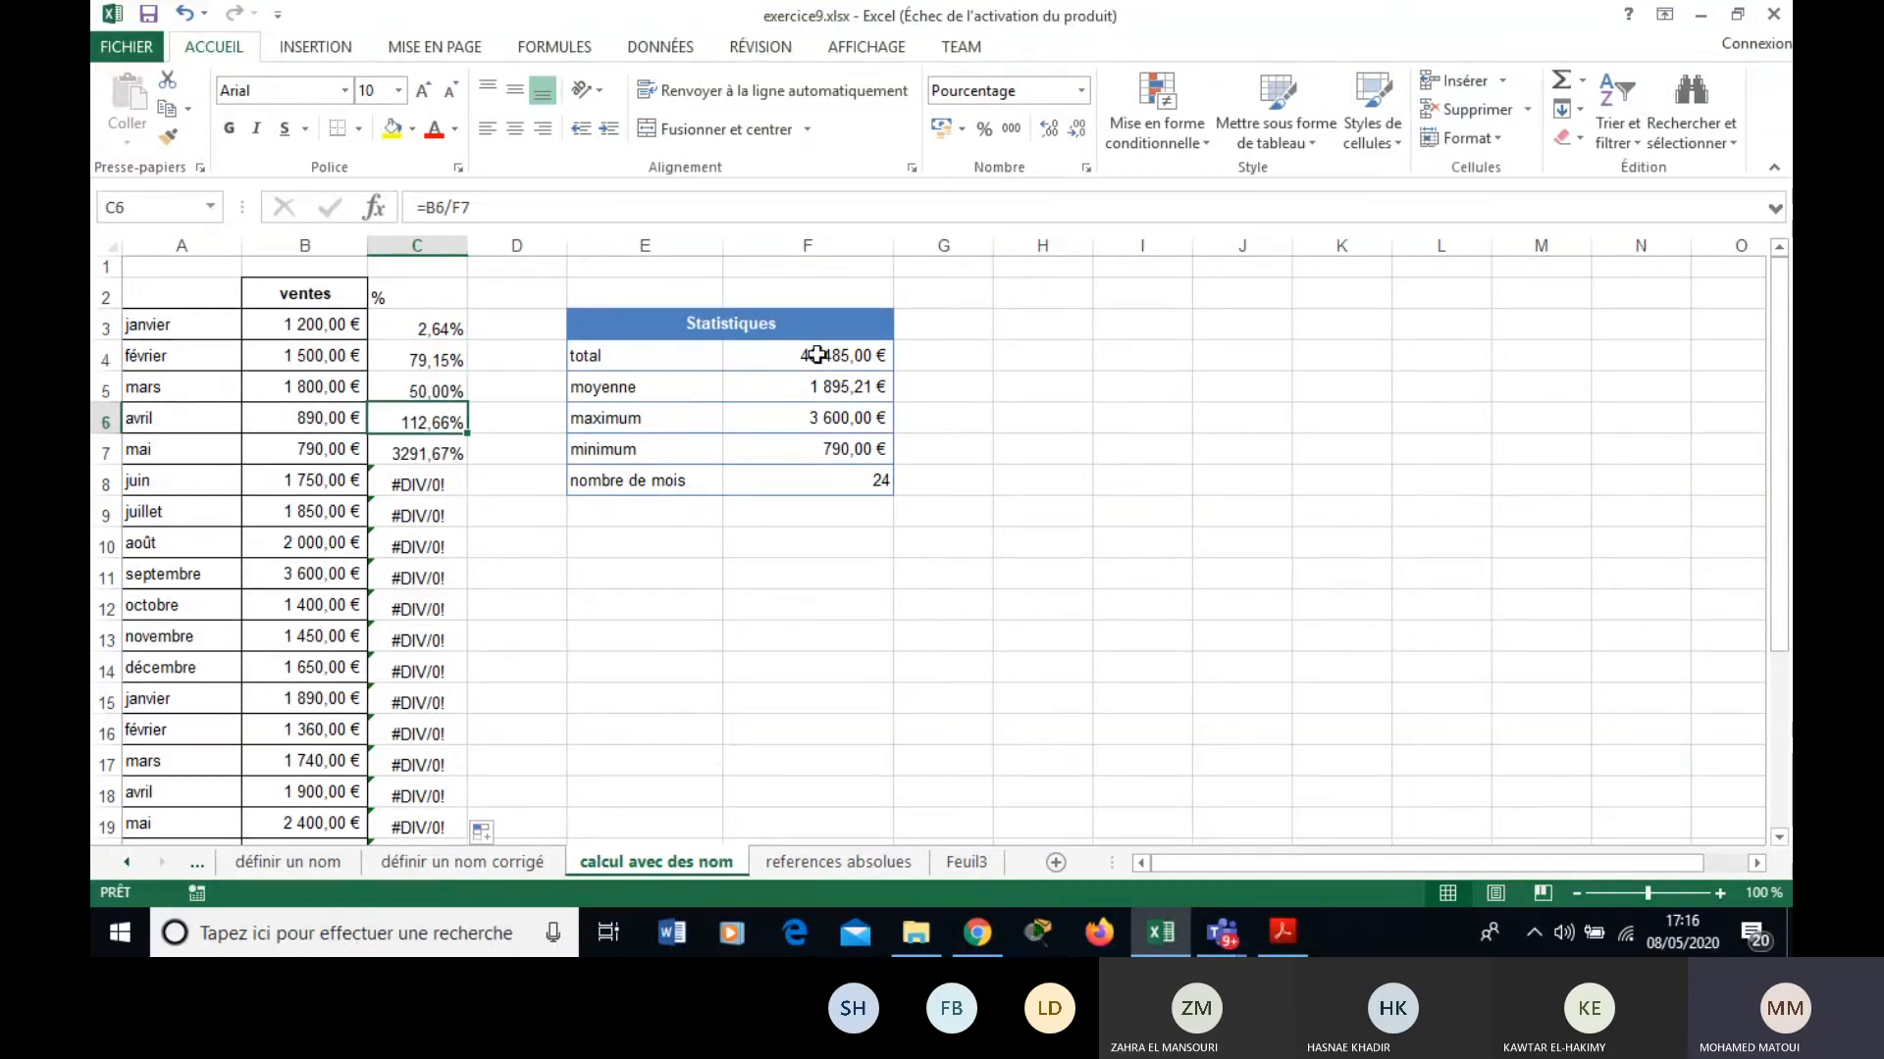
{"action": "left_click", "coordinate": [817, 355]}
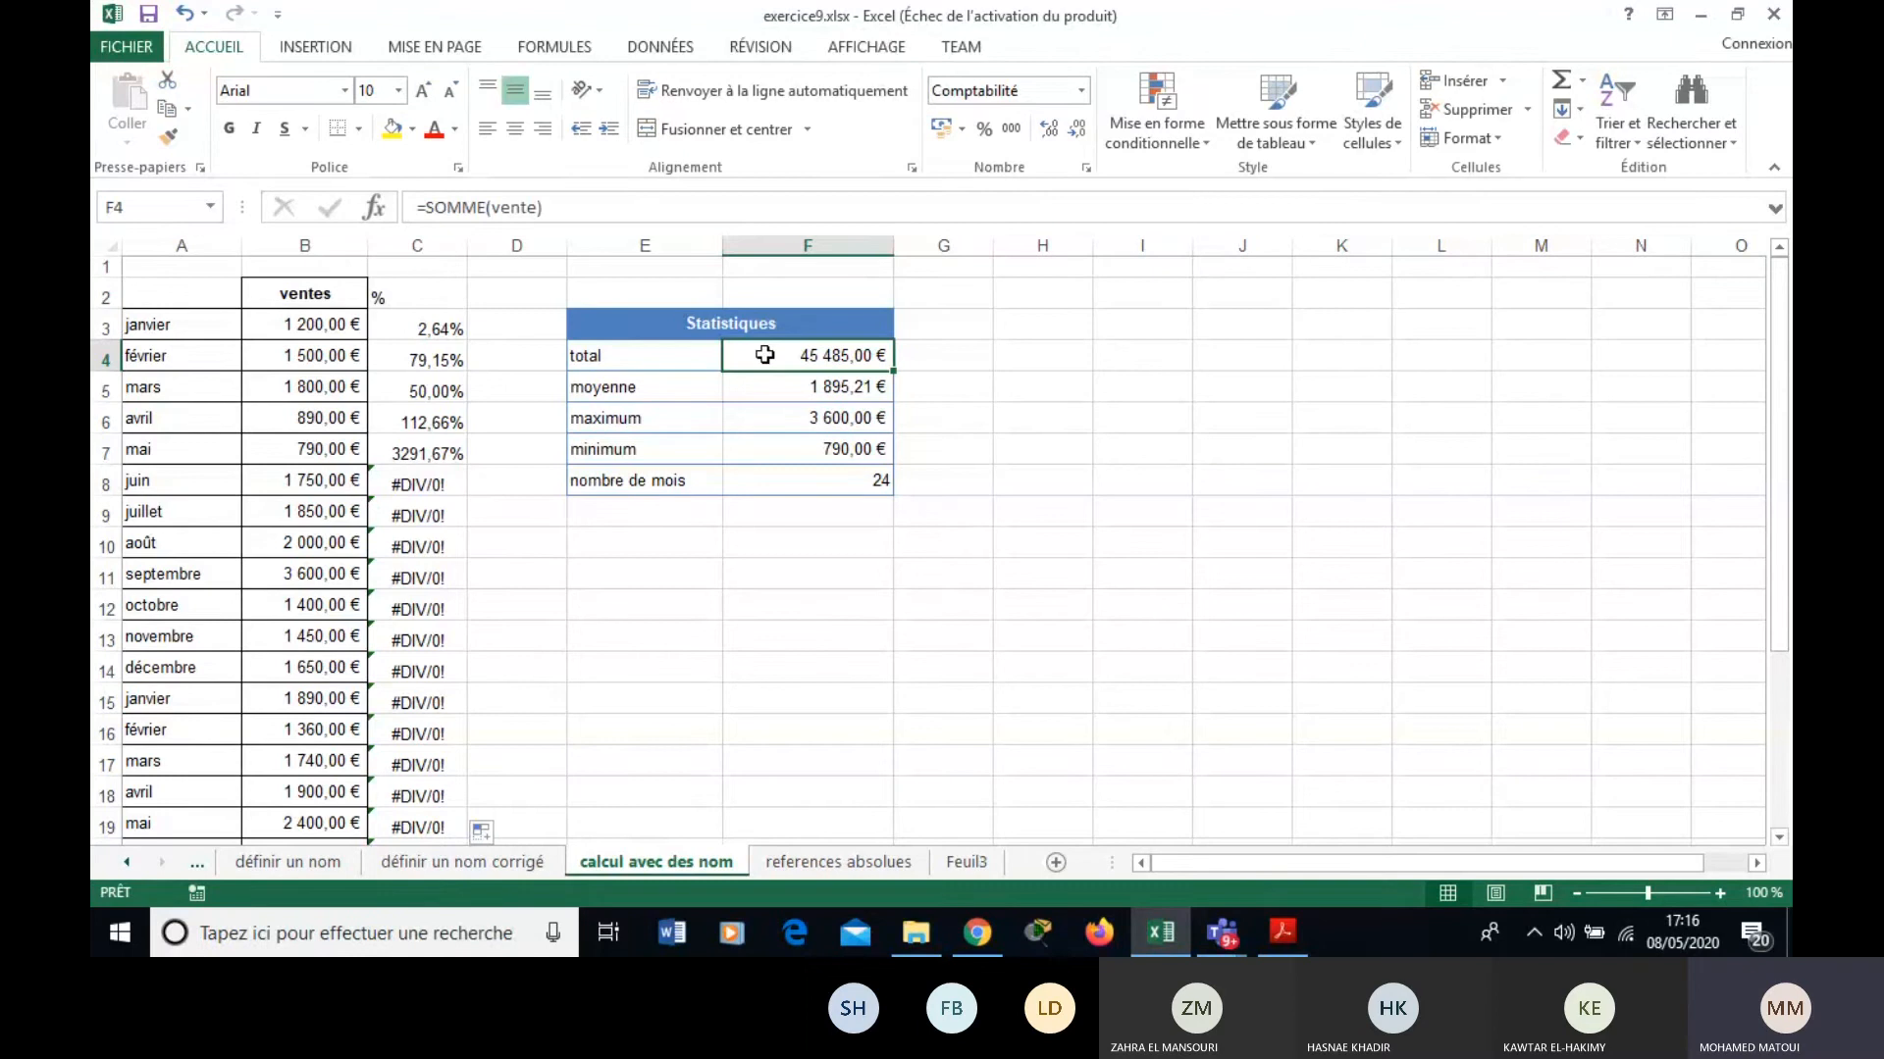
Make the reference to the total absolute in January's percentage formula, so that C3 contains =B3/$F$4.
{"action": "left_click", "coordinate": [444, 334]}
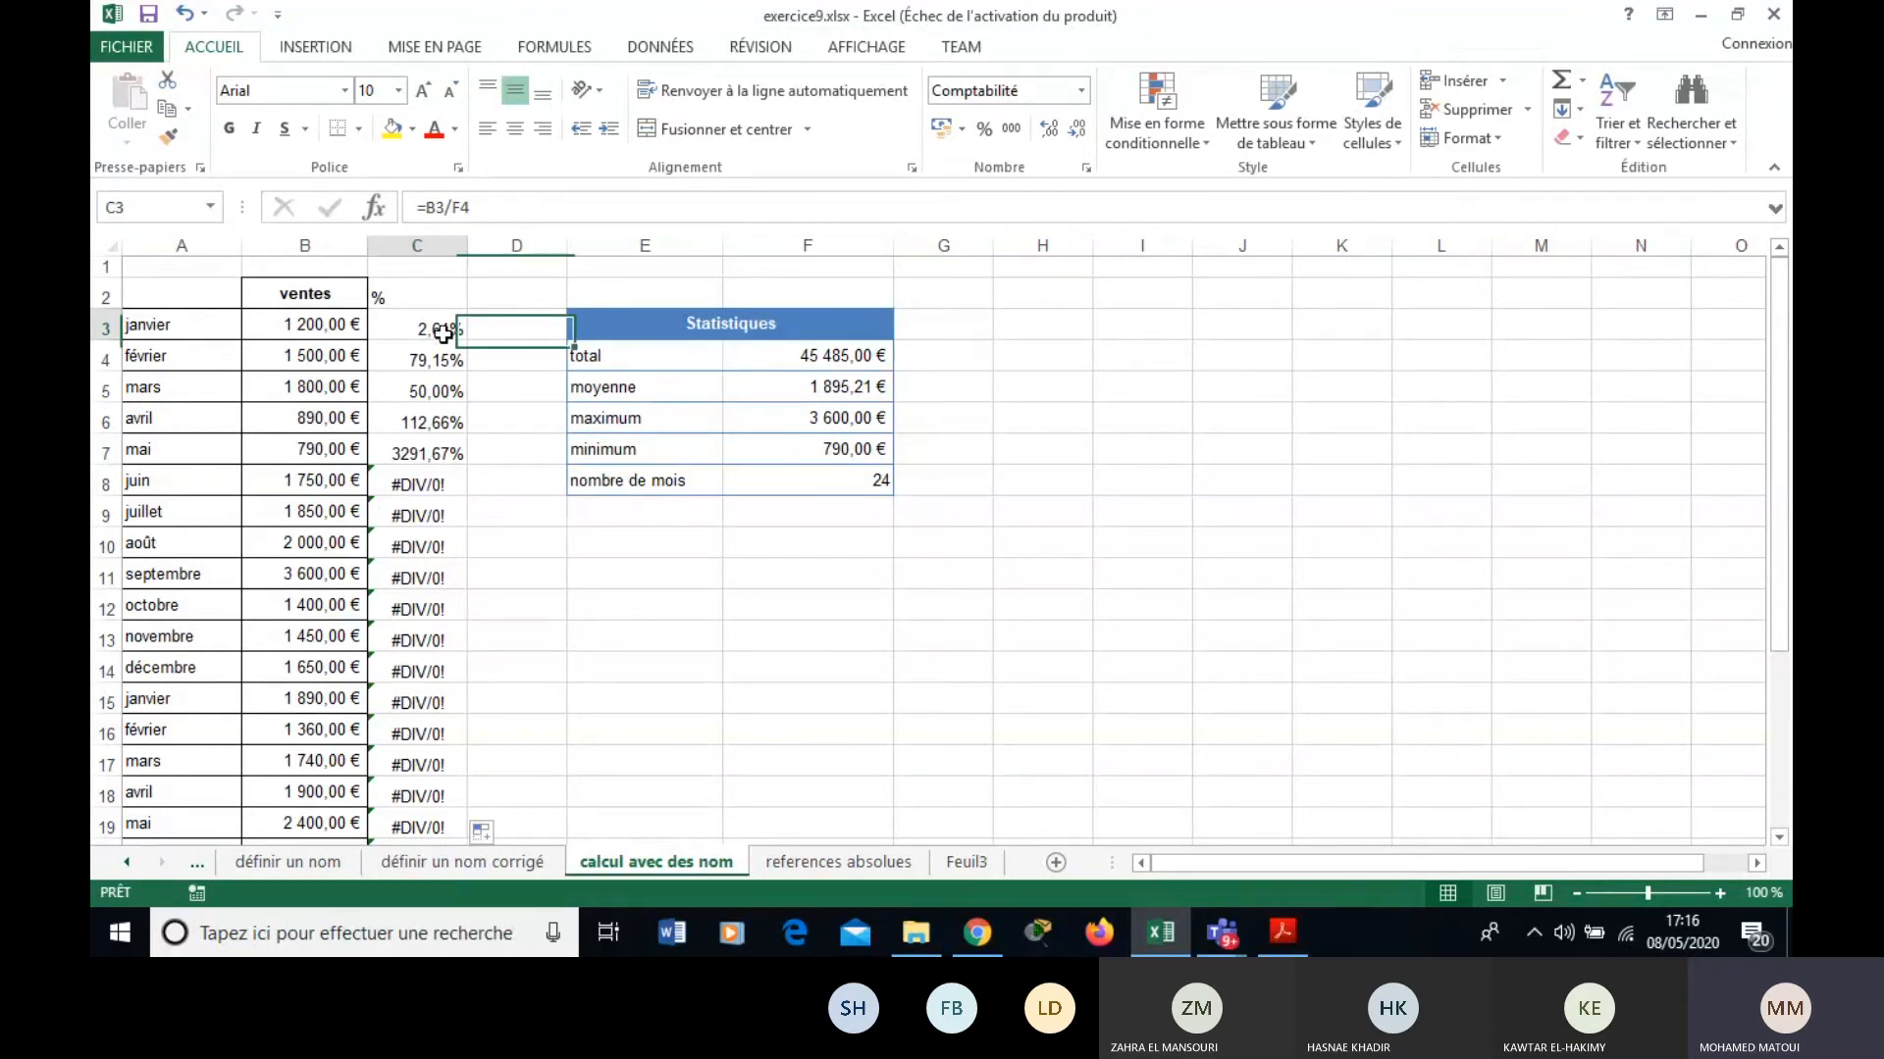
{"action": "left_click", "coordinate": [458, 206]}
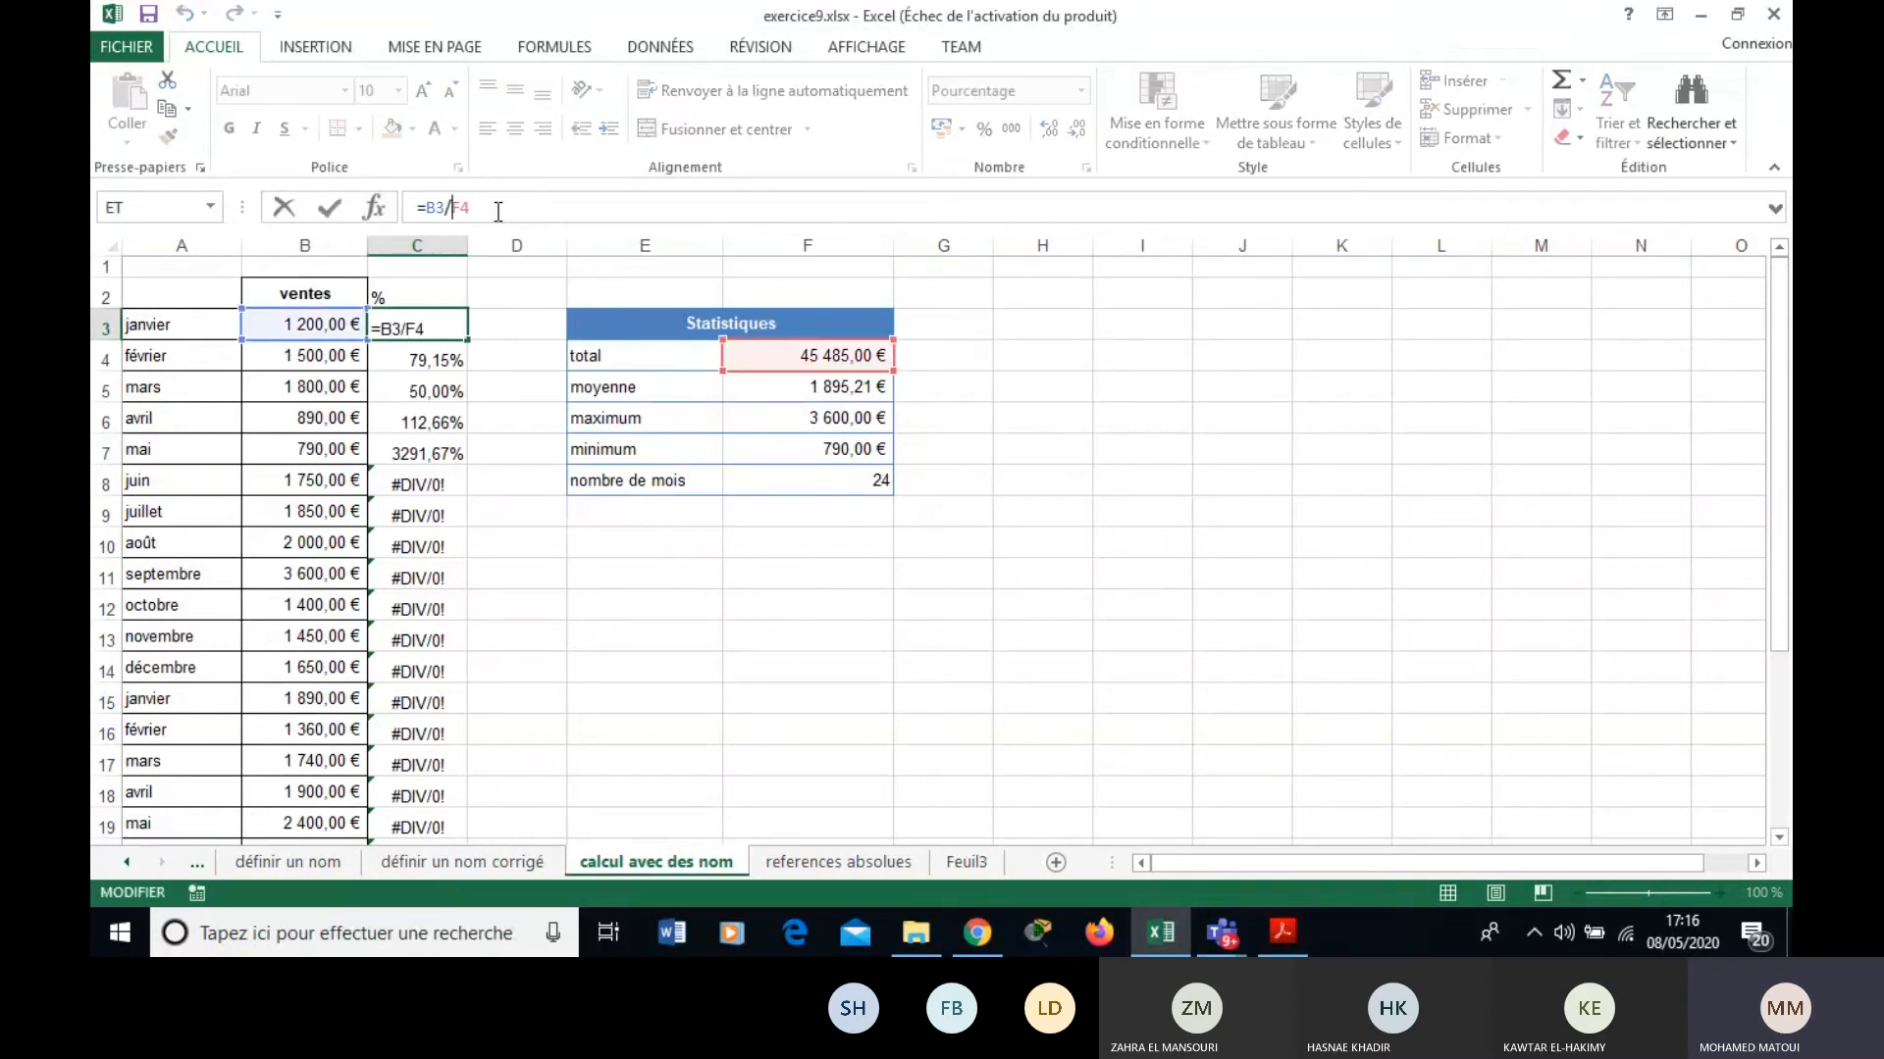
{"action": "type", "text": "&"}
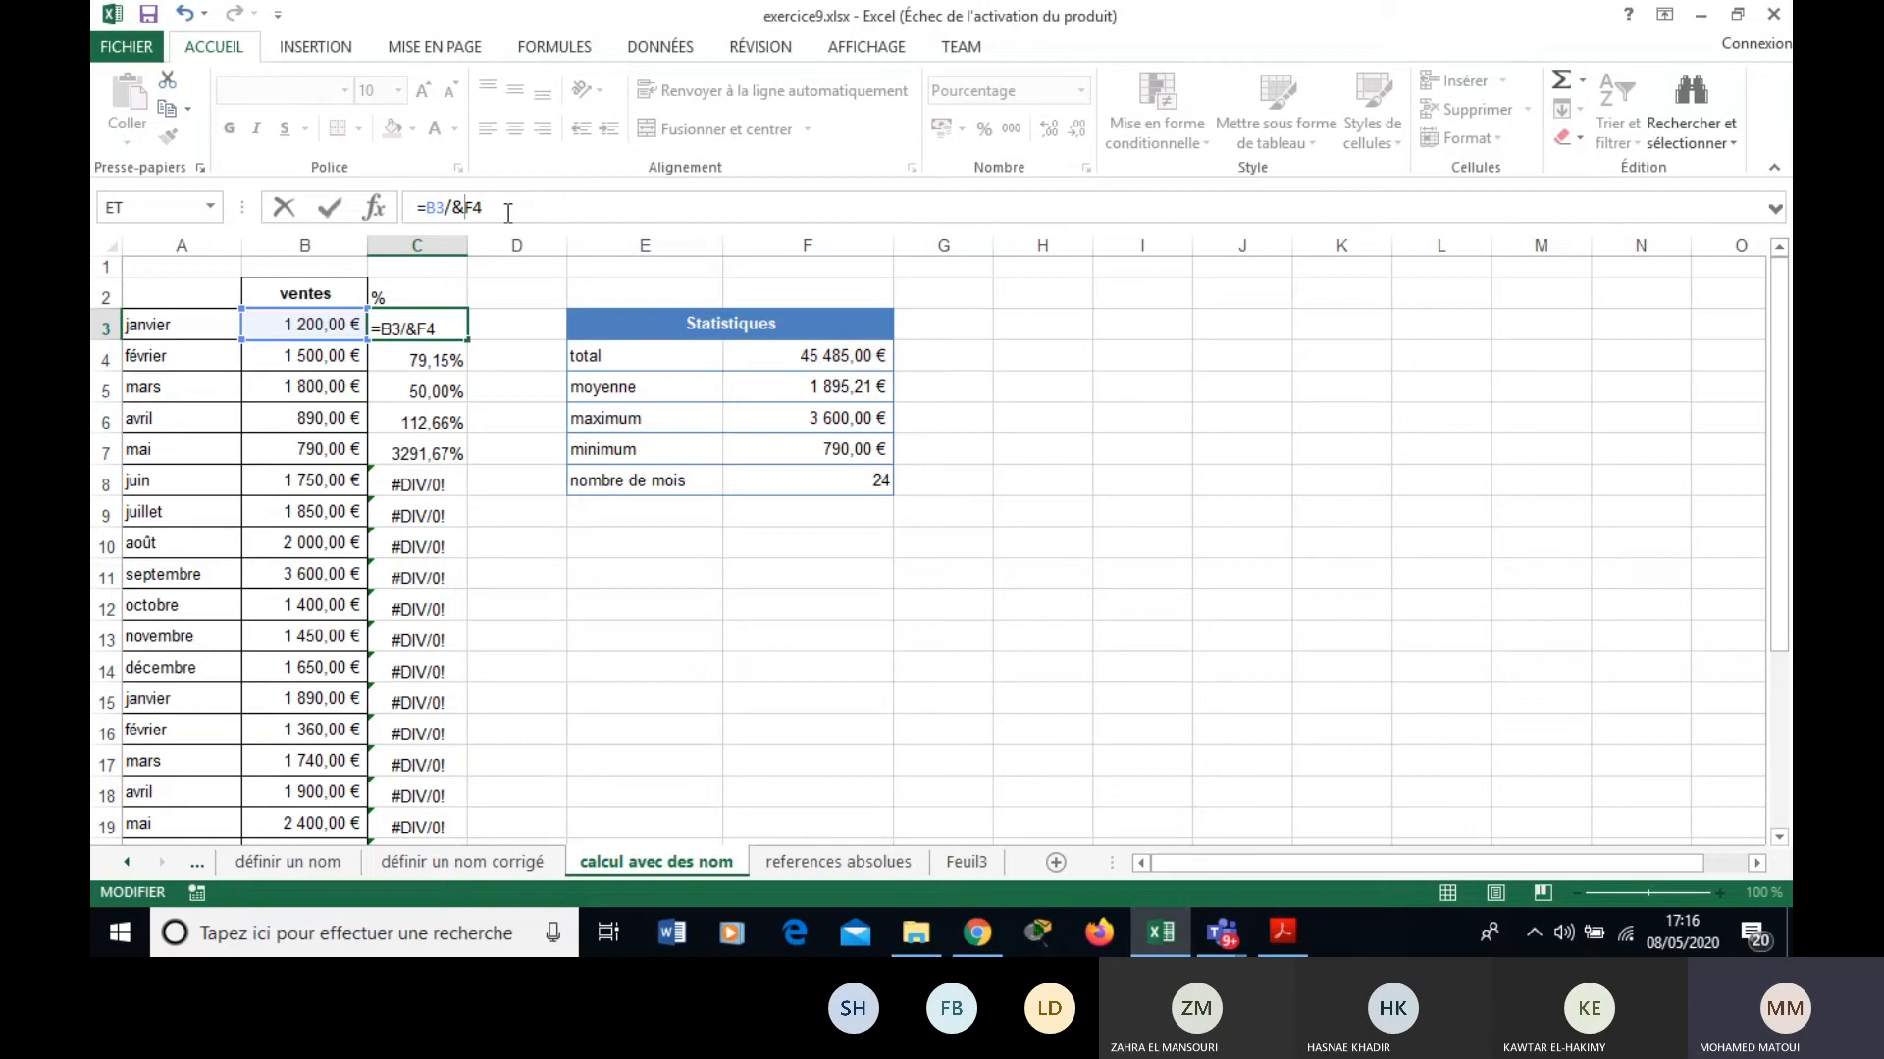
{"action": "key", "text": "BackSpace"}
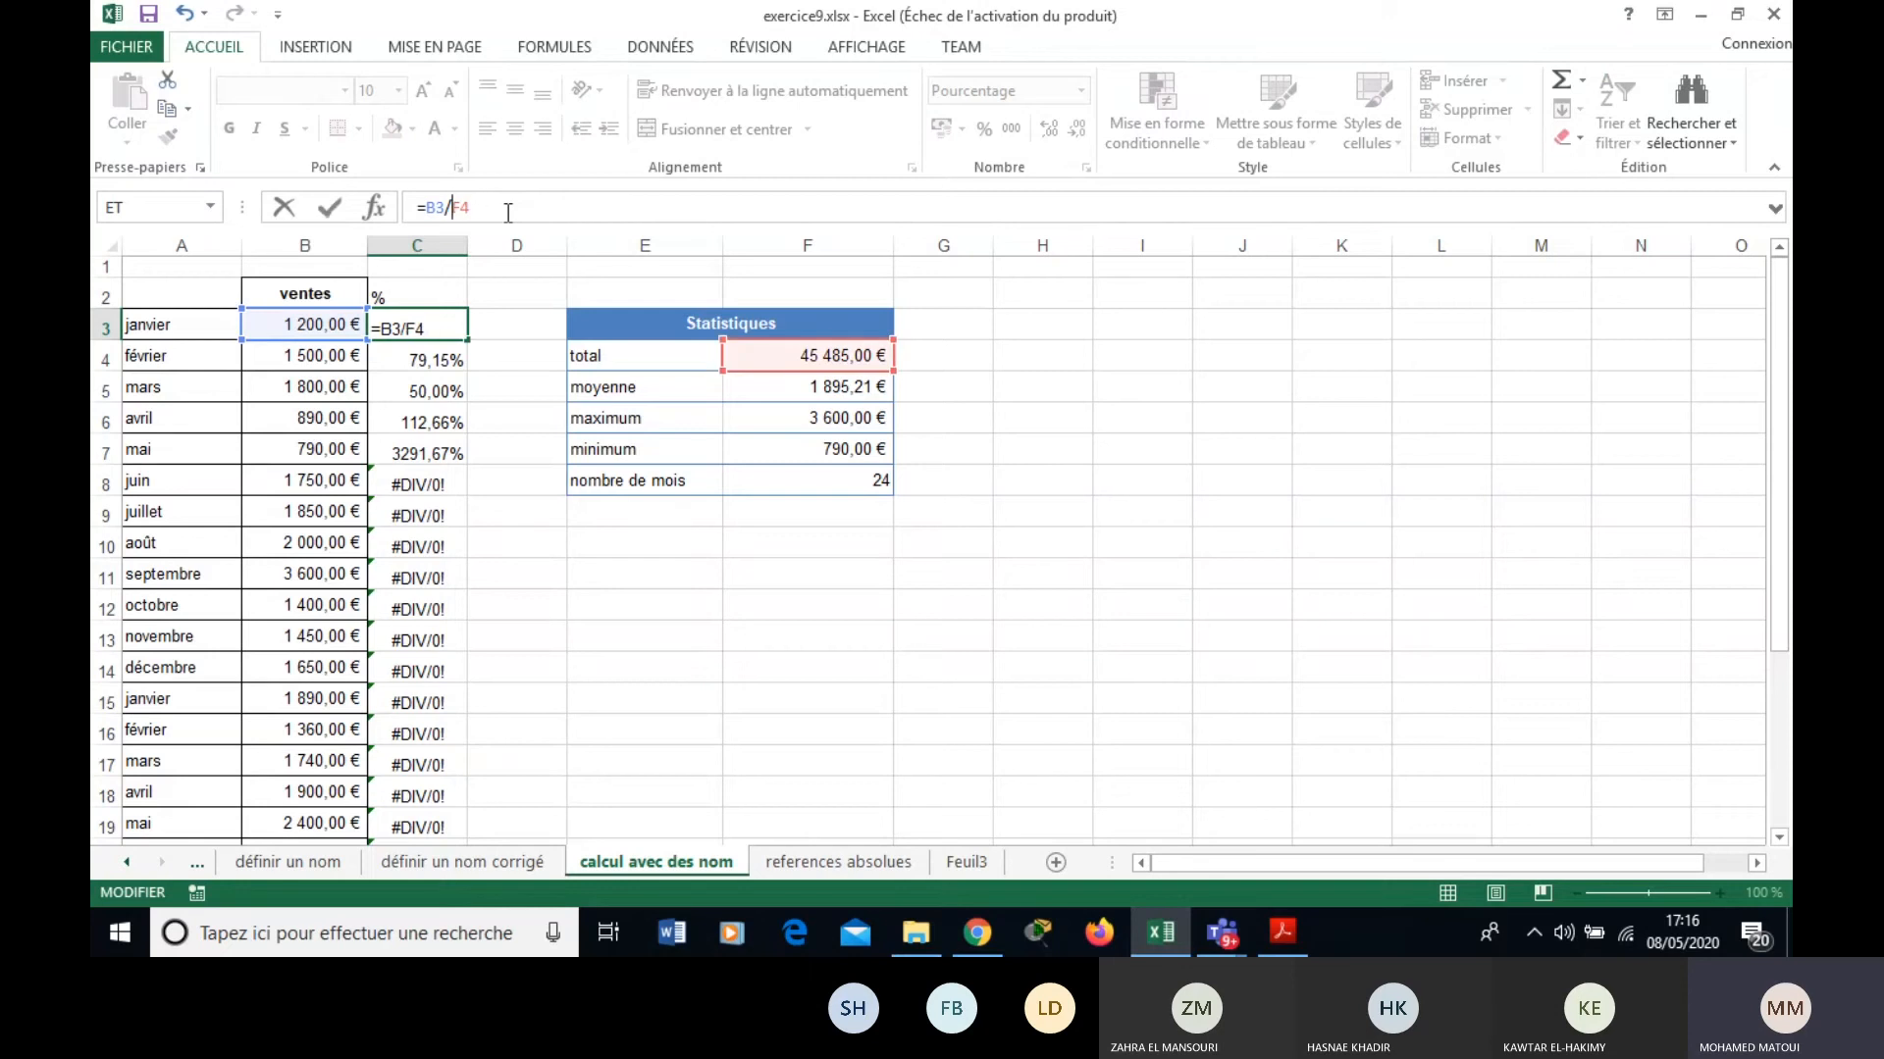
{"action": "type", "text": "$F$"}
{"action": "left_click", "coordinate": [521, 337]}
Copy the corrected C3 formula down column C to the last month, replacing the earlier formulas.
{"action": "left_click", "coordinate": [451, 329]}
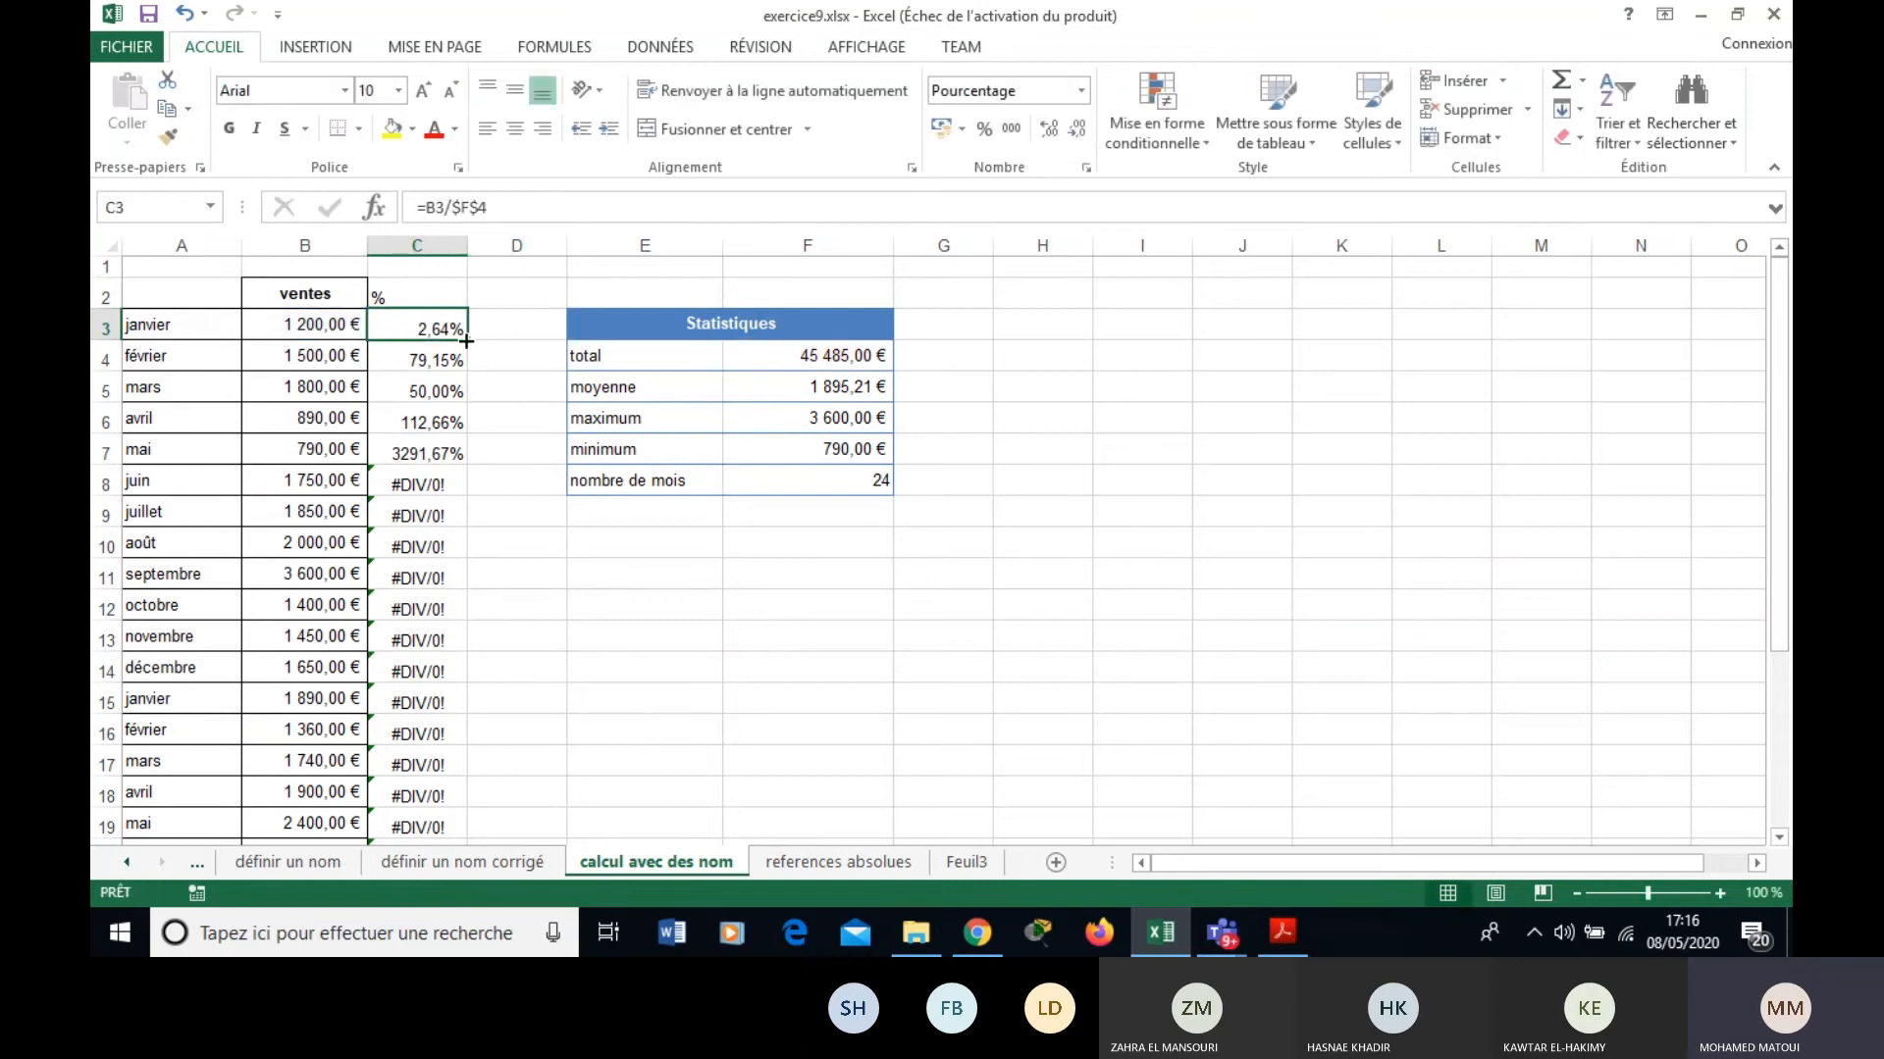
{"action": "left_click_drag", "start_coordinate": [466, 340], "coordinate": [457, 805]}
{"action": "left_click_drag", "start_coordinate": [1779, 686], "coordinate": [1778, 515]}
Examine the copied formulas in C4, C5, C8, C9 and C11 to see whether each divides by the total in F4.
{"action": "left_click", "coordinate": [433, 482]}
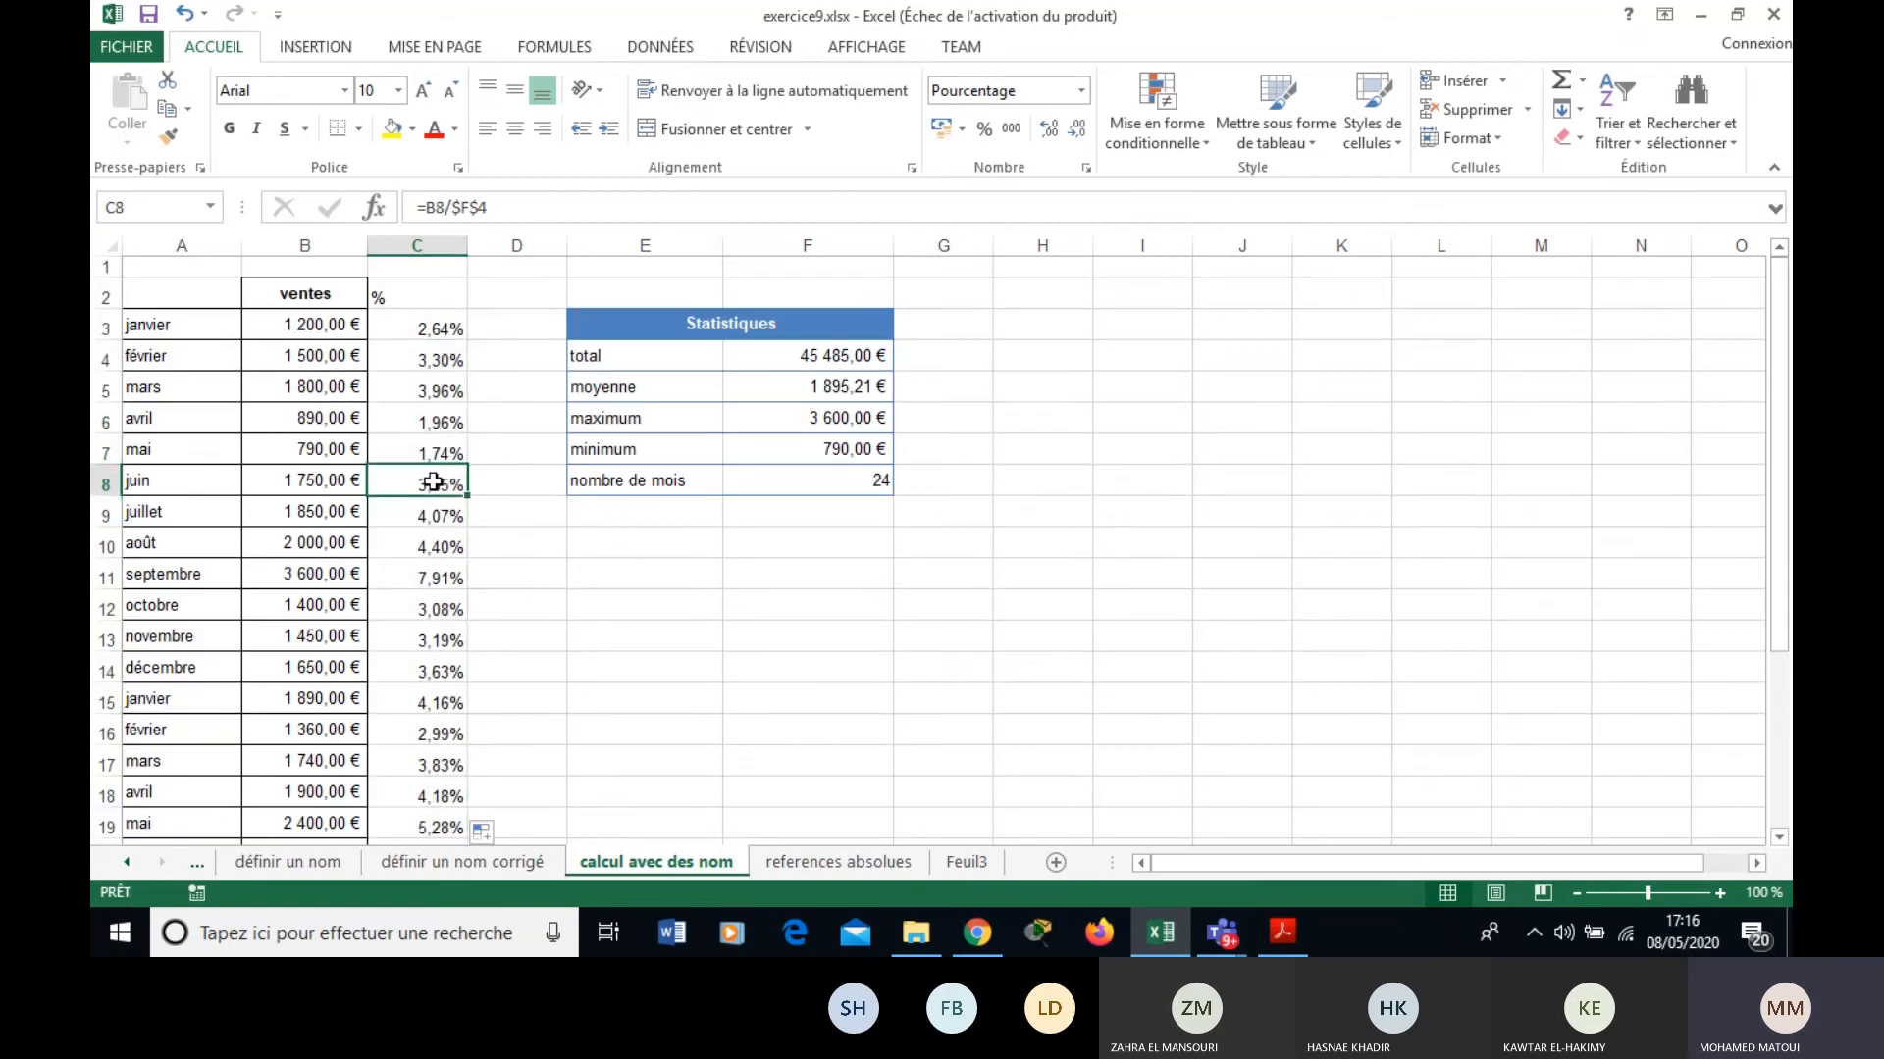
{"action": "left_click", "coordinate": [820, 351]}
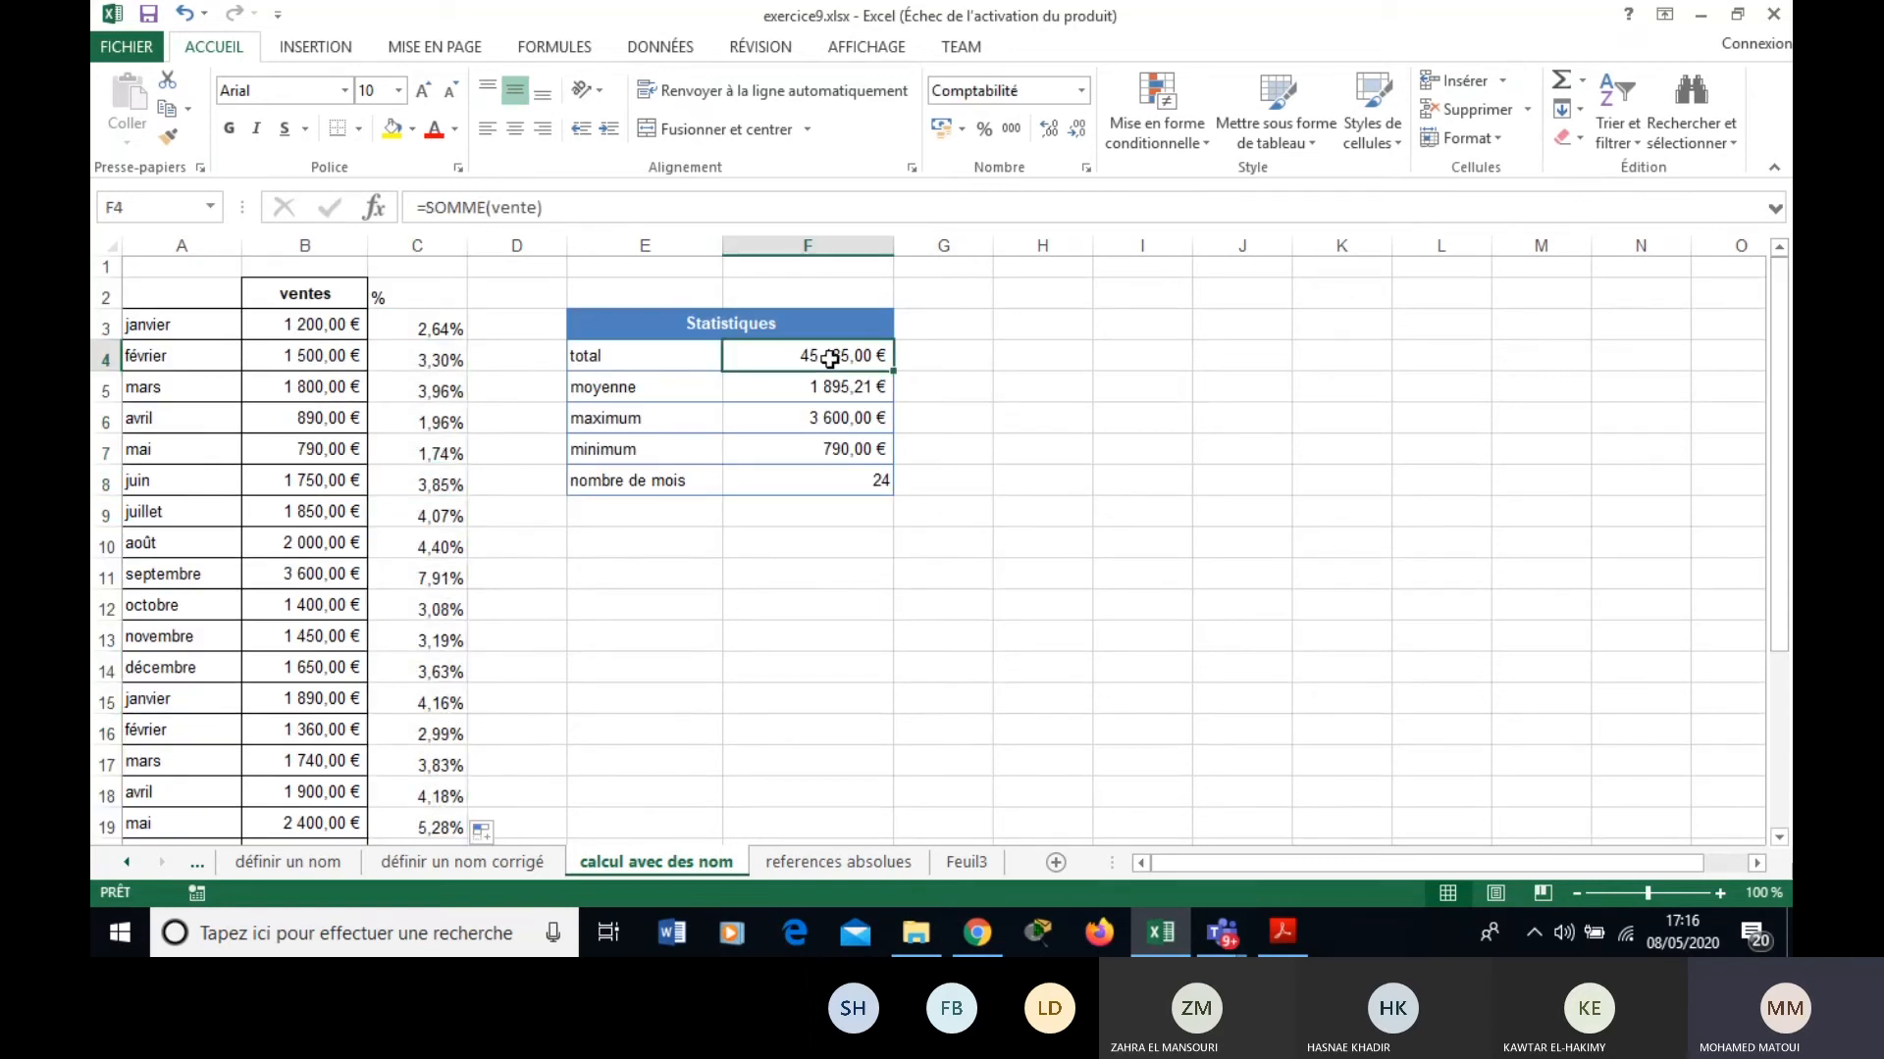
{"action": "left_click", "coordinate": [443, 505]}
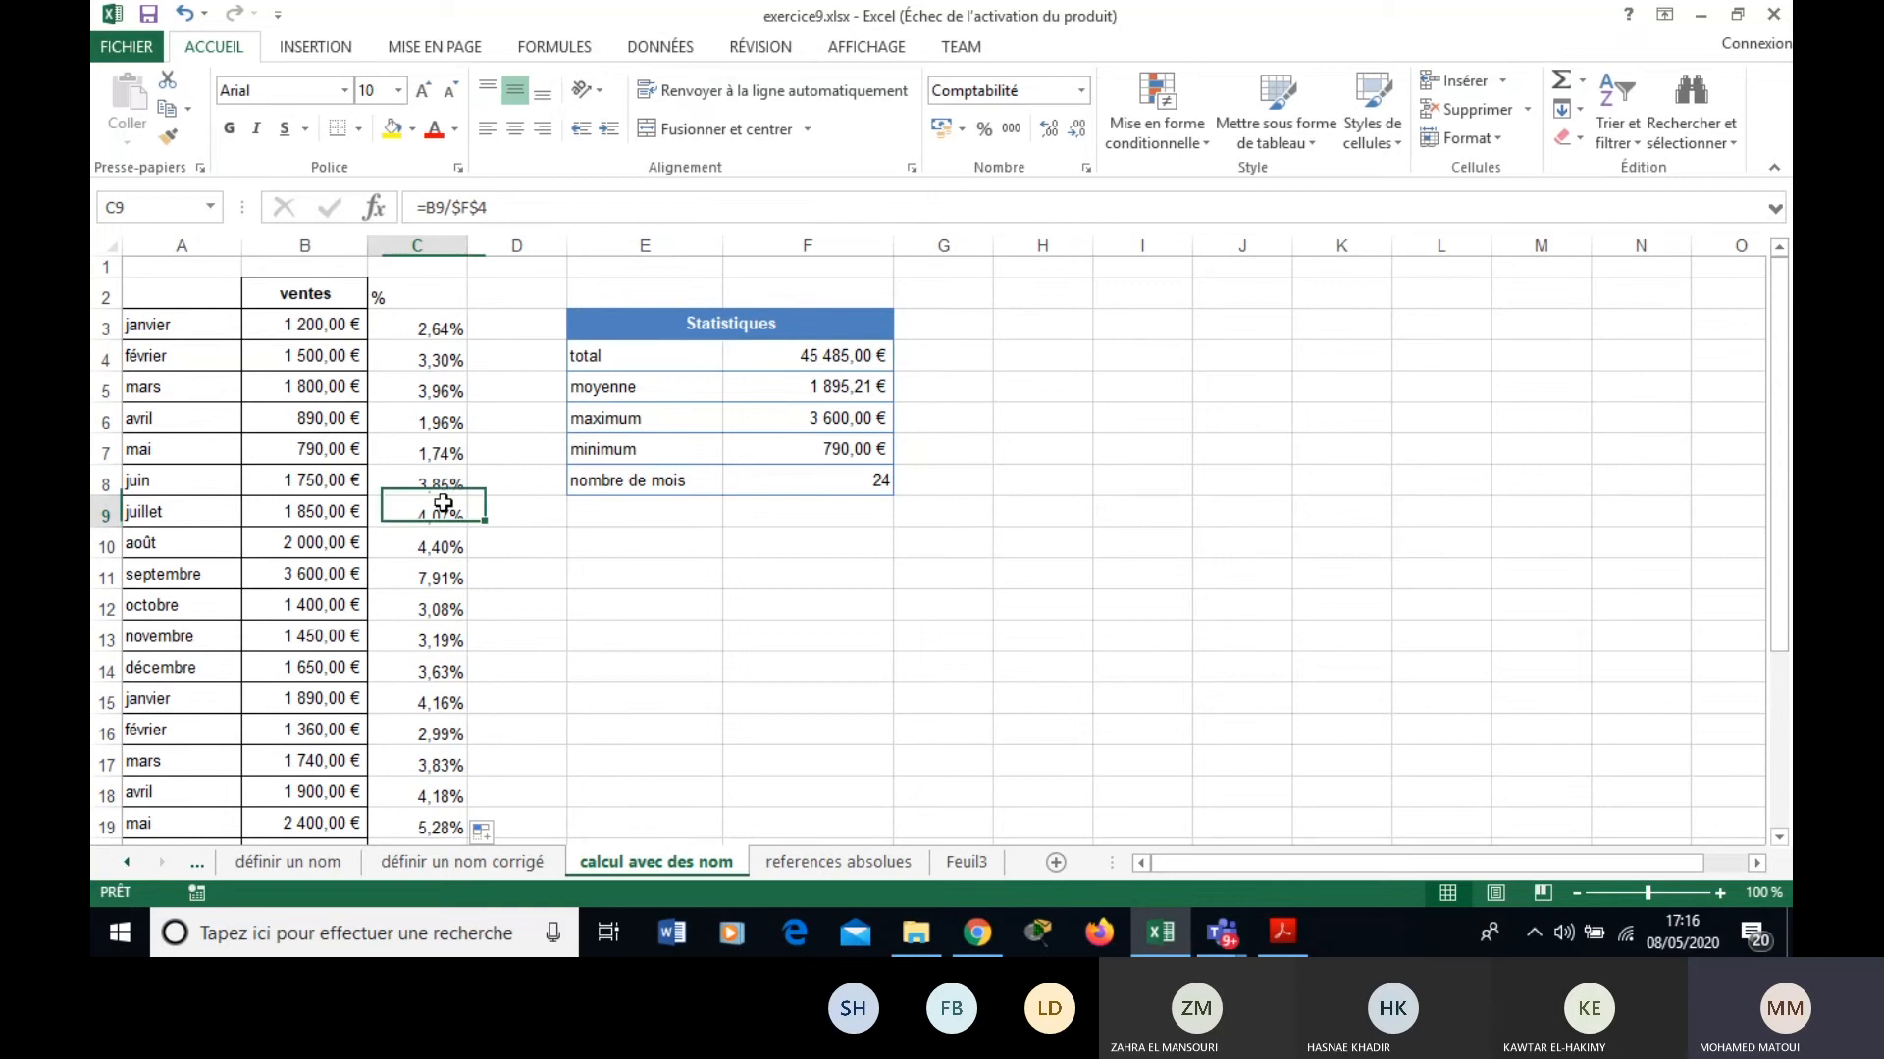
{"action": "left_click", "coordinate": [500, 217]}
{"action": "left_click_drag", "start_coordinate": [499, 218], "coordinate": [460, 216]}
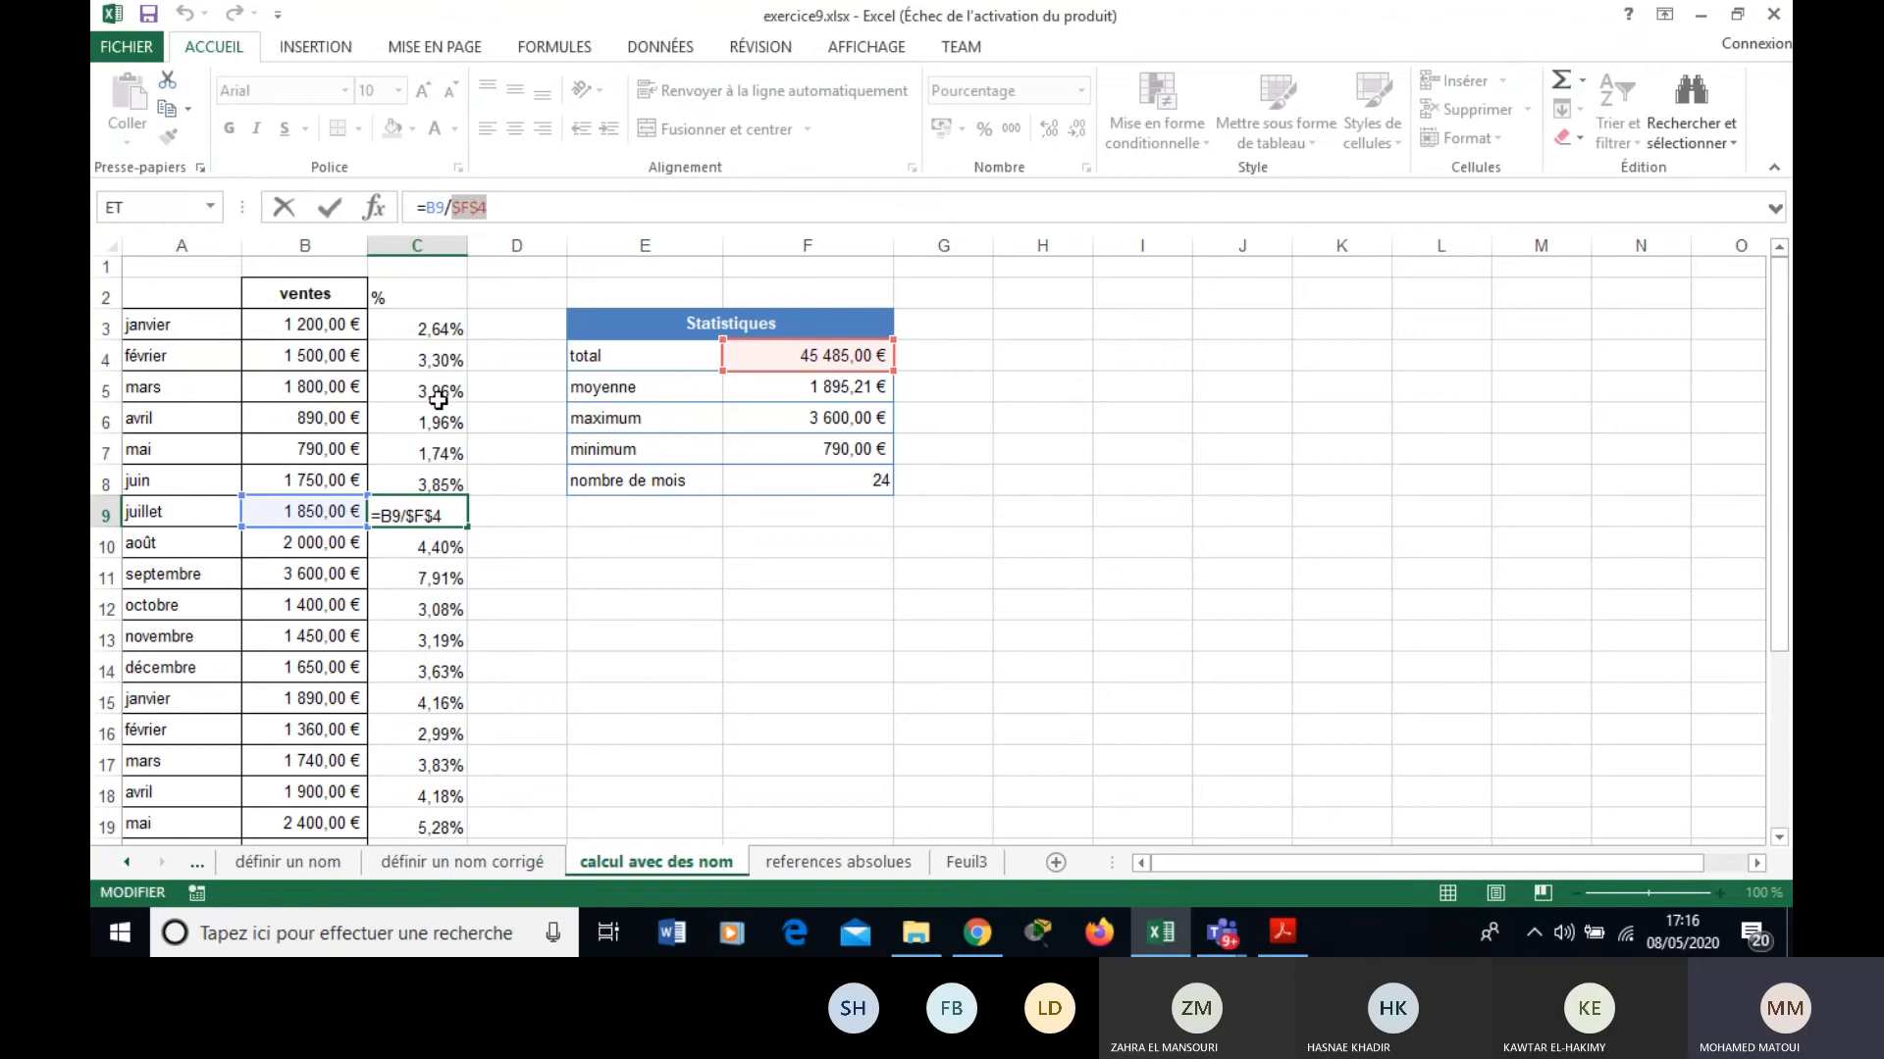
{"action": "left_click", "coordinate": [446, 387]}
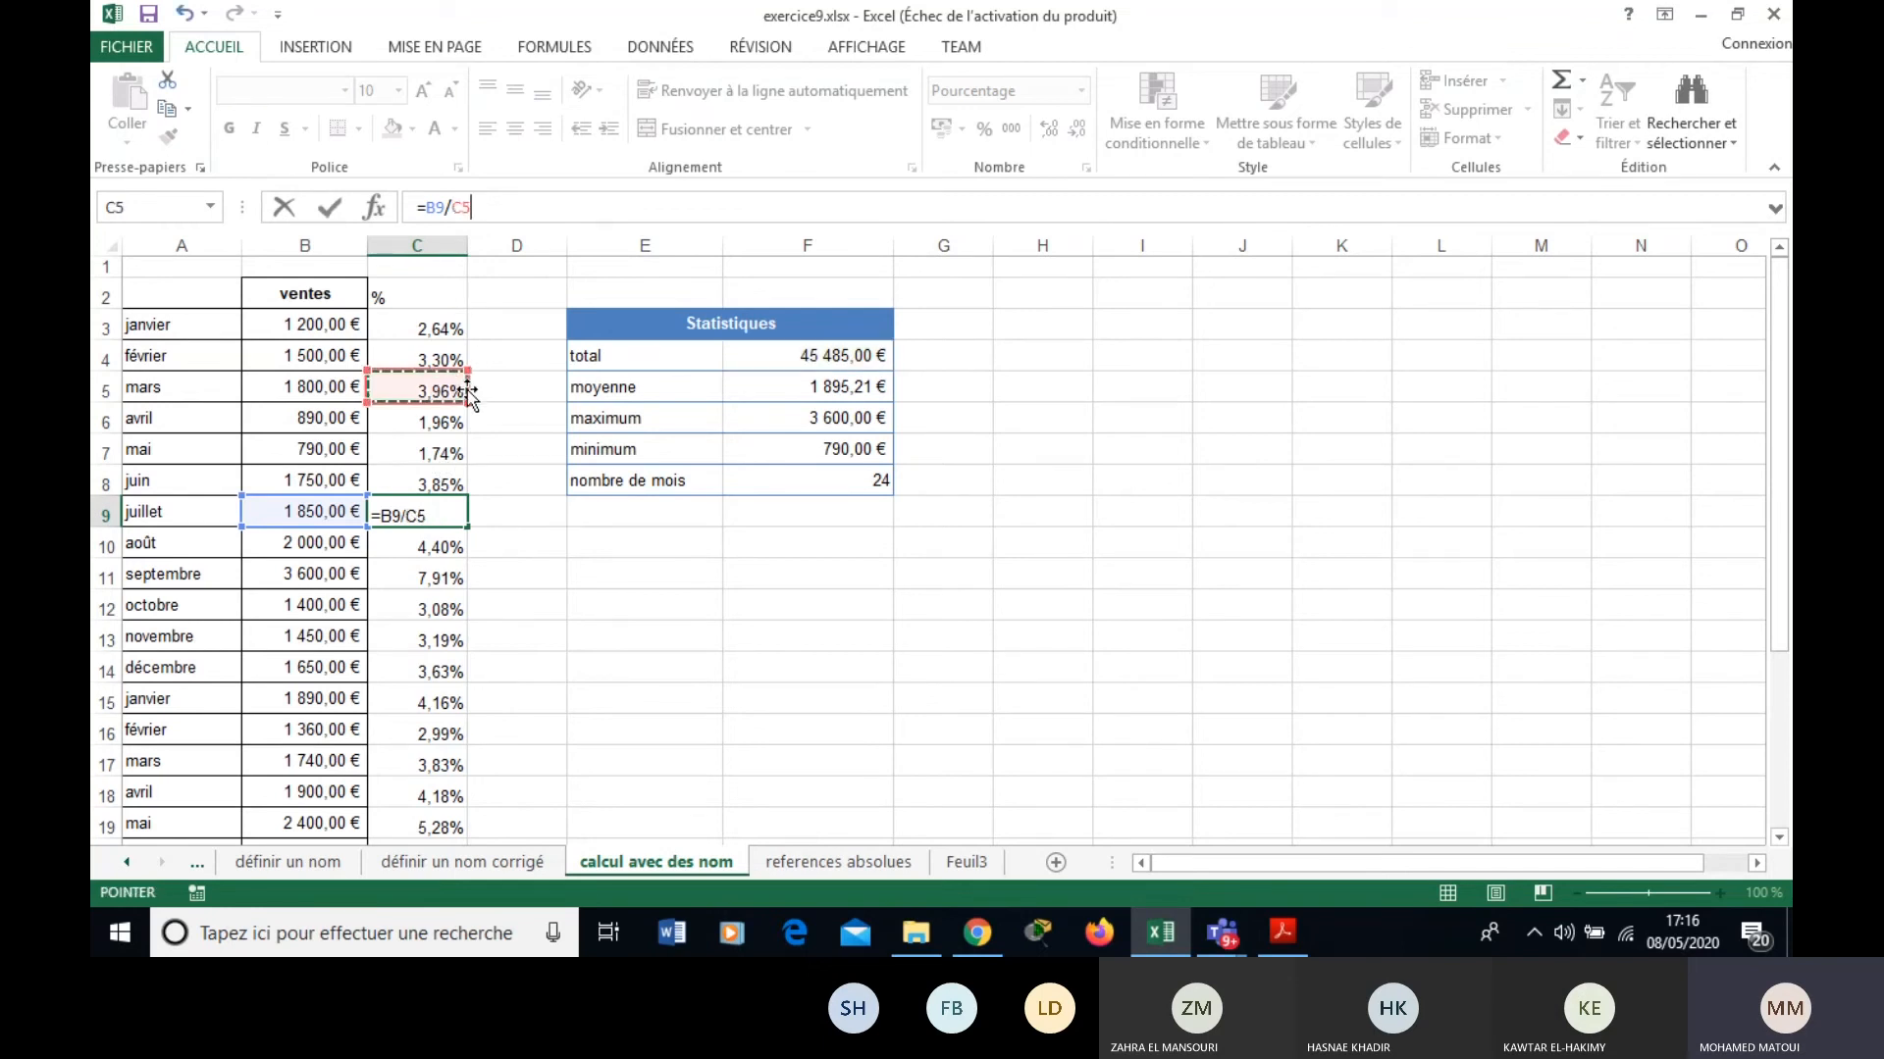
{"action": "left_click", "coordinate": [452, 333]}
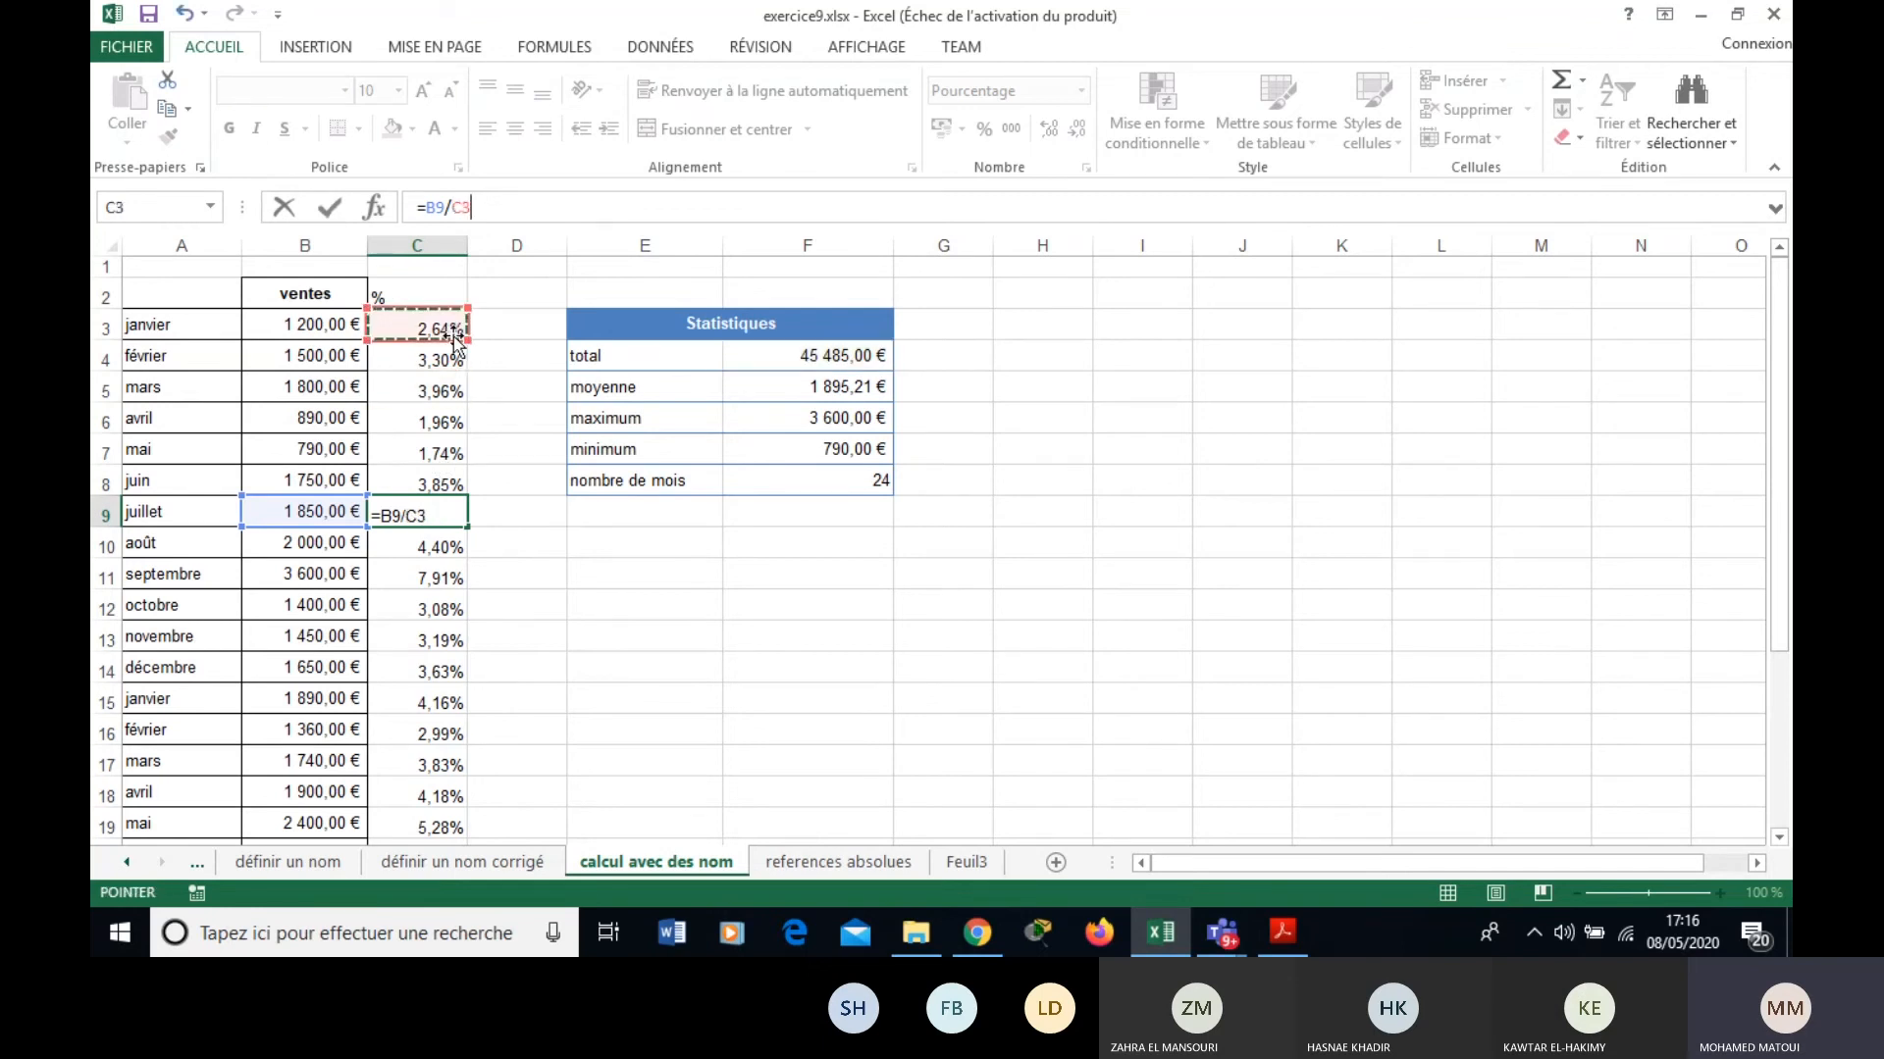
{"action": "key", "text": "Escape"}
{"action": "left_click", "coordinate": [447, 388]}
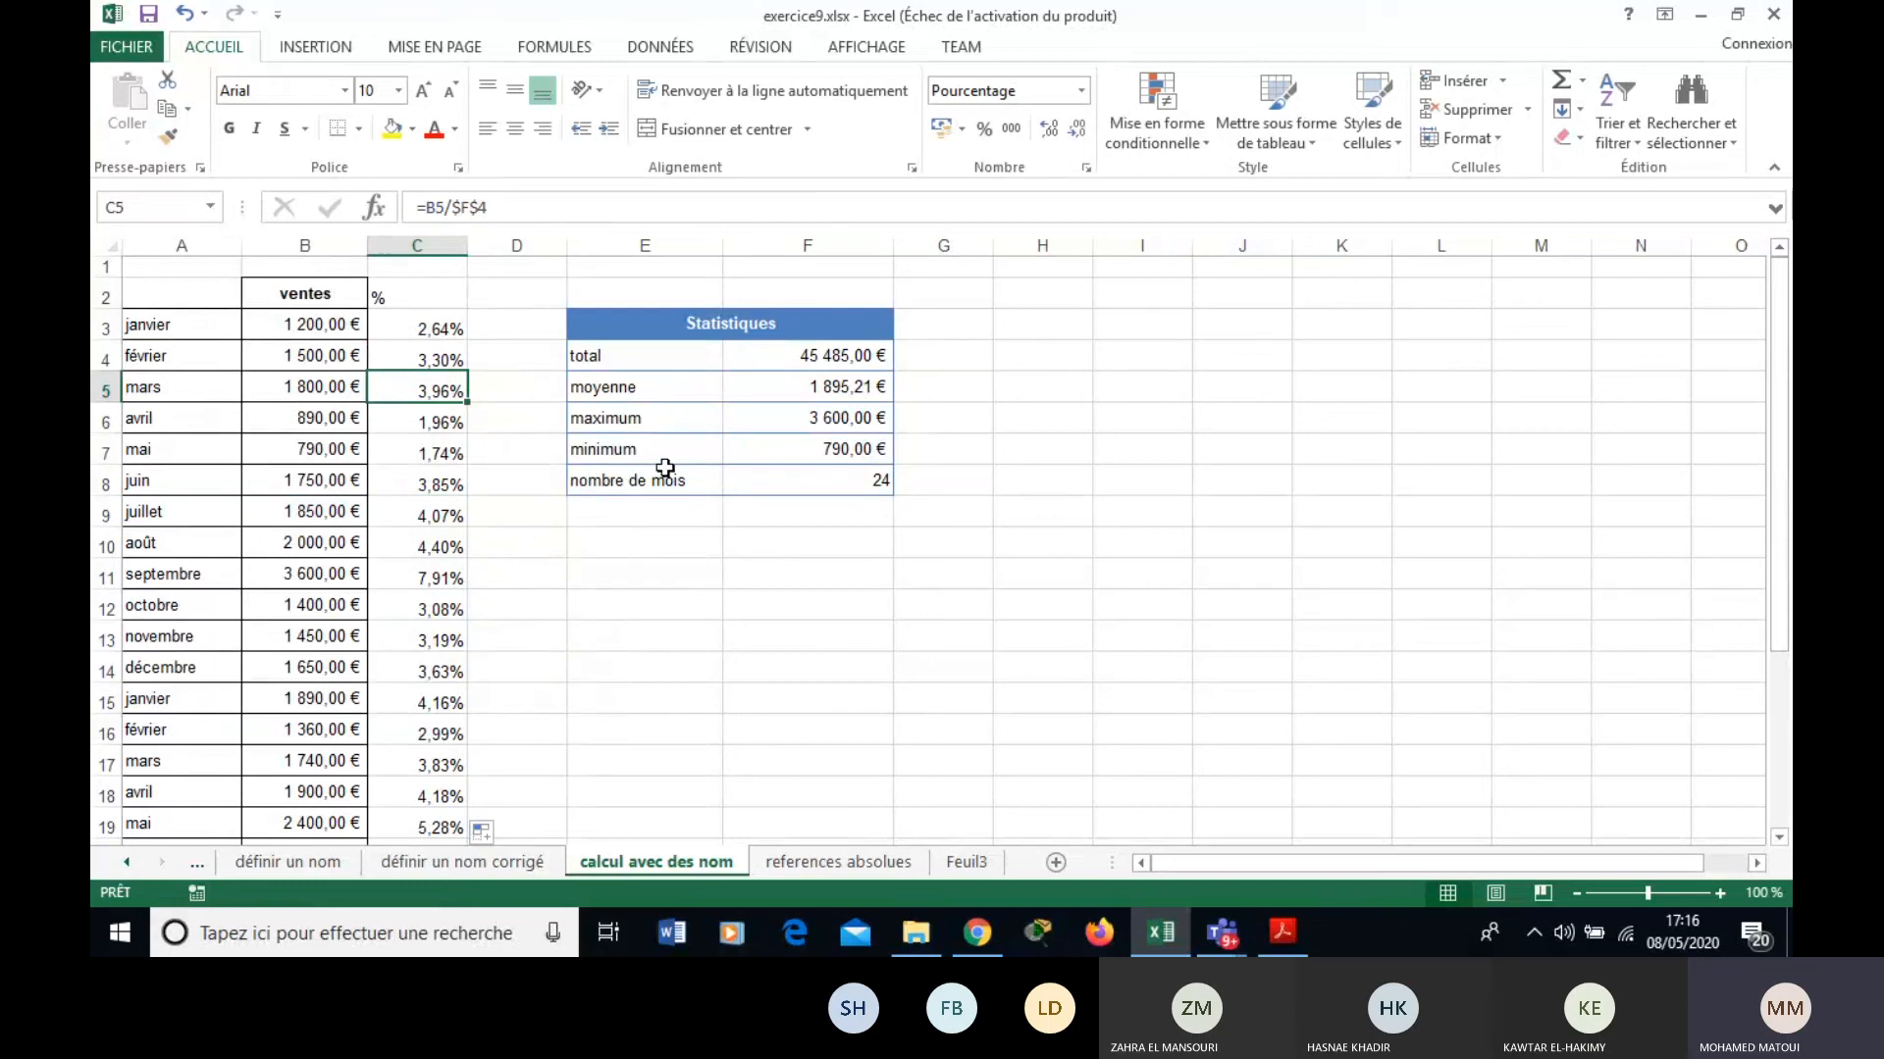
{"action": "left_click", "coordinate": [453, 358]}
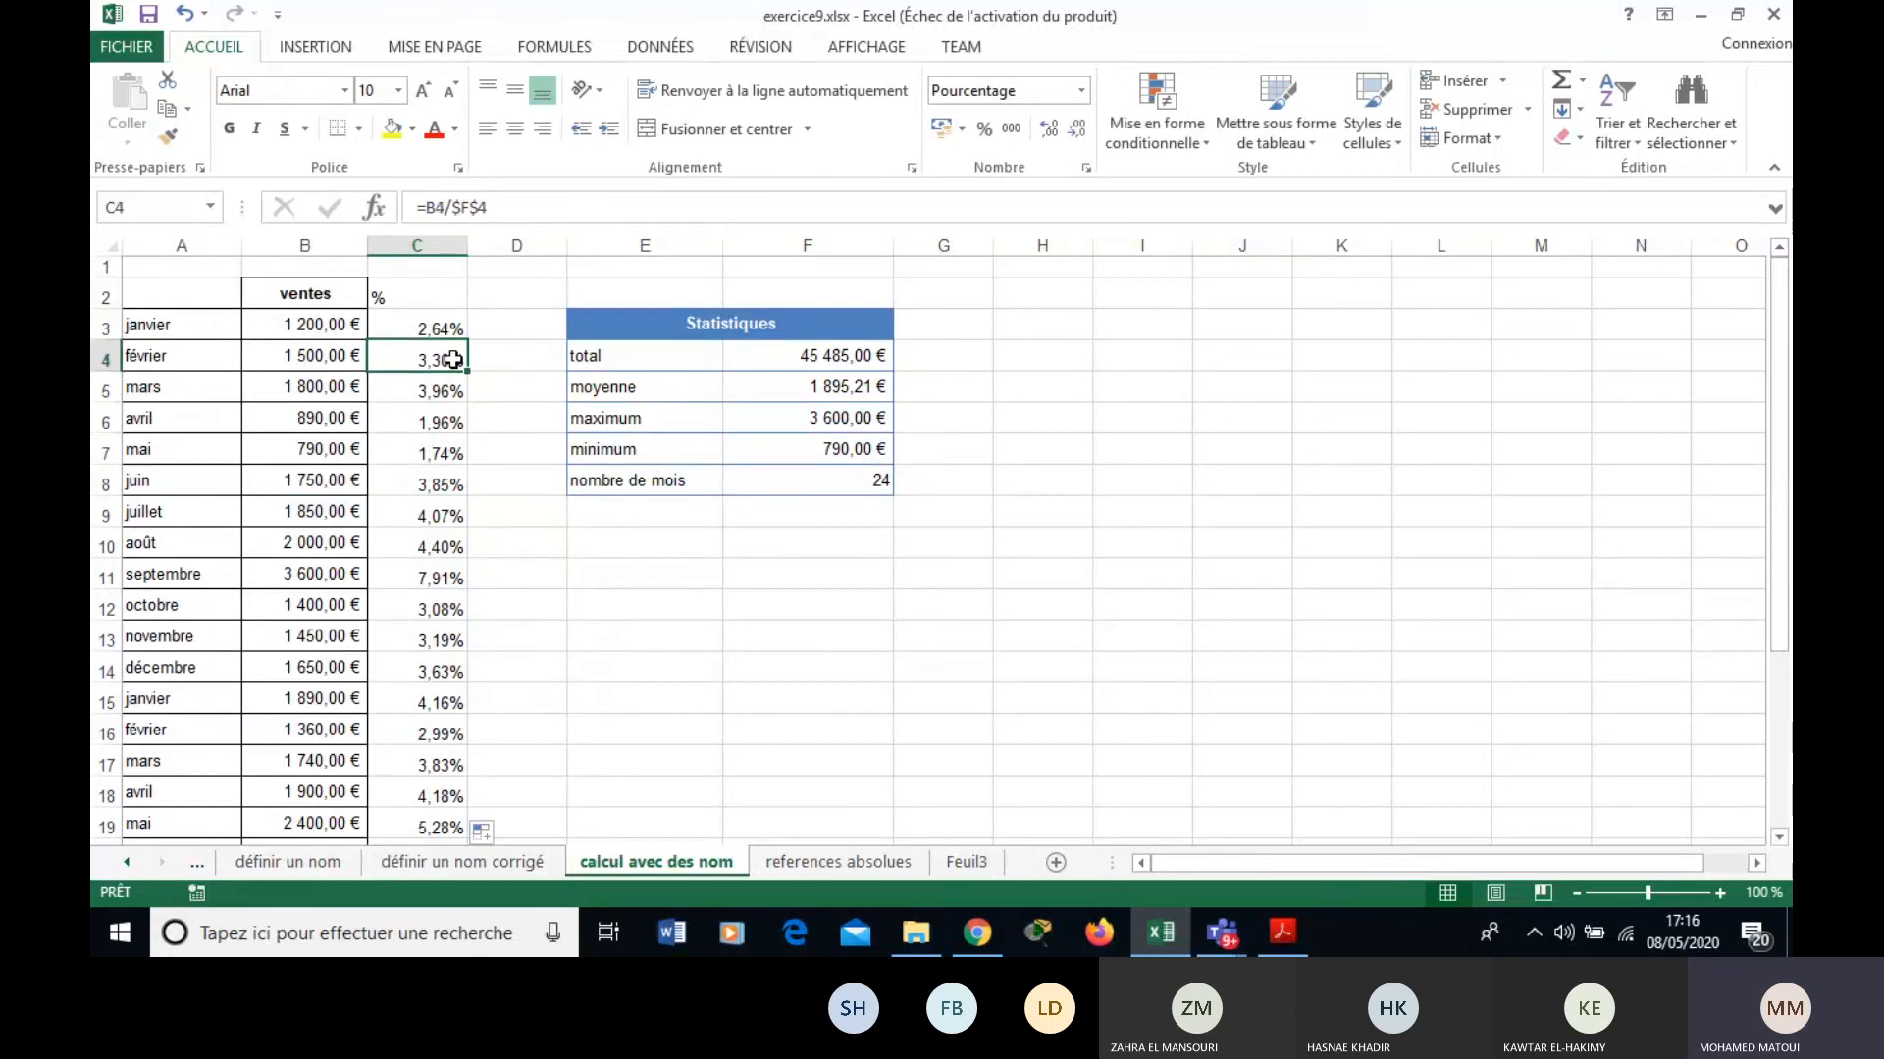
{"action": "left_click", "coordinate": [438, 397]}
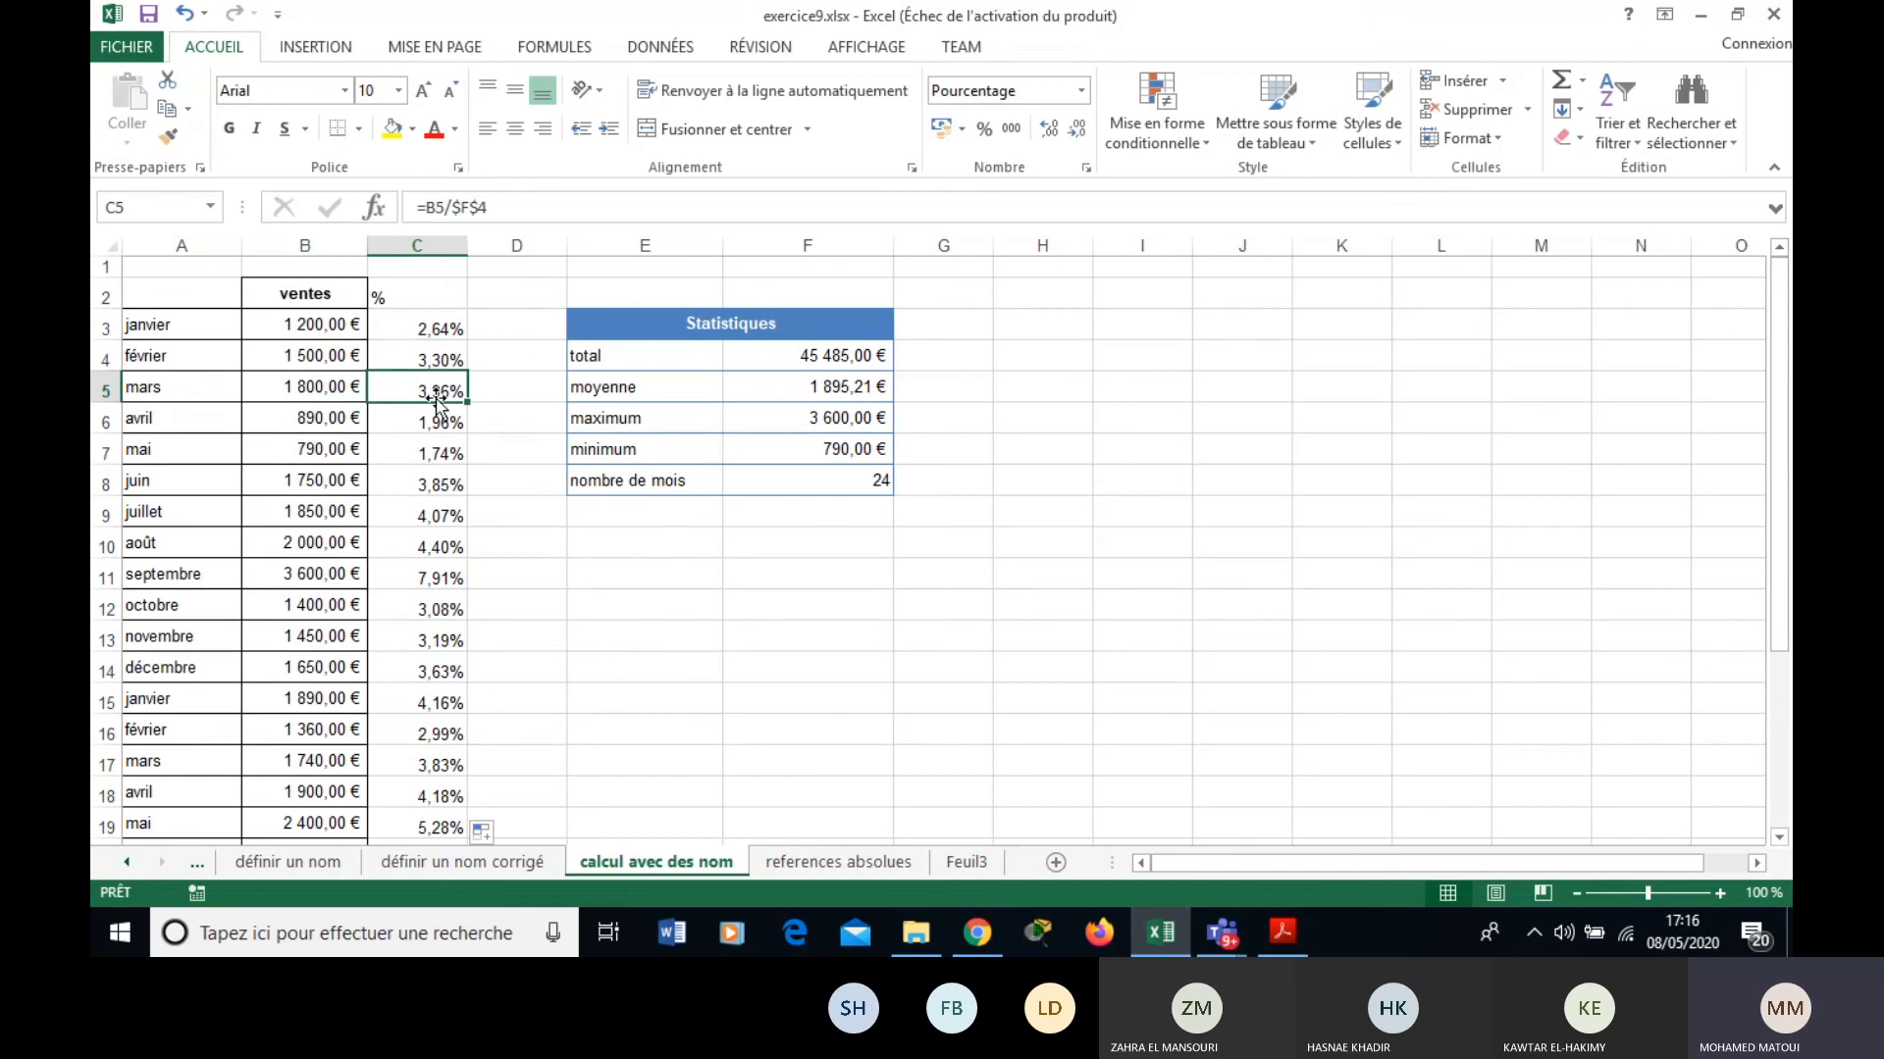
{"action": "left_click", "coordinate": [441, 512]}
{"action": "left_click", "coordinate": [443, 577]}
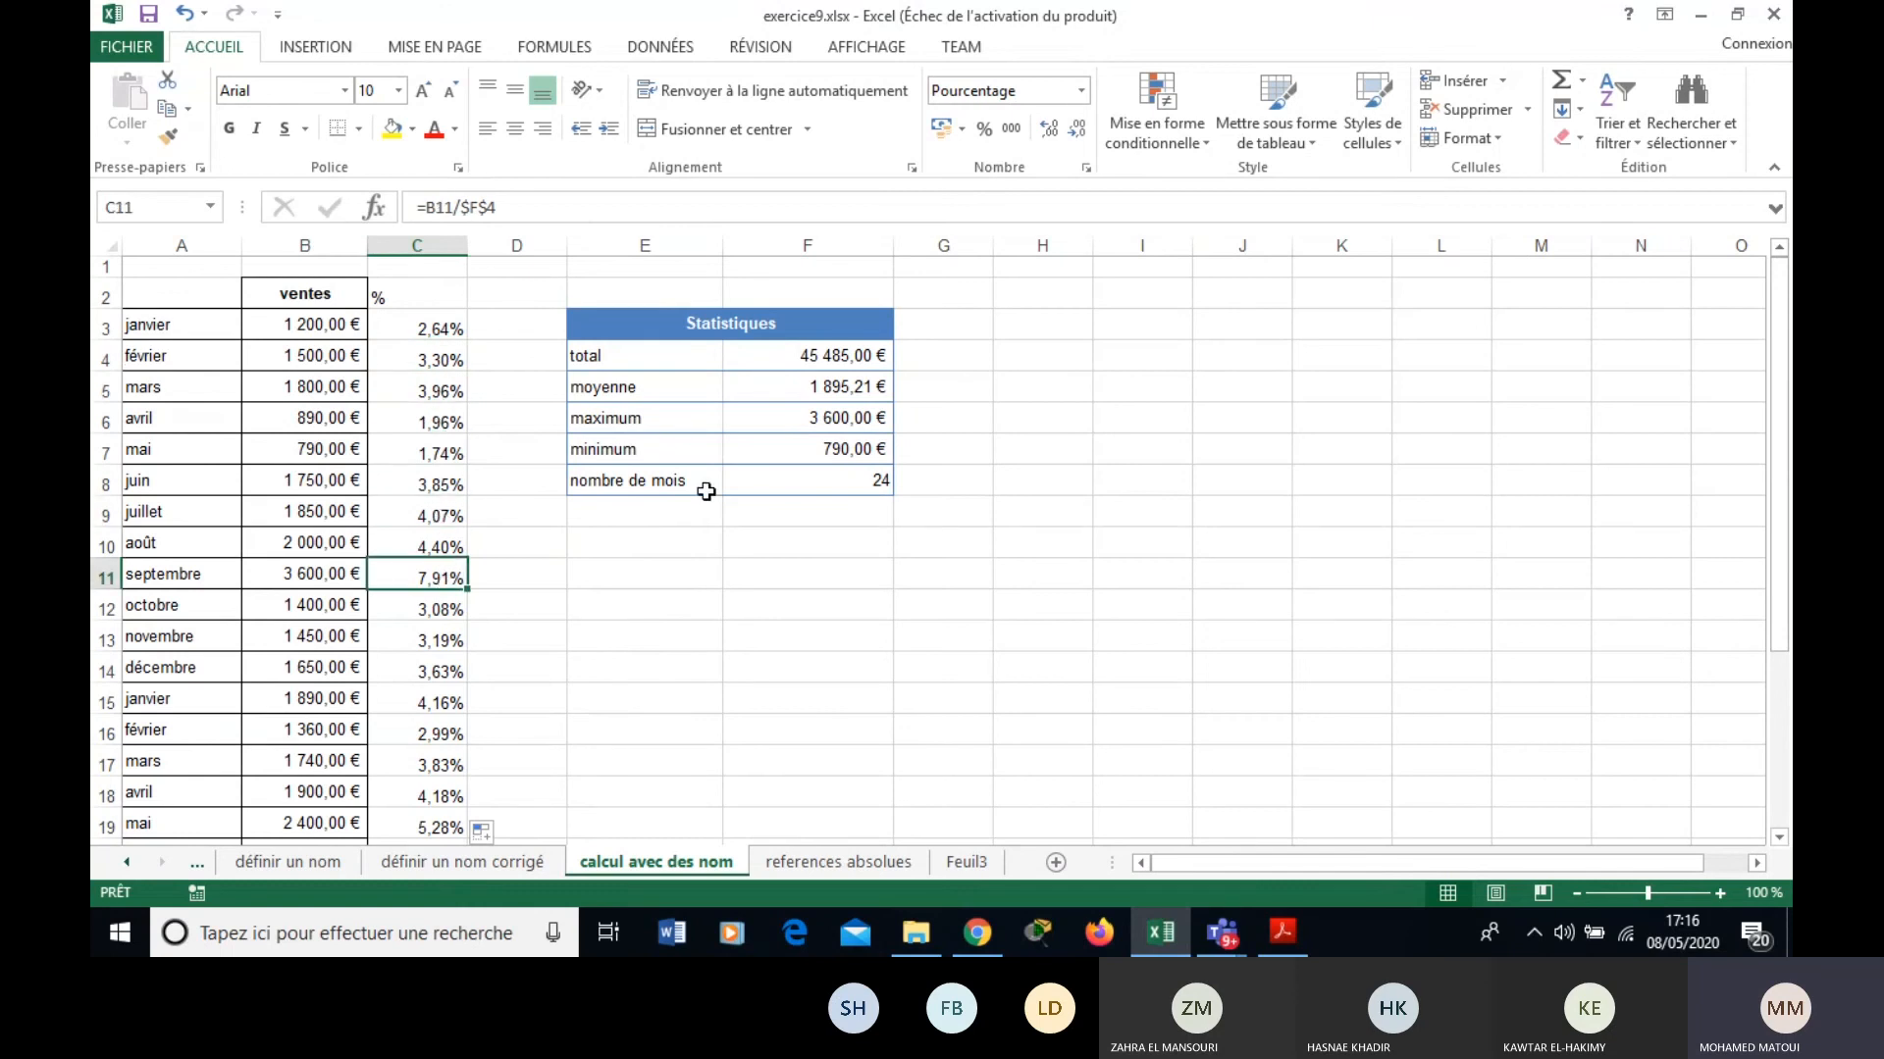
Switch to the lesFormules.pdf course in the PDF reader.
{"action": "left_click", "coordinate": [1291, 951]}
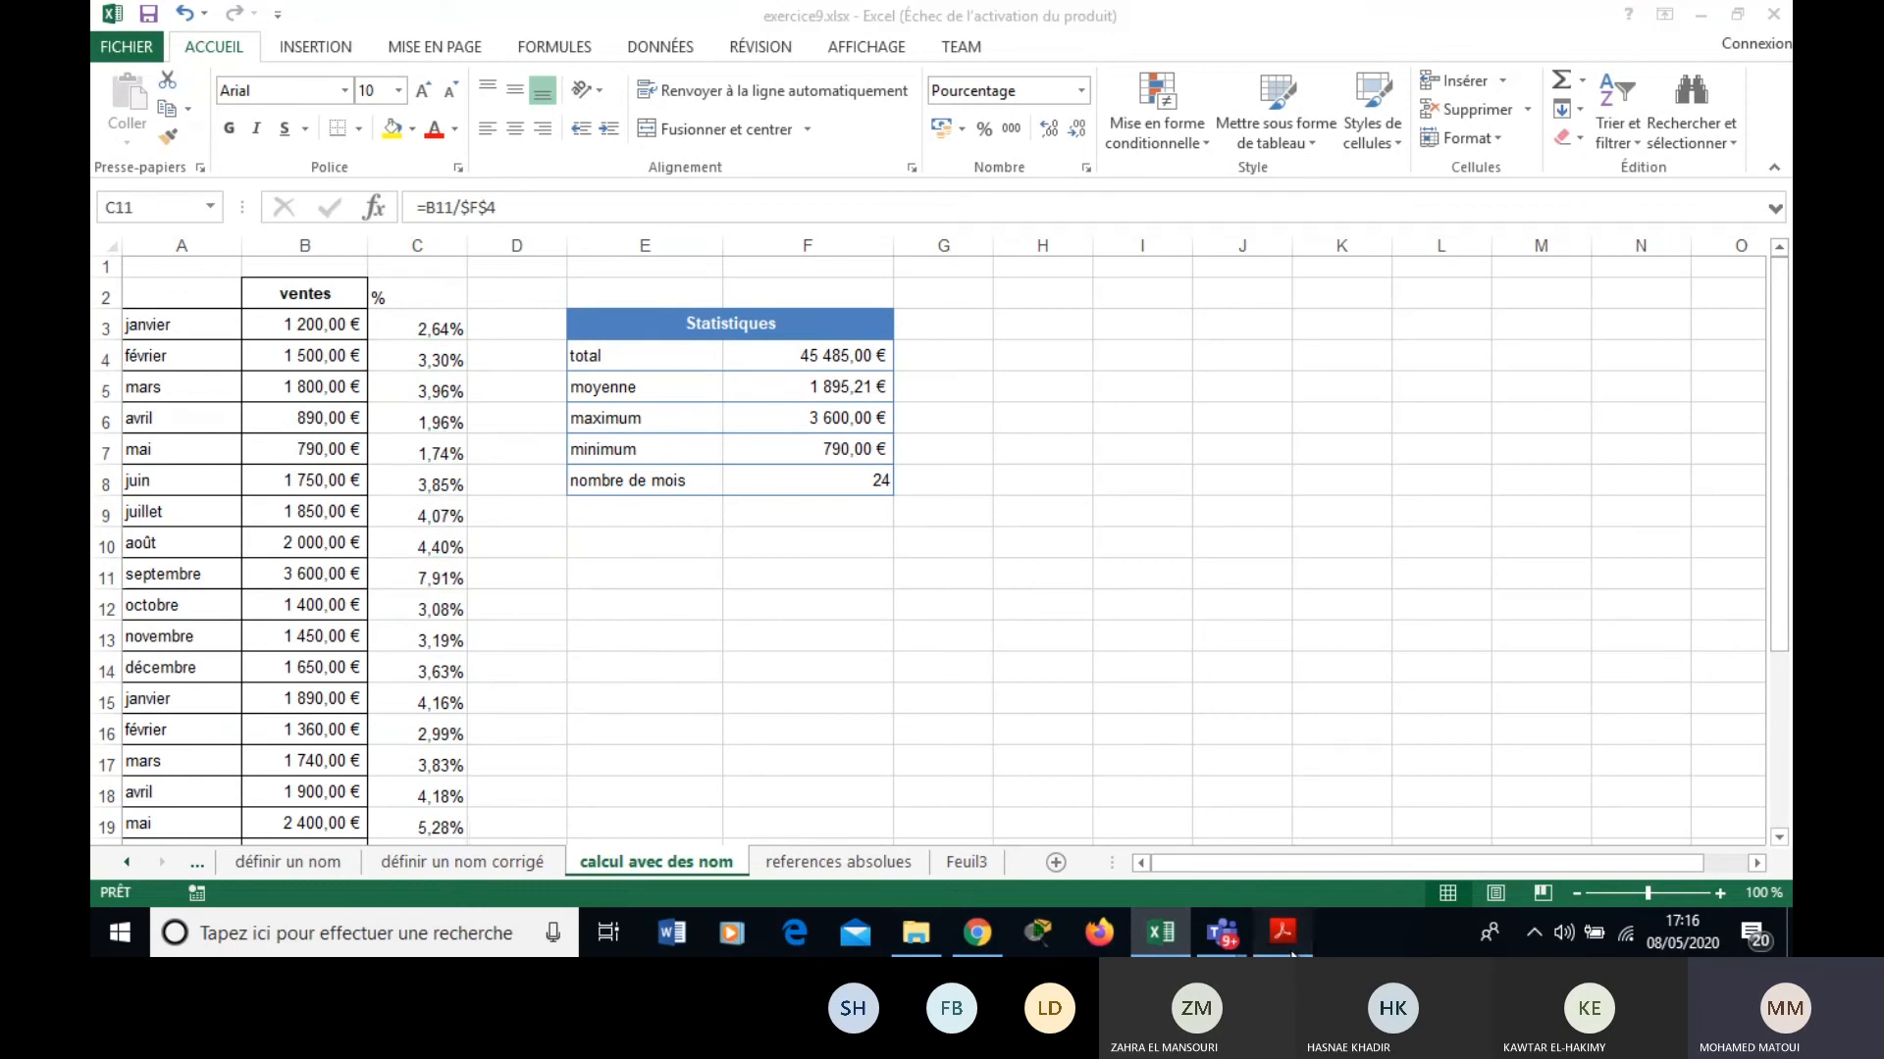